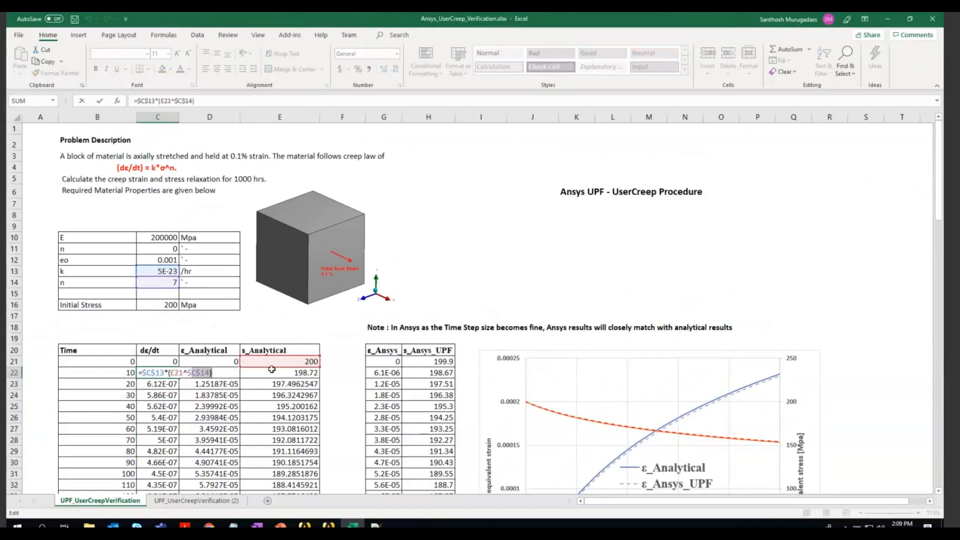
Inspect the formulas behind the analytical creep strain in D22 and the analytical stress in E22
{"action": "key", "text": "Return"}
{"action": "left_click_drag", "start_coordinate": [133, 373], "coordinate": [141, 374]}
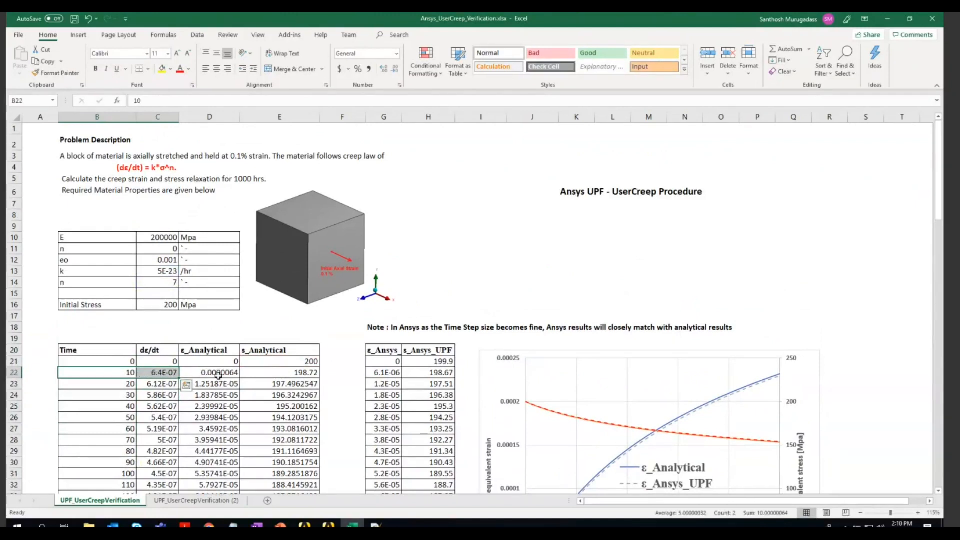
{"action": "left_click", "coordinate": [223, 374]}
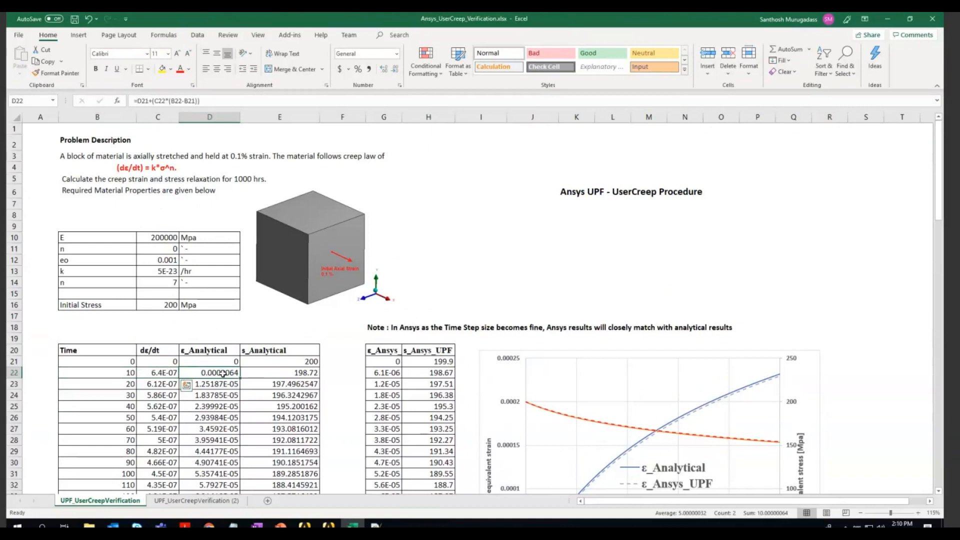
{"action": "double_click", "coordinate": [223, 374]}
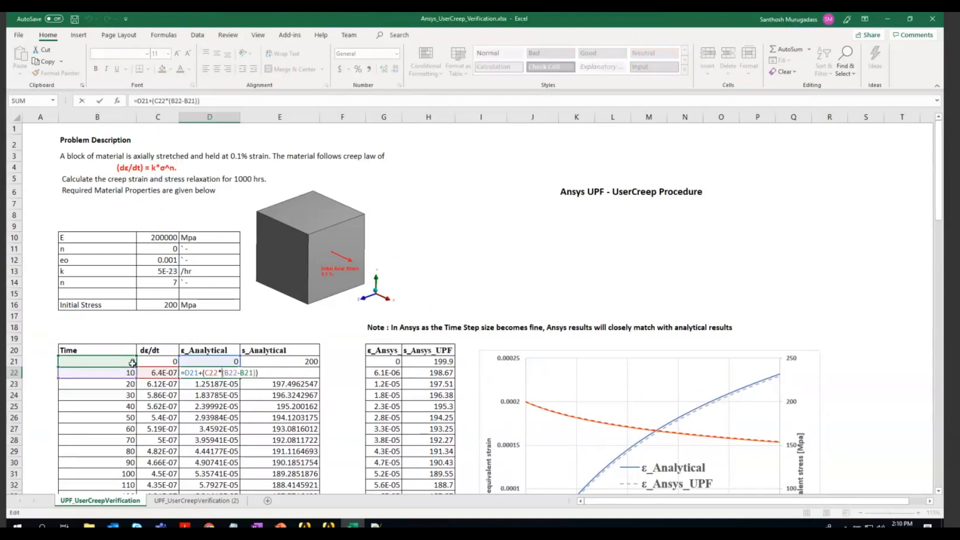
{"action": "key", "text": "Return"}
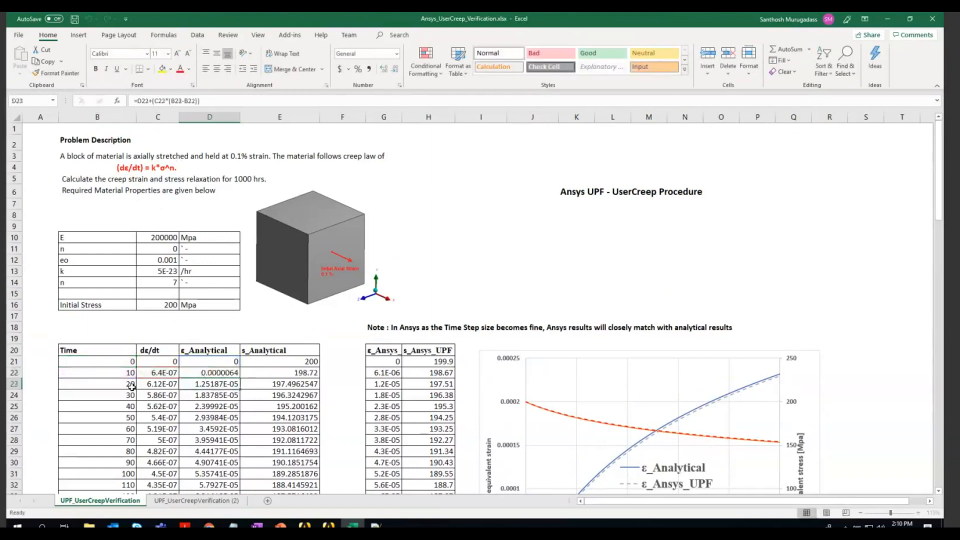
{"action": "double_click", "coordinate": [300, 372]}
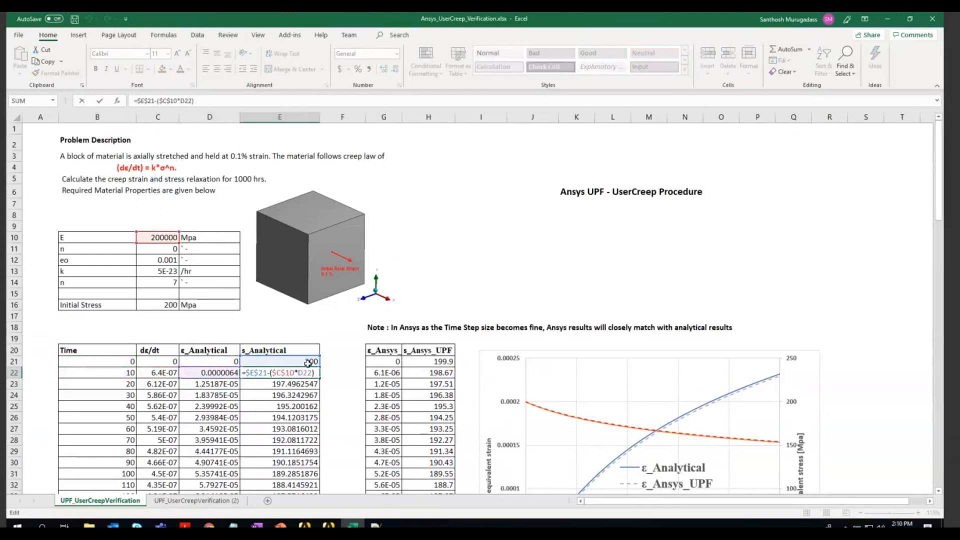
{"action": "key", "text": "Return"}
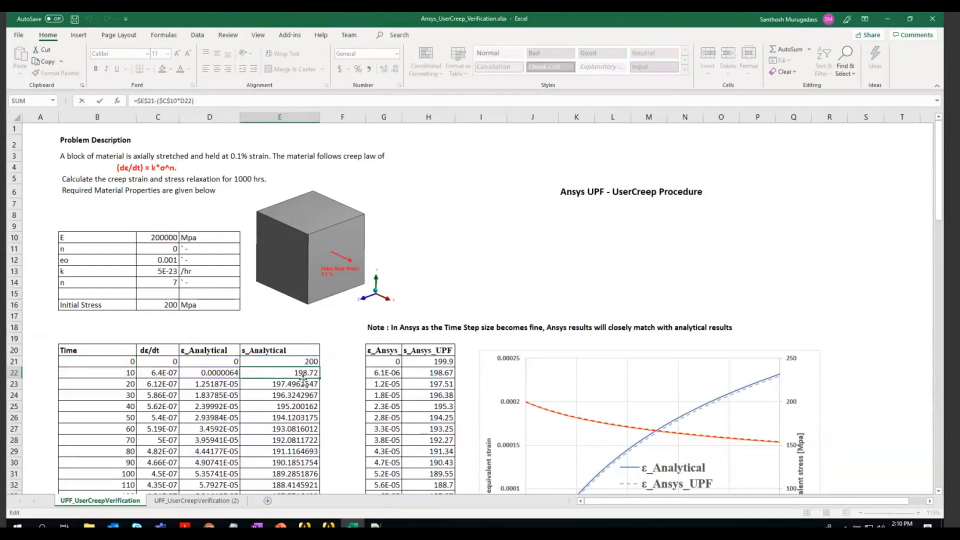
Compare the ε_Analytical and ε_Ansys_UPF creep strain curves in the chart and check their source data
{"action": "scroll", "coordinate": [170, 360], "scroll_direction": "down", "scroll_amount": 2}
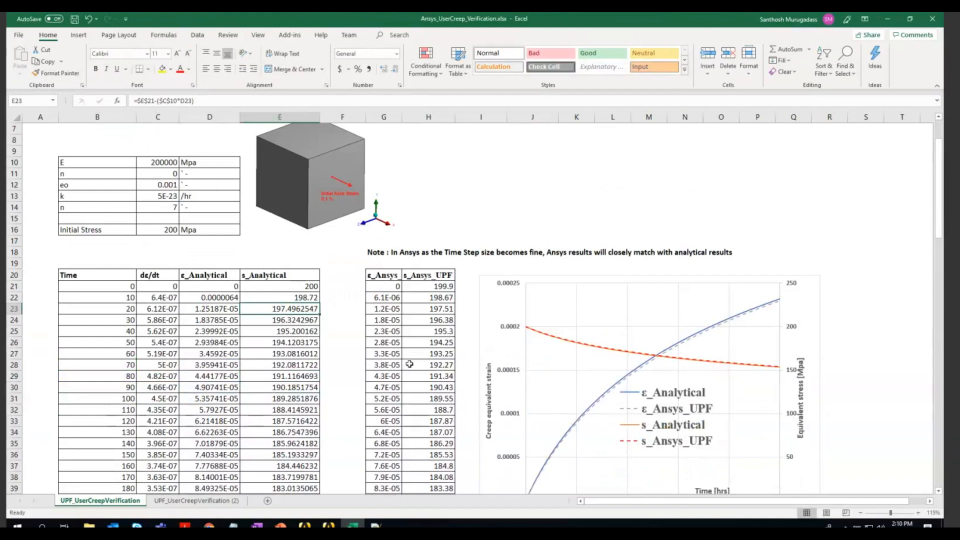
{"action": "scroll", "coordinate": [714, 350], "scroll_direction": "up", "scroll_amount": 2}
{"action": "scroll", "coordinate": [554, 370], "scroll_direction": "down", "scroll_amount": 3}
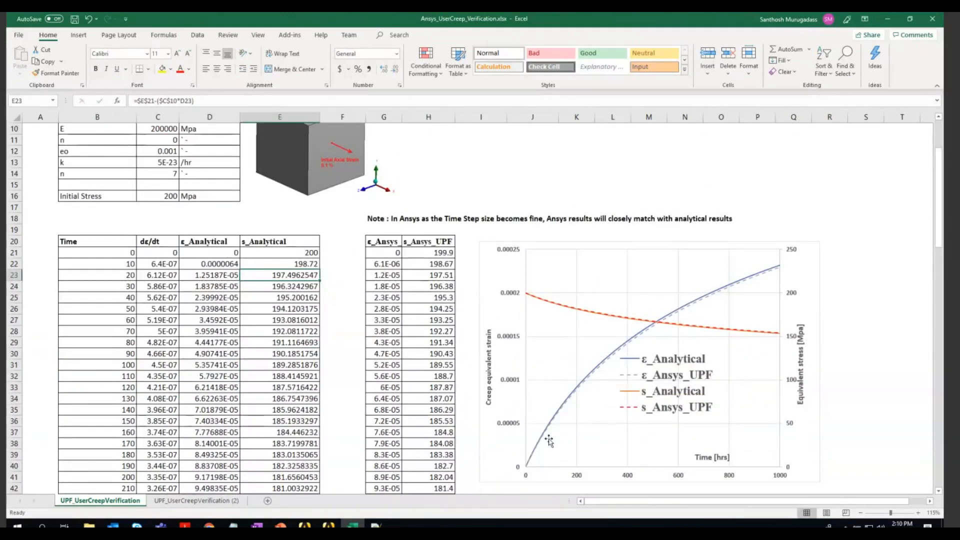
{"action": "left_click", "coordinate": [571, 393]}
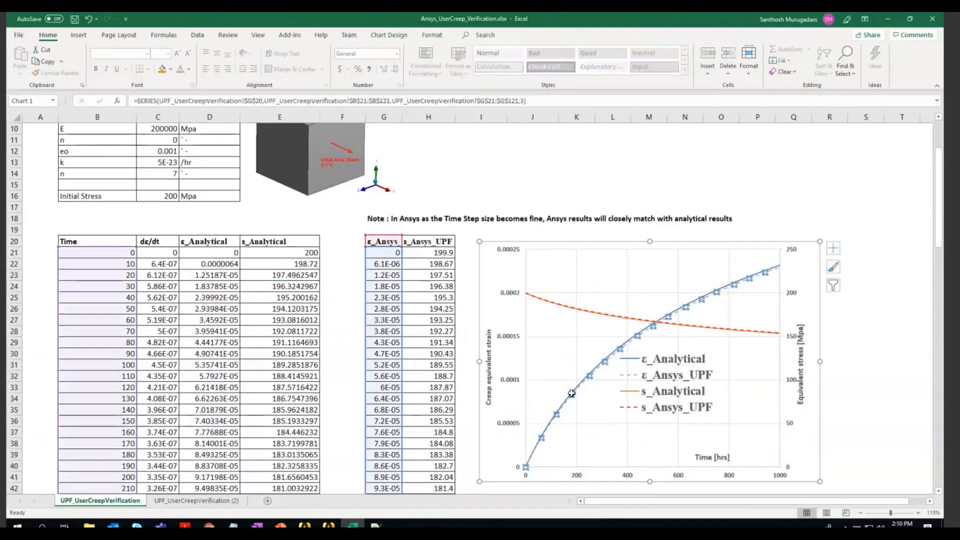
{"action": "left_click", "coordinate": [709, 296]}
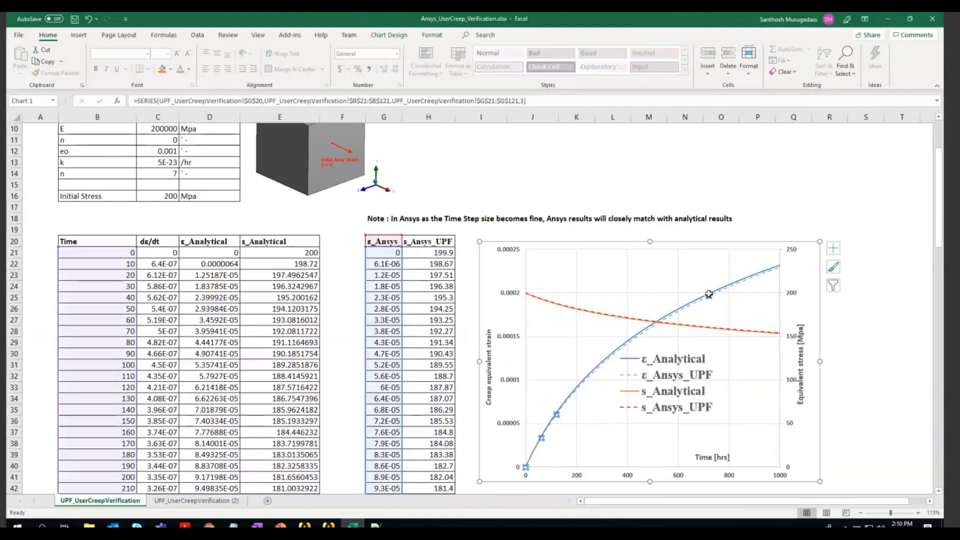
{"action": "left_click", "coordinate": [731, 284]}
{"action": "left_click", "coordinate": [665, 353]}
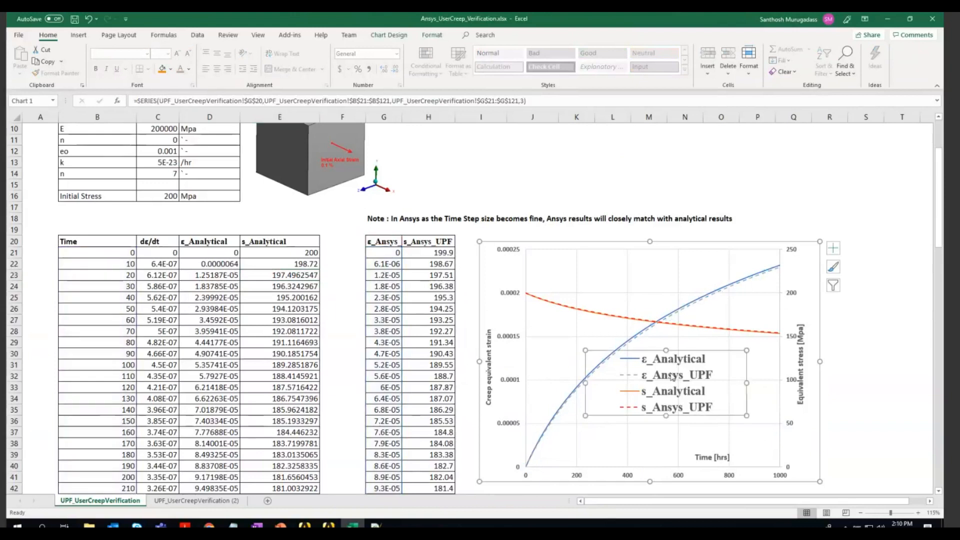
{"action": "left_click", "coordinate": [646, 328]}
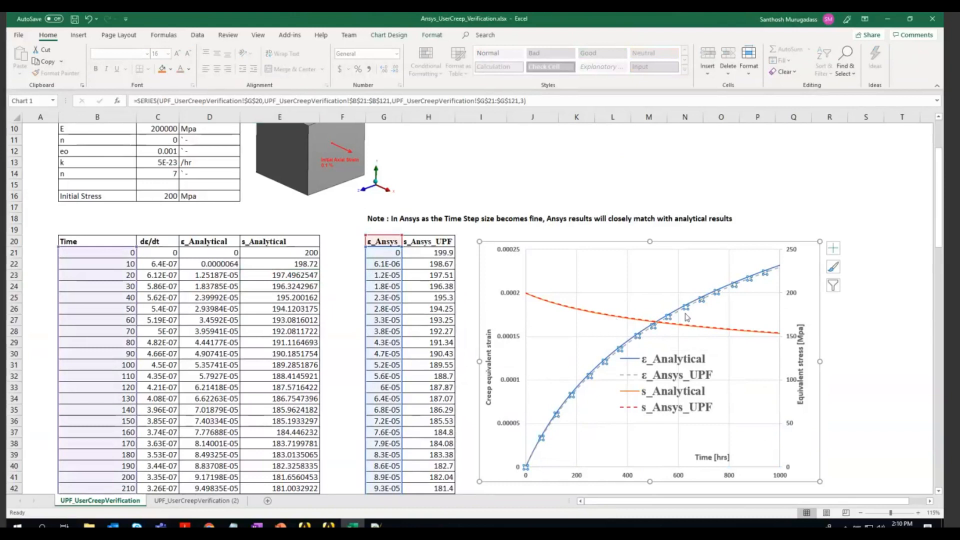
{"action": "scroll", "coordinate": [668, 322], "scroll_direction": "up", "scroll_amount": 3, "text": "ctrl"}
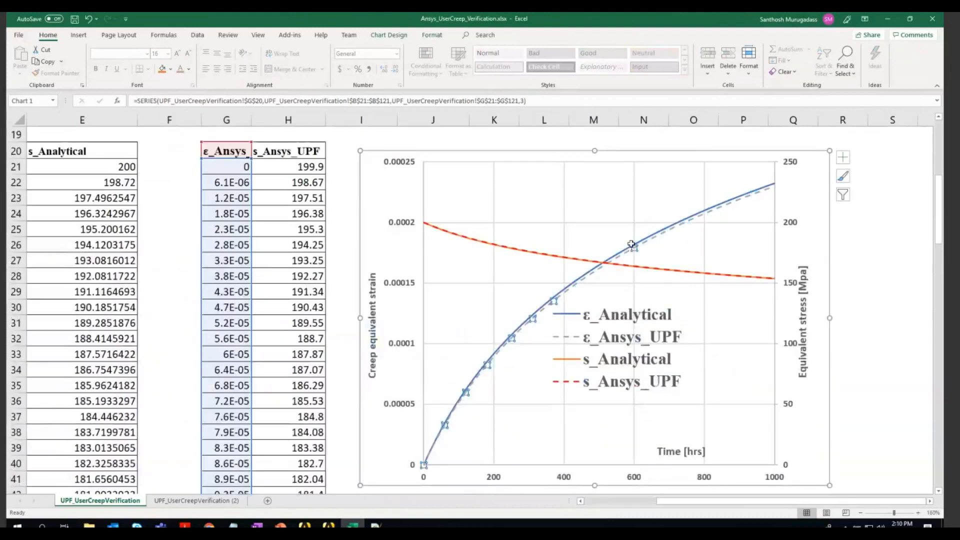
{"action": "left_click", "coordinate": [645, 238]}
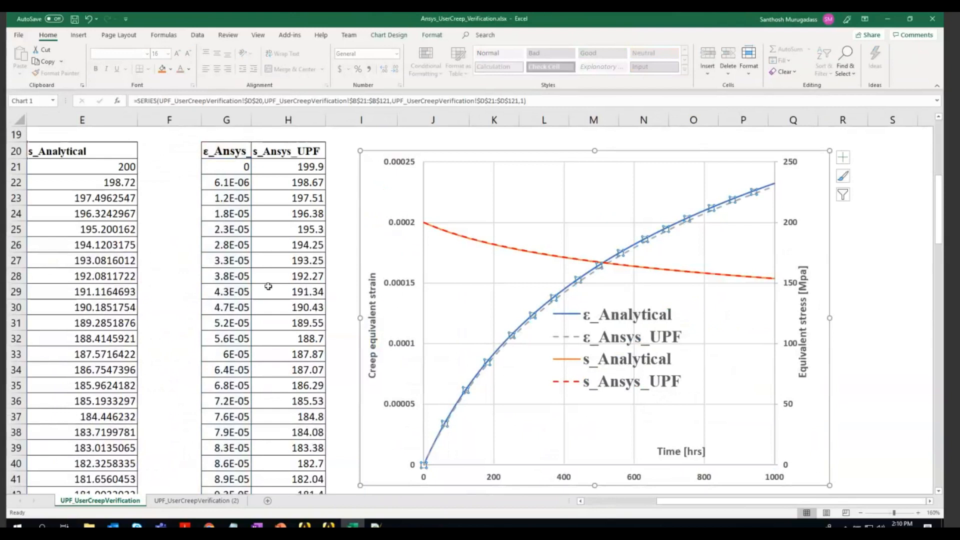
{"action": "scroll", "coordinate": [268, 286], "scroll_direction": "down", "scroll_amount": 1, "text": "ctrl"}
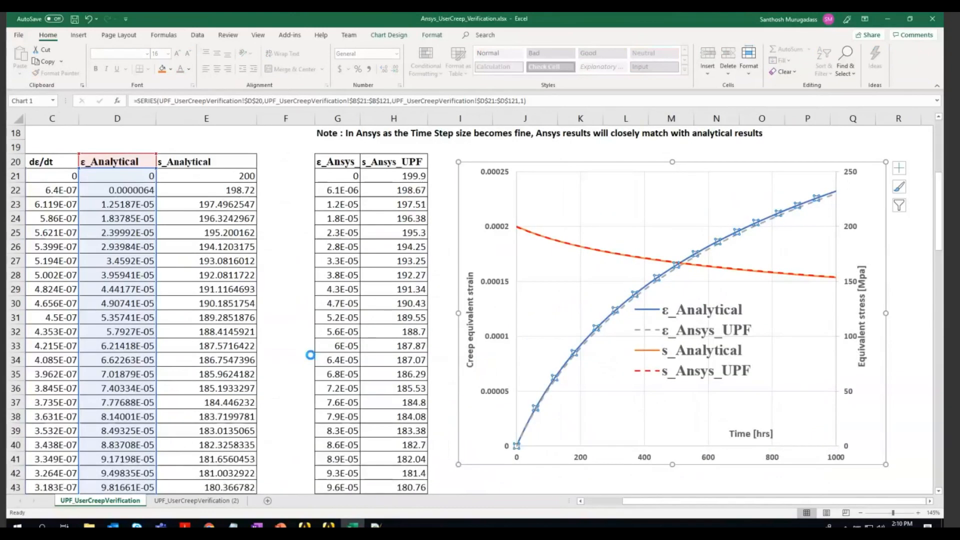
{"action": "scroll", "coordinate": [310, 354], "scroll_direction": "down", "scroll_amount": 1, "text": "ctrl"}
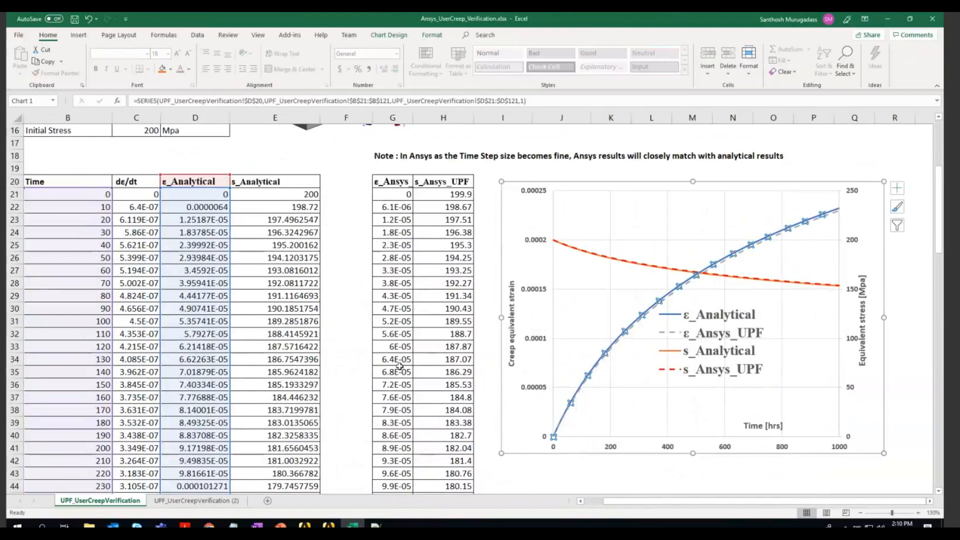
Review the creep law in the problem description and examine the s_Ansys_UPF stress curve with its source column
{"action": "scroll", "coordinate": [400, 366], "scroll_direction": "up", "scroll_amount": 2}
{"action": "scroll", "coordinate": [400, 366], "scroll_direction": "up", "scroll_amount": 3}
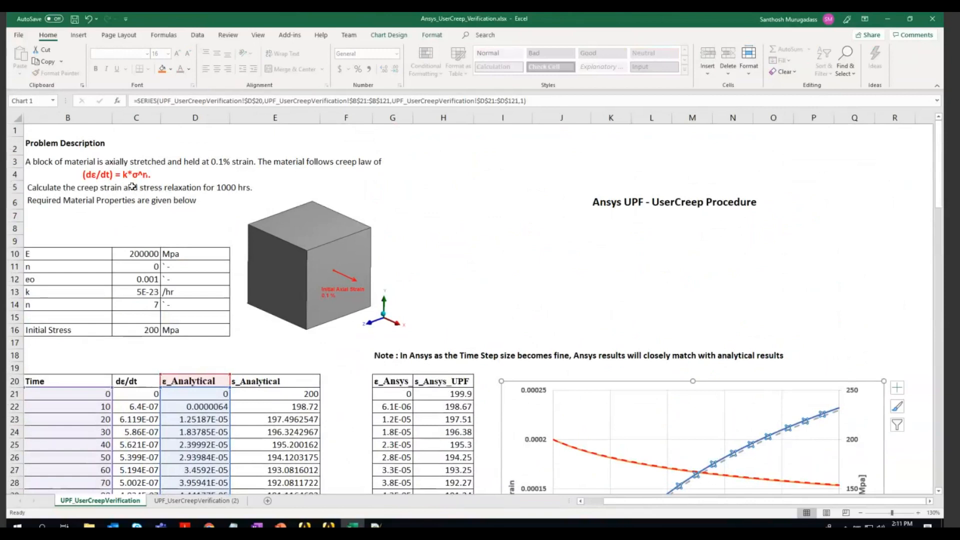
{"action": "scroll", "coordinate": [599, 365], "scroll_direction": "down", "scroll_amount": 3}
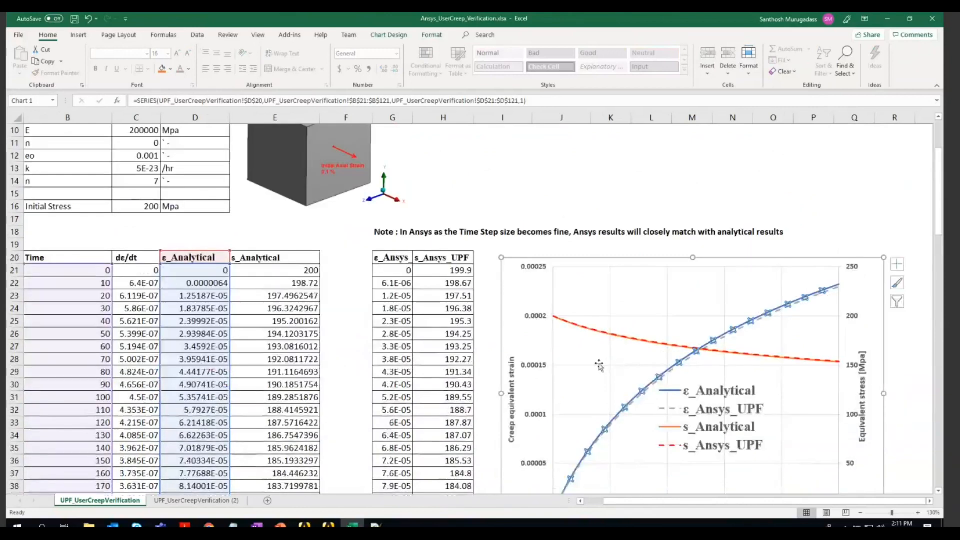
{"action": "left_click", "coordinate": [618, 343]}
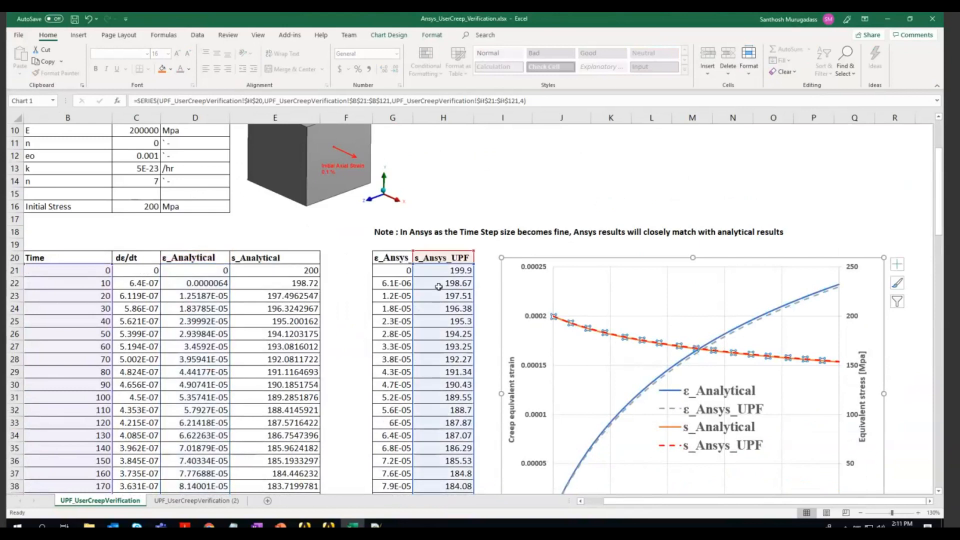
{"action": "scroll", "coordinate": [438, 287], "scroll_direction": "down", "scroll_amount": 2}
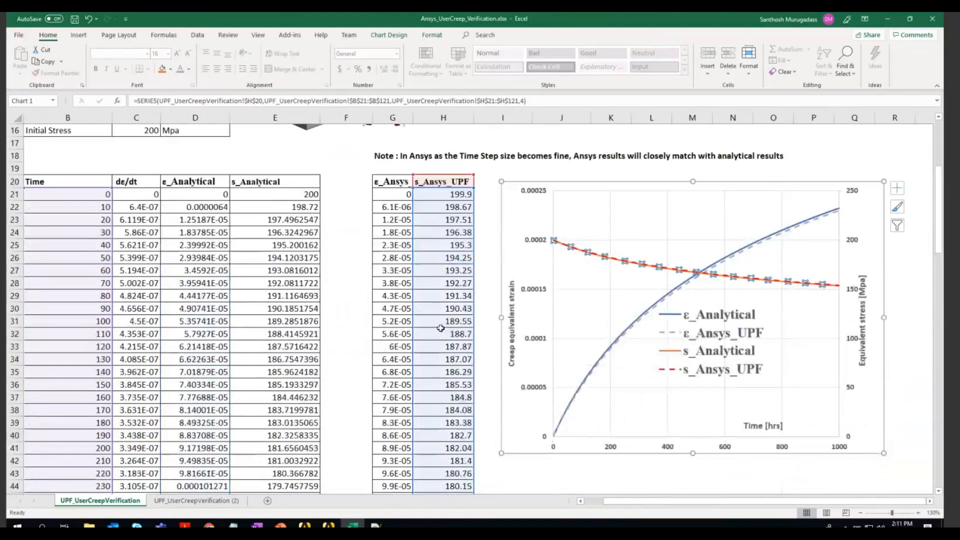
{"action": "scroll", "coordinate": [439, 328], "scroll_direction": "up", "scroll_amount": 5}
{"action": "left_click", "coordinate": [443, 241]}
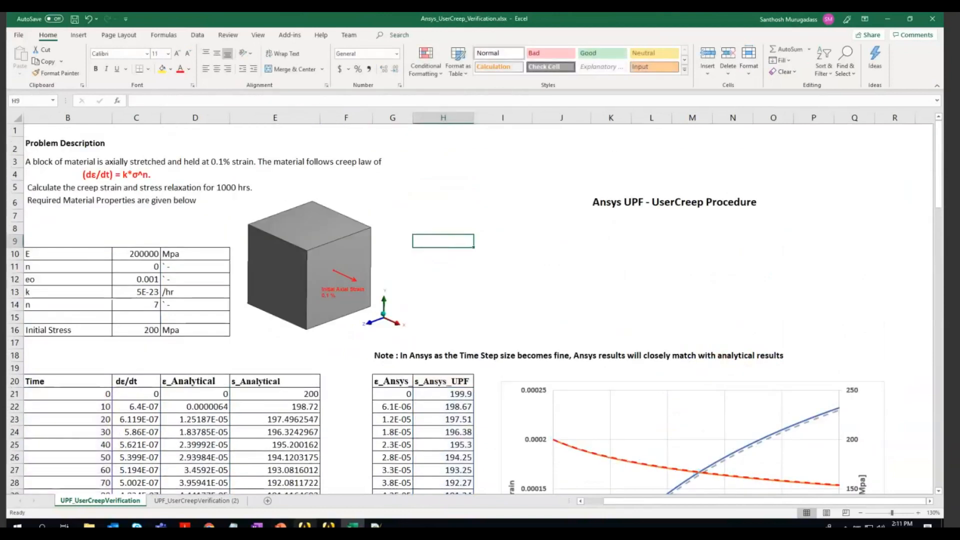
Highlight the problem description block to review the axial stretch and creep law statement, then clear the selection
{"action": "mouse_move", "coordinate": [305, 524]}
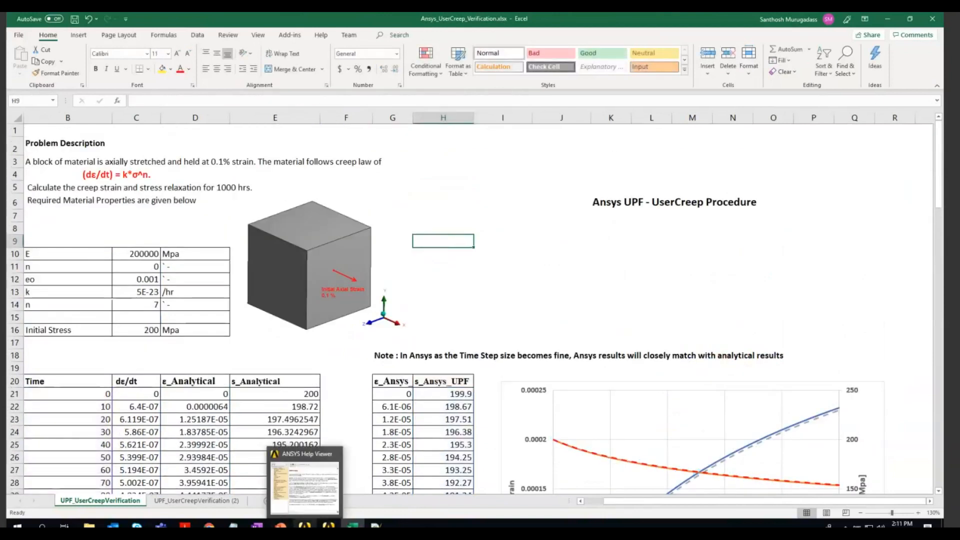
{"action": "left_click", "coordinate": [340, 393]}
{"action": "left_click_drag", "start_coordinate": [214, 212], "coordinate": [9, 142]}
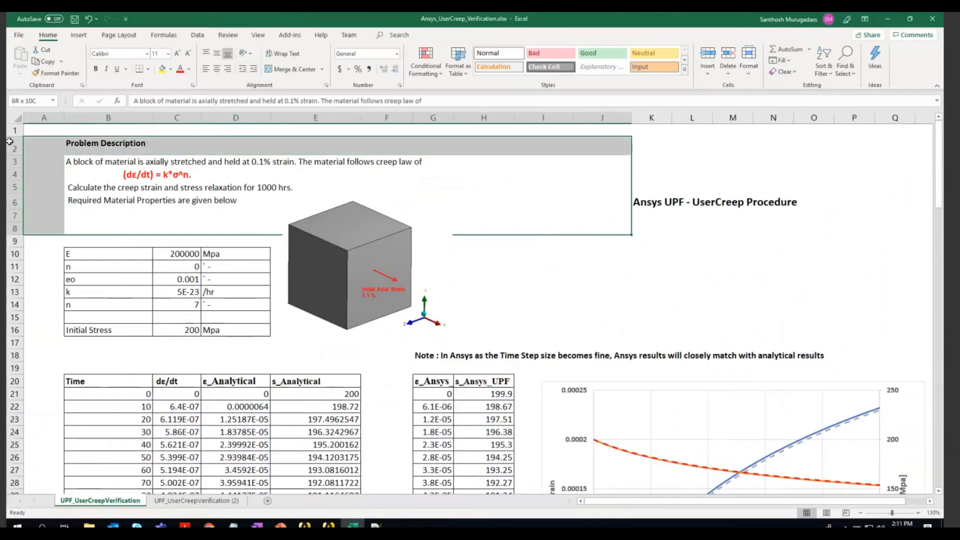
{"action": "left_click", "coordinate": [123, 174]}
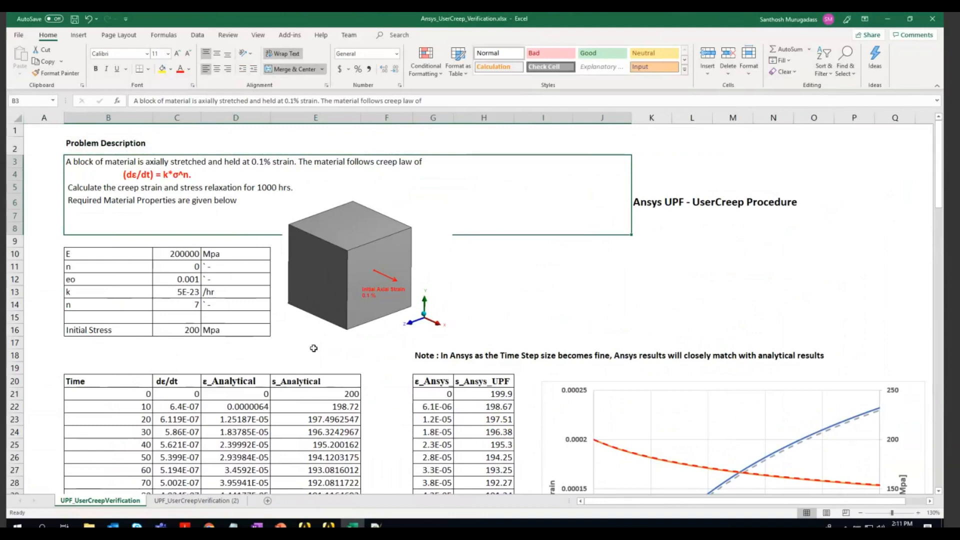
{"action": "left_click", "coordinate": [314, 347]}
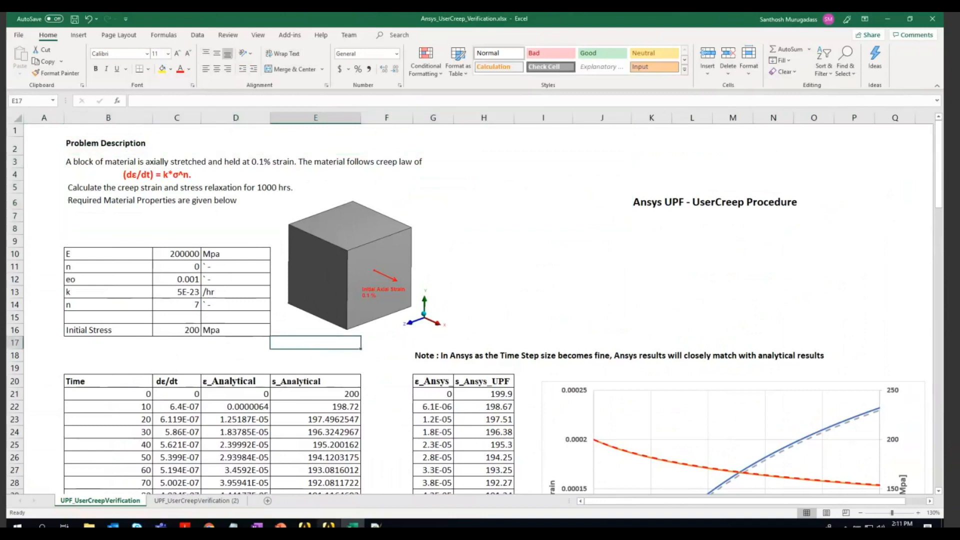
Switch to the ANSYS Help Viewer and view its welcome page
{"action": "mouse_move", "coordinate": [305, 525]}
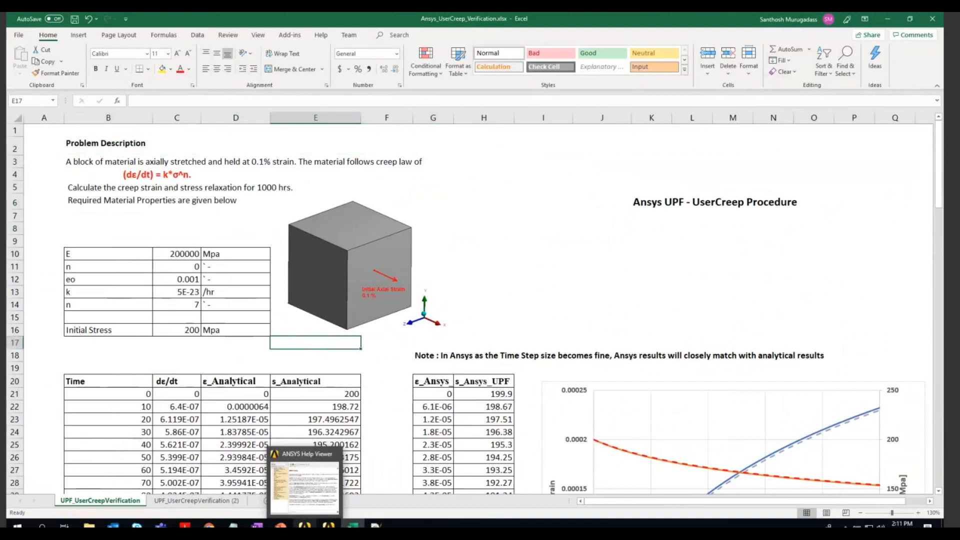
{"action": "left_click", "coordinate": [302, 491]}
{"action": "double_click", "coordinate": [388, 64]}
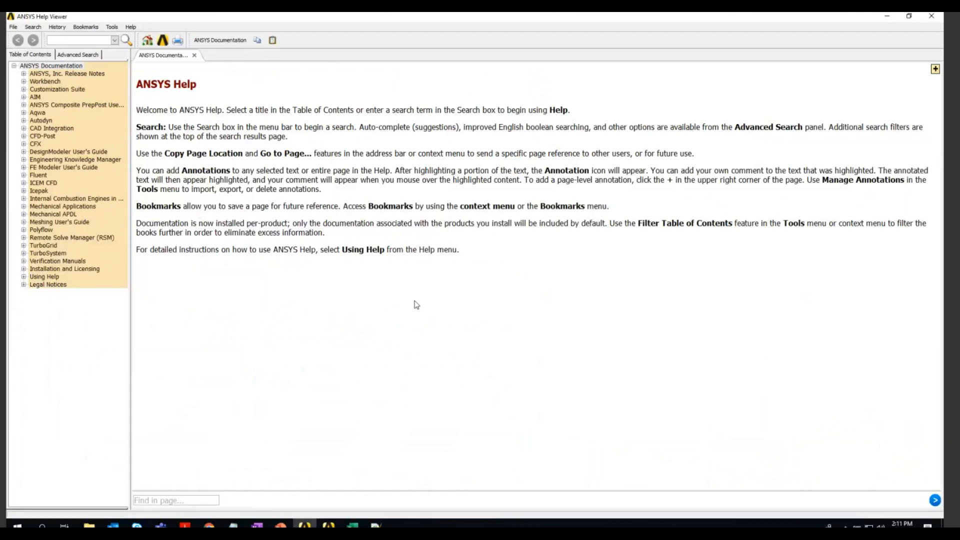
Switch to ANSYS Workbench, check the installed release in its product details, and close them
{"action": "left_click", "coordinate": [328, 525]}
{"action": "left_click", "coordinate": [152, 28]}
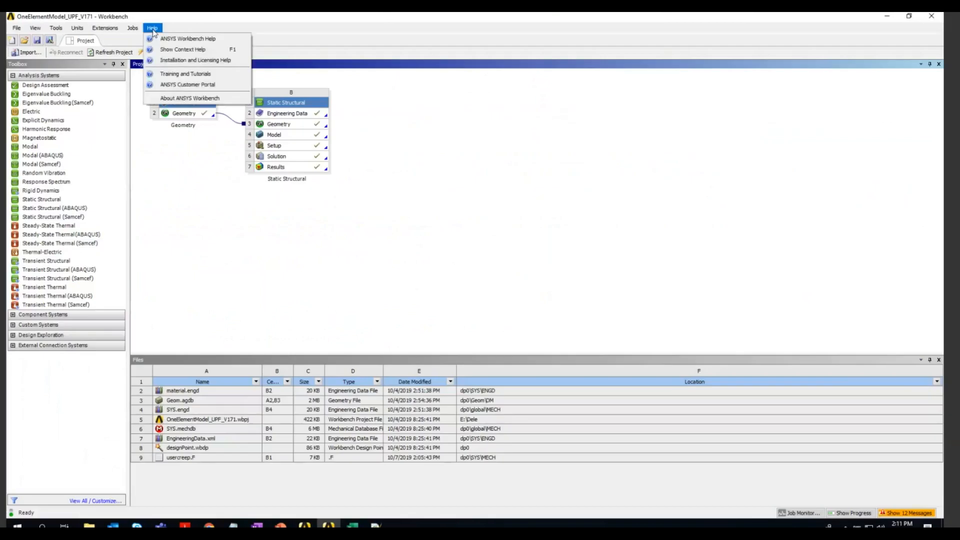
{"action": "left_click", "coordinate": [181, 99]}
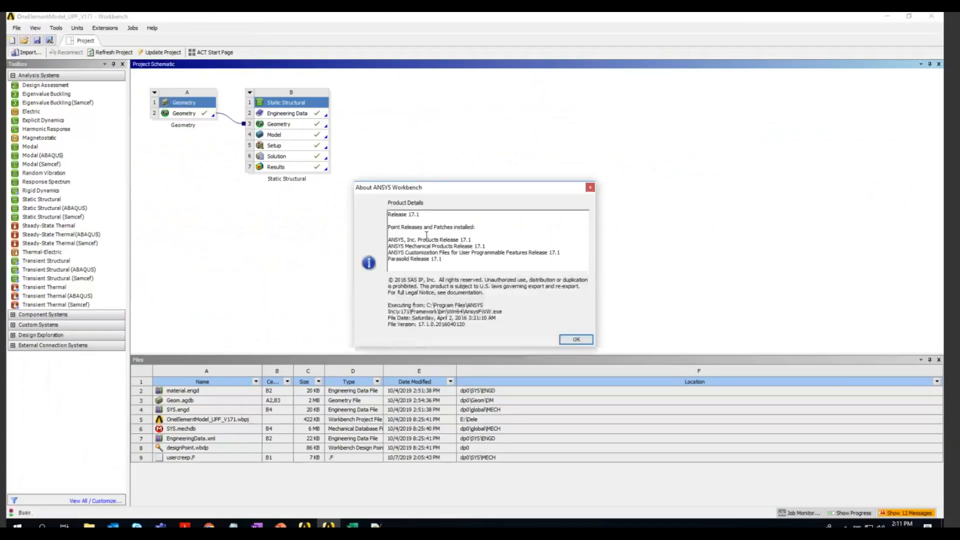
{"action": "left_click", "coordinate": [576, 339]}
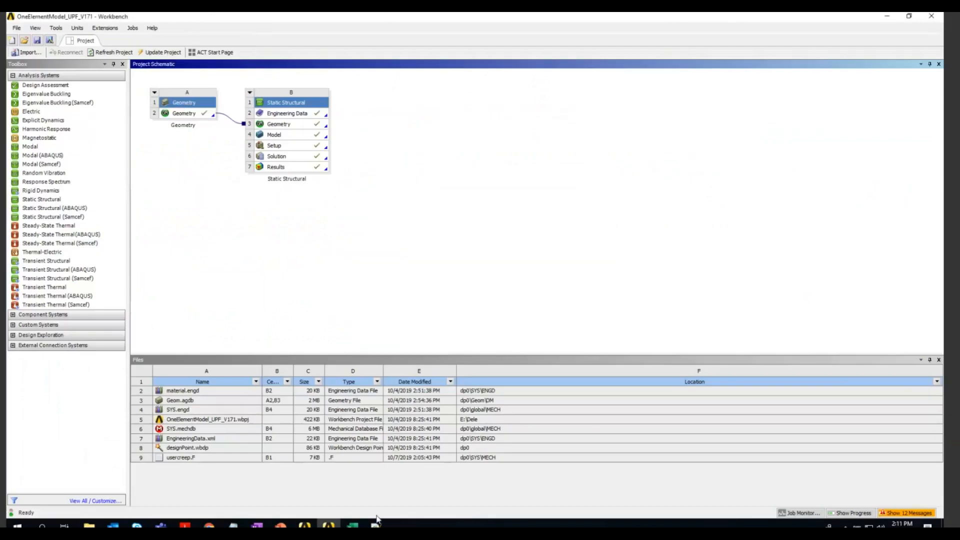
Return to the ANSYS Help Viewer and open Compiler Requirements for Windows Systems in the Windows Installation Guide
{"action": "key", "text": "alt+Tab"}
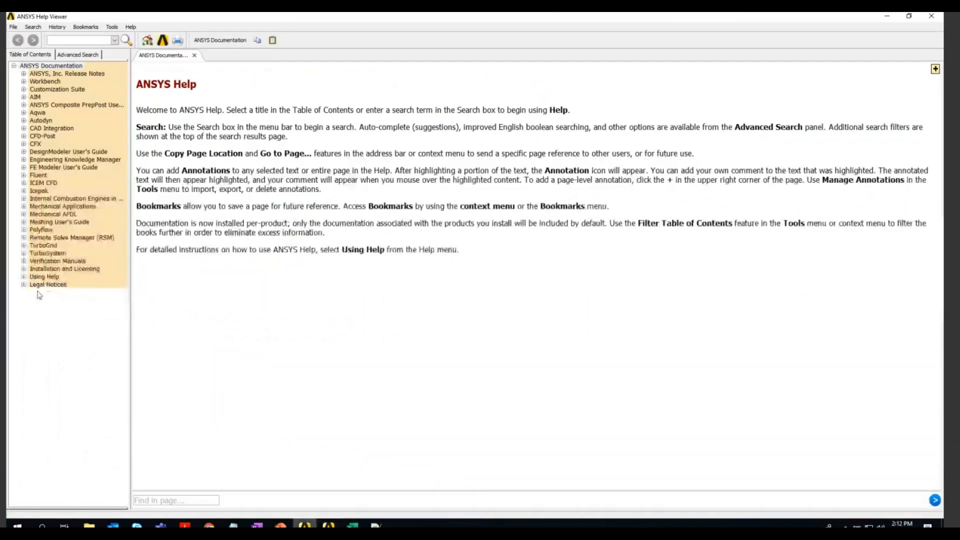
{"action": "left_click", "coordinate": [56, 269]}
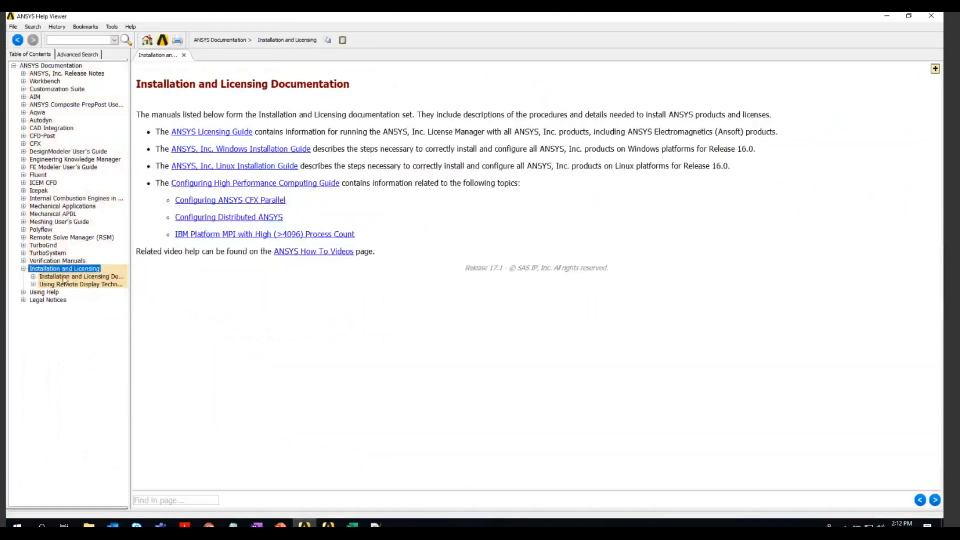
{"action": "left_click_drag", "start_coordinate": [131, 274], "coordinate": [166, 267]}
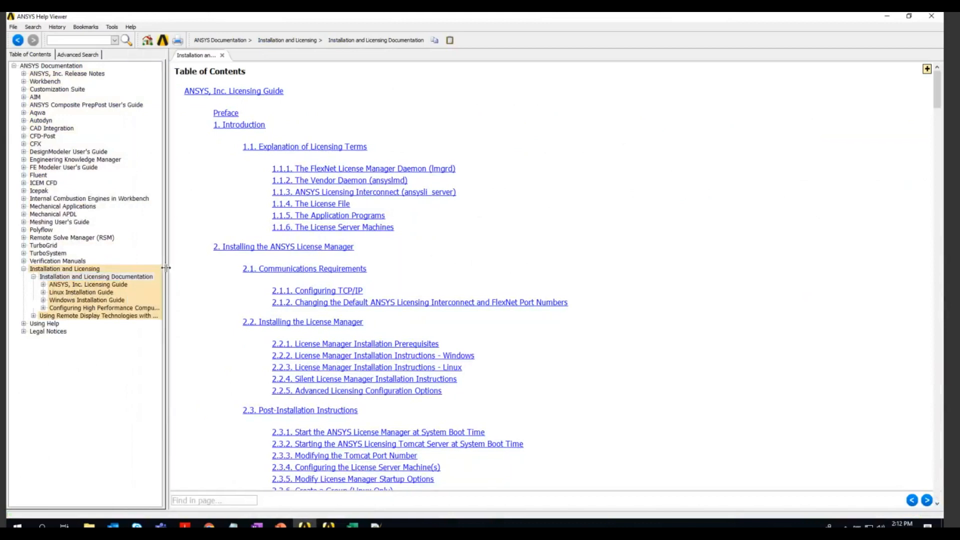
{"action": "left_click", "coordinate": [107, 300]}
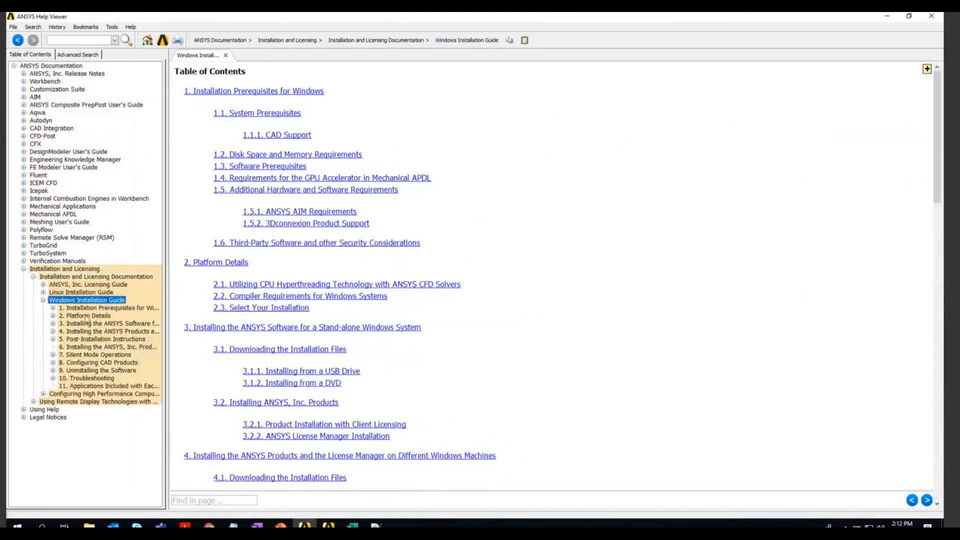
{"action": "left_click", "coordinate": [299, 295]}
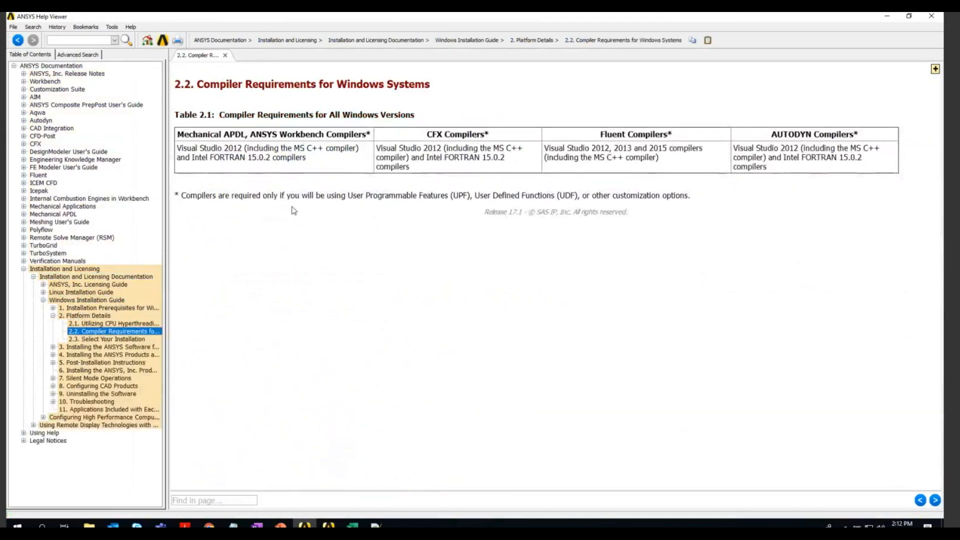
Highlight the Mechanical APDL and ANSYS Workbench compilers heading and its FORTRAN 15.0.2 requirement for review, then clear the selection
{"action": "left_click_drag", "start_coordinate": [178, 135], "coordinate": [379, 136]}
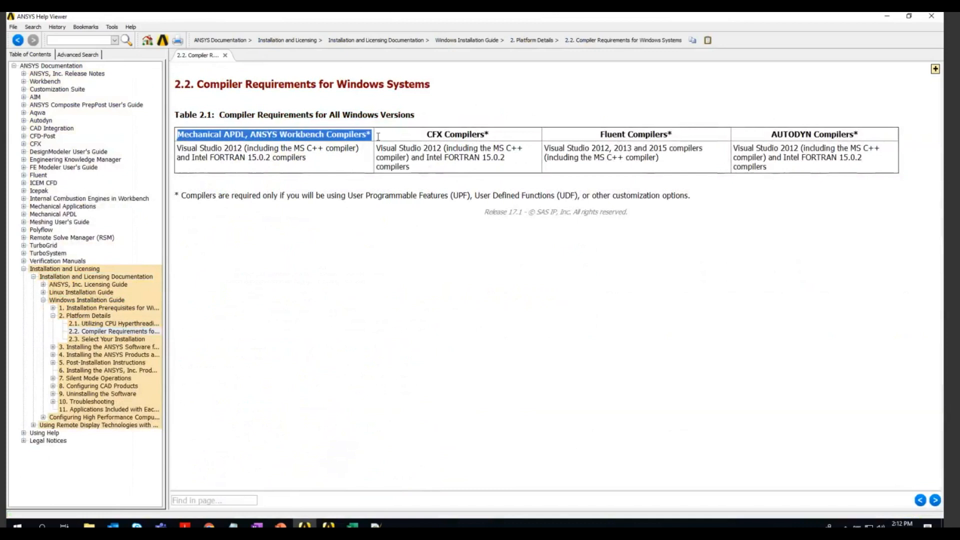
{"action": "left_click", "coordinate": [303, 163]}
{"action": "left_click_drag", "start_coordinate": [304, 163], "coordinate": [272, 180]}
{"action": "left_click", "coordinate": [223, 147]}
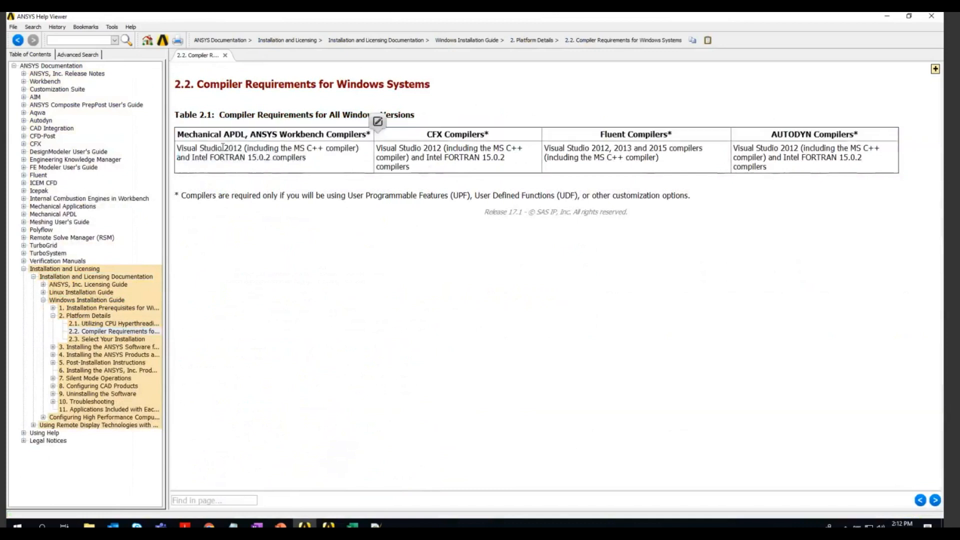
{"action": "left_click_drag", "start_coordinate": [242, 148], "coordinate": [313, 158]}
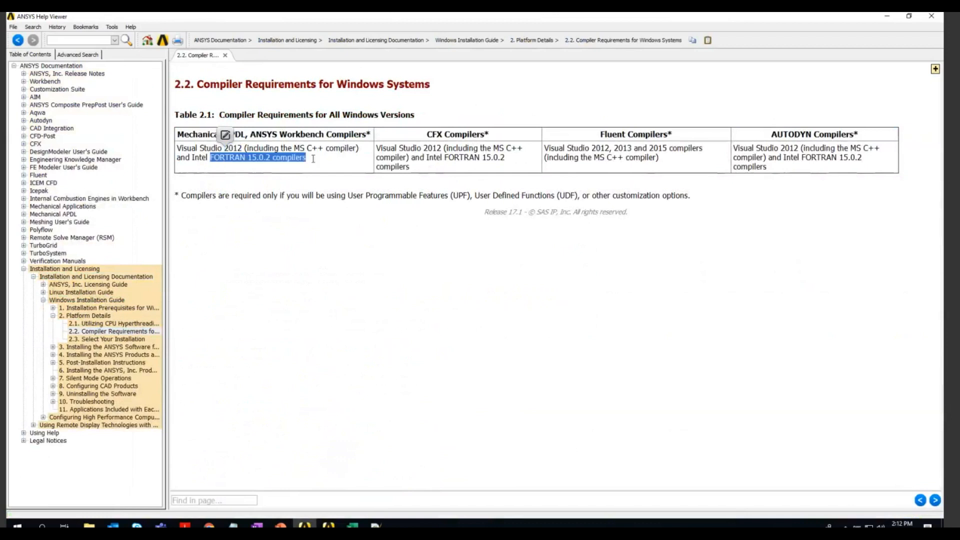
{"action": "left_click", "coordinate": [245, 349]}
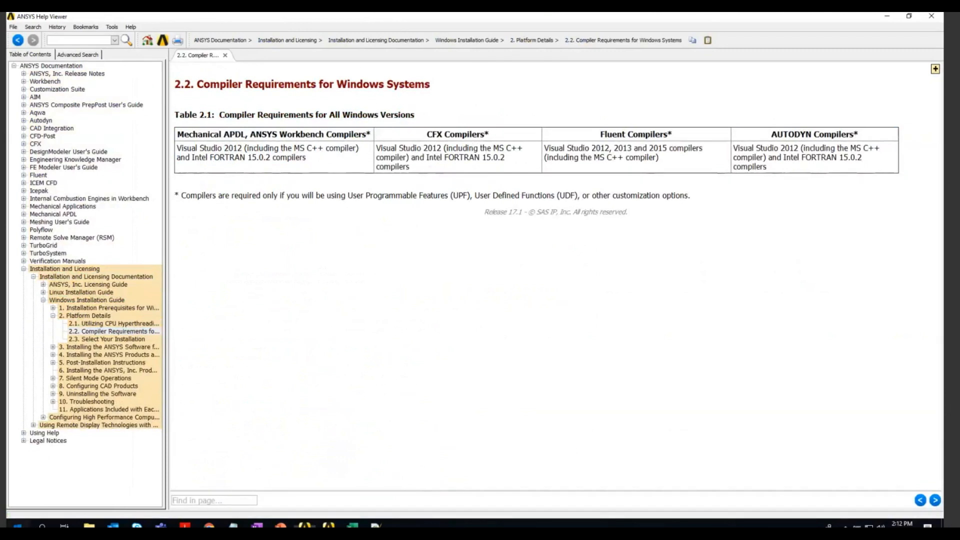
Launch Visual Studio 2012 from the Microsoft Visual Studio 2012 program group
{"action": "left_click", "coordinate": [17, 525]}
{"action": "scroll", "coordinate": [60, 396], "scroll_direction": "down", "scroll_amount": 5}
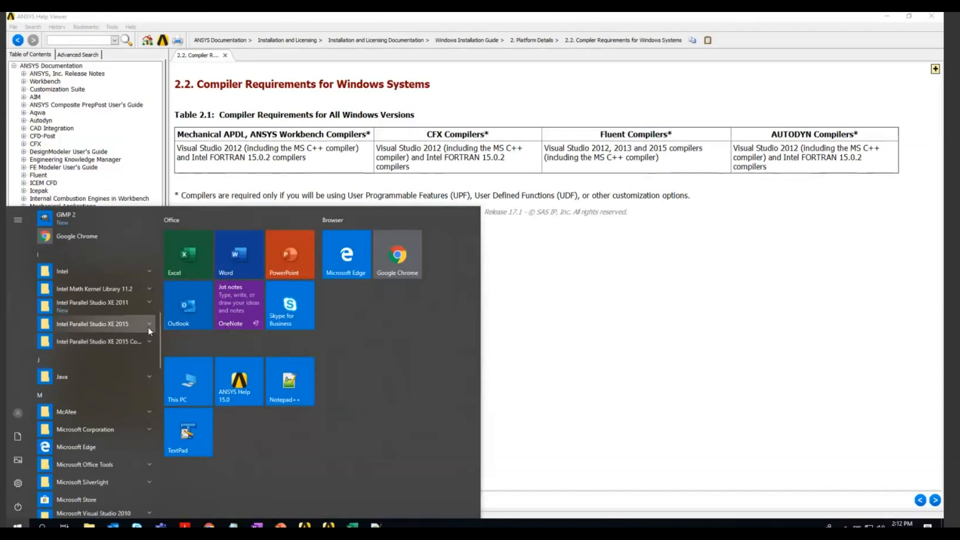
{"action": "scroll", "coordinate": [129, 381], "scroll_direction": "down", "scroll_amount": 5}
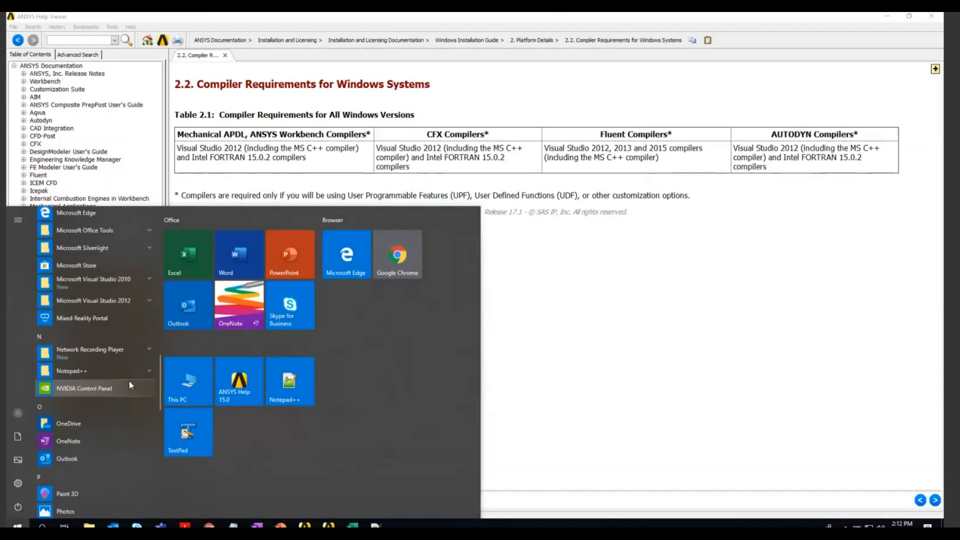
{"action": "scroll", "coordinate": [129, 380], "scroll_direction": "down", "scroll_amount": 5}
{"action": "scroll", "coordinate": [129, 385], "scroll_direction": "up", "scroll_amount": 5}
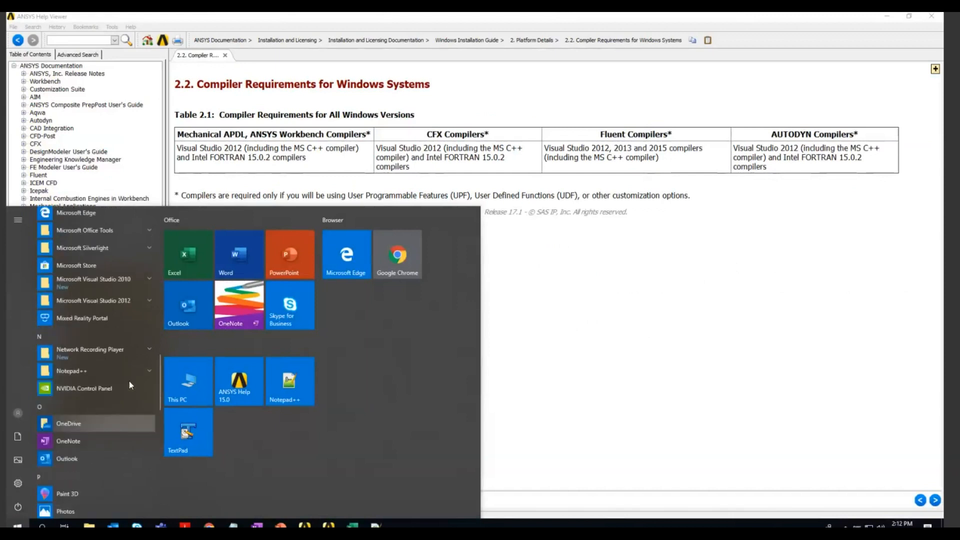
{"action": "scroll", "coordinate": [129, 384], "scroll_direction": "up", "scroll_amount": 4}
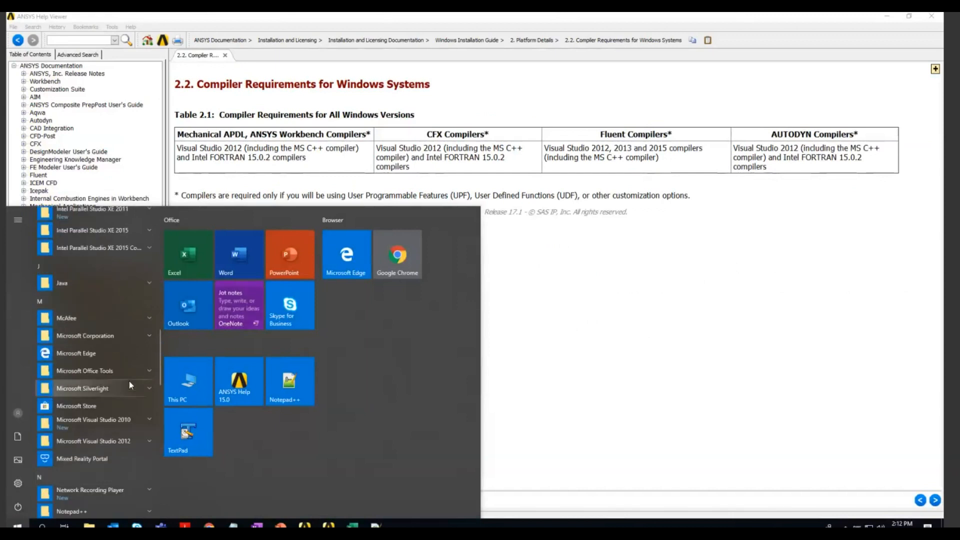
{"action": "left_click", "coordinate": [143, 440]}
{"action": "scroll", "coordinate": [143, 439], "scroll_direction": "down", "scroll_amount": 3}
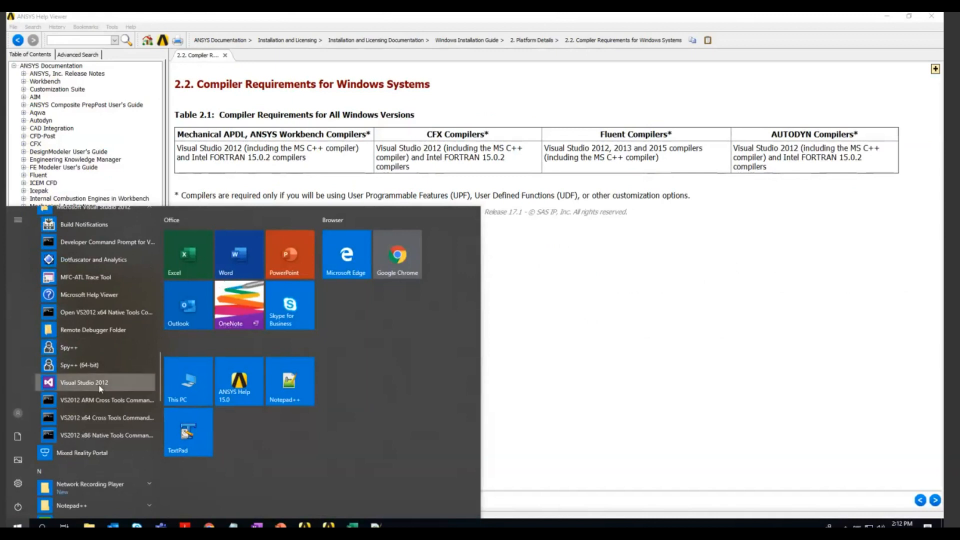
{"action": "left_click", "coordinate": [100, 384]}
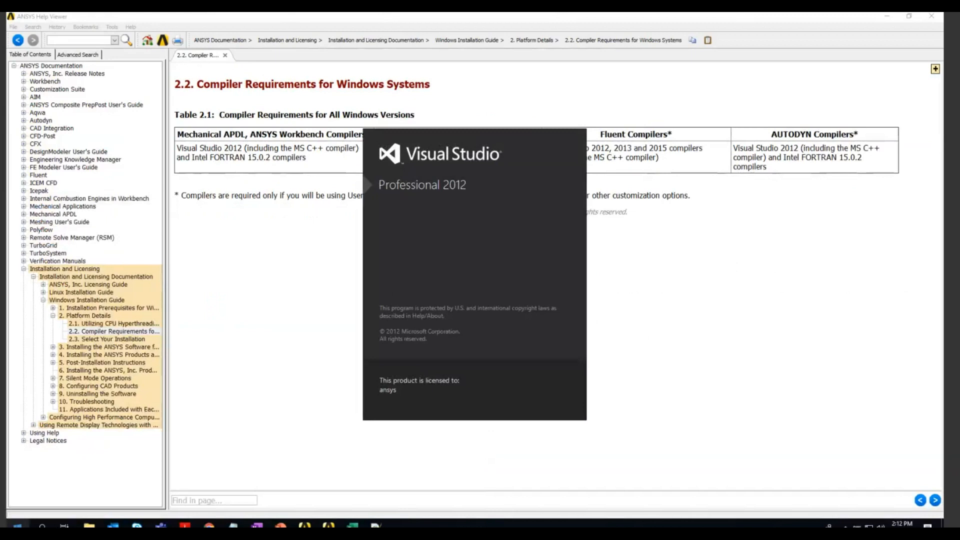
Run the Intel 64 Visual Studio 2010 mode prompt of Intel Parallel Studio XE 2015 as administrator, and minimize Visual Studio
{"action": "left_click", "coordinate": [17, 526]}
{"action": "scroll", "coordinate": [58, 342], "scroll_direction": "down", "scroll_amount": 5}
{"action": "scroll", "coordinate": [70, 366], "scroll_direction": "down", "scroll_amount": 5}
{"action": "scroll", "coordinate": [71, 365], "scroll_direction": "down", "scroll_amount": 2}
{"action": "left_click", "coordinate": [151, 372]}
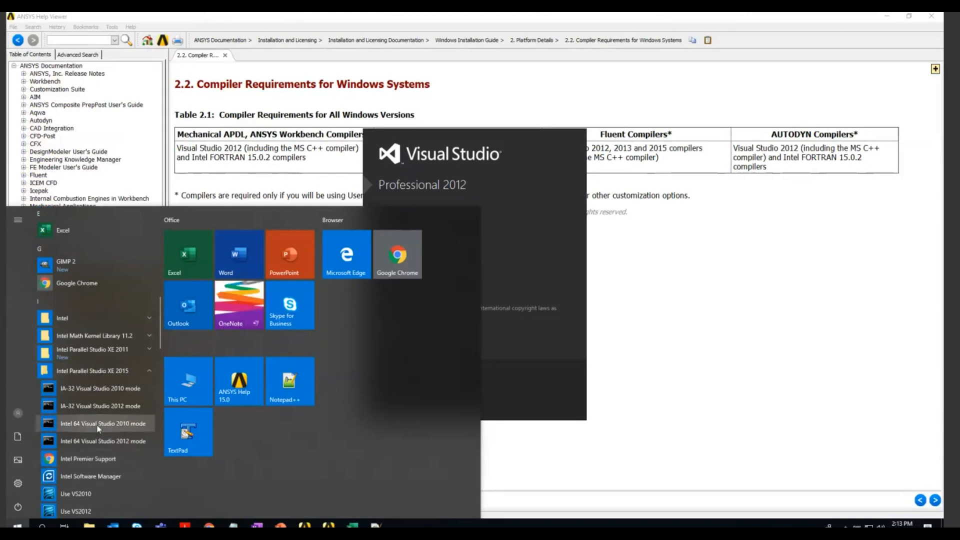
{"action": "right_click", "coordinate": [99, 426]}
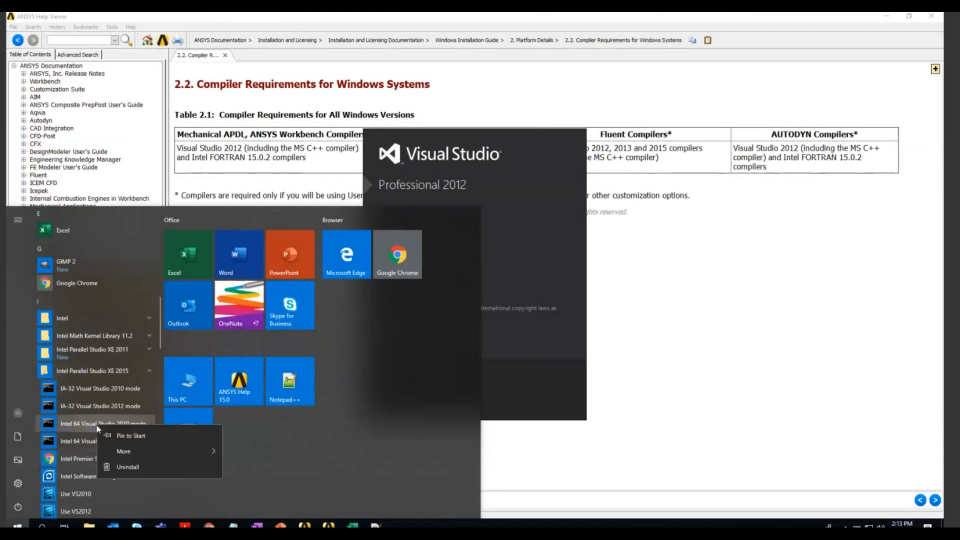
{"action": "mouse_move", "coordinate": [126, 453]}
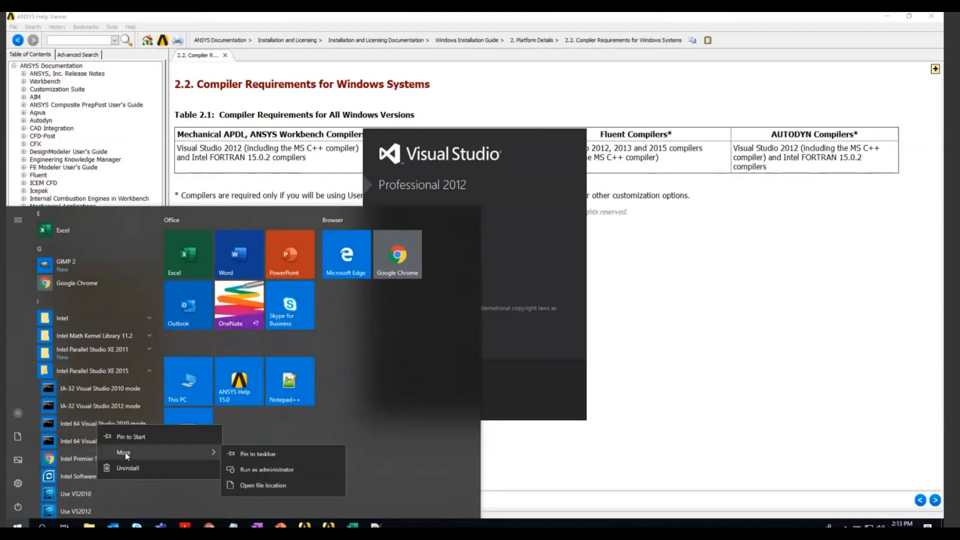
{"action": "left_click", "coordinate": [273, 472]}
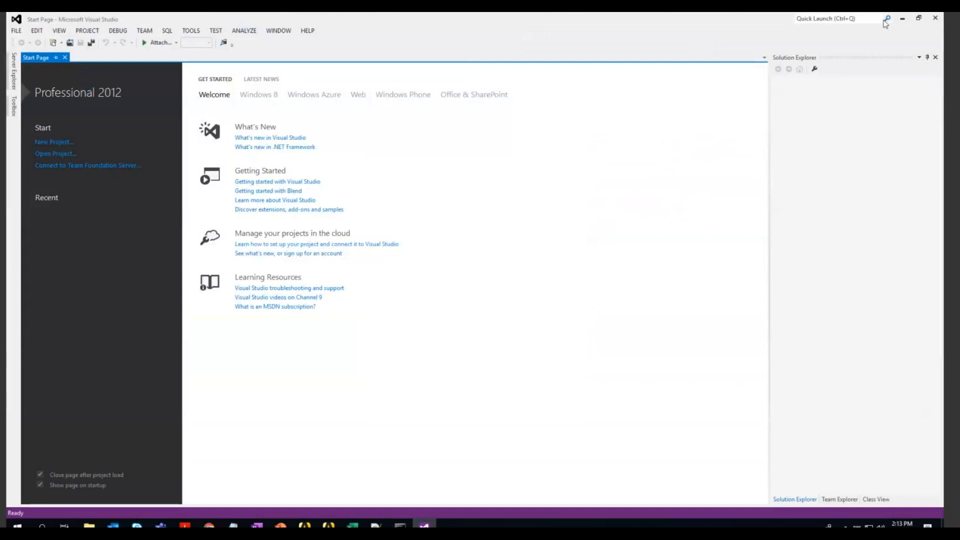
{"action": "left_click", "coordinate": [903, 20]}
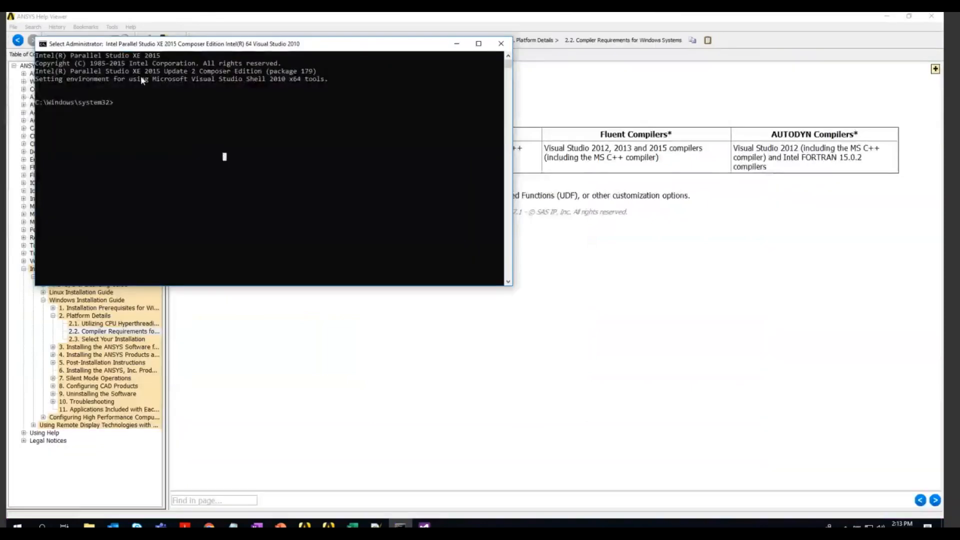
Run ifort in the Intel compiler prompt to check the Fortran compiler version, then close the prompt
{"action": "left_click", "coordinate": [131, 103]}
{"action": "type", "text": "ifort"}
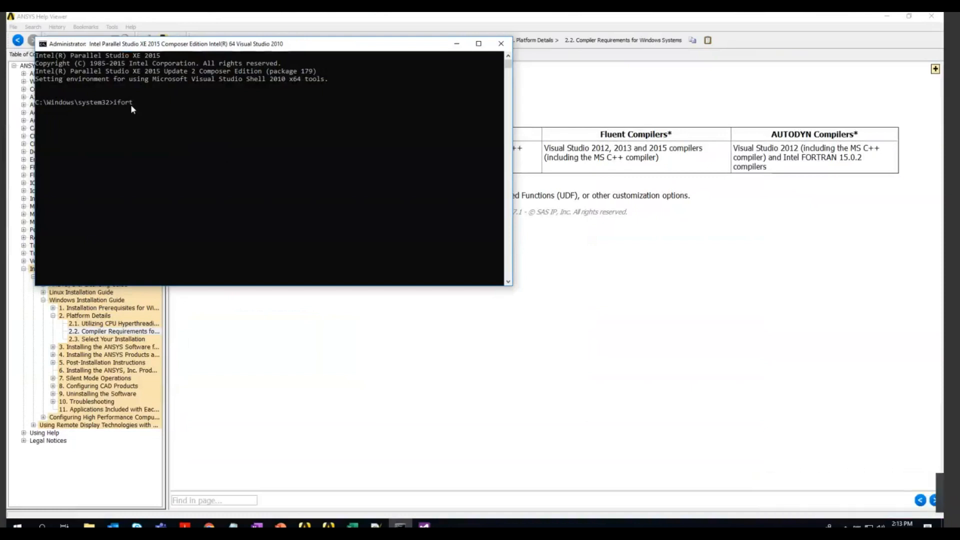
{"action": "key", "text": "Return"}
{"action": "left_click_drag", "start_coordinate": [391, 112], "coordinate": [447, 114]}
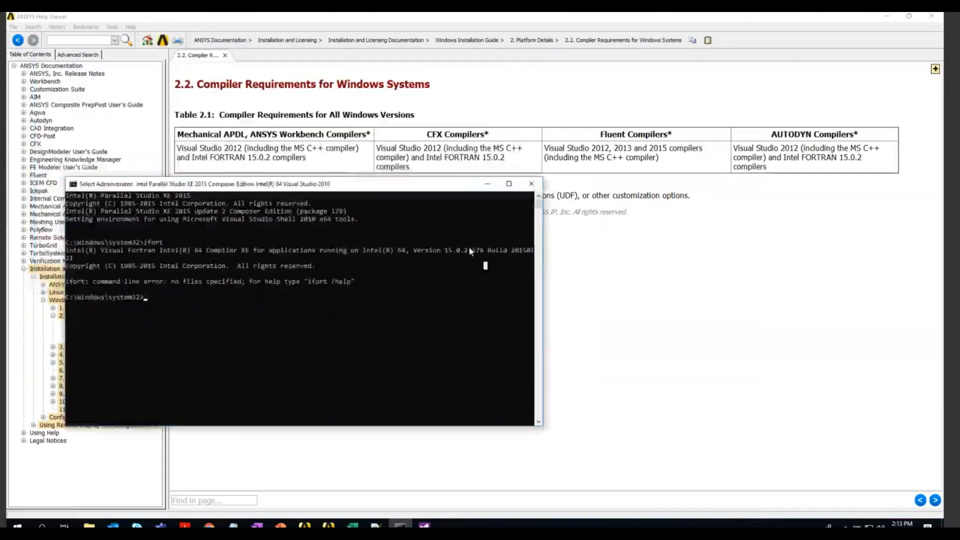
{"action": "left_click_drag", "start_coordinate": [472, 250], "coordinate": [481, 252]}
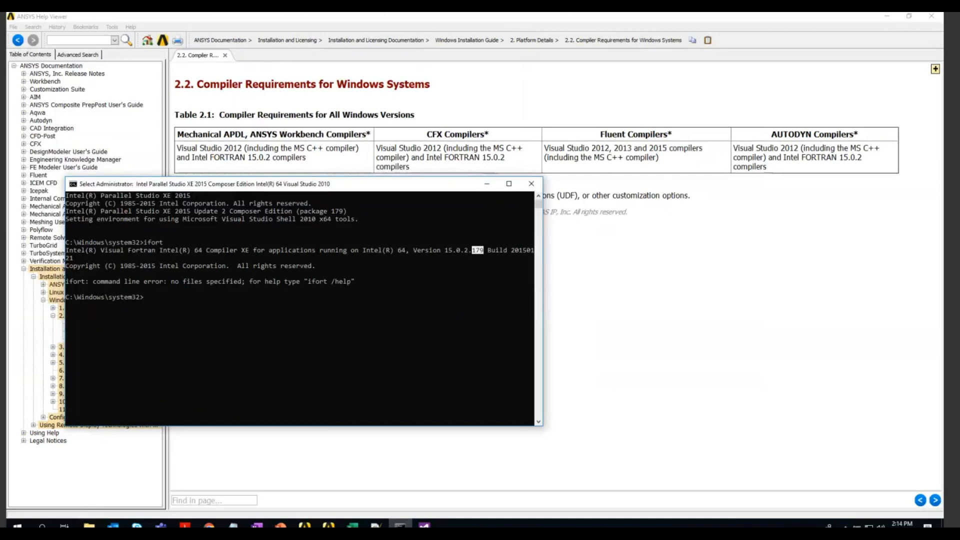
{"action": "left_click", "coordinate": [532, 189]}
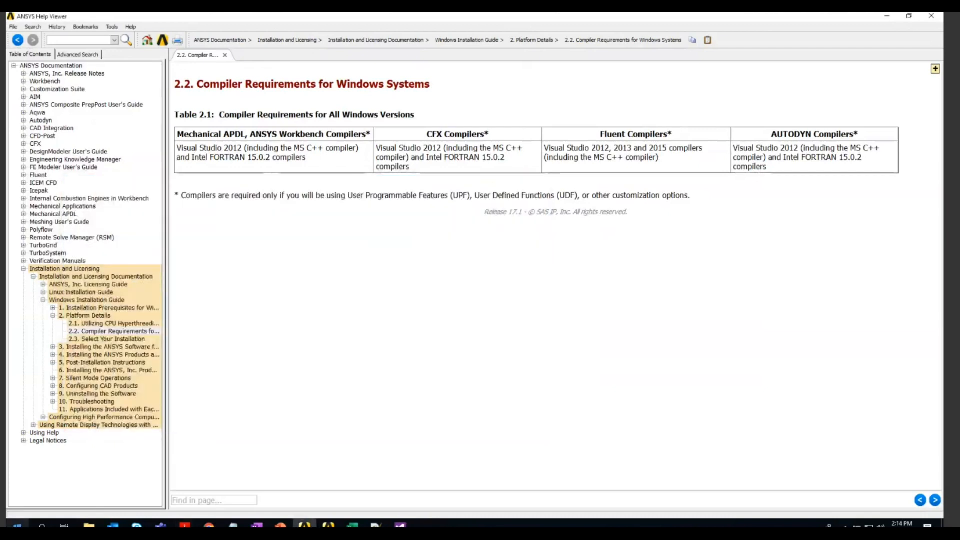
Search Windows for cmd and open the Command Prompt as administrator
{"action": "left_click", "coordinate": [17, 526]}
{"action": "left_click", "coordinate": [42, 526]}
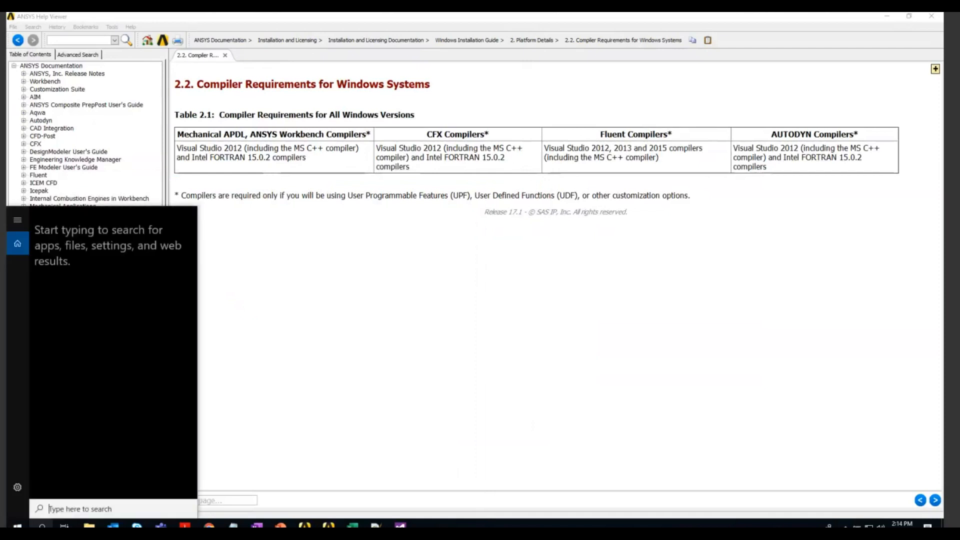
{"action": "type", "text": "comd"}
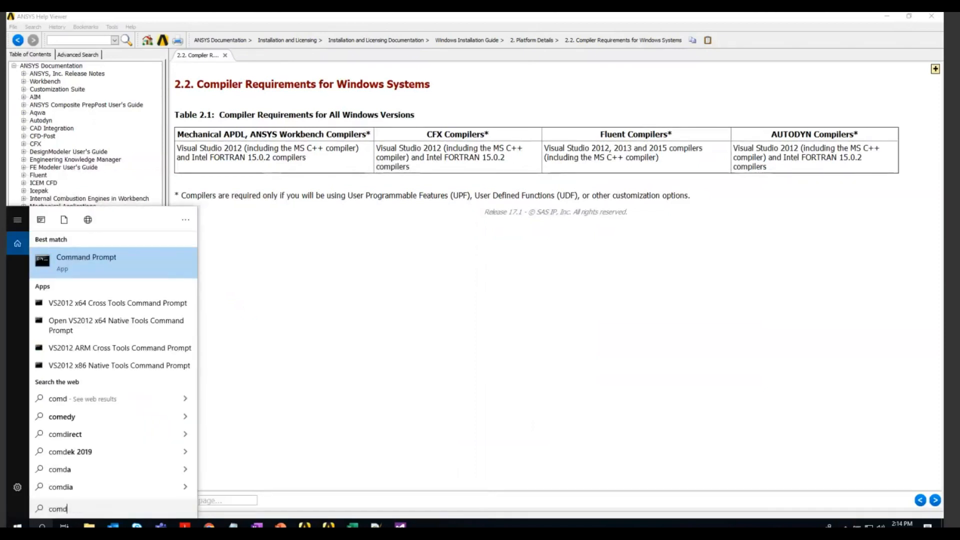
{"action": "key", "text": "BackSpace"}
{"action": "key", "text": "BackSpace"}
{"action": "key", "text": "BackSpace"}
{"action": "type", "text": "md"}
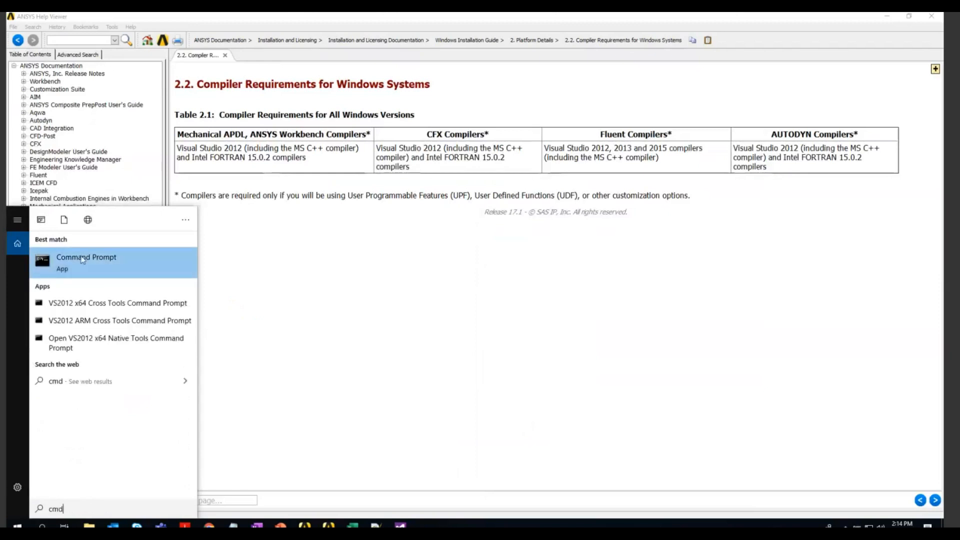
{"action": "right_click", "coordinate": [82, 259]}
{"action": "left_click", "coordinate": [124, 271]}
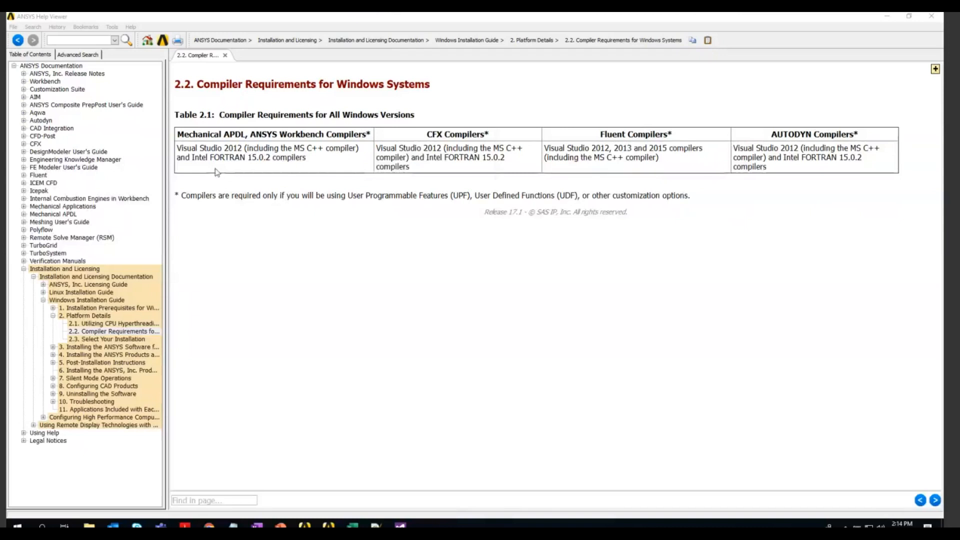
{"action": "left_click", "coordinate": [215, 168]}
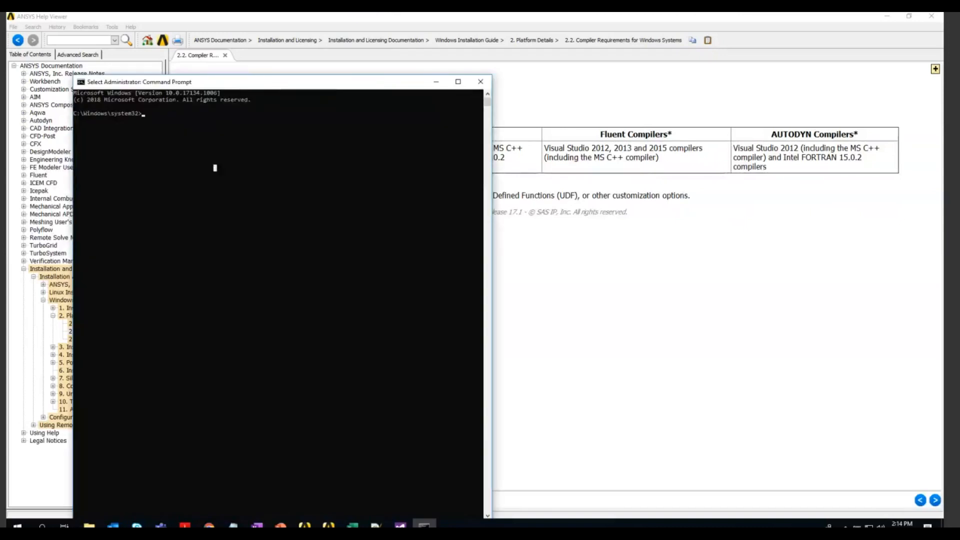
Switch to Notepad++ and highlight the whole circle area program in Area.f
{"action": "key", "text": "alt+Tab"}
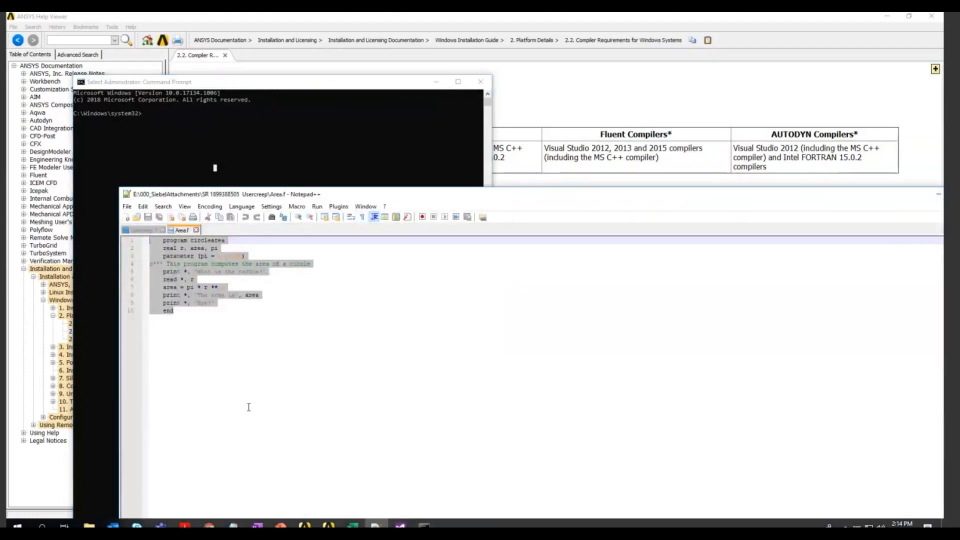
{"action": "key", "text": "alt+Tab"}
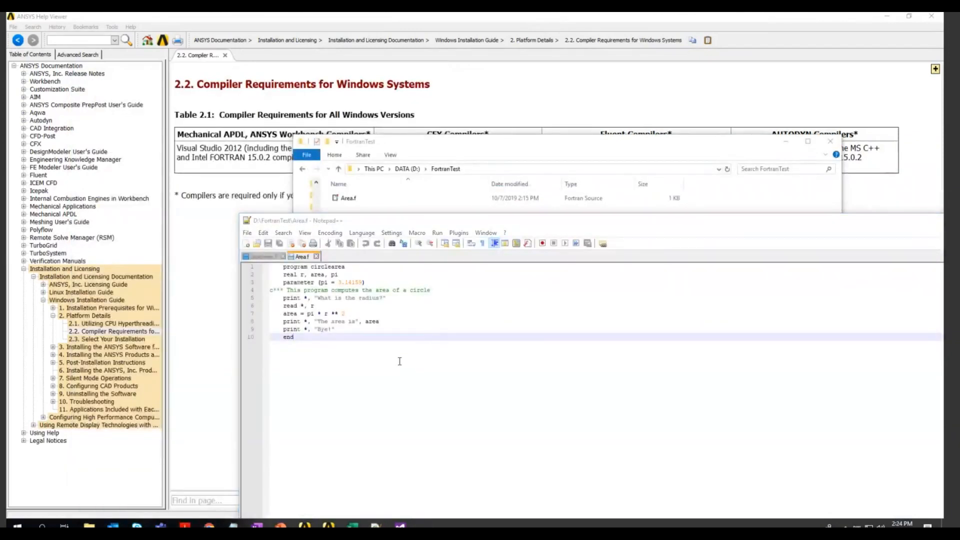
{"action": "left_click", "coordinate": [357, 361]}
{"action": "left_click_drag", "start_coordinate": [358, 362], "coordinate": [269, 267]}
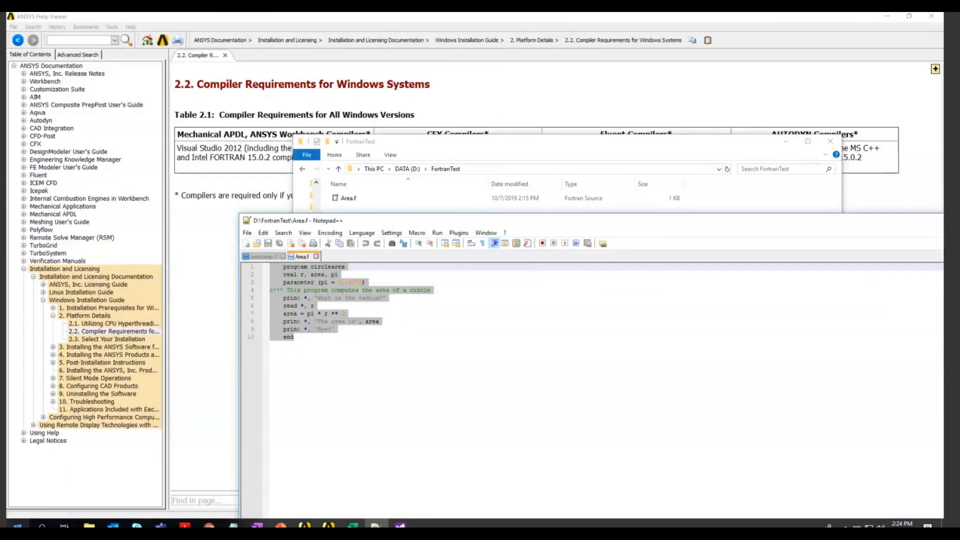
Reopen the Intel Parallel Studio XE 2015 prompt in Intel 64 Visual Studio 2010 mode as administrator
{"action": "key", "text": "super"}
{"action": "scroll", "coordinate": [53, 433], "scroll_direction": "down", "scroll_amount": 10}
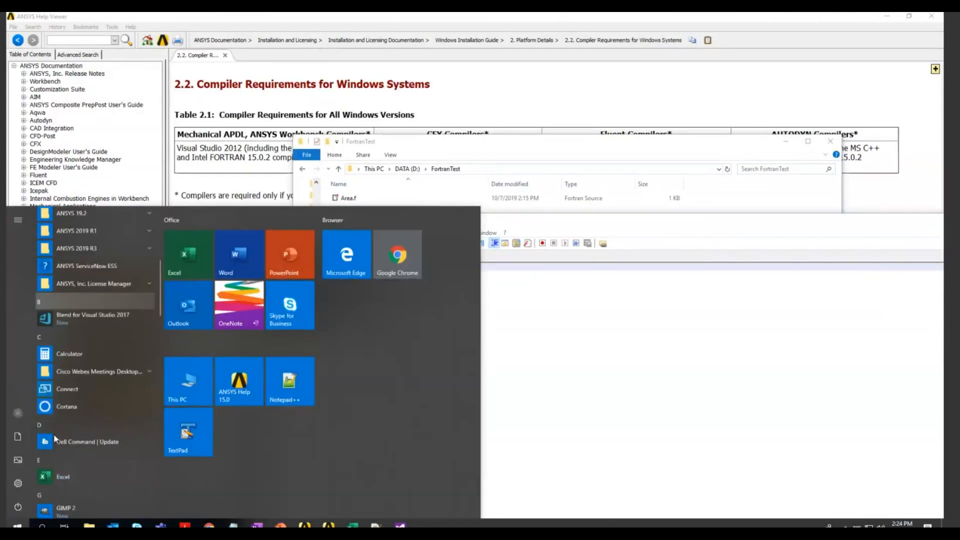
{"action": "scroll", "coordinate": [53, 434], "scroll_direction": "down", "scroll_amount": 2}
{"action": "left_click", "coordinate": [141, 417]}
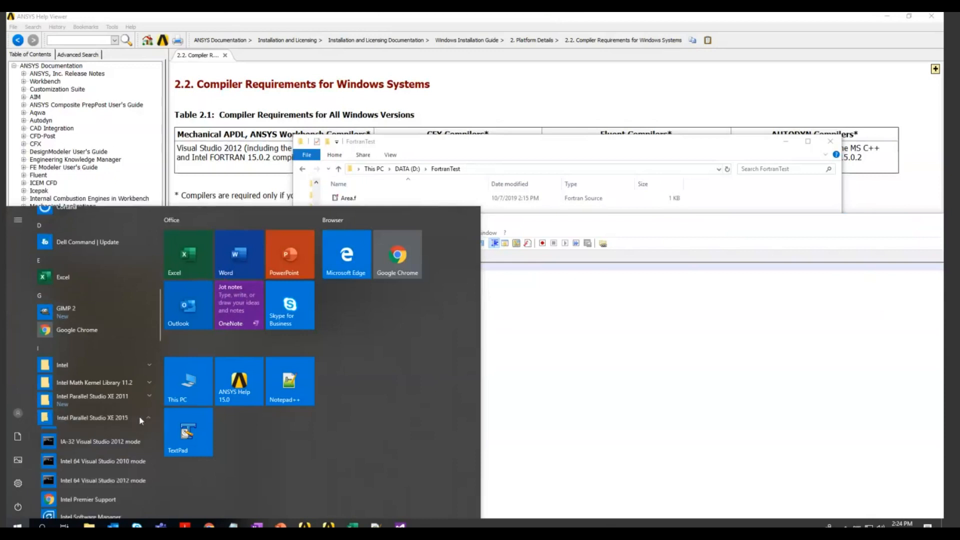
{"action": "right_click", "coordinate": [104, 468]}
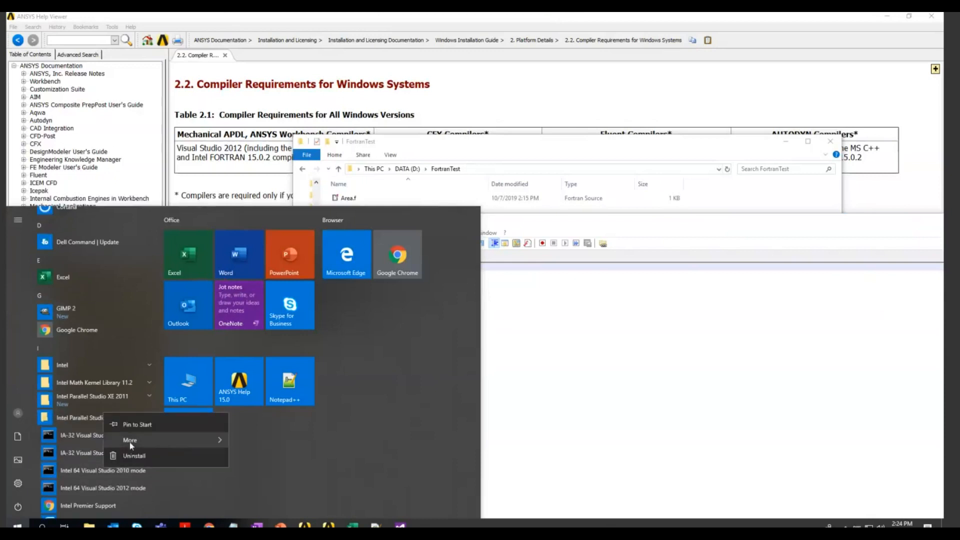
{"action": "mouse_move", "coordinate": [130, 442]}
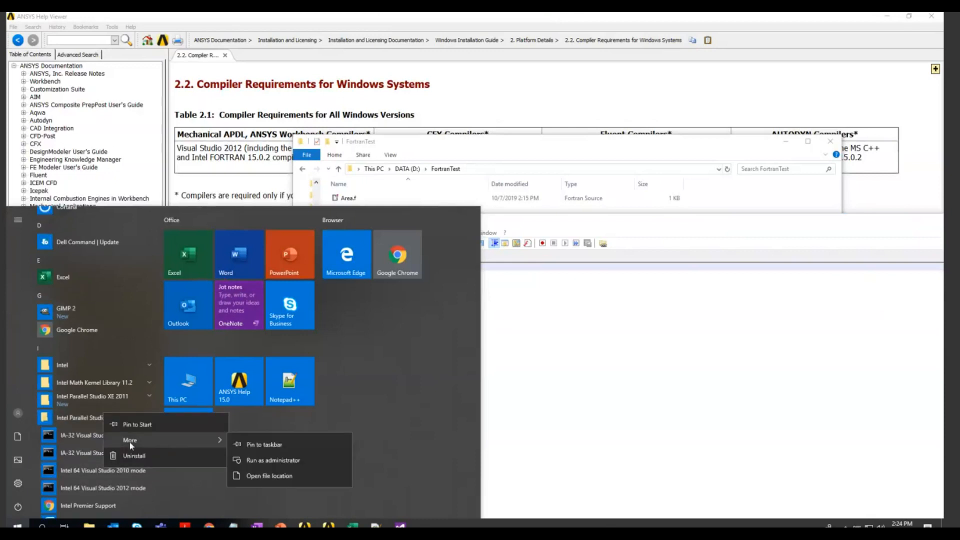
{"action": "left_click", "coordinate": [265, 460]}
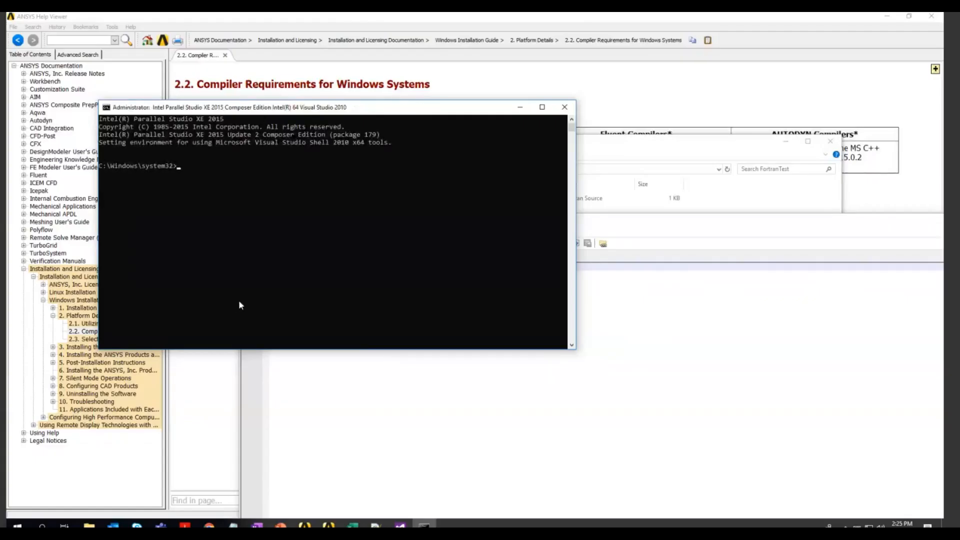
Reposition the compiler prompt and Notepad++ windows, highlight the Area.f code for review, and clear the selection
{"action": "left_click_drag", "start_coordinate": [264, 107], "coordinate": [238, 301]}
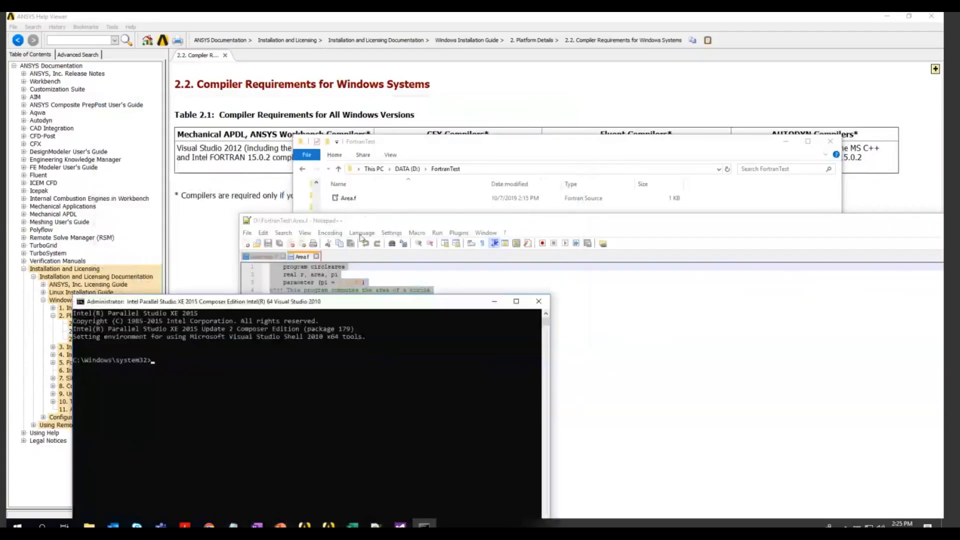
{"action": "left_click_drag", "start_coordinate": [360, 220], "coordinate": [403, 257]}
{"action": "left_click", "coordinate": [350, 380]}
{"action": "left_click_drag", "start_coordinate": [341, 306], "coordinate": [392, 368]}
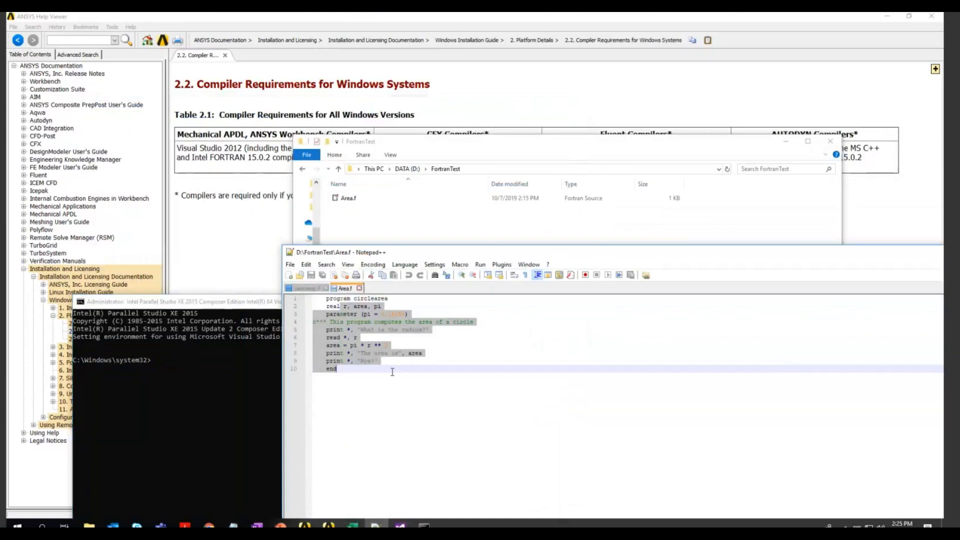
{"action": "left_click", "coordinate": [380, 390]}
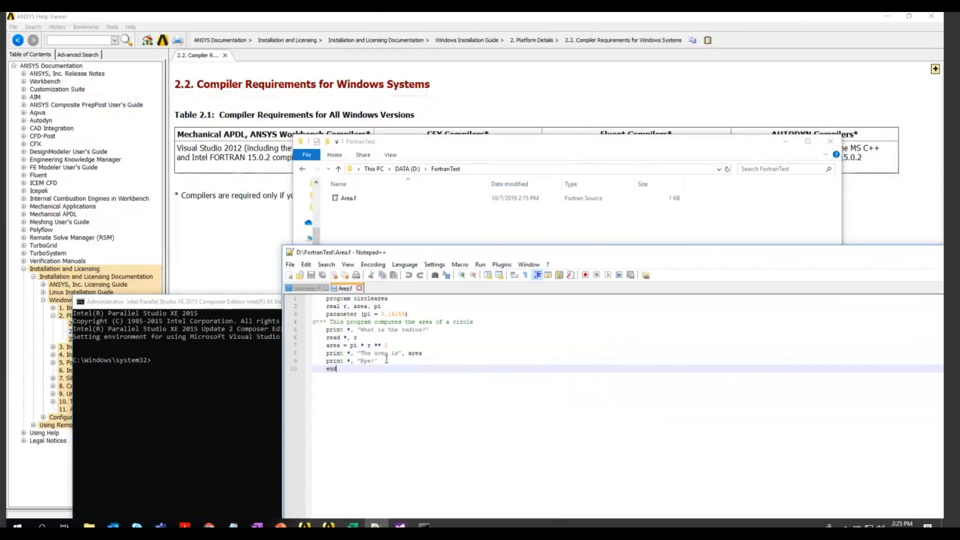
Enter cd D:\FortranTest at the compiler prompt and try to compile Area.f with ifort
{"action": "left_click", "coordinate": [468, 172]}
{"action": "left_click", "coordinate": [168, 410]}
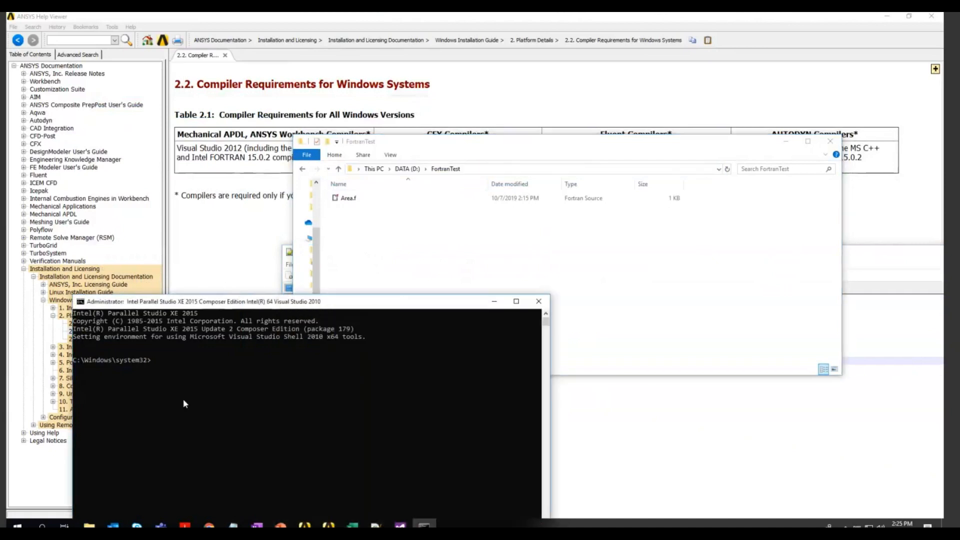
{"action": "type", "text": "cd"}
{"action": "type", "text": "D:\\FortranTest"}
{"action": "key", "text": "Return"}
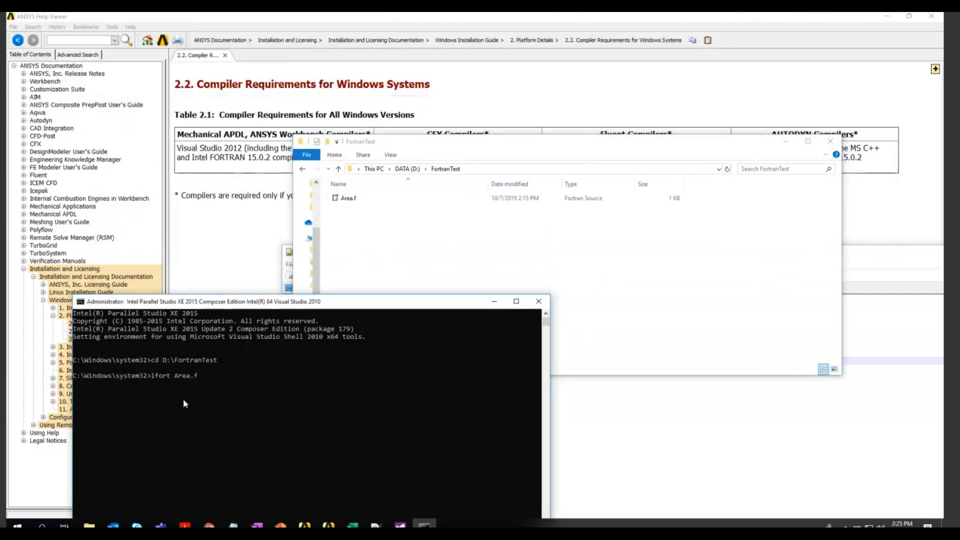
{"action": "left_click", "coordinate": [350, 199]}
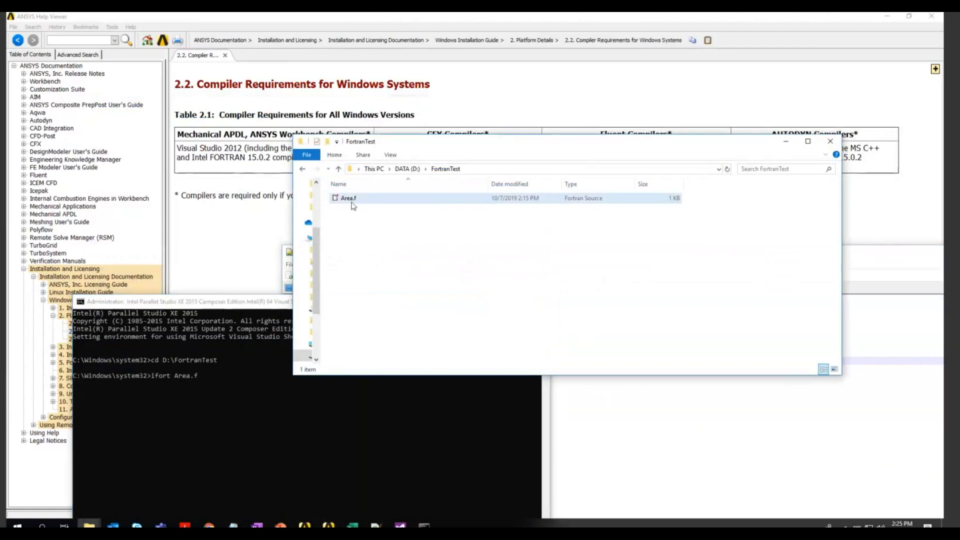
{"action": "left_click", "coordinate": [210, 428]}
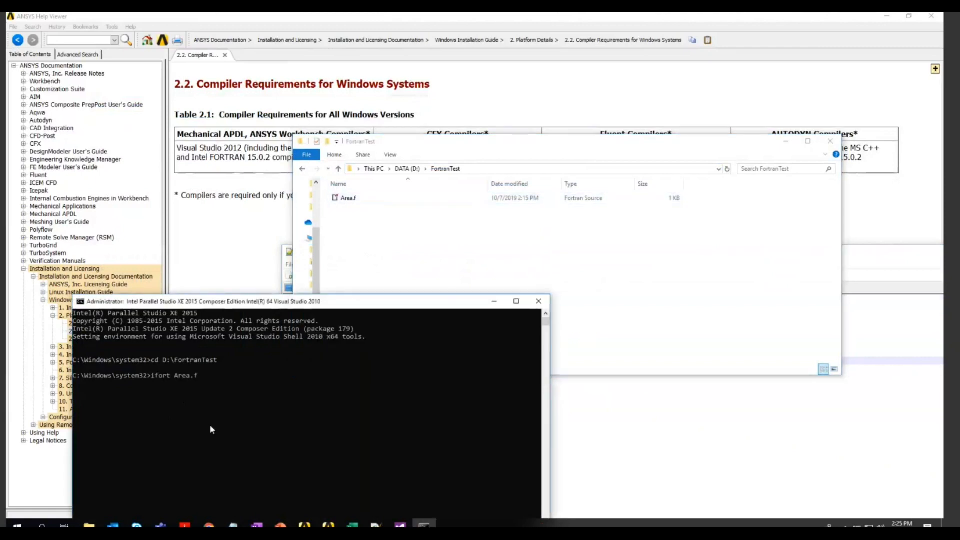
{"action": "key", "text": "Return"}
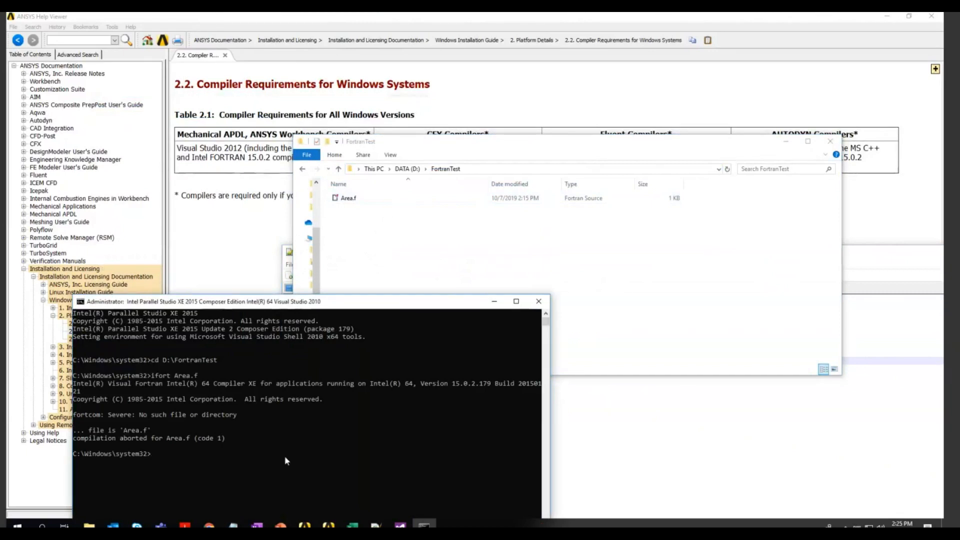
Set the compiler prompt's working directory to D:\FortranTest and switch to the D: drive
{"action": "type", "text": "cd D:\\FortranTest"}
{"action": "key", "text": "Return"}
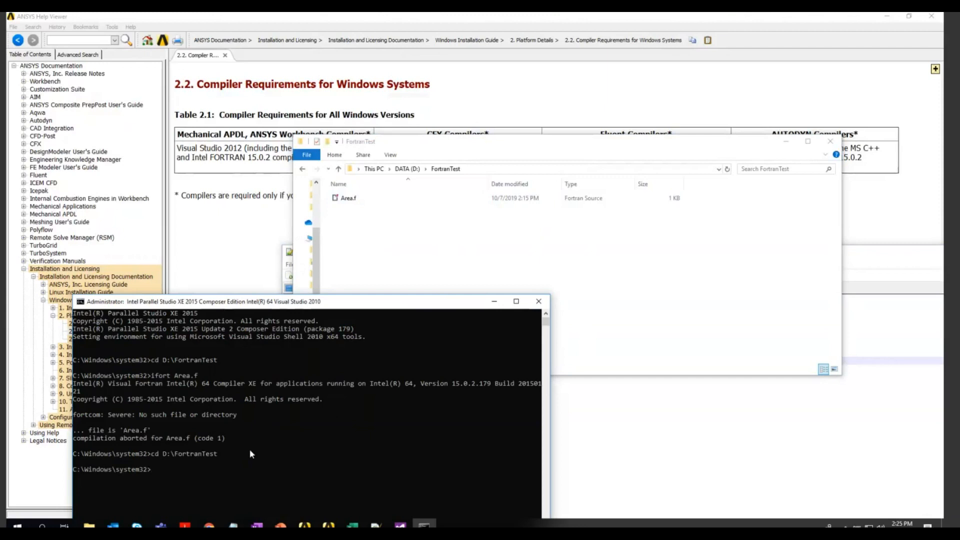
{"action": "type", "text": "D:"}
{"action": "key", "text": "Return"}
{"action": "left_click_drag", "start_coordinate": [226, 304], "coordinate": [219, 221]}
{"action": "left_click", "coordinate": [204, 434]}
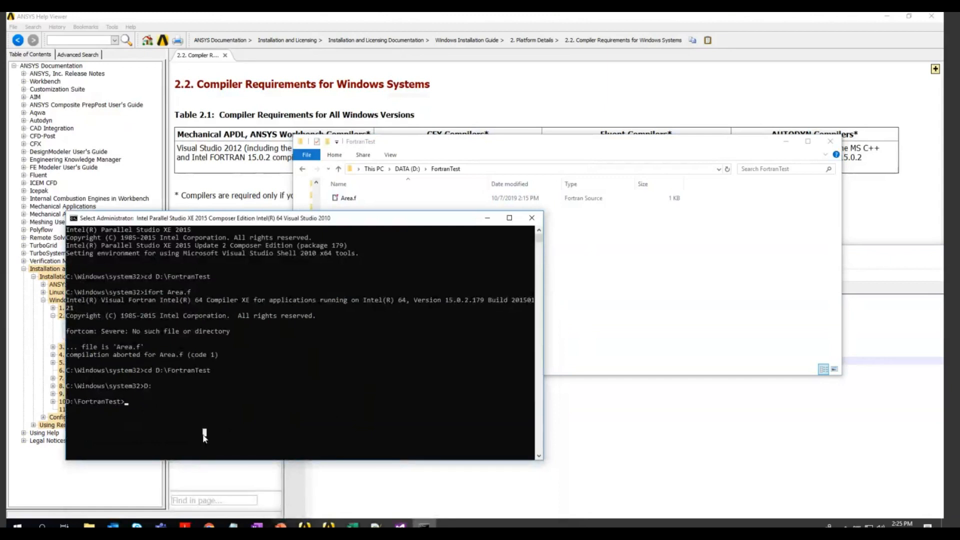
Try to run Area.f directly by its file name at the D:\FortranTest prompt
{"action": "type", "text": "Area.f"}
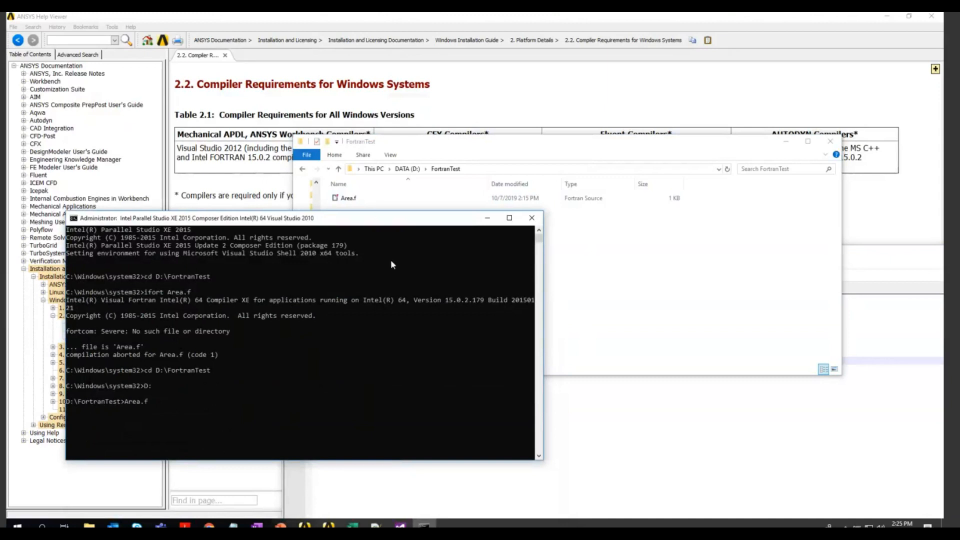
{"action": "left_click_drag", "start_coordinate": [392, 266], "coordinate": [377, 224]}
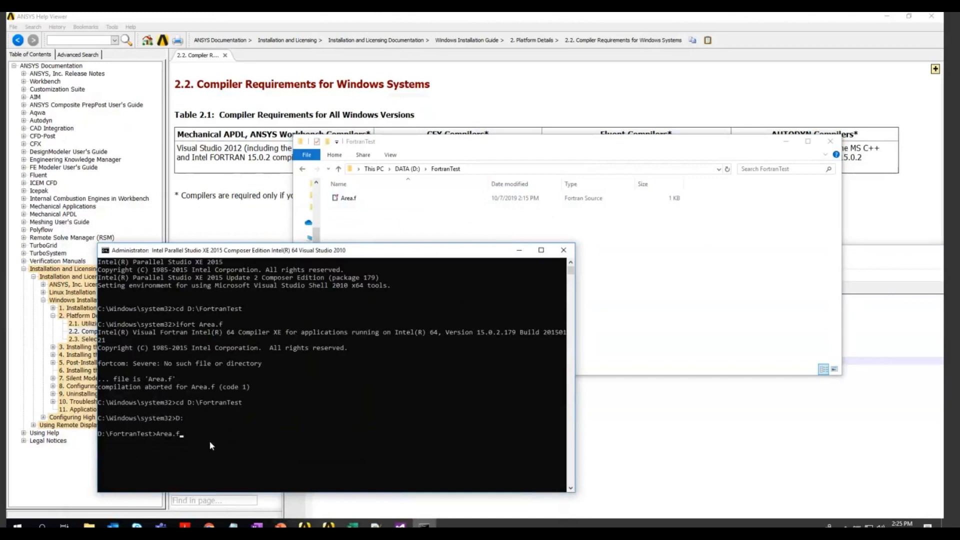
{"action": "left_click", "coordinate": [159, 451]}
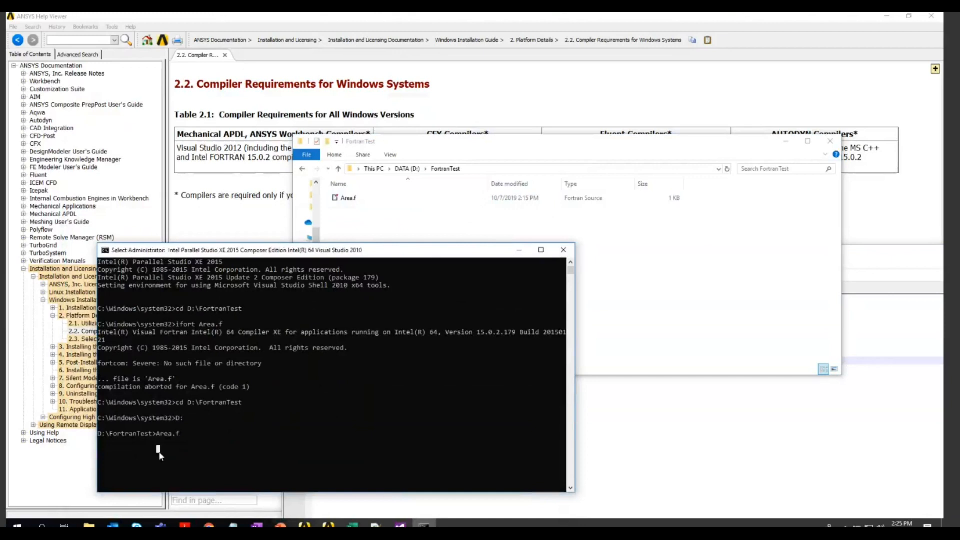
{"action": "key", "text": "Escape"}
{"action": "left_click", "coordinate": [194, 450]}
{"action": "left_click", "coordinate": [402, 221]}
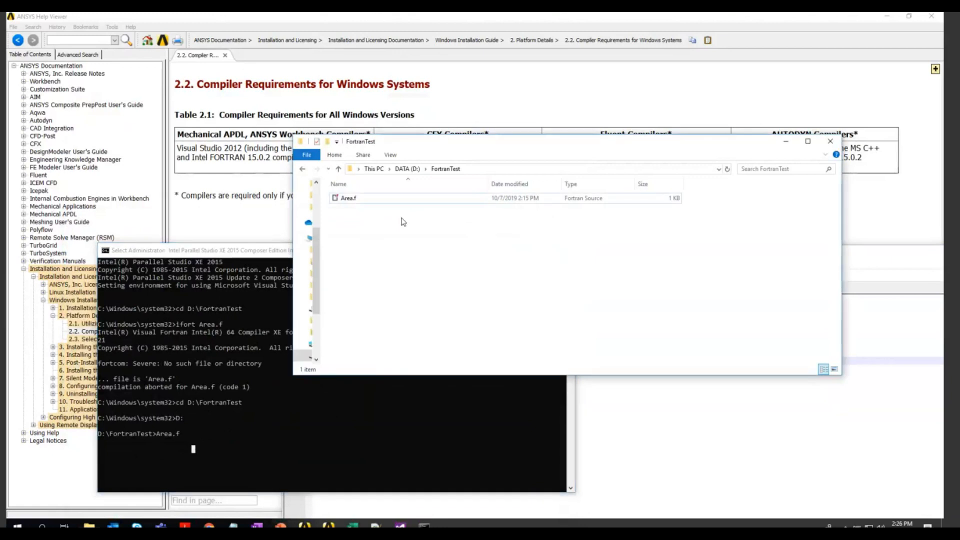
{"action": "left_click", "coordinate": [231, 440]}
{"action": "left_click", "coordinate": [232, 442]}
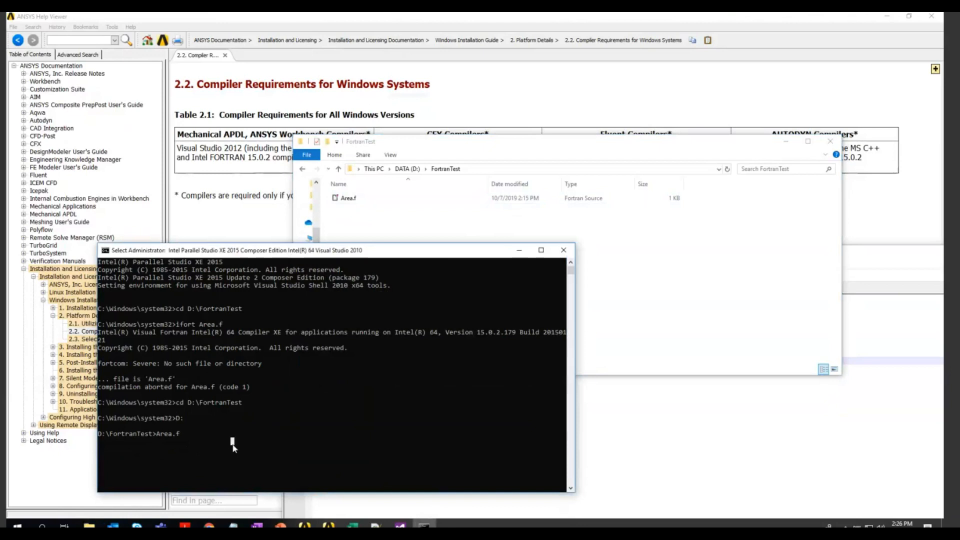
{"action": "key", "text": "Return"}
{"action": "key", "text": "Return"}
{"action": "key", "text": "Return"}
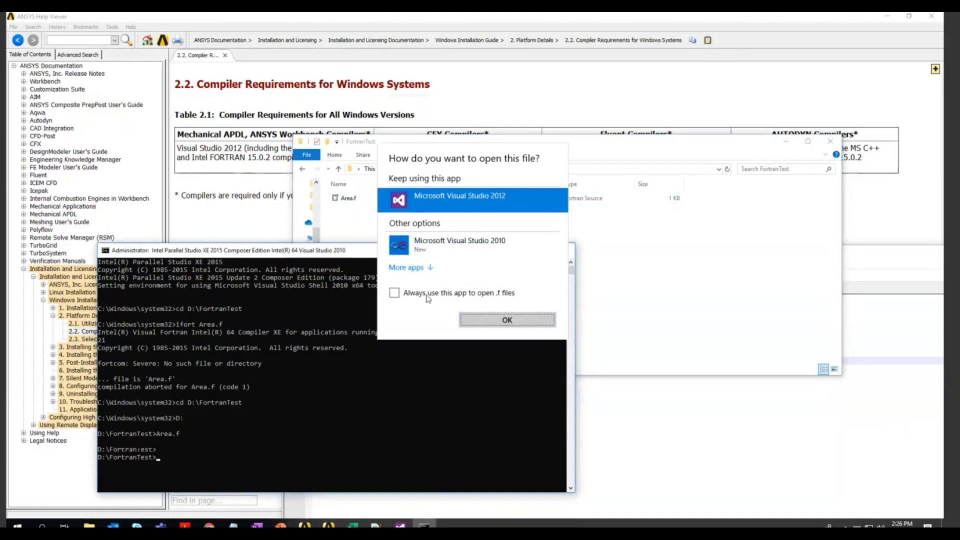
Set .f files to always open with Microsoft Visual Studio 2012, enter Area.f again at the prompt, and dismiss the app chooser
{"action": "left_click", "coordinate": [395, 293]}
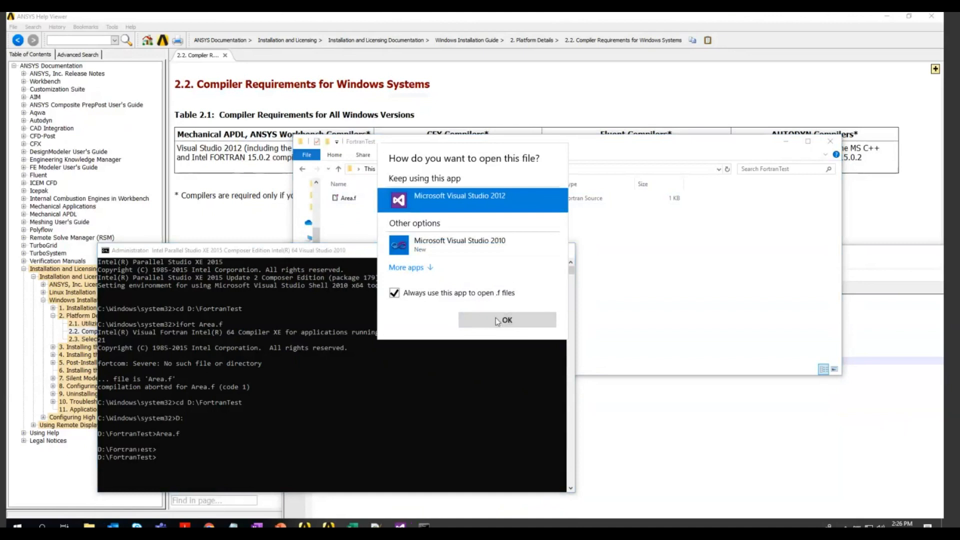
{"action": "left_click", "coordinate": [497, 321]}
{"action": "left_click", "coordinate": [213, 474]}
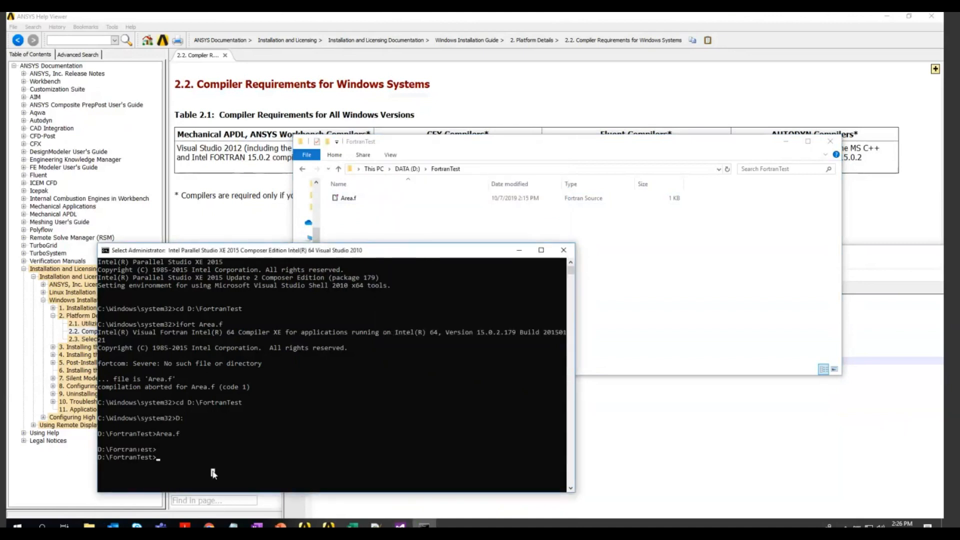
{"action": "type", "text": "Area.f"}
{"action": "key", "text": "Return"}
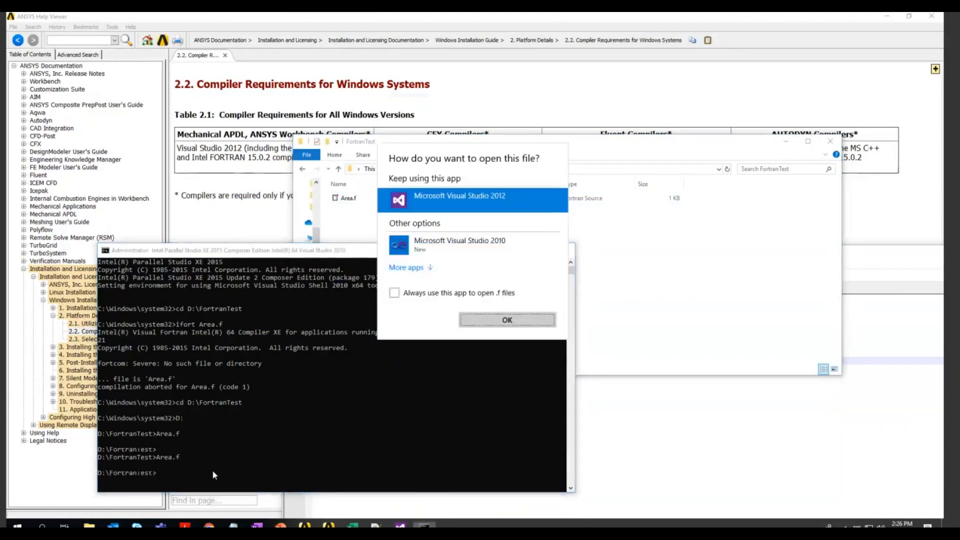
{"action": "left_click", "coordinate": [569, 409]}
Compile Area.f with ifort from the D:\FortranTest prompt
{"action": "left_click", "coordinate": [252, 465]}
{"action": "type", "text": "ifo"}
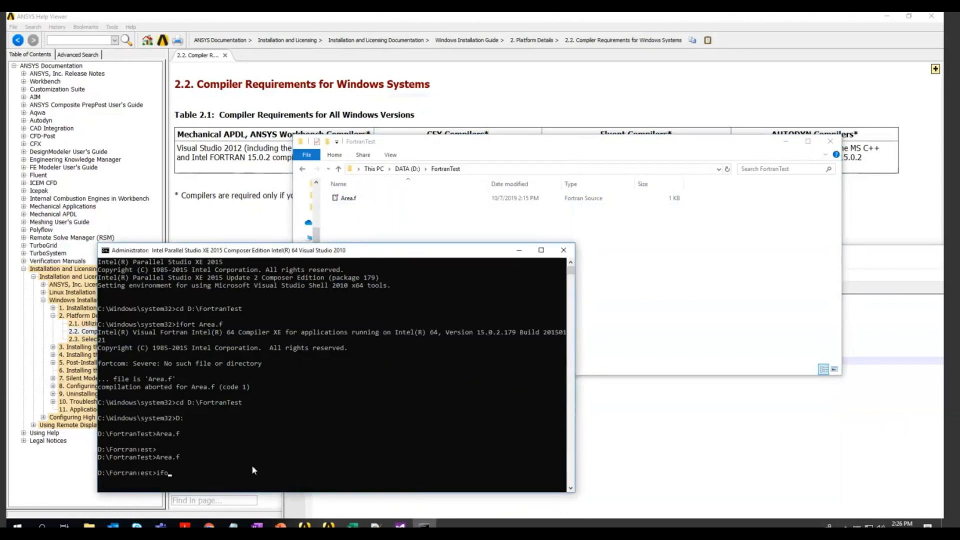
{"action": "type", "text": "rt Area.f"}
{"action": "key", "text": "Return"}
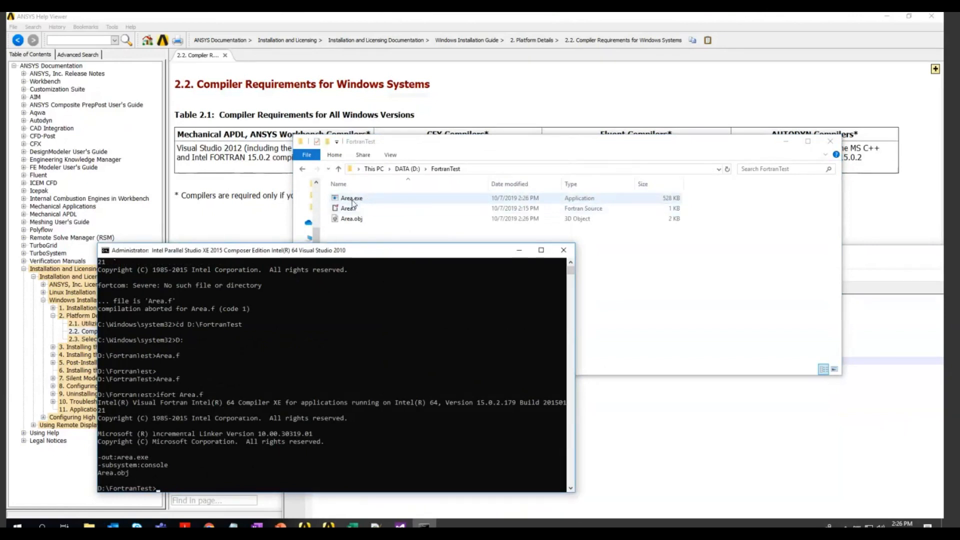
Search Windows for cmd and open a new Command Prompt as administrator
{"action": "left_click", "coordinate": [42, 524]}
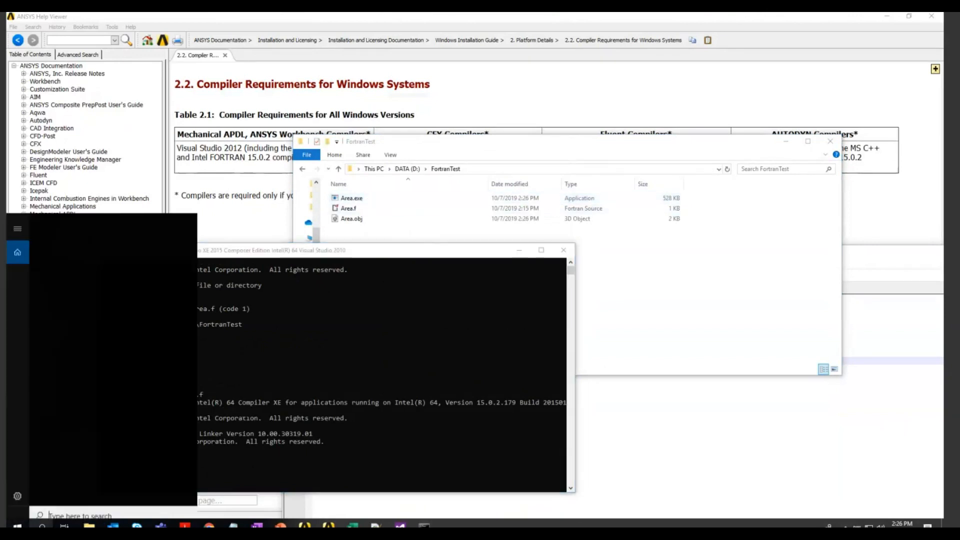
{"action": "type", "text": "md"}
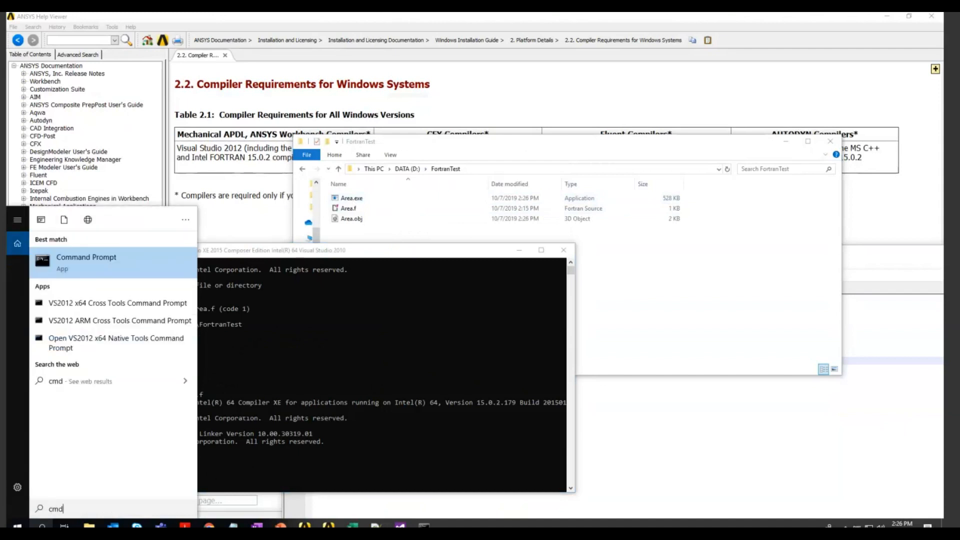
{"action": "right_click", "coordinate": [90, 269]}
{"action": "left_click", "coordinate": [133, 279]}
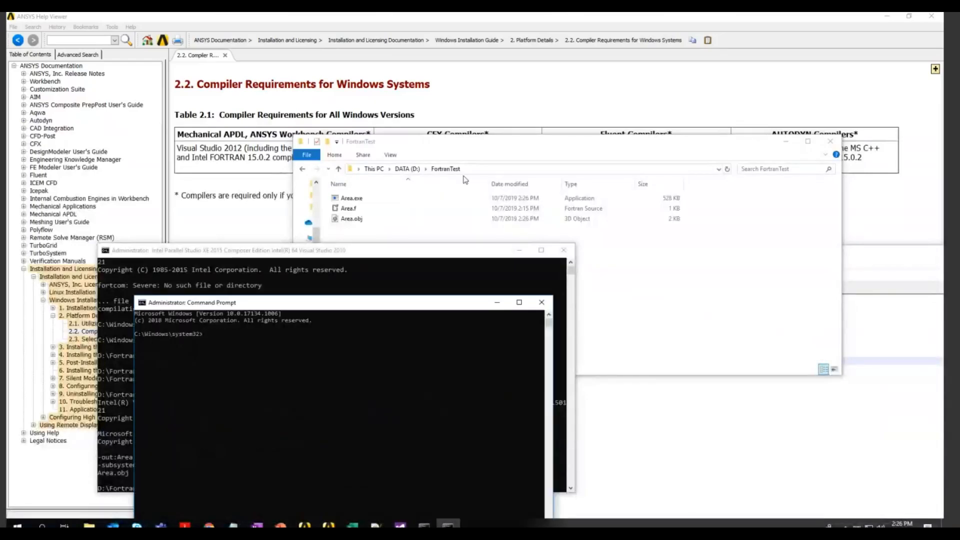
Go to D:\FortranTest in the Command Prompt, run Area.exe, and allow the program in the security notification
{"action": "left_click", "coordinate": [475, 169]}
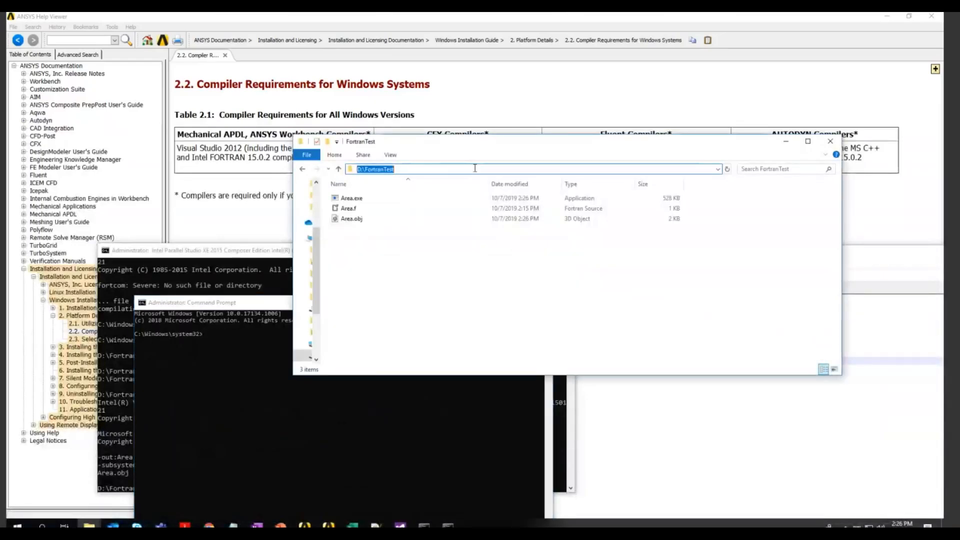
{"action": "left_click", "coordinate": [280, 407]}
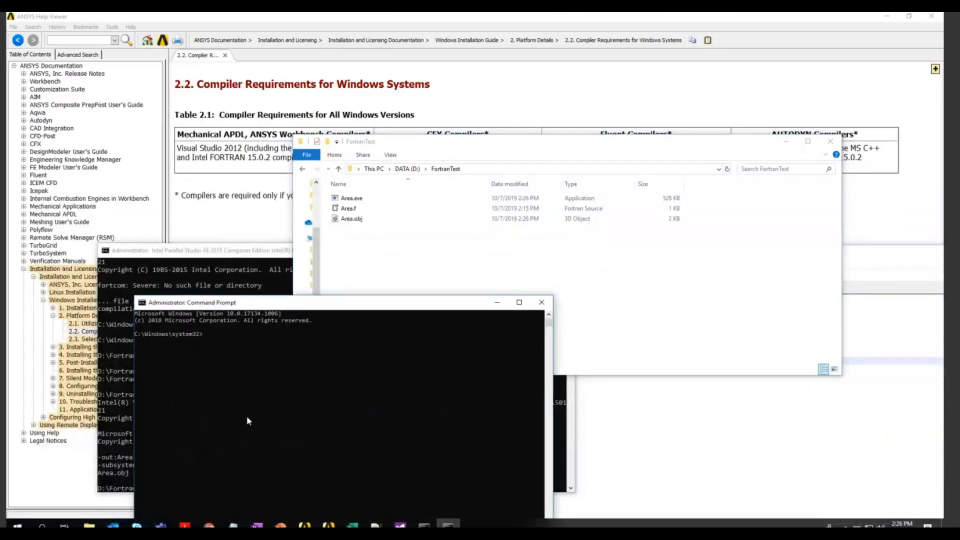
{"action": "type", "text": "D:"}
{"action": "key", "text": "Return"}
{"action": "type", "text": "cd D:\\FortranTest"}
{"action": "key", "text": "Return"}
{"action": "type", "text": "Area.exe"}
{"action": "key", "text": "Return"}
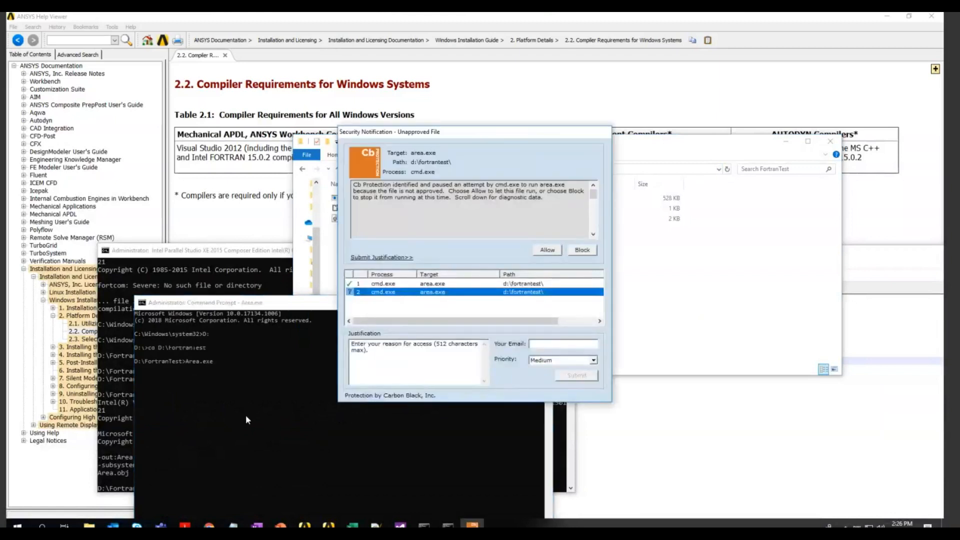
{"action": "left_click", "coordinate": [546, 251]}
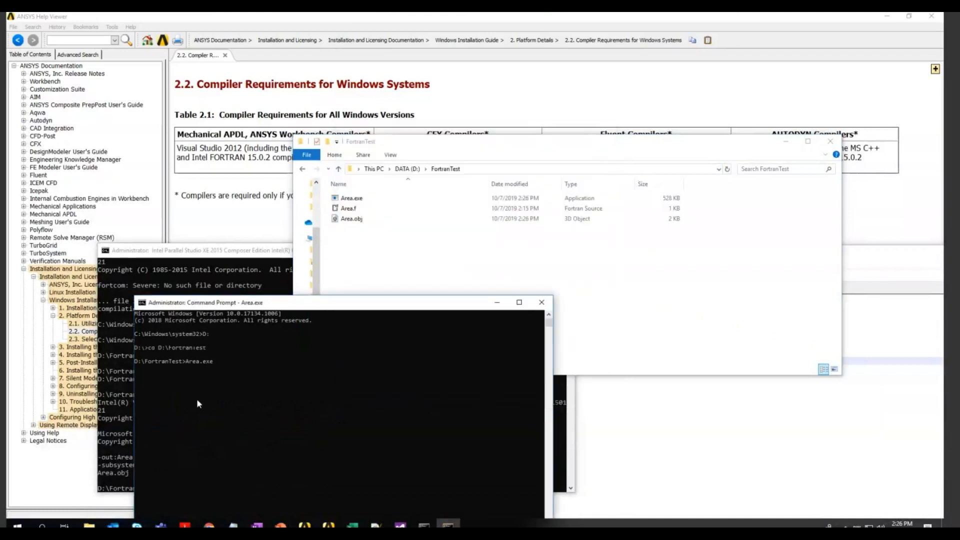
Place the Area.f source beside the prompt, enter 5 as the radius in Area.exe, and close both prompt windows
{"action": "left_click", "coordinate": [609, 427]}
{"action": "left_click_drag", "start_coordinate": [628, 254], "coordinate": [869, 237]}
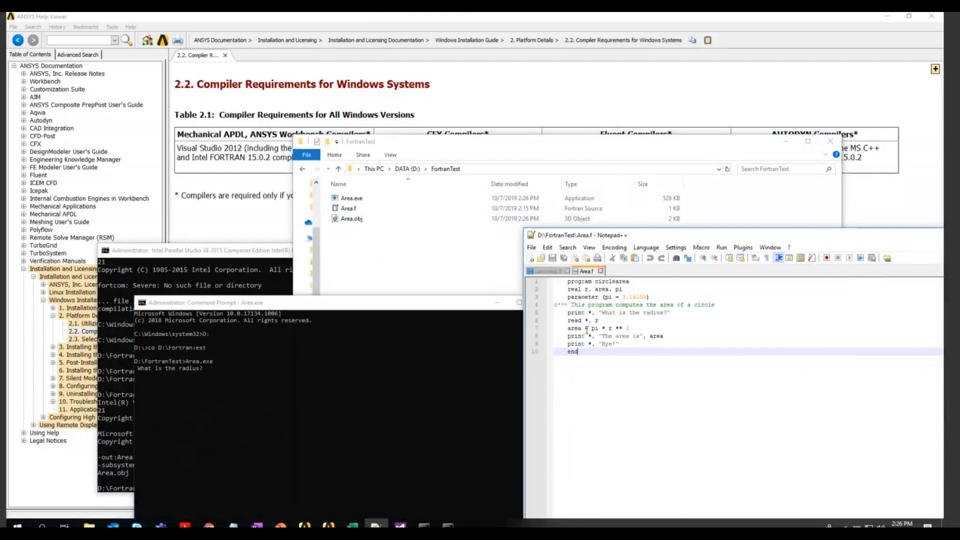
{"action": "left_click", "coordinate": [267, 399]}
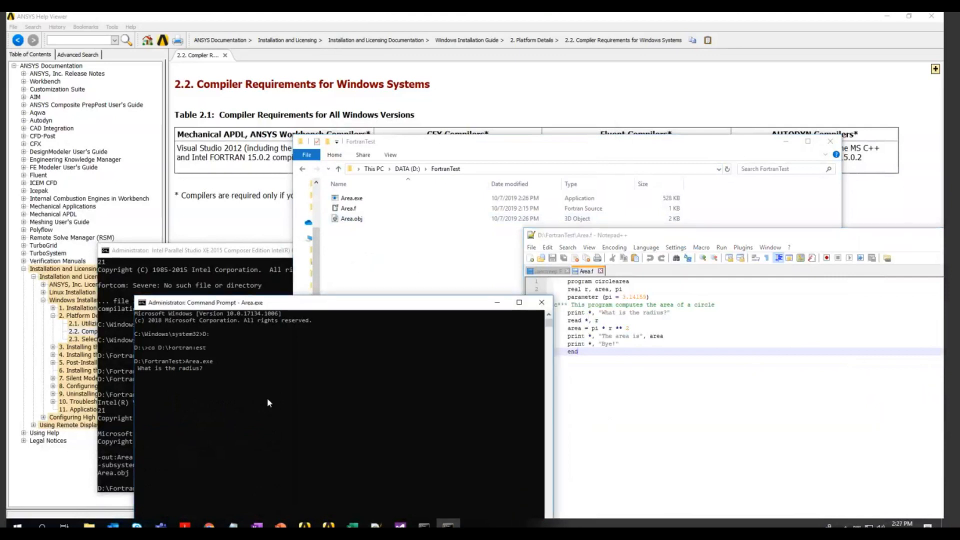
{"action": "type", "text": "5"}
{"action": "key", "text": "Return"}
{"action": "left_click", "coordinate": [200, 428]}
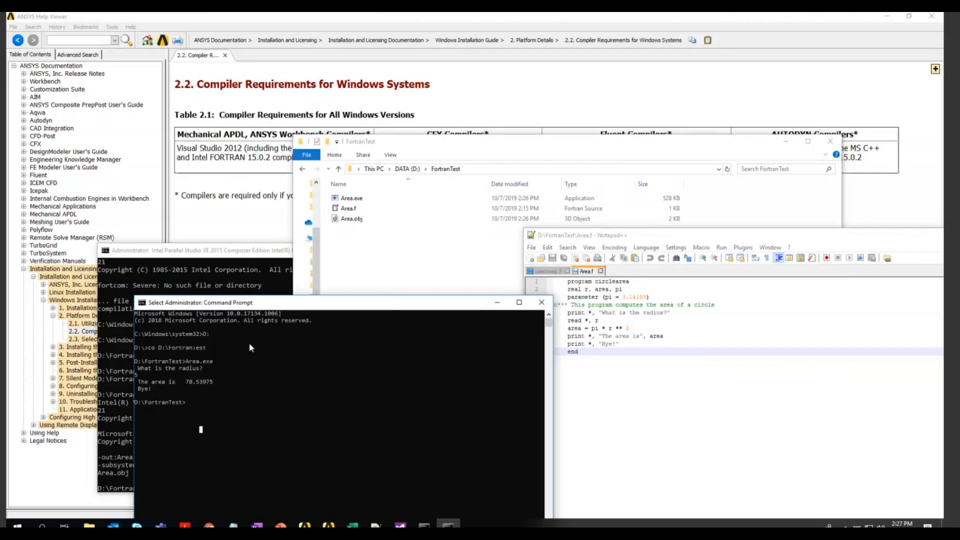
{"action": "left_click", "coordinate": [541, 302]}
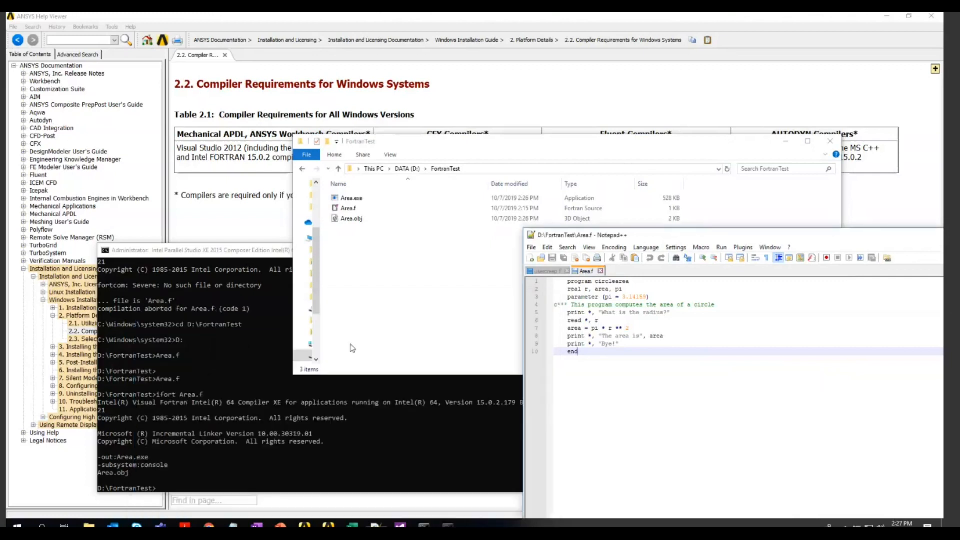
{"action": "left_click", "coordinate": [564, 251]}
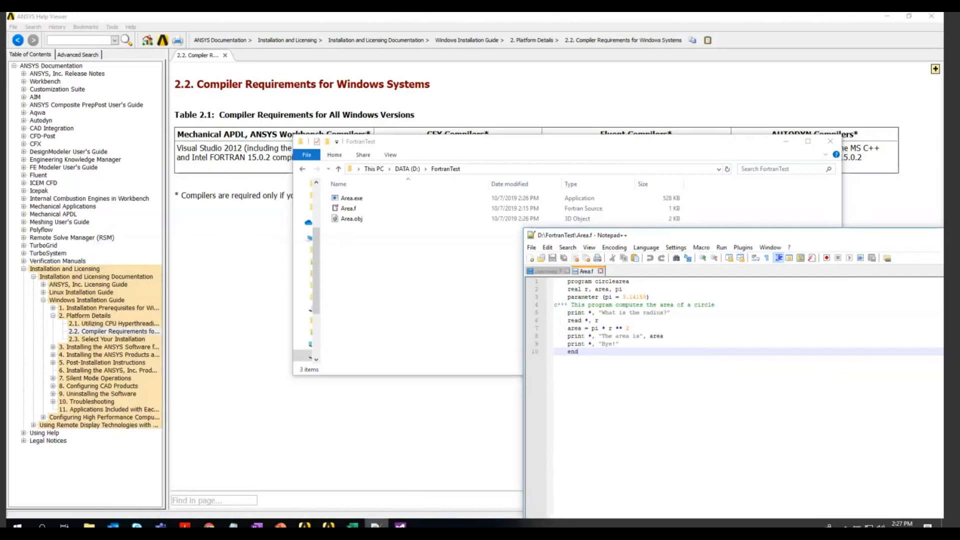
Show usercreep.F in Notepad++, highlight the creep equation and its k0 and stress terms, and review the subroutine code
{"action": "left_click", "coordinate": [546, 271]}
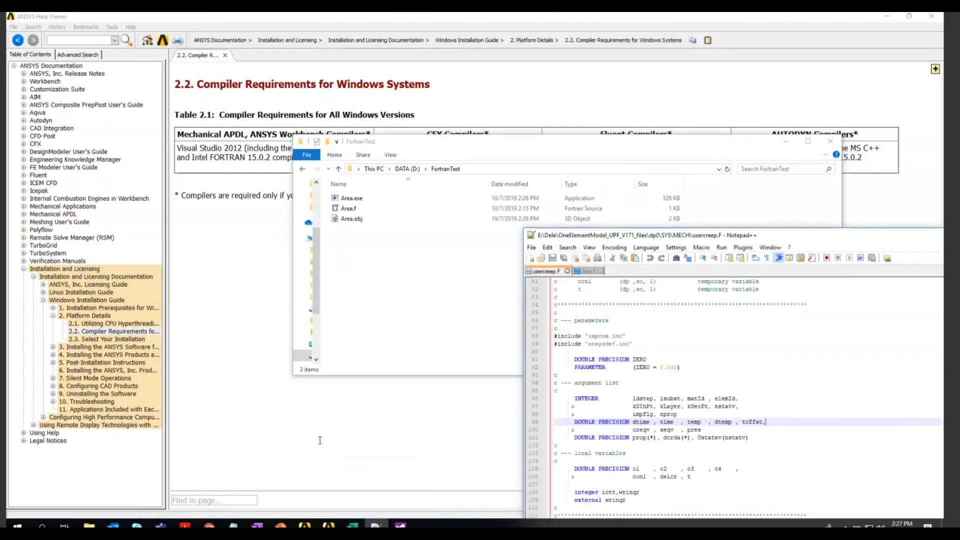
{"action": "scroll", "coordinate": [382, 375], "scroll_direction": "up", "scroll_amount": 20}
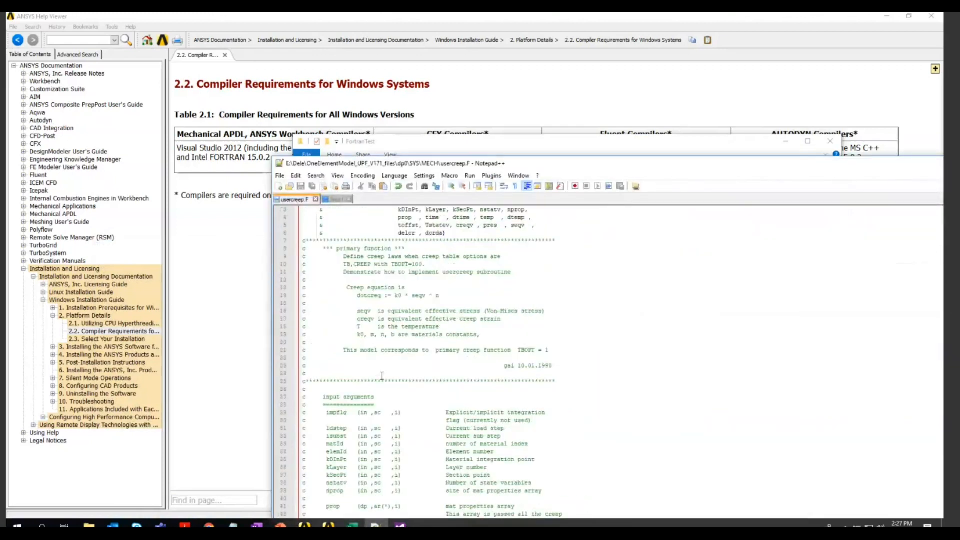
{"action": "left_click_drag", "start_coordinate": [357, 311], "coordinate": [456, 312]}
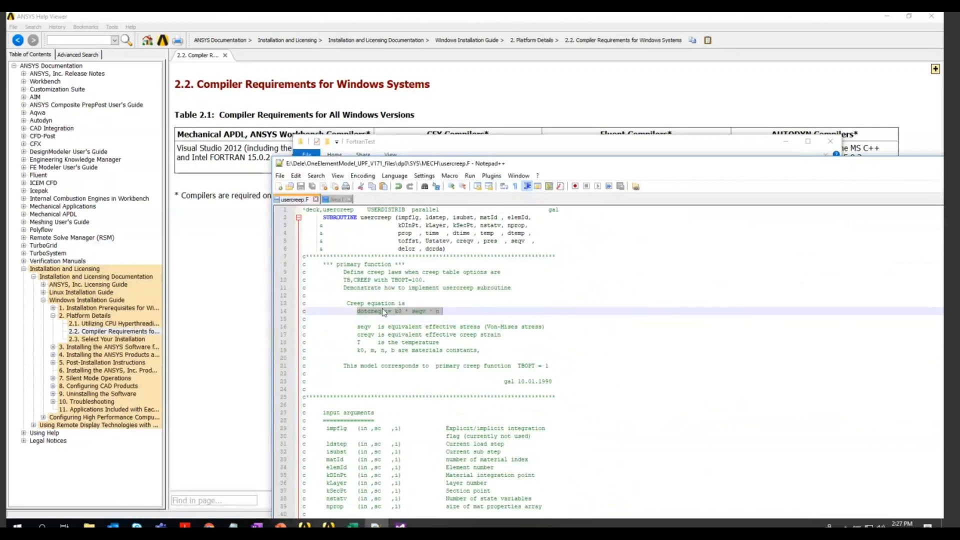
{"action": "double_click", "coordinate": [398, 312]}
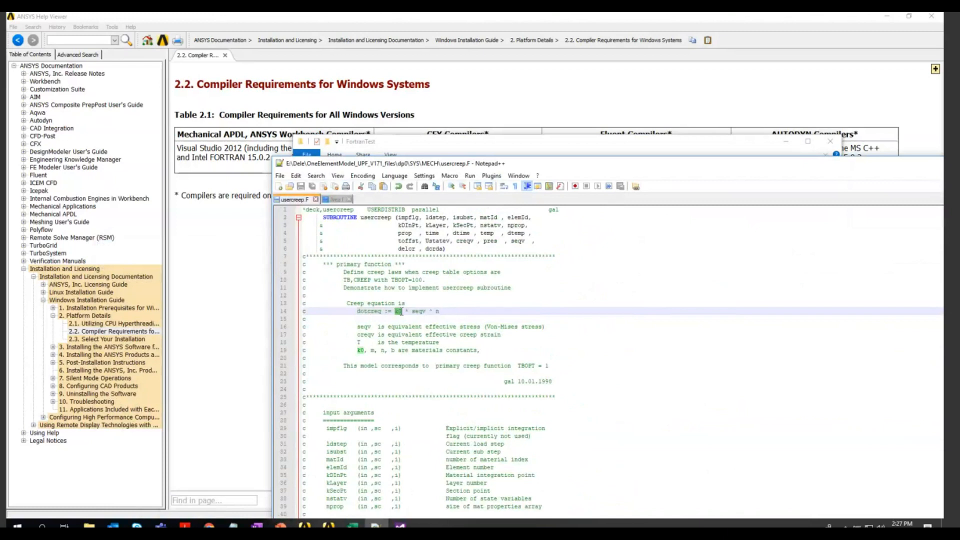
{"action": "left_click_drag", "start_coordinate": [411, 311], "coordinate": [451, 313]}
{"action": "scroll", "coordinate": [444, 321], "scroll_direction": "down", "scroll_amount": 16}
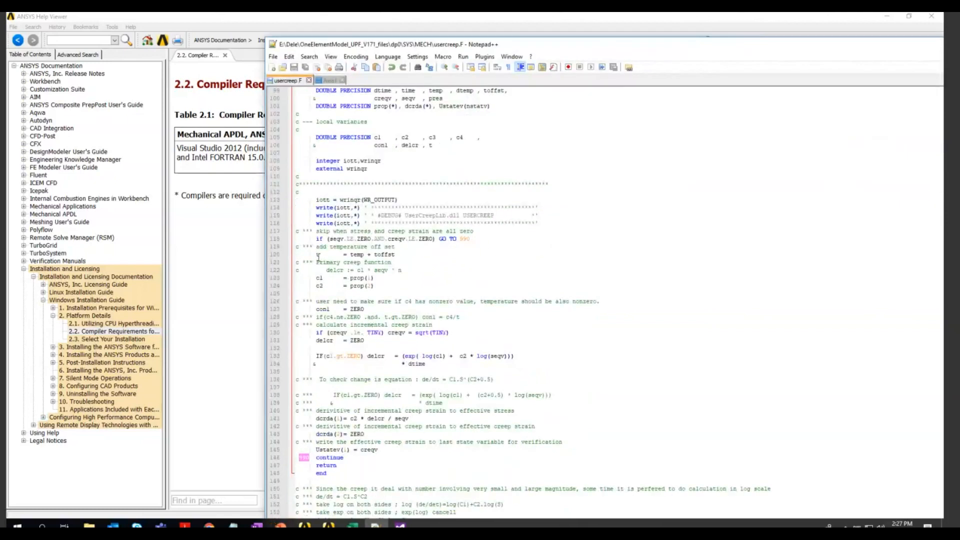
Highlight the creep strain calculation on lines 120 to 134 of usercreep.F, then the header's k0 * seqv ^ n expression and its k0 term
{"action": "left_click_drag", "start_coordinate": [317, 254], "coordinate": [428, 364]}
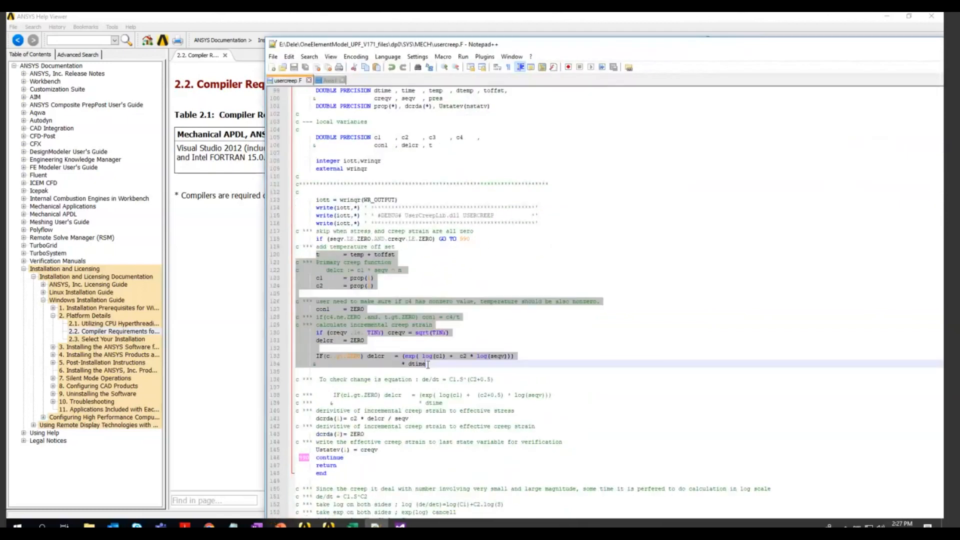
{"action": "scroll", "coordinate": [424, 437], "scroll_direction": "up", "scroll_amount": 8}
{"action": "scroll", "coordinate": [423, 438], "scroll_direction": "up", "scroll_amount": 20}
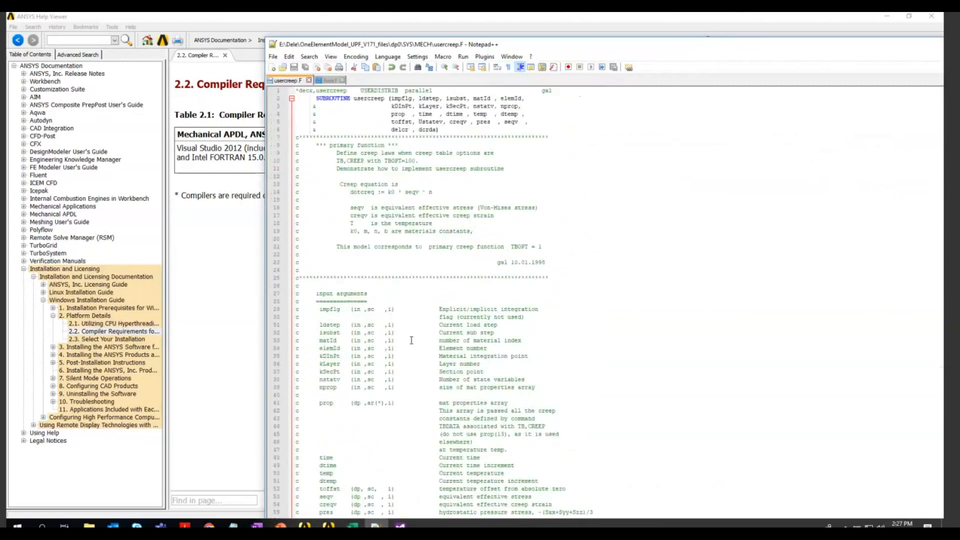
{"action": "left_click_drag", "start_coordinate": [387, 192], "coordinate": [444, 192]}
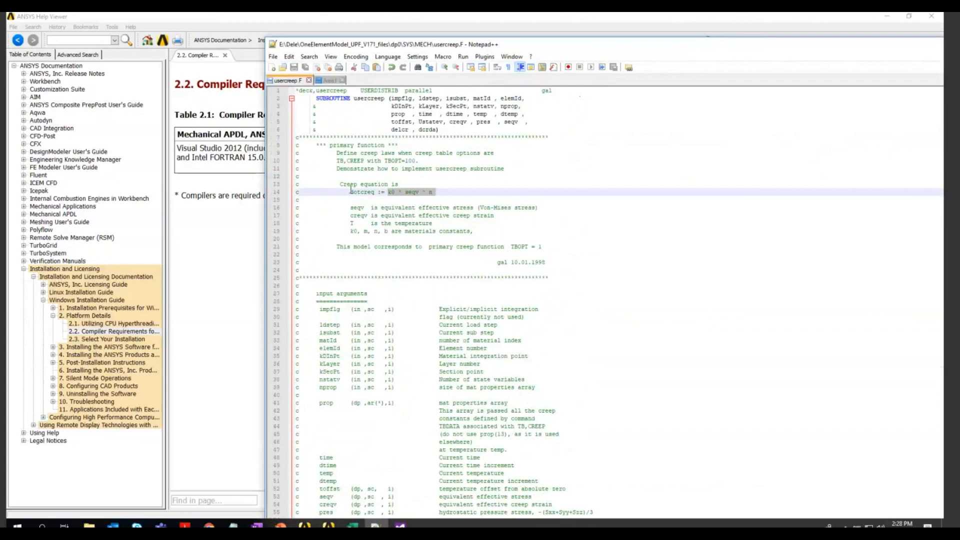
{"action": "left_click", "coordinate": [398, 202]}
{"action": "left_click_drag", "start_coordinate": [388, 192], "coordinate": [399, 191]}
Show the Ansys_UserCreep_Verification workbook in Excel, select the k value and the first analytical stress, and return to usercreep.F
{"action": "key", "text": "alt+Tab"}
{"action": "left_click", "coordinate": [187, 293]}
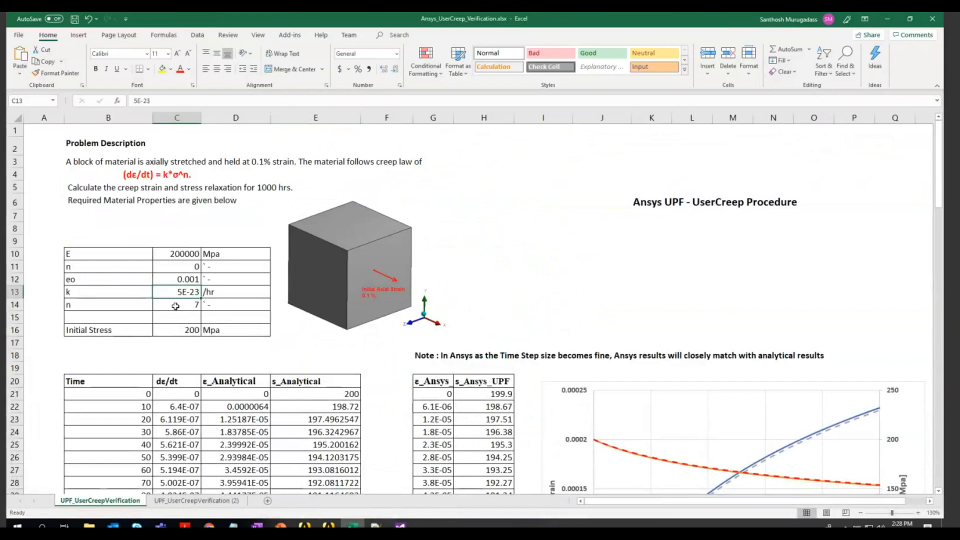
{"action": "left_click", "coordinate": [347, 394]}
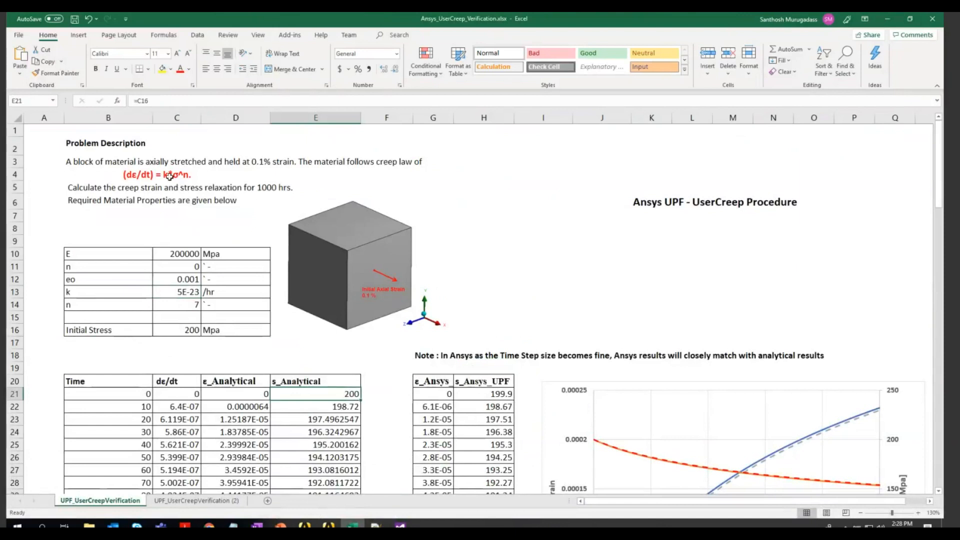
{"action": "left_click", "coordinate": [893, 22]}
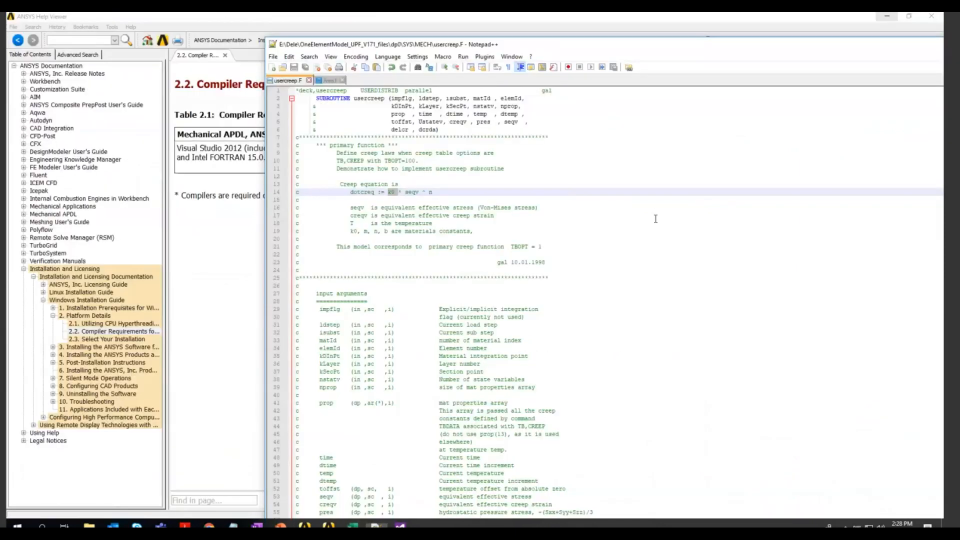
Bring the closing log-scale comments of usercreep.F into view and highlight the log equation and the de/dt = C1.S^C2 terms
{"action": "left_click_drag", "start_coordinate": [699, 48], "coordinate": [695, 40]}
{"action": "scroll", "coordinate": [470, 403], "scroll_direction": "down", "scroll_amount": 20}
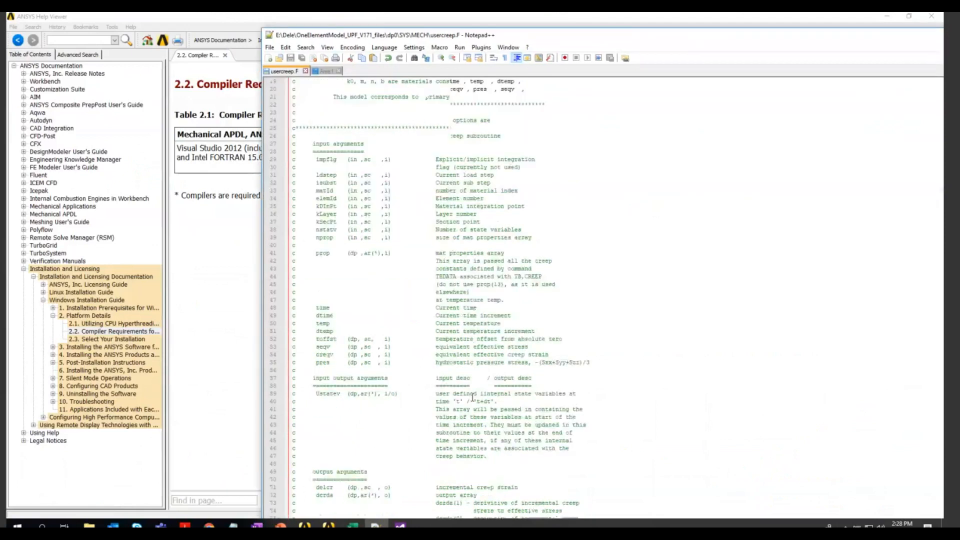
{"action": "scroll", "coordinate": [471, 403], "scroll_direction": "down", "scroll_amount": 7}
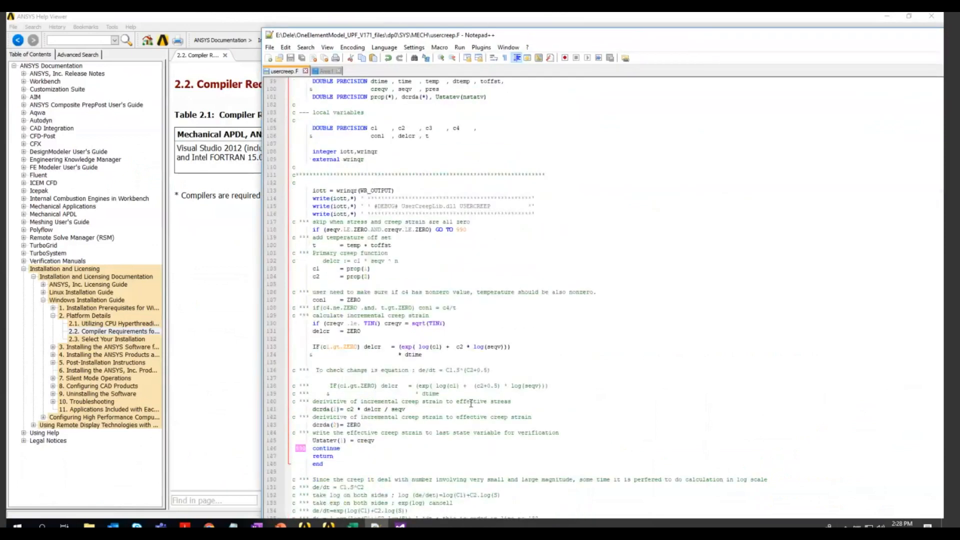
{"action": "left_click", "coordinate": [313, 488]}
{"action": "left_click_drag", "start_coordinate": [735, 31], "coordinate": [730, 120]}
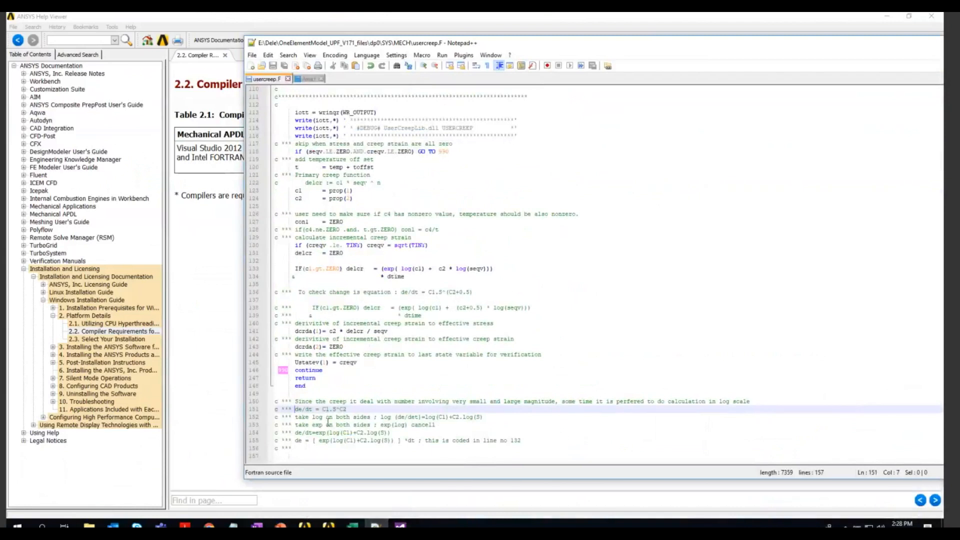
{"action": "left_click", "coordinate": [326, 424]}
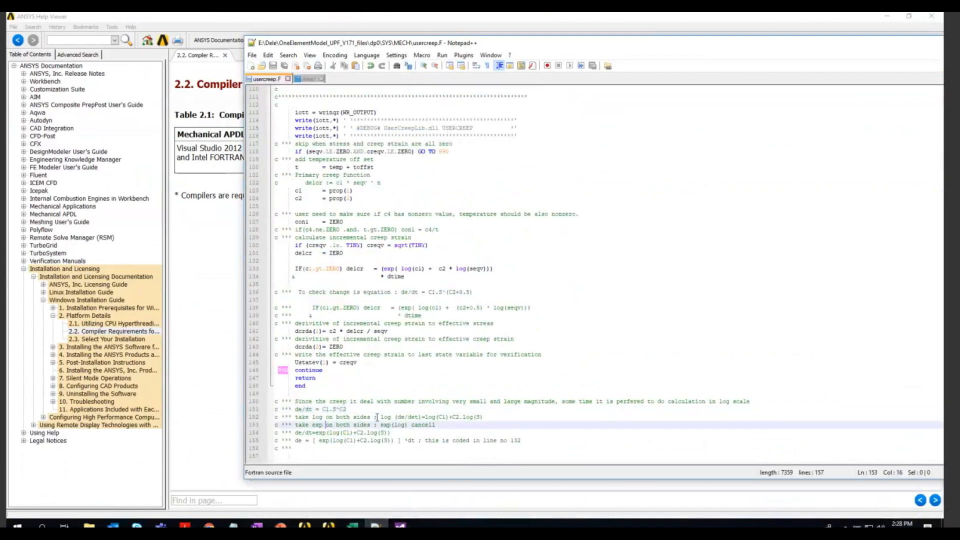
{"action": "left_click_drag", "start_coordinate": [378, 418], "coordinate": [482, 418]}
{"action": "left_click_drag", "start_coordinate": [323, 409], "coordinate": [489, 418]}
{"action": "left_click_drag", "start_coordinate": [313, 409], "coordinate": [295, 409]}
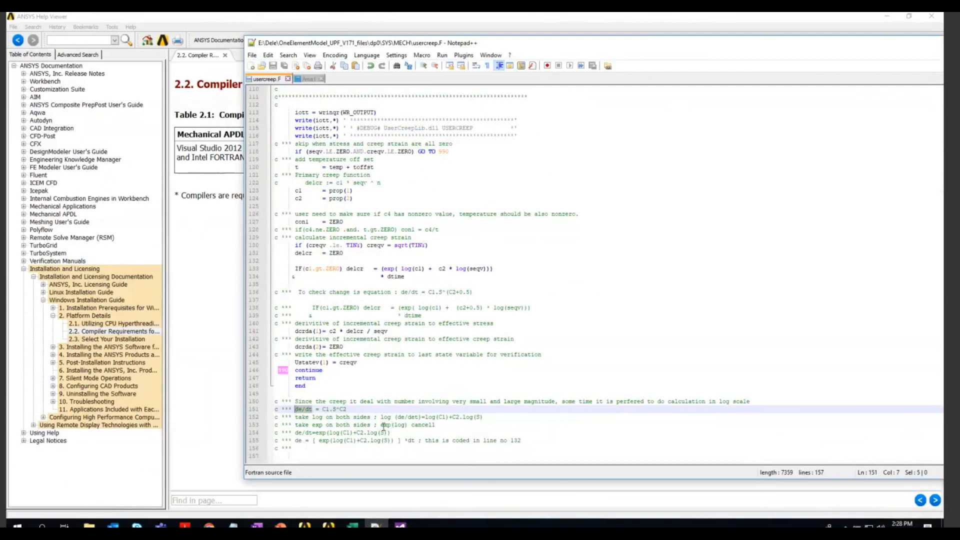
Highlight the exp(log), log and exp terms of the closing derivation comments, through the de and dt terms on line 155
{"action": "left_click_drag", "start_coordinate": [381, 425], "coordinate": [422, 425]}
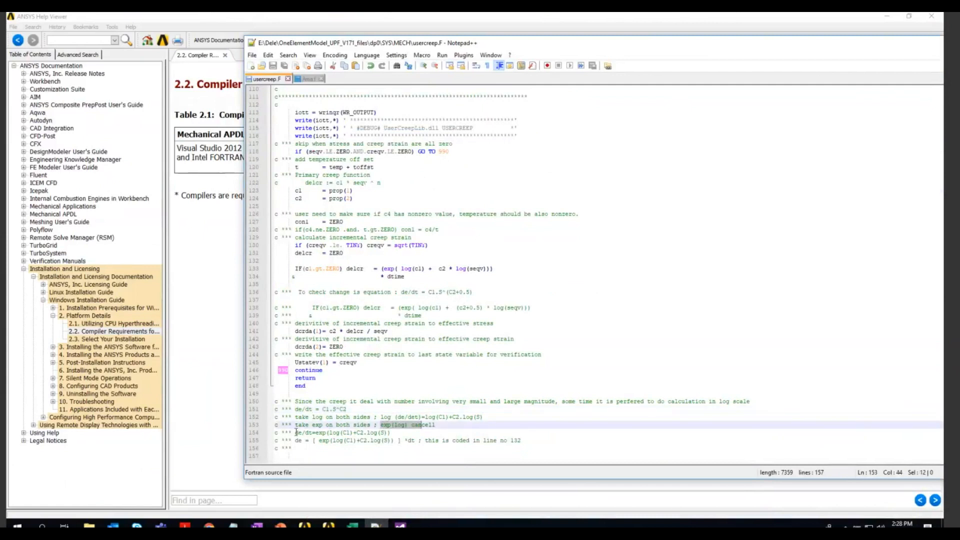
{"action": "double_click", "coordinate": [383, 417]}
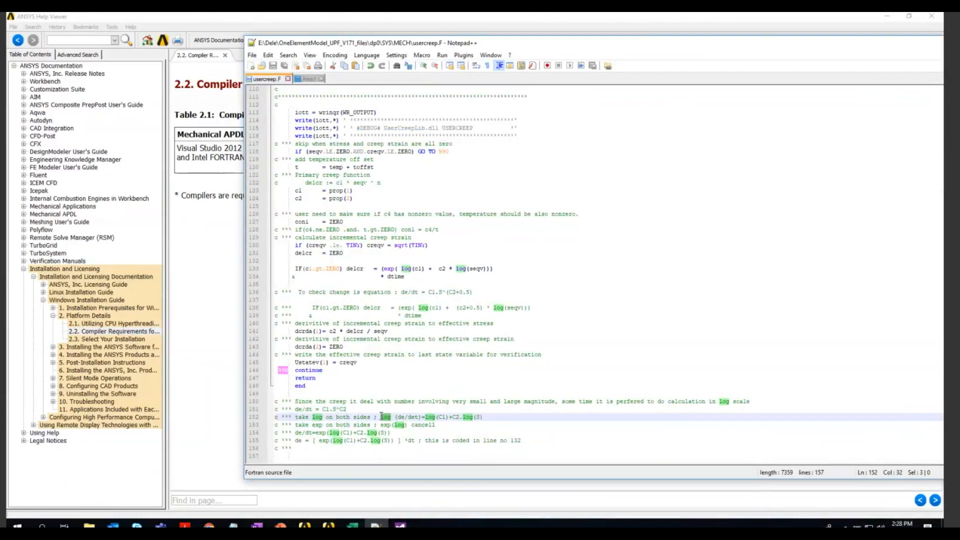
{"action": "left_click_drag", "start_coordinate": [424, 417], "coordinate": [483, 417]}
{"action": "double_click", "coordinate": [320, 432]}
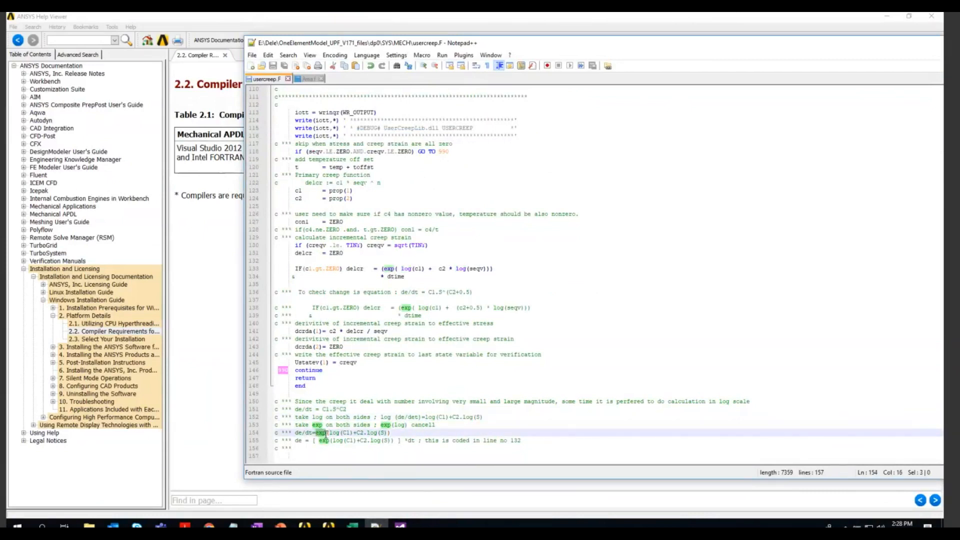
{"action": "left_click", "coordinate": [298, 441]}
{"action": "double_click", "coordinate": [298, 440]}
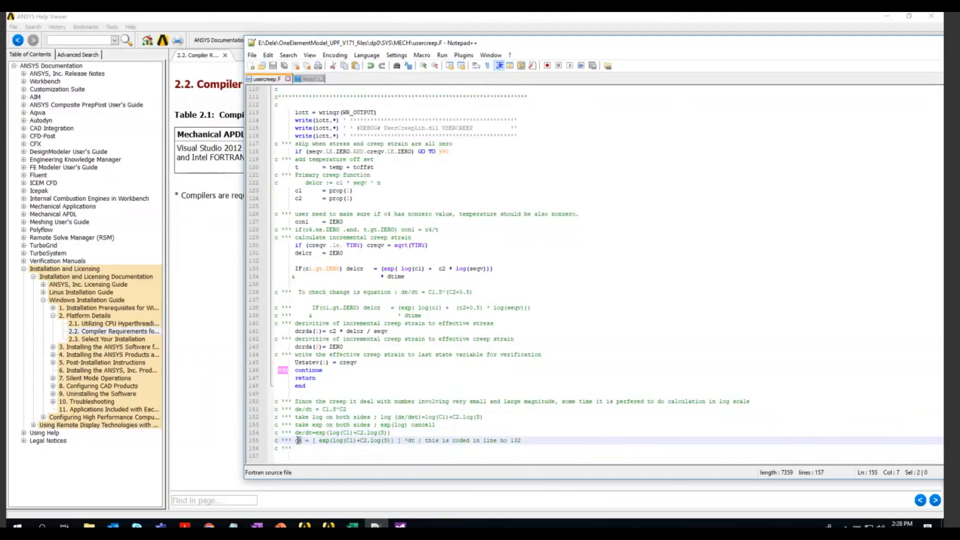
{"action": "double_click", "coordinate": [410, 440]}
Highlight the coded delcr expression on lines 133 and 134, then the k0 * seqv ^ n creep equation in the header comments
{"action": "scroll", "coordinate": [410, 383], "scroll_direction": "up", "scroll_amount": 1}
{"action": "left_click_drag", "start_coordinate": [382, 293], "coordinate": [410, 299]}
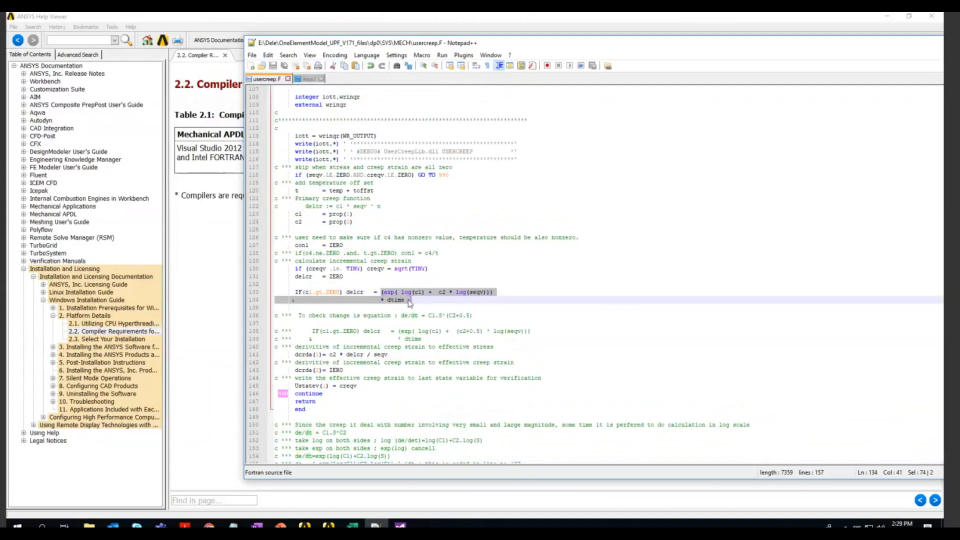
{"action": "scroll", "coordinate": [398, 382], "scroll_direction": "down", "scroll_amount": 1}
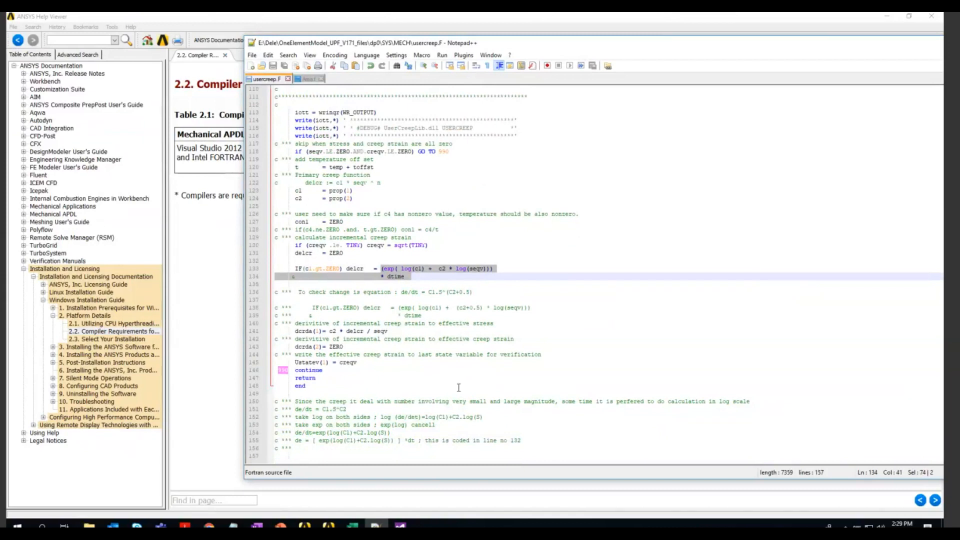
{"action": "scroll", "coordinate": [458, 388], "scroll_direction": "up", "scroll_amount": 8}
{"action": "scroll", "coordinate": [458, 387], "scroll_direction": "up", "scroll_amount": 9}
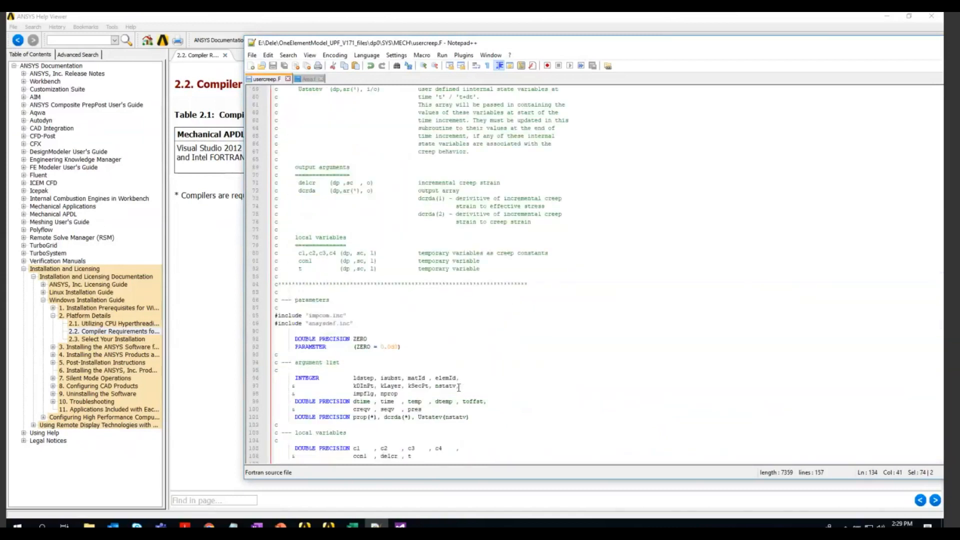
{"action": "scroll", "coordinate": [458, 388], "scroll_direction": "up", "scroll_amount": 19}
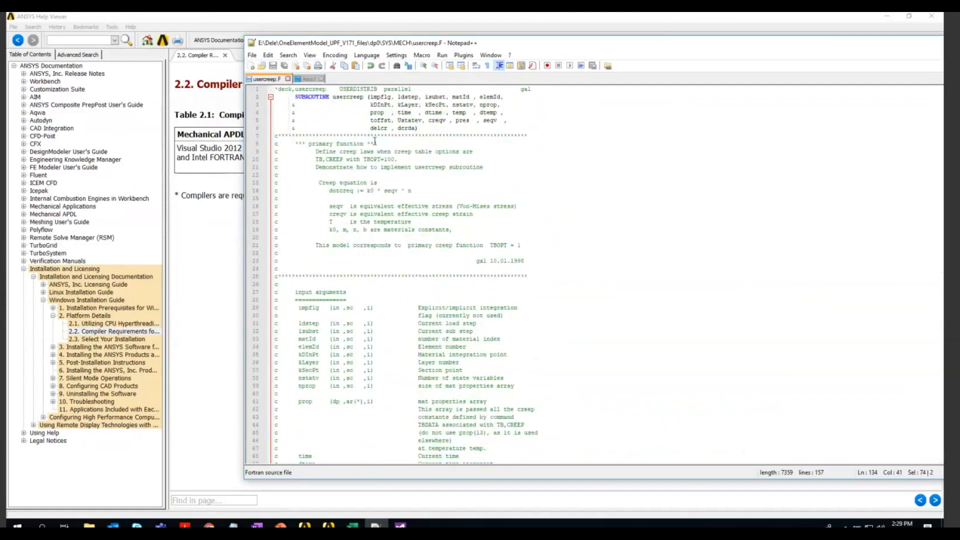
{"action": "left_click_drag", "start_coordinate": [366, 190], "coordinate": [416, 193]}
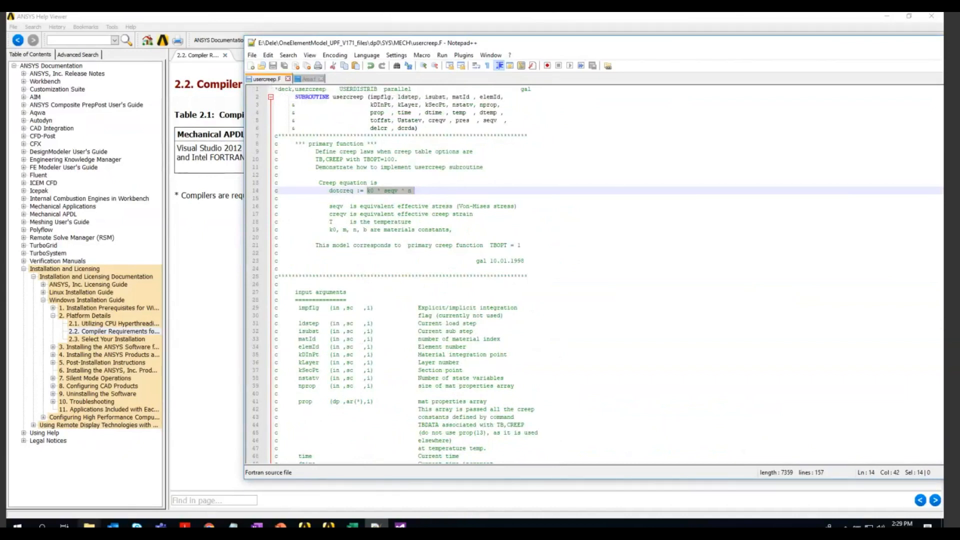
Open the custom\user\winx64 folder of the ANSYS v171 installation in File Explorer
{"action": "left_click", "coordinate": [89, 525]}
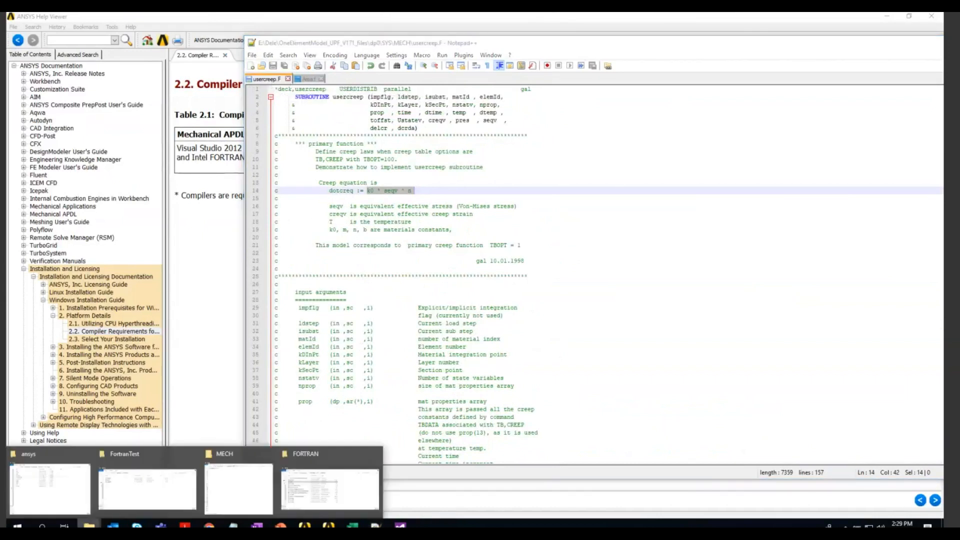
{"action": "left_click", "coordinate": [46, 505]}
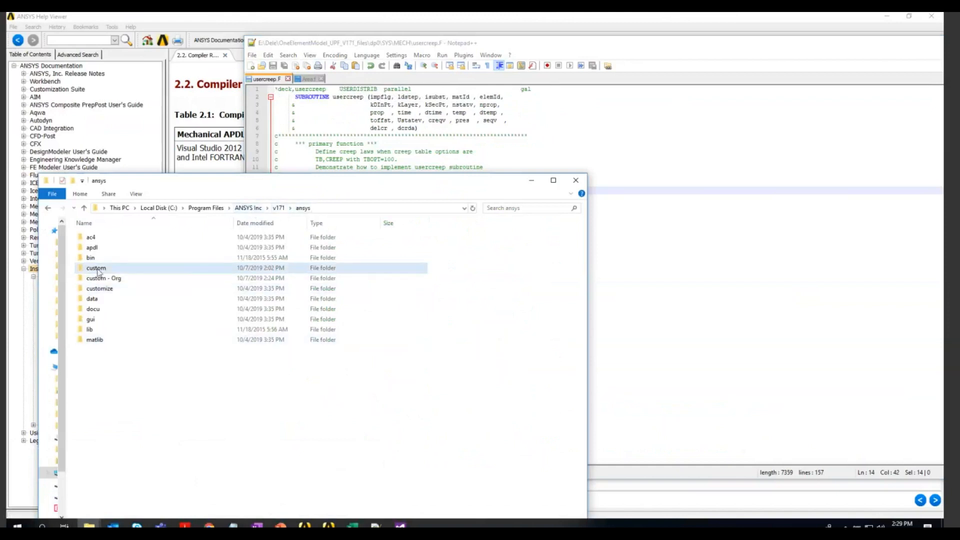
{"action": "left_click", "coordinate": [106, 281]}
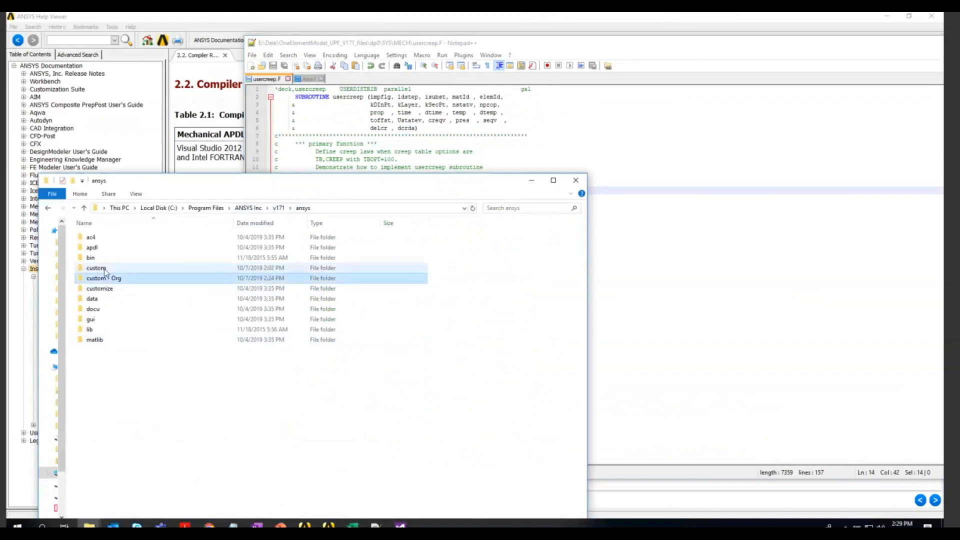
{"action": "double_click", "coordinate": [104, 268]}
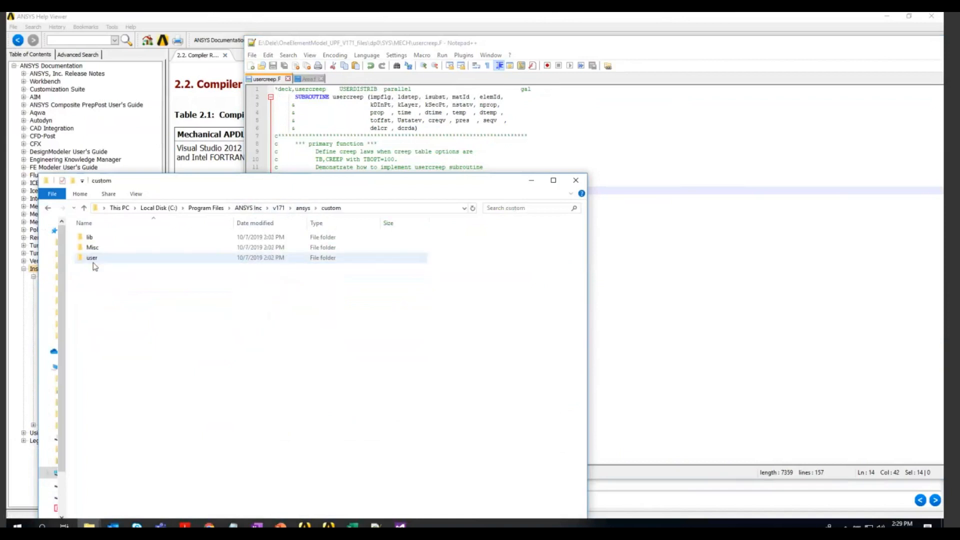
{"action": "double_click", "coordinate": [93, 261]}
{"action": "left_click", "coordinate": [97, 238]}
{"action": "double_click", "coordinate": [98, 237]}
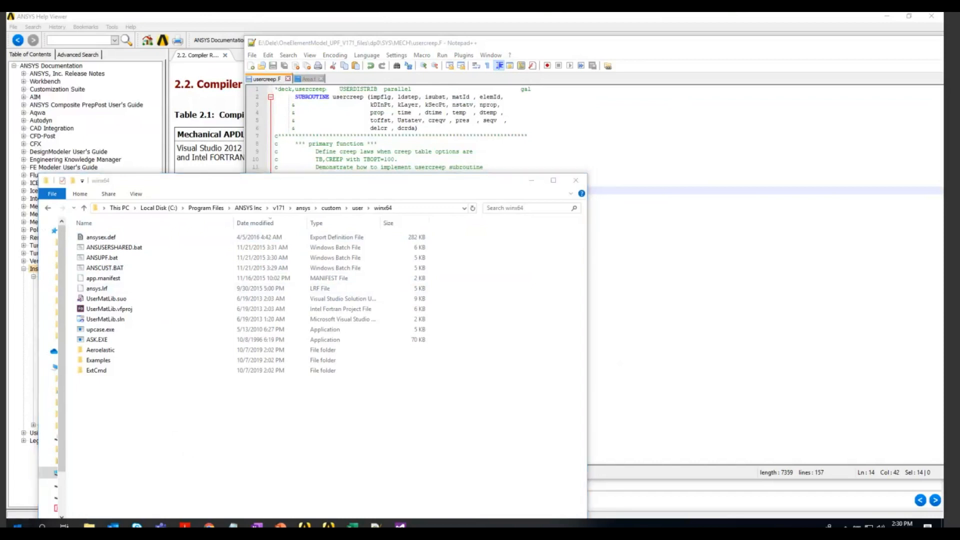
Run the Intel Parallel Studio XE 2015 prompt for Intel 64 Visual Studio 2010 mode as administrator and place it beside the folder listing
{"action": "left_click", "coordinate": [17, 526]}
{"action": "scroll", "coordinate": [73, 488], "scroll_direction": "down", "scroll_amount": 10}
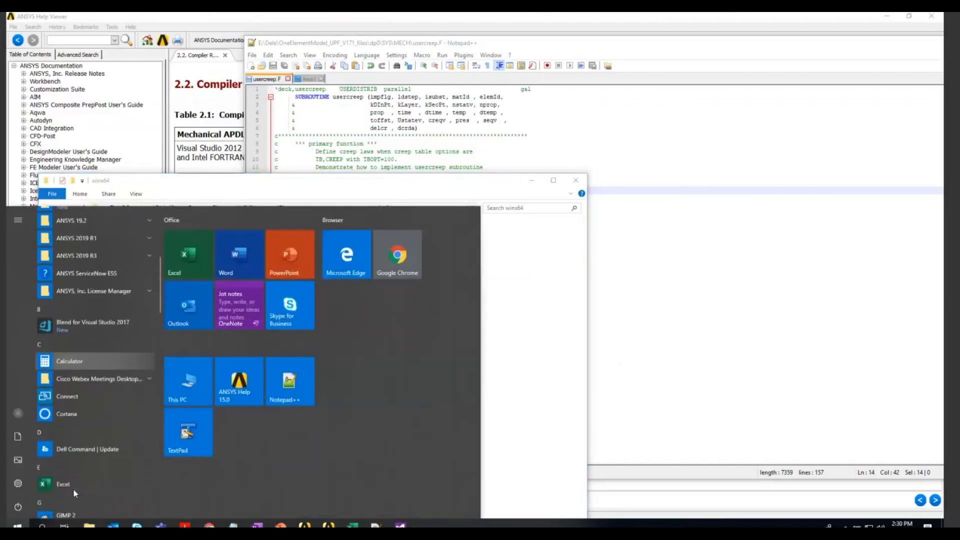
{"action": "scroll", "coordinate": [73, 488], "scroll_direction": "down", "scroll_amount": 5}
{"action": "left_click", "coordinate": [146, 367]}
{"action": "right_click", "coordinate": [127, 423]}
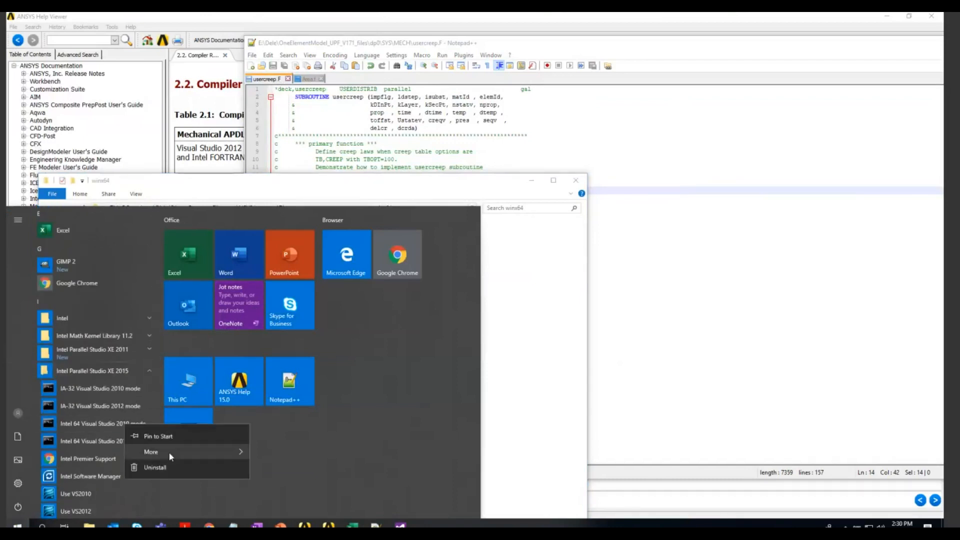
{"action": "mouse_move", "coordinate": [169, 452]}
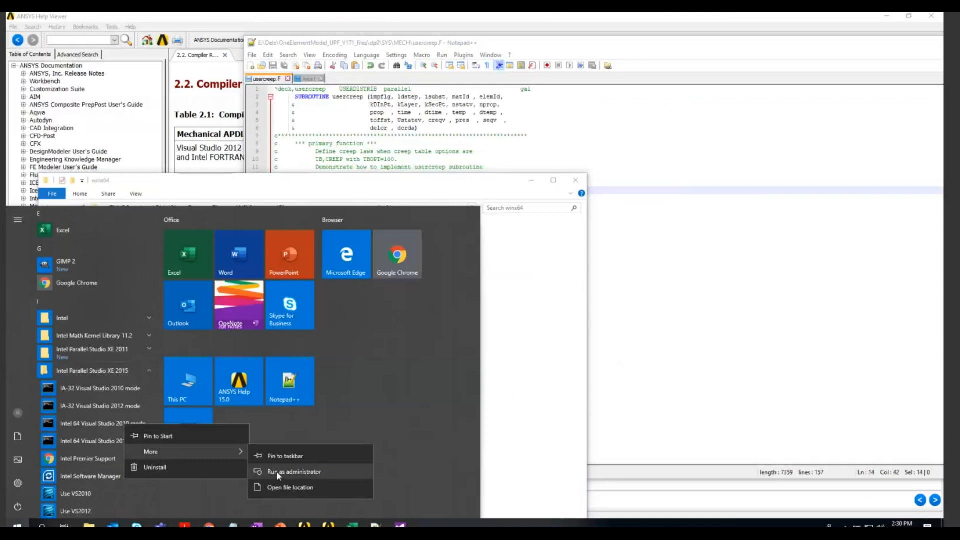
{"action": "left_click", "coordinate": [277, 471]}
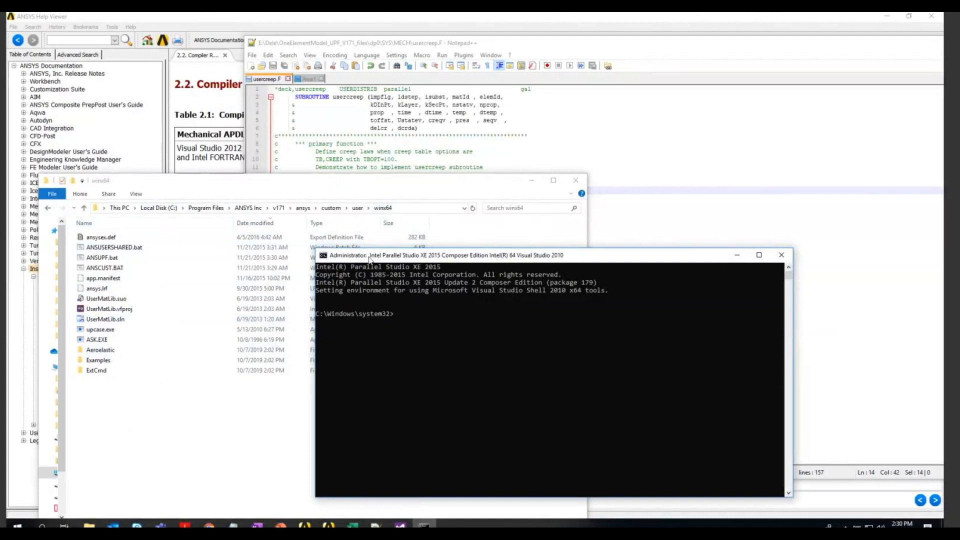
{"action": "left_click_drag", "start_coordinate": [368, 257], "coordinate": [387, 262]}
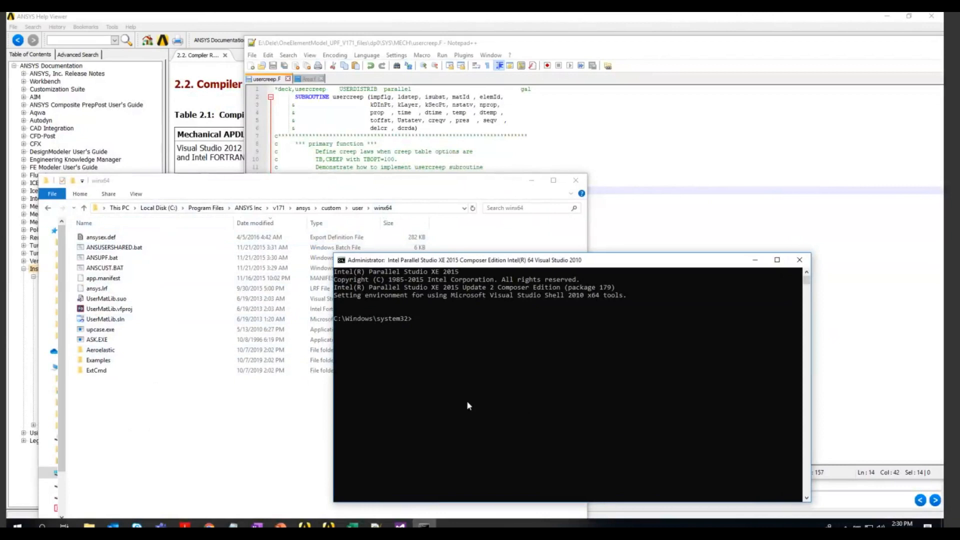
{"action": "left_click", "coordinate": [410, 208]}
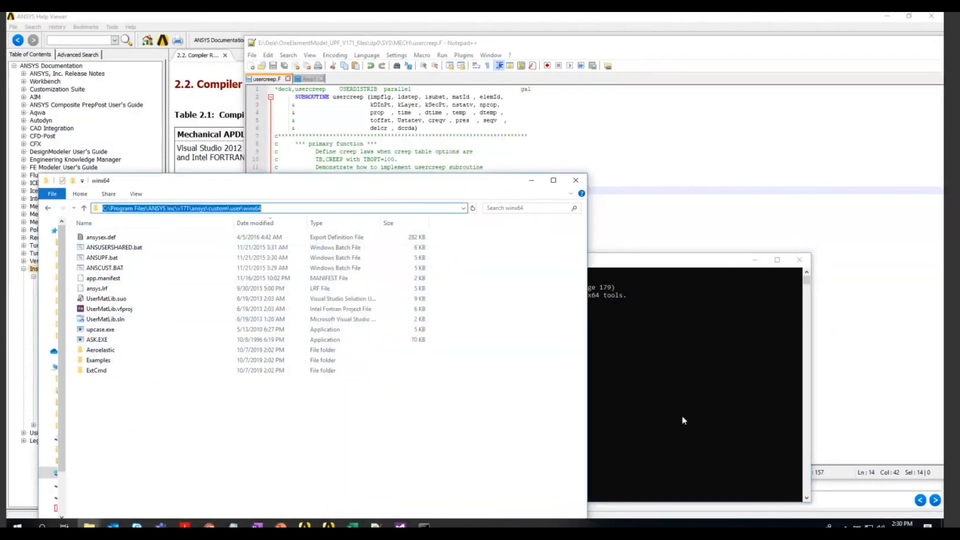
{"action": "left_click", "coordinate": [682, 417]}
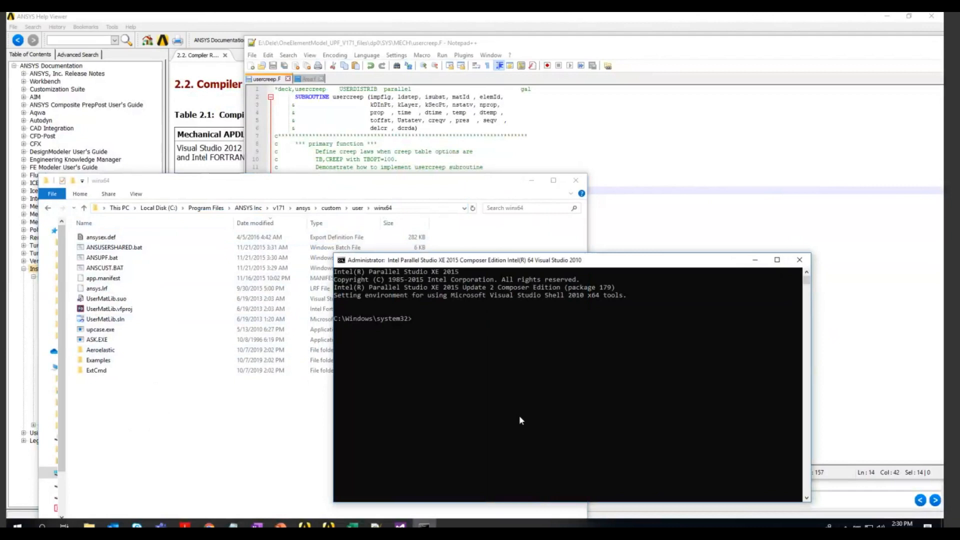
{"action": "type", "text": "C:\\Program Files\\ANSYS Inc\\v171\\ansys\\custom\\user\\winx64"}
{"action": "key", "text": "BackSpace"}
{"action": "key", "text": "BackSpace"}
{"action": "key", "text": "BackSpace"}
{"action": "key", "text": "BackSpace"}
{"action": "key", "text": "BackSpace"}
{"action": "key", "text": "BackSpace"}
{"action": "key", "text": "BackSpace"}
{"action": "key", "text": "BackSpace"}
{"action": "key", "text": "BackSpace"}
{"action": "key", "text": "BackSpace"}
{"action": "key", "text": "BackSpace"}
{"action": "key", "text": "BackSpace"}
{"action": "key", "text": "BackSpace"}
{"action": "key", "text": "BackSpace"}
{"action": "key", "text": "BackSpace"}
{"action": "key", "text": "BackSpace"}
{"action": "key", "text": "BackSpace"}
{"action": "key", "text": "BackSpace"}
{"action": "key", "text": "BackSpace"}
{"action": "key", "text": "BackSpace"}
{"action": "key", "text": "Escape"}
{"action": "type", "text": "cd"}
{"action": "left_click", "coordinate": [503, 411]}
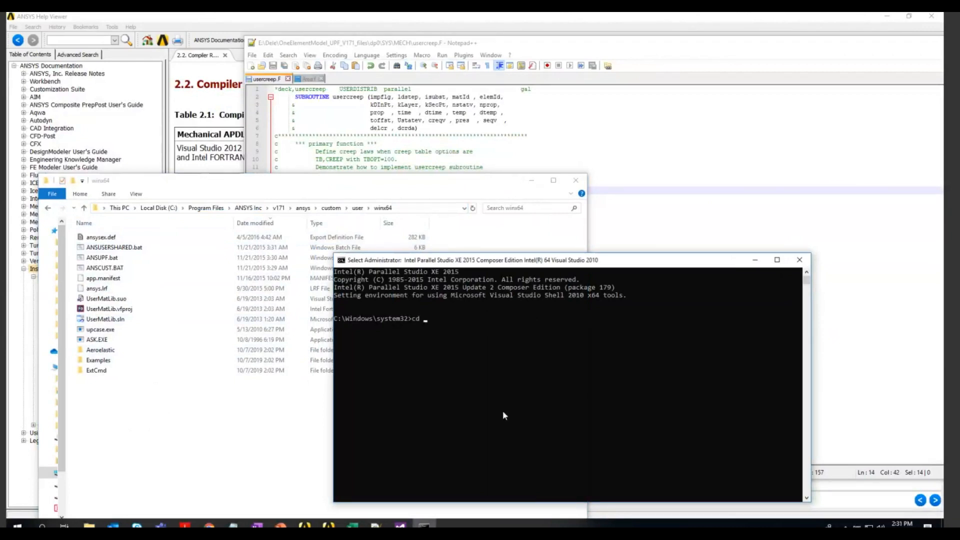
{"action": "left_click", "coordinate": [408, 209]}
{"action": "left_click", "coordinate": [647, 380]}
{"action": "left_click", "coordinate": [633, 387]}
{"action": "right_click", "coordinate": [631, 388]}
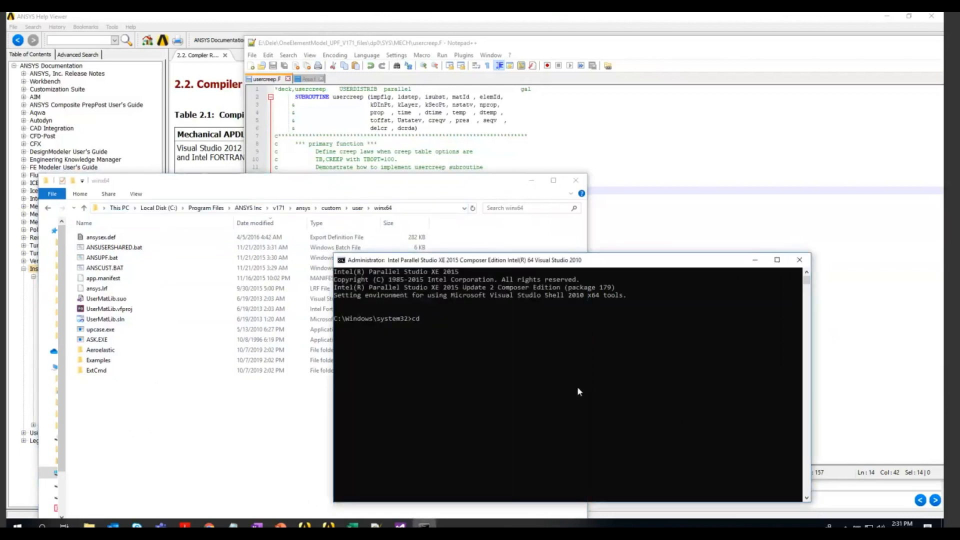
{"action": "right_click", "coordinate": [487, 262]}
{"action": "mouse_move", "coordinate": [502, 332]}
{"action": "left_click", "coordinate": [575, 354]}
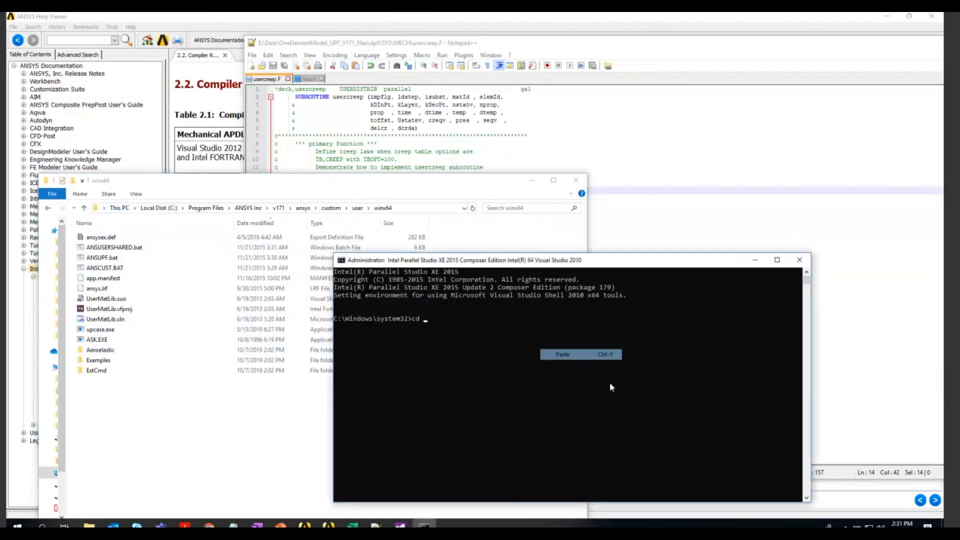
{"action": "left_click", "coordinate": [422, 218]}
{"action": "left_click", "coordinate": [217, 209]}
{"action": "right_click", "coordinate": [217, 209]}
{"action": "left_click", "coordinate": [247, 240]}
{"action": "left_click", "coordinate": [626, 293]}
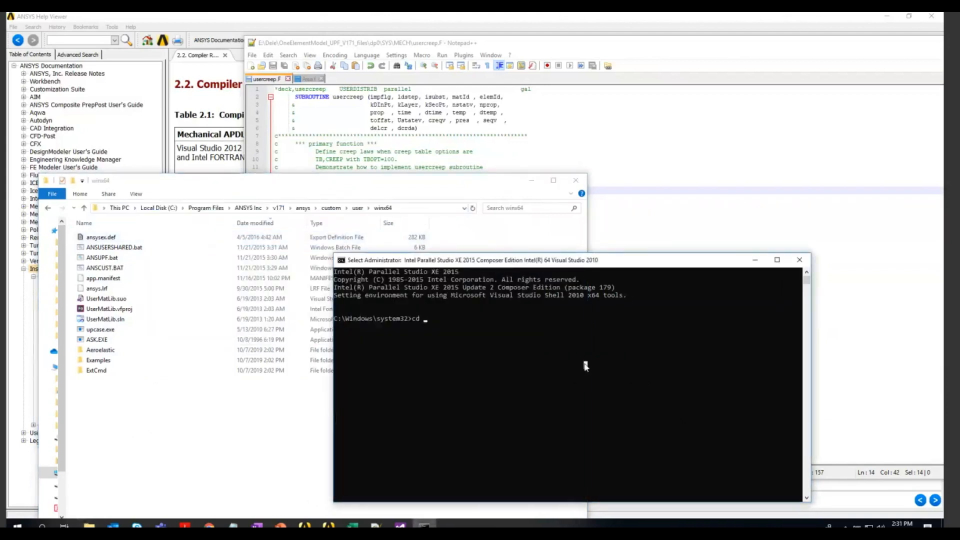
{"action": "right_click", "coordinate": [469, 260]}
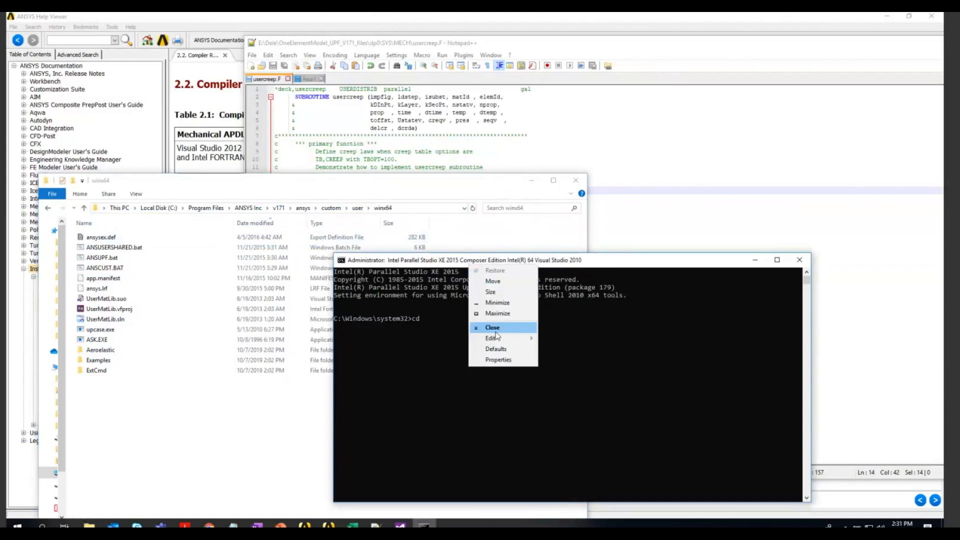
{"action": "mouse_move", "coordinate": [496, 336]}
{"action": "left_click", "coordinate": [559, 361]}
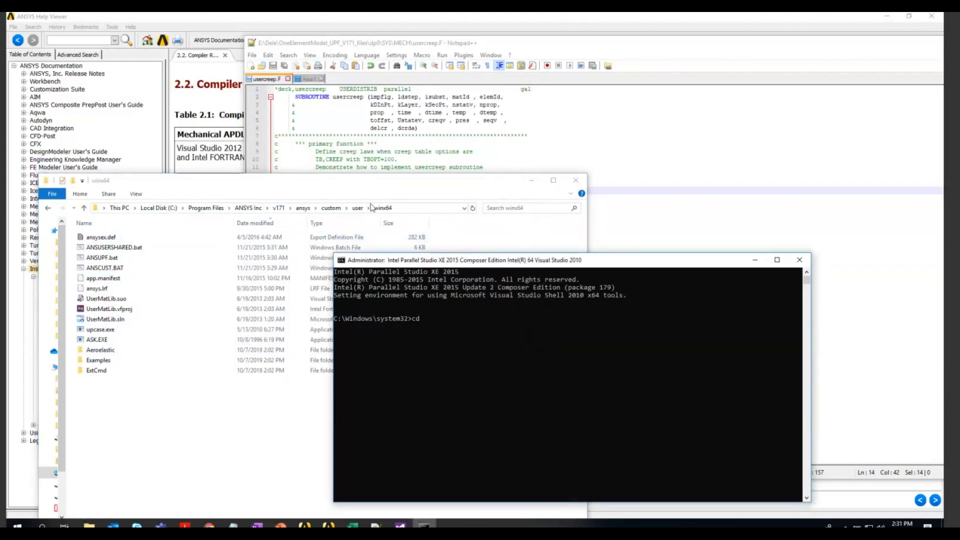
{"action": "left_click", "coordinate": [404, 209]}
{"action": "right_click", "coordinate": [199, 209]}
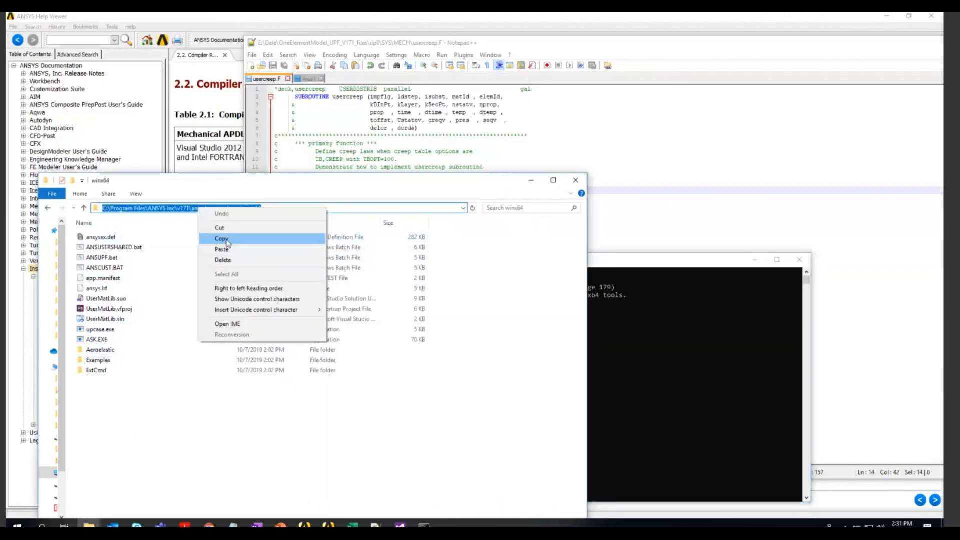
{"action": "left_click", "coordinate": [220, 239]}
{"action": "left_click", "coordinate": [602, 368]}
{"action": "type", "text": "cd"}
{"action": "key", "text": "Escape"}
{"action": "key", "text": "Return"}
{"action": "type", "text": "cd"}
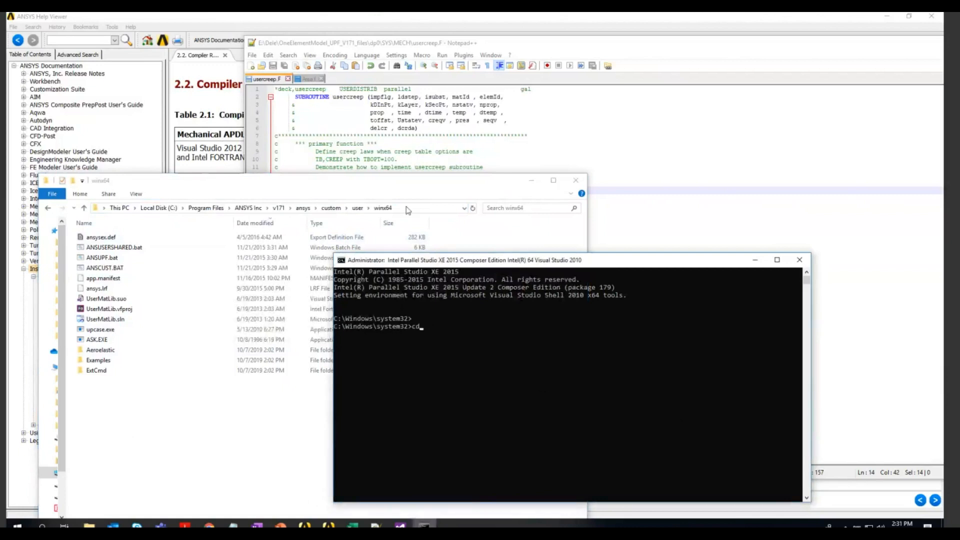
{"action": "left_click", "coordinate": [408, 210]}
{"action": "left_click", "coordinate": [590, 375]}
{"action": "right_click", "coordinate": [452, 264]}
{"action": "mouse_move", "coordinate": [471, 332]}
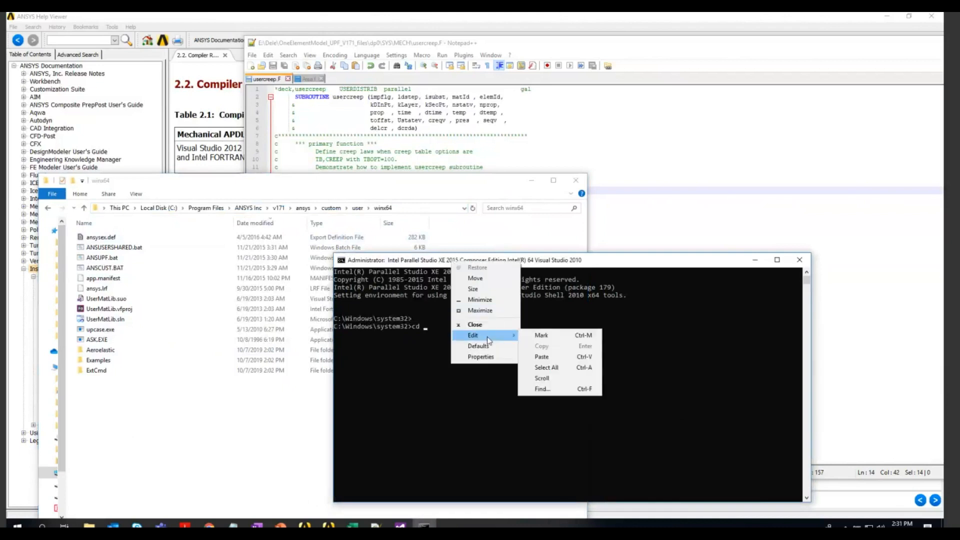
{"action": "left_click", "coordinate": [552, 357]}
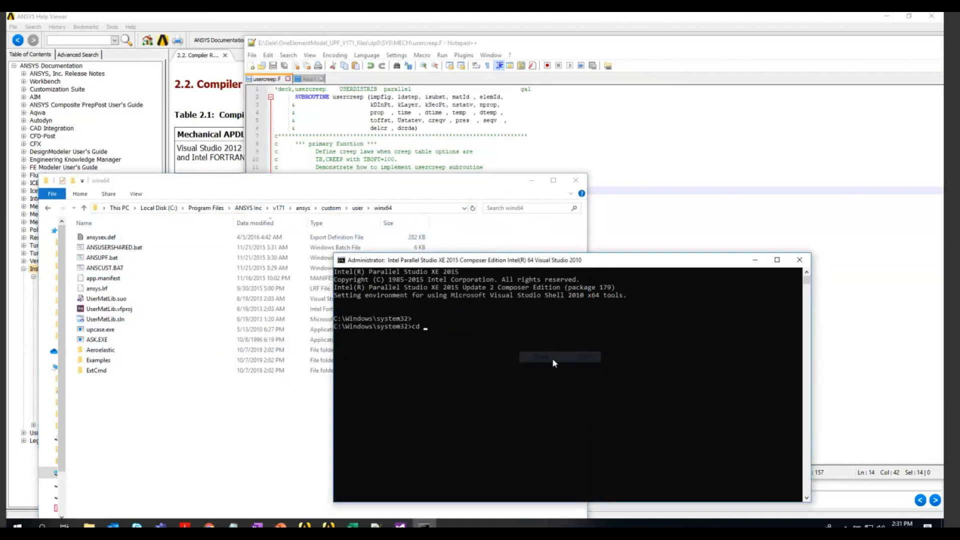
Close the prompt, rerun the Intel Parallel Studio XE 2015 prompt for Intel 64 Visual Studio 2010 mode as administrator, and place it beside the folder listing
{"action": "left_click", "coordinate": [799, 259]}
{"action": "key", "text": "super"}
{"action": "scroll", "coordinate": [129, 422], "scroll_direction": "down", "scroll_amount": 5}
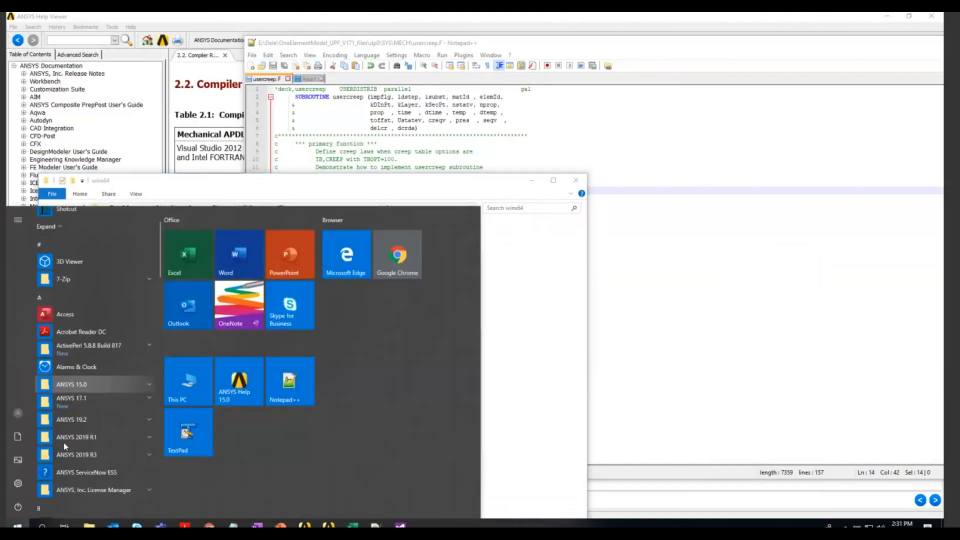
{"action": "scroll", "coordinate": [128, 422], "scroll_direction": "down", "scroll_amount": 8}
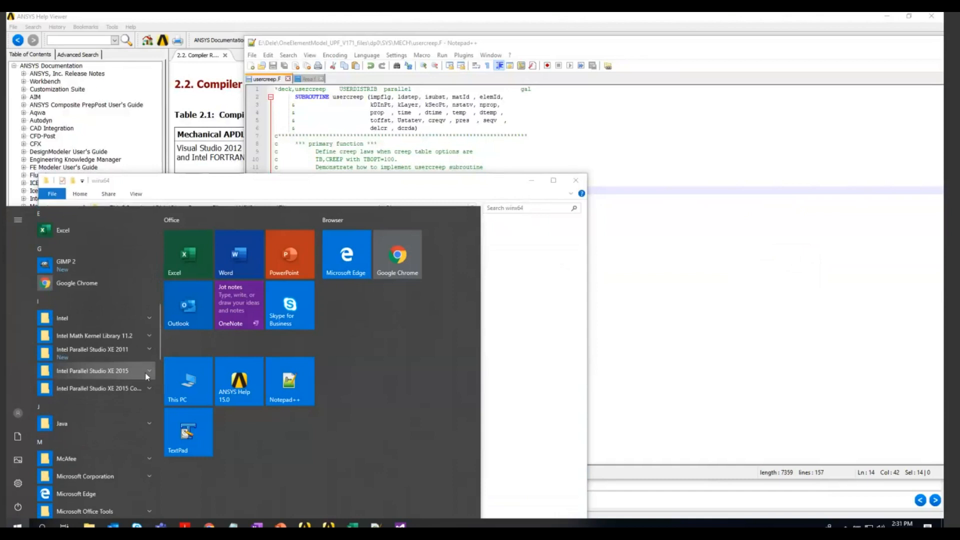
{"action": "left_click", "coordinate": [145, 373]}
{"action": "right_click", "coordinate": [158, 429]}
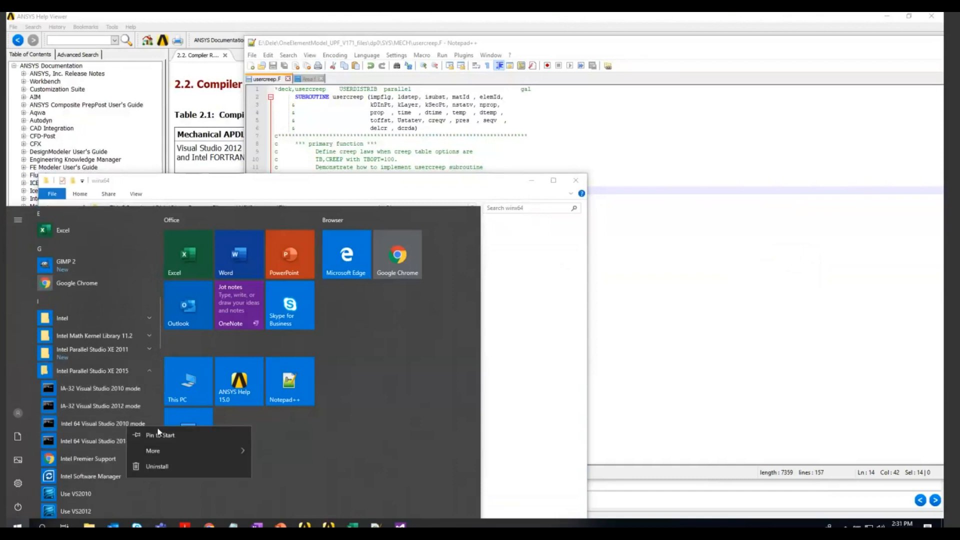
{"action": "mouse_move", "coordinate": [230, 451]}
{"action": "left_click", "coordinate": [277, 475]}
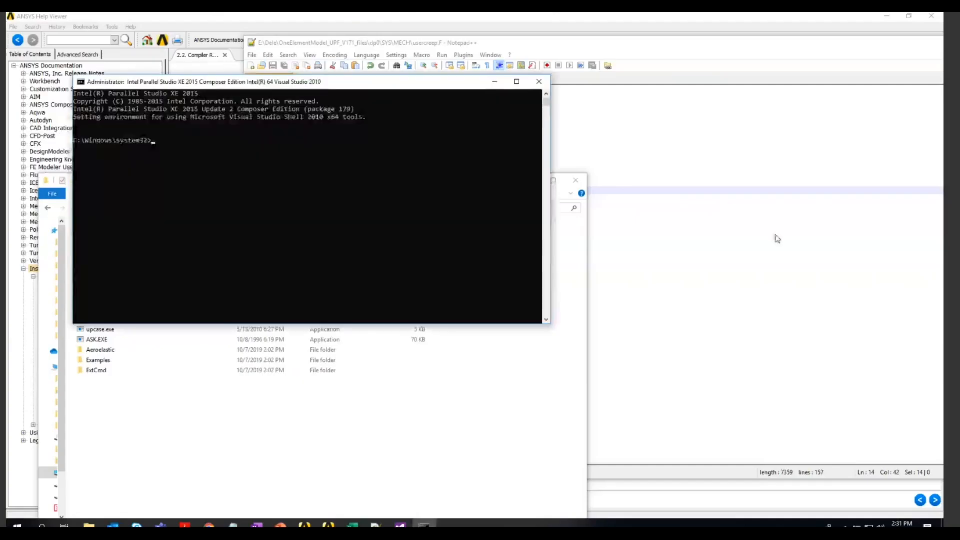
{"action": "left_click_drag", "start_coordinate": [295, 82], "coordinate": [687, 230]}
Change the prompt's directory to C:\Program Files\ANSYS Inc\v171\ansys\custom\user\winx64, using the path from the folder window
{"action": "left_click", "coordinate": [418, 208]}
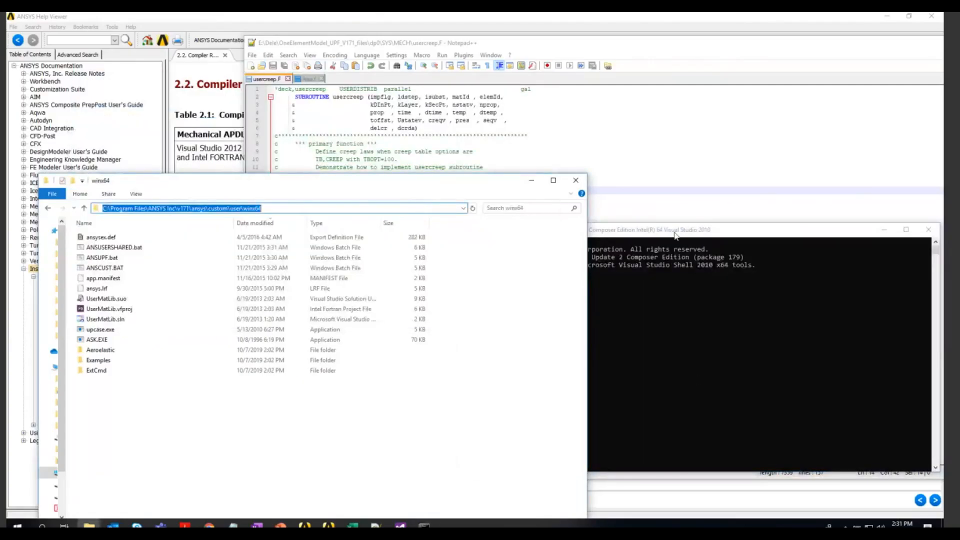
{"action": "left_click", "coordinate": [645, 356]}
{"action": "type", "text": "cd"}
{"action": "key", "text": "ctrl+v"}
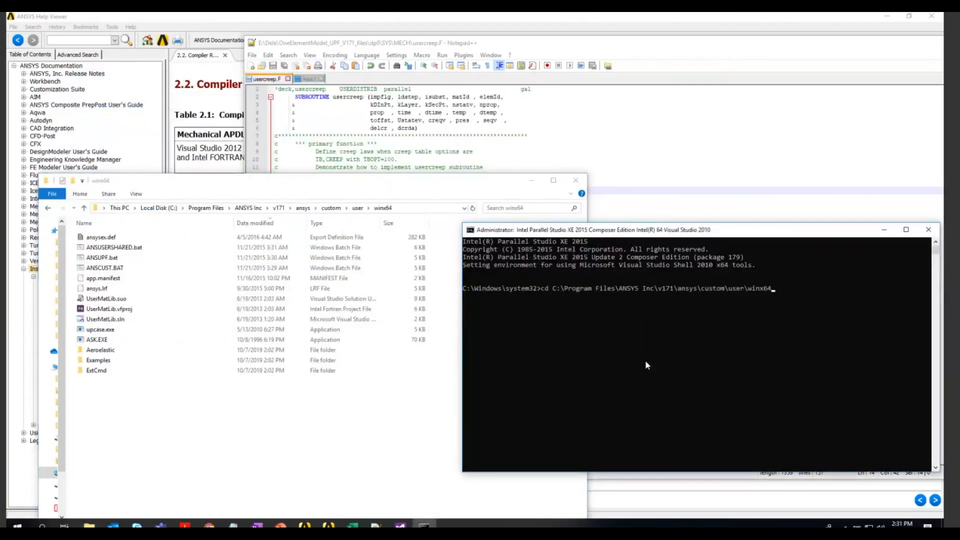
{"action": "key", "text": "Return"}
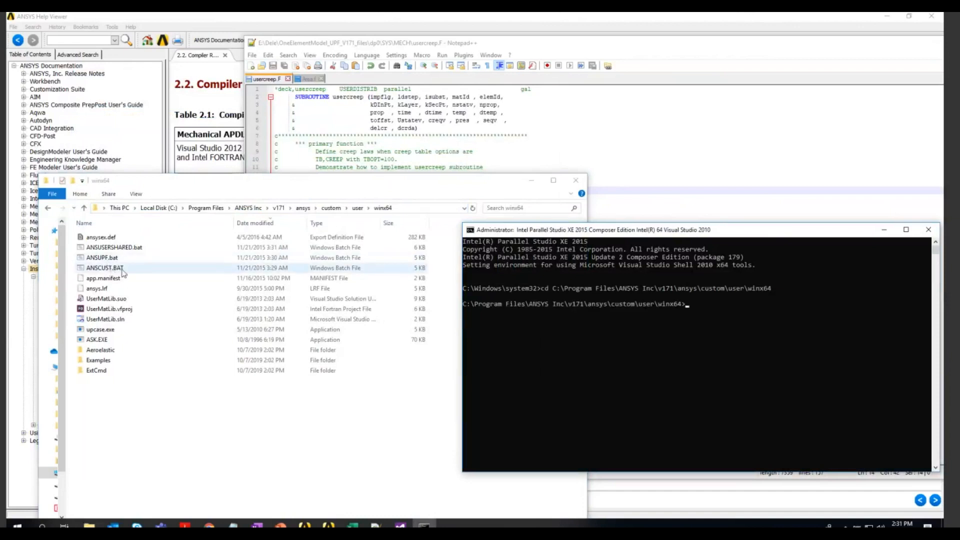
Run ANSCUST.BAT, continue past its introduction and answer n to linking the Wind Turbine Aeroelastic library
{"action": "left_click", "coordinate": [637, 367]}
{"action": "type", "text": "ANSCUST.BAT"}
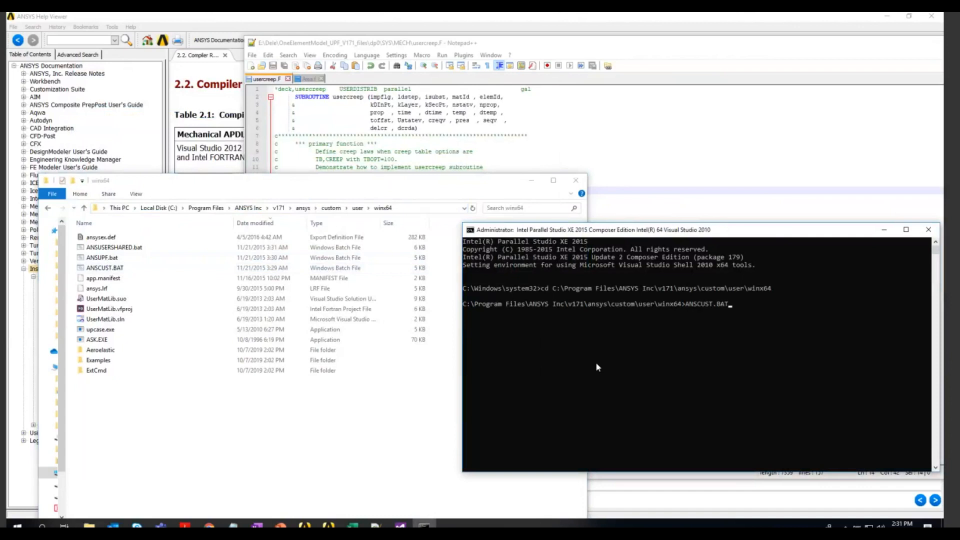
{"action": "key", "text": "Return"}
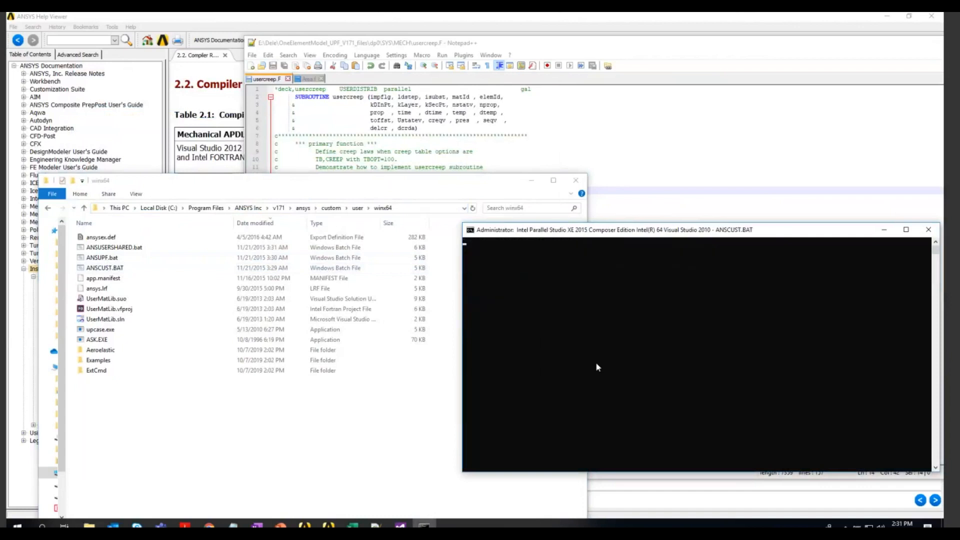
{"action": "left_click_drag", "start_coordinate": [574, 234], "coordinate": [459, 203]}
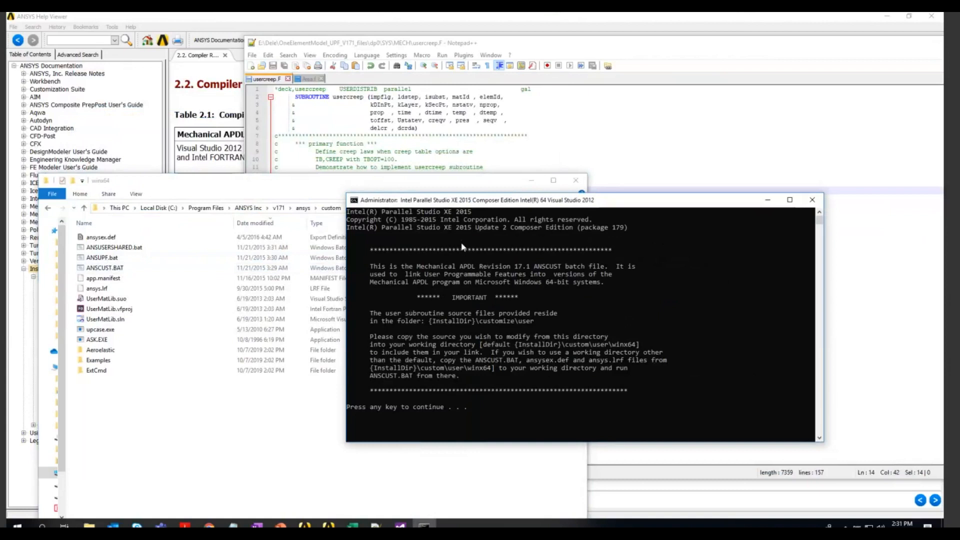
{"action": "key", "text": "Return"}
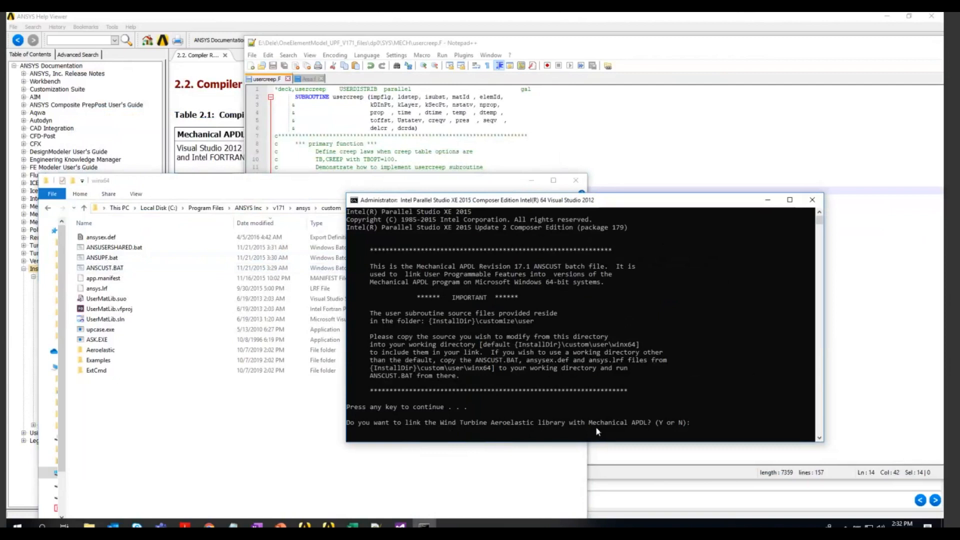
{"action": "type", "text": "n"}
{"action": "key", "text": "Return"}
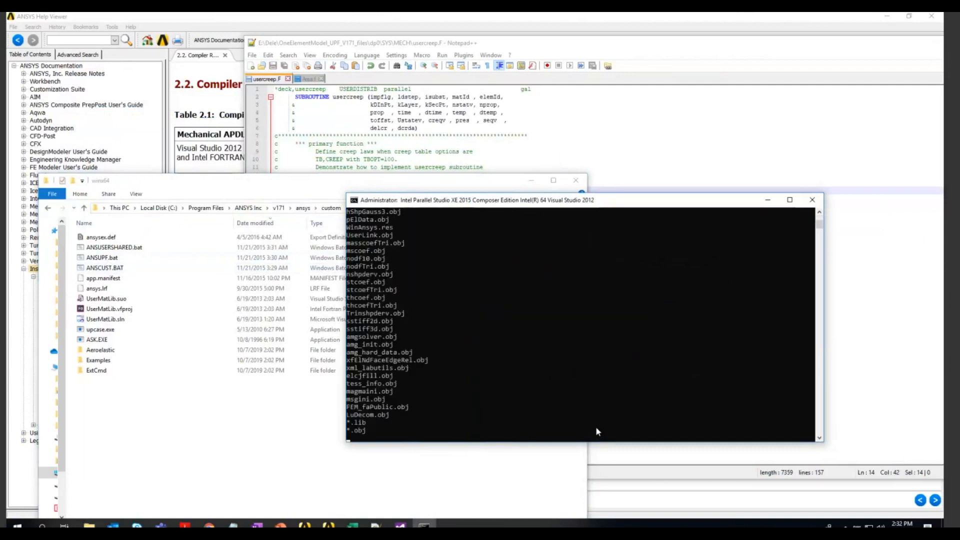
Move the linking prompt clear of the winx64 listing and inspect the new ANSYS.exe entry
{"action": "left_click_drag", "start_coordinate": [469, 194], "coordinate": [476, 140]}
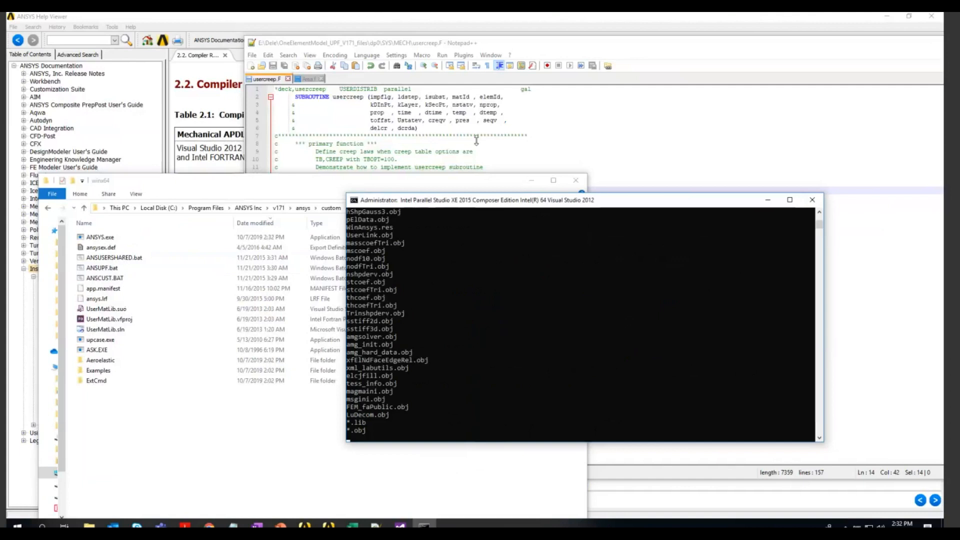
{"action": "left_click", "coordinate": [103, 239]}
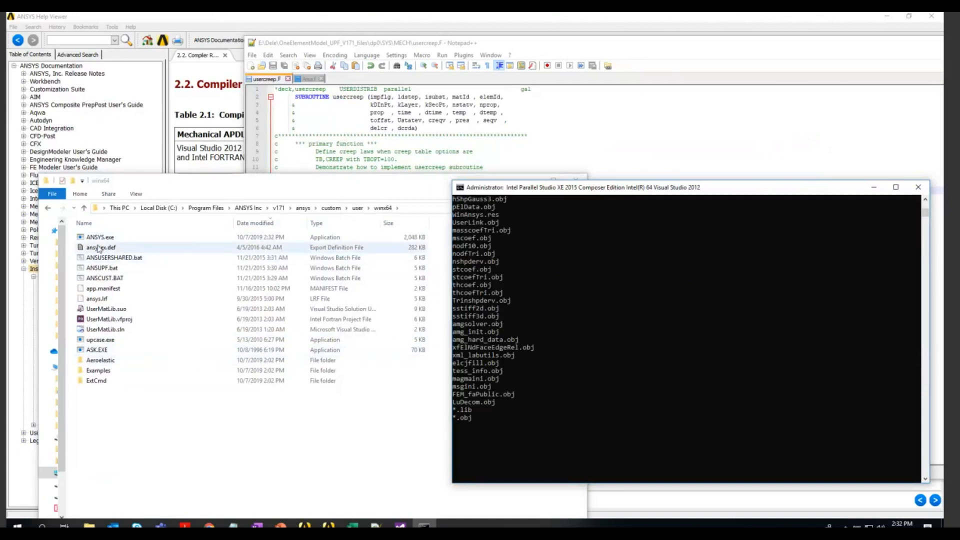
{"action": "left_click", "coordinate": [618, 445]}
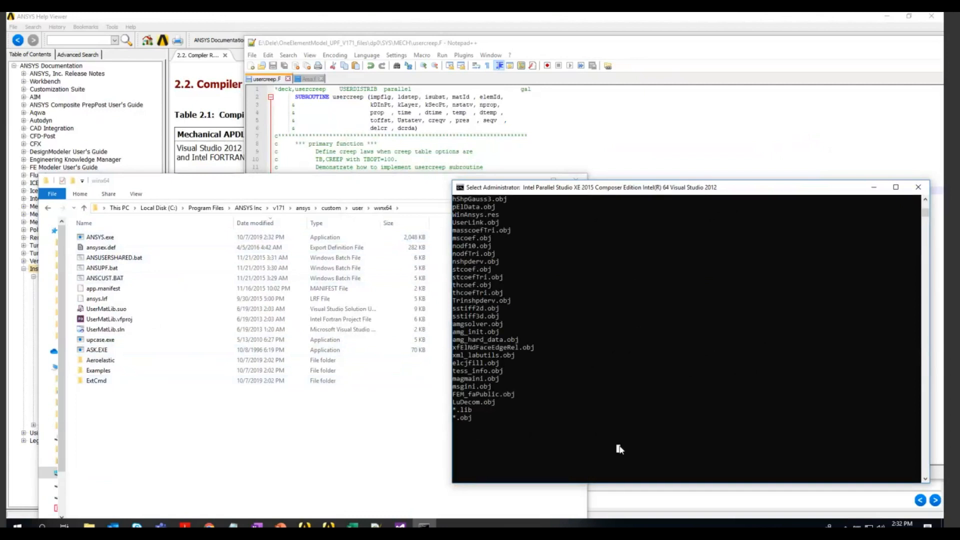
{"action": "key", "text": "Escape"}
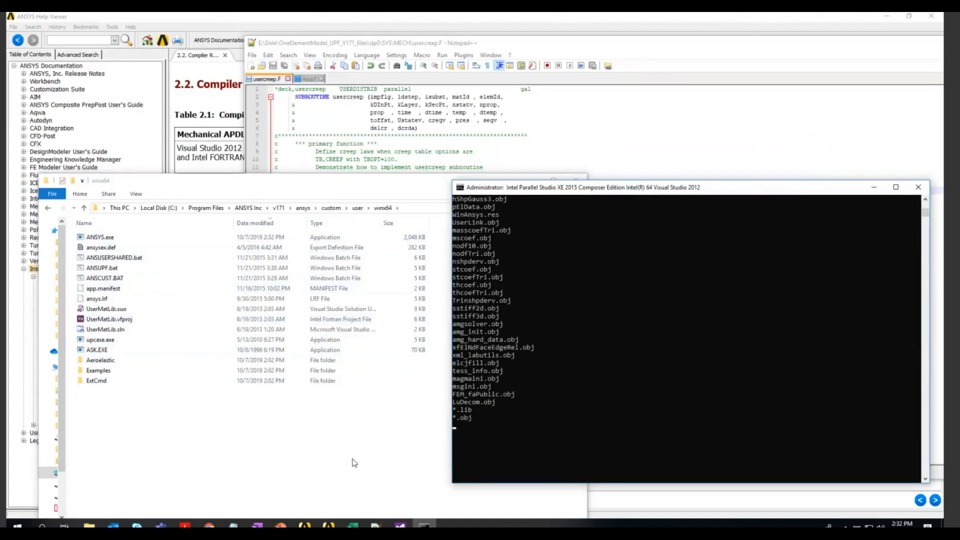
Look through the usercreep.F source from its header to the variable declarations and back
{"action": "left_click", "coordinate": [363, 136]}
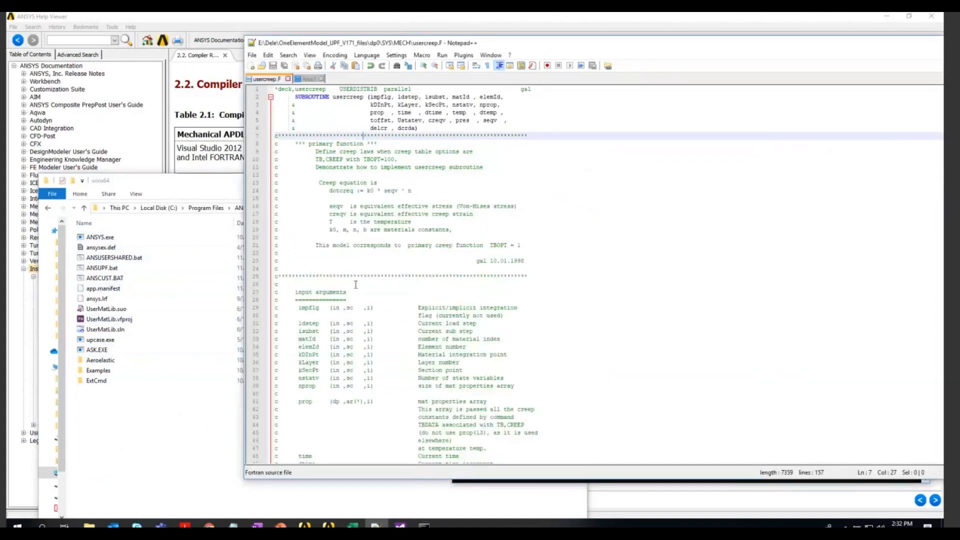
{"action": "scroll", "coordinate": [355, 284], "scroll_direction": "down", "scroll_amount": 20}
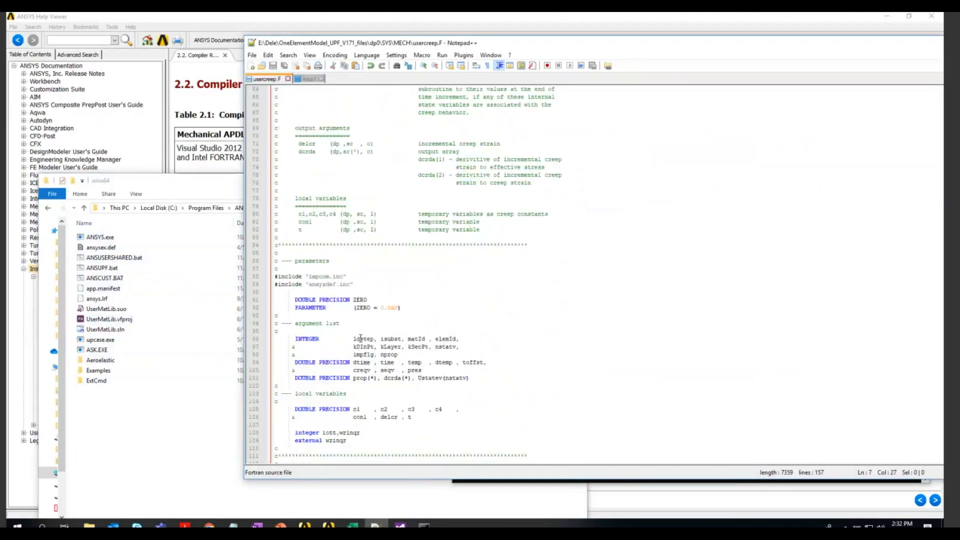
{"action": "scroll", "coordinate": [360, 338], "scroll_direction": "up", "scroll_amount": 20}
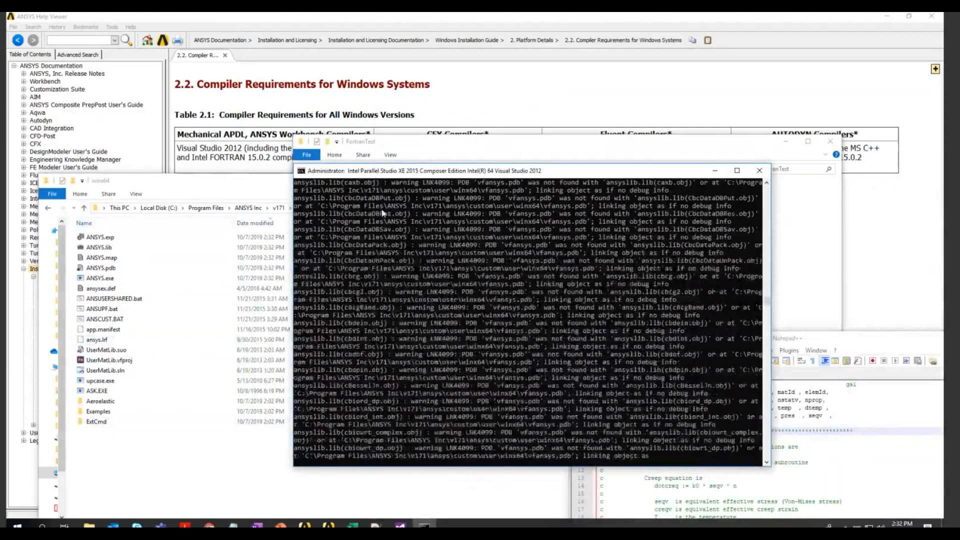
Arrange the linking prompt in front of the usercreep.F editor, beside the winx64 file listing
{"action": "left_click_drag", "start_coordinate": [361, 171], "coordinate": [381, 209]}
{"action": "left_click", "coordinate": [853, 342]}
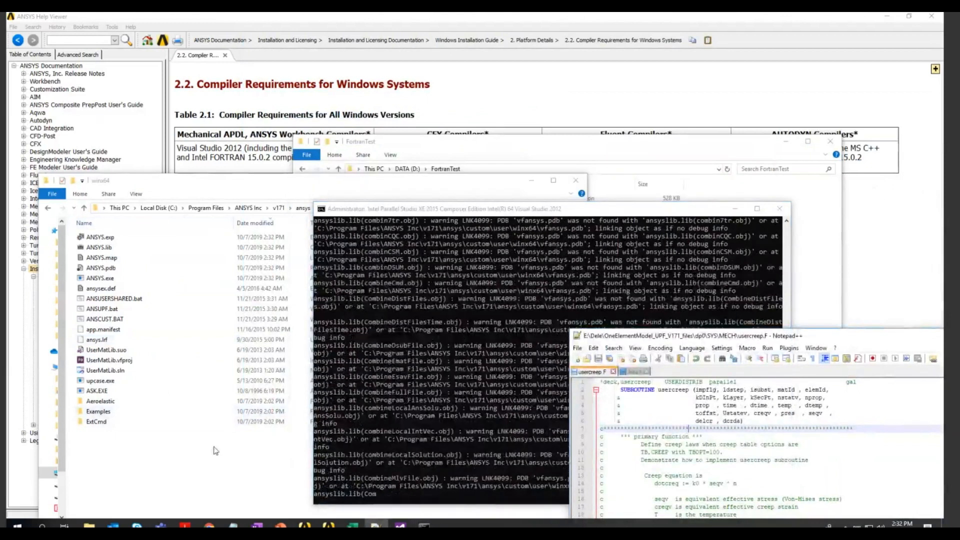
{"action": "left_click", "coordinate": [507, 298]}
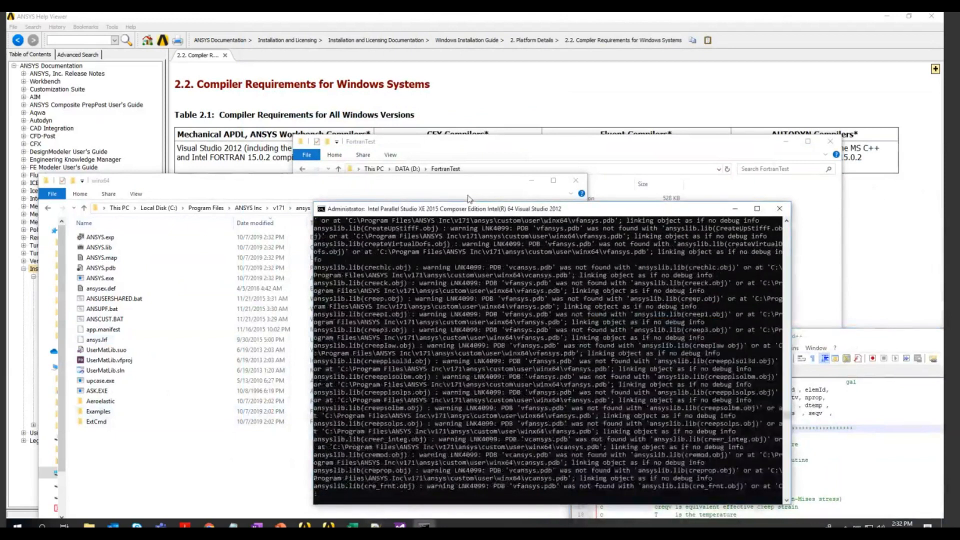
{"action": "left_click_drag", "start_coordinate": [469, 209], "coordinate": [431, 167]}
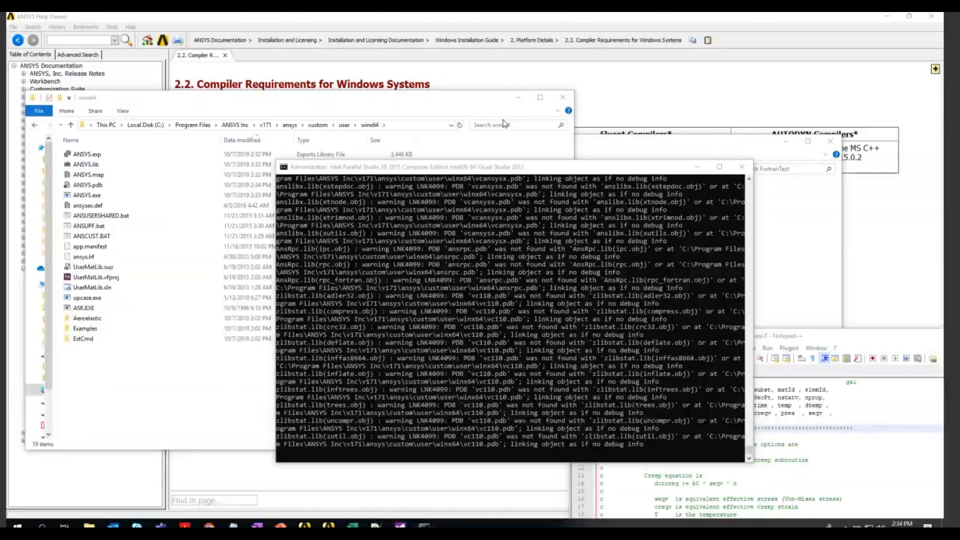
Highlight the link result message in the ANSCUST.BAT output, then close the prompt
{"action": "left_click", "coordinate": [493, 342]}
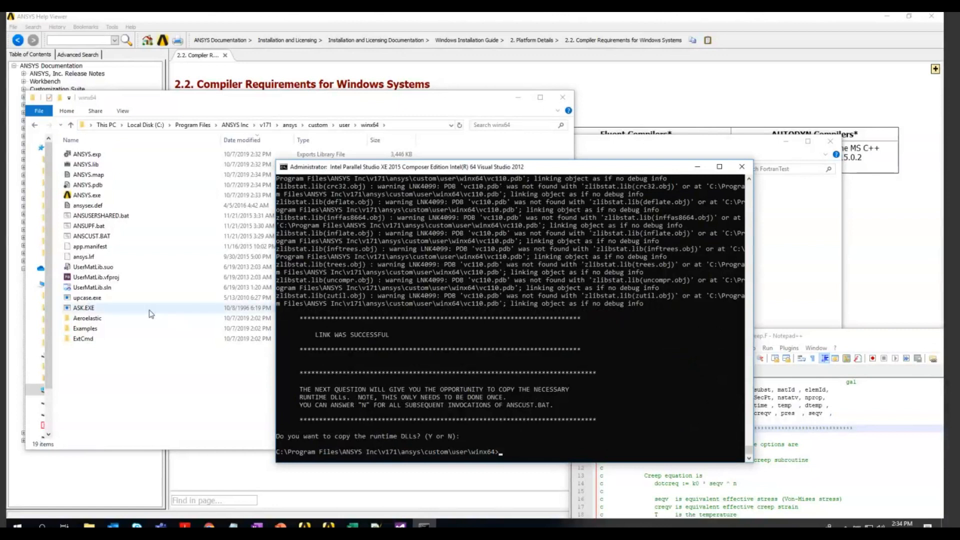
{"action": "left_click_drag", "start_coordinate": [316, 335], "coordinate": [389, 337]}
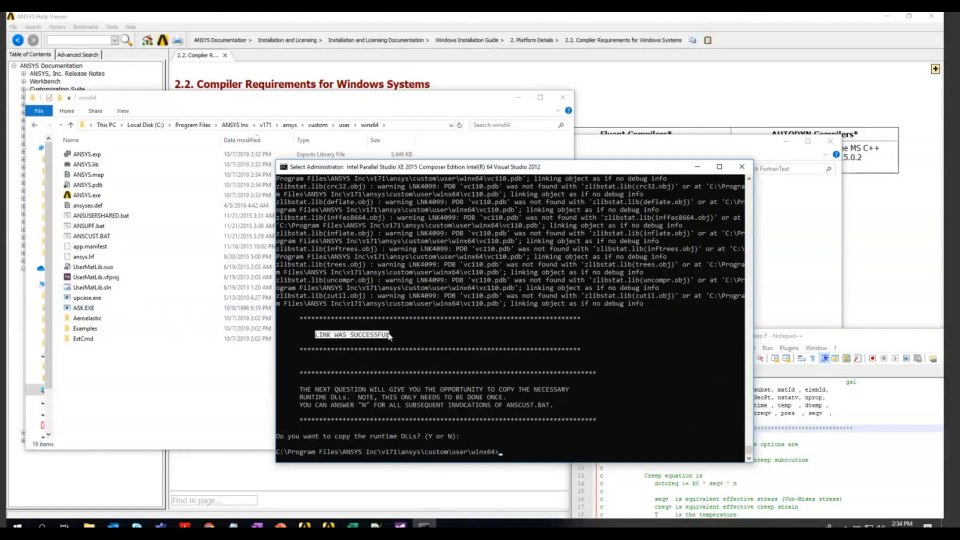
{"action": "left_click_drag", "start_coordinate": [392, 336], "coordinate": [310, 340]}
{"action": "left_click", "coordinate": [742, 167]}
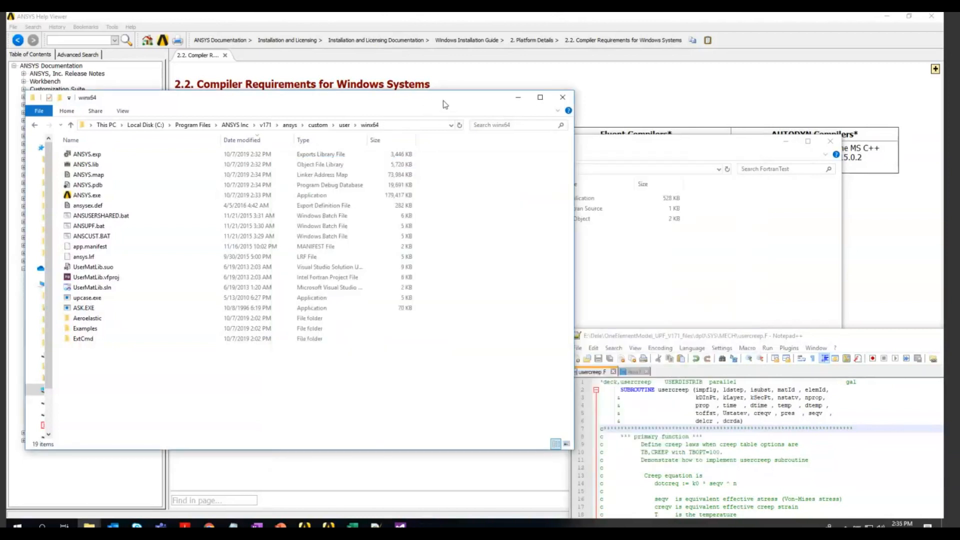
Clear the winx64 folder and help viewer off the screen, and open the Windows Control Panel
{"action": "left_click", "coordinate": [518, 98]}
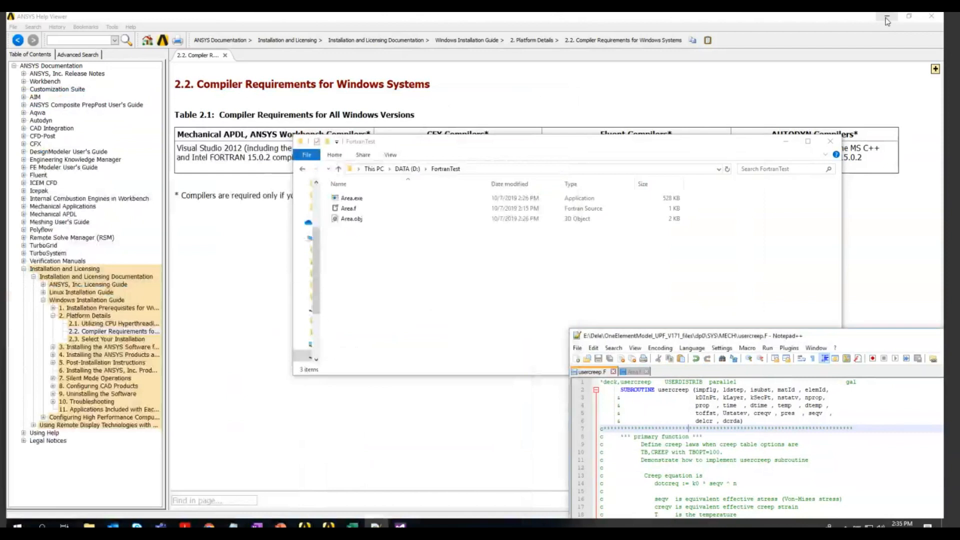
{"action": "left_click", "coordinate": [885, 18]}
{"action": "left_click", "coordinate": [42, 524]}
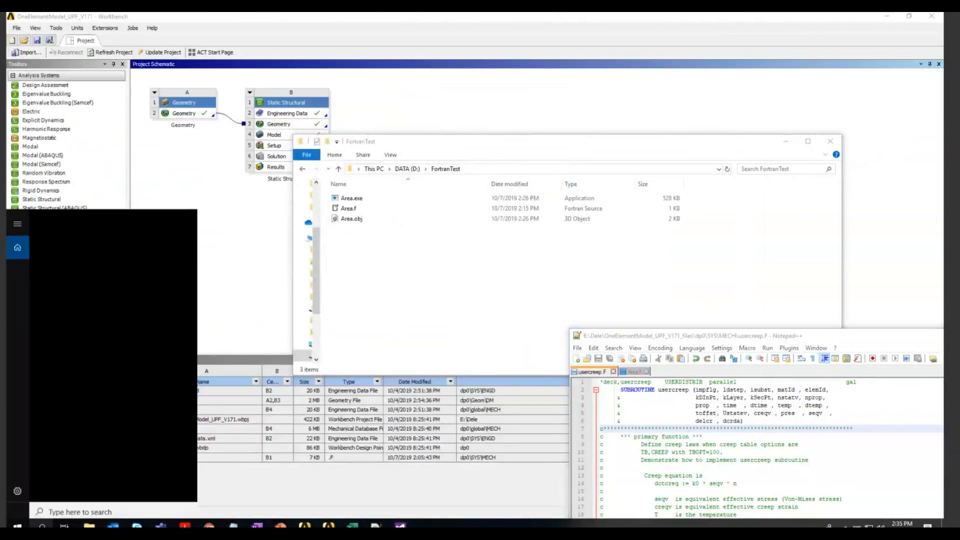
{"action": "type", "text": "contr"}
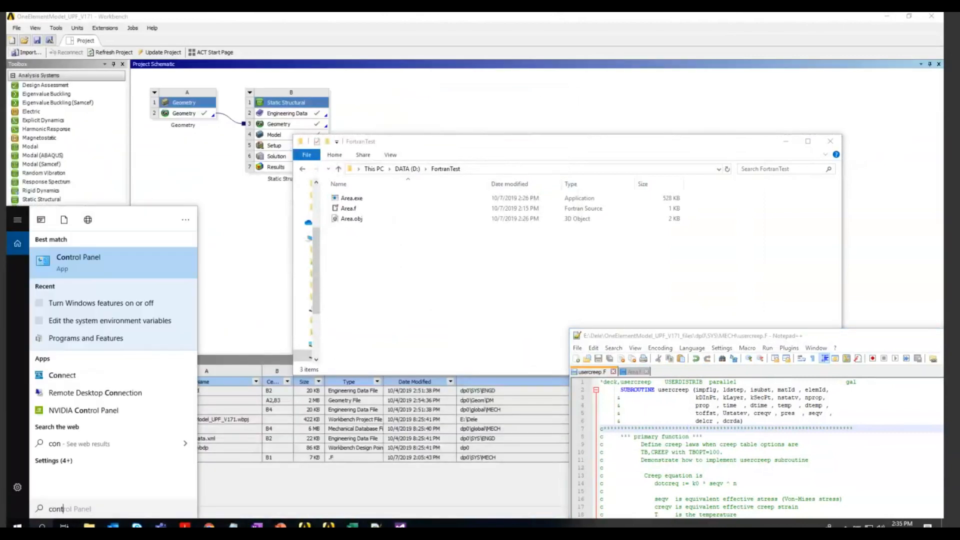
{"action": "left_click", "coordinate": [100, 271]}
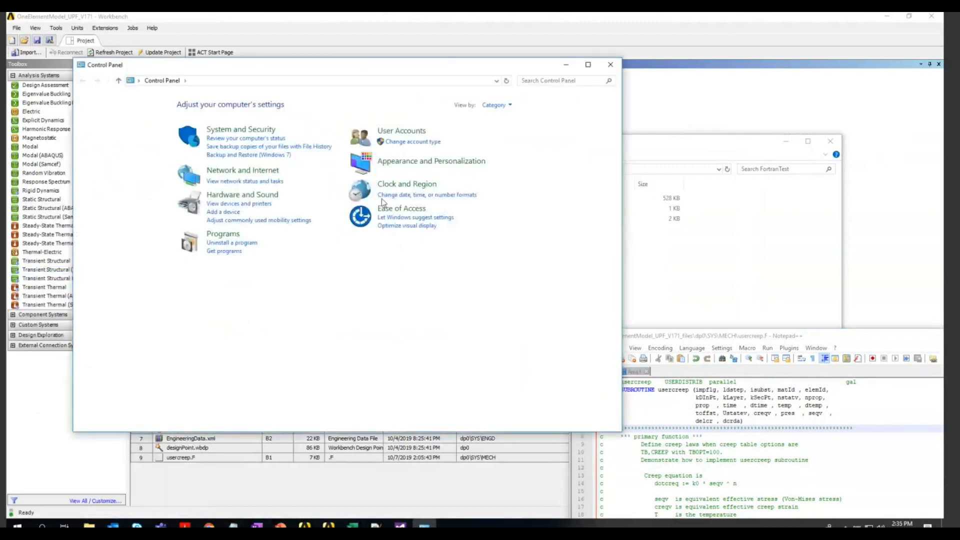
Search the Control Panel for "envir" and open the system environment variables settings
{"action": "left_click_drag", "start_coordinate": [534, 65], "coordinate": [514, 208]}
{"action": "left_click", "coordinate": [522, 221]}
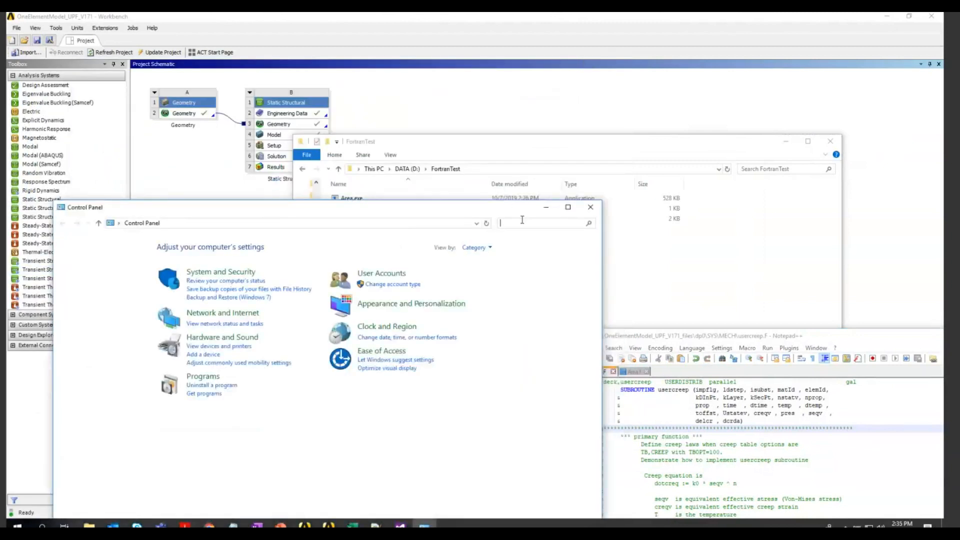
{"action": "type", "text": "envir"}
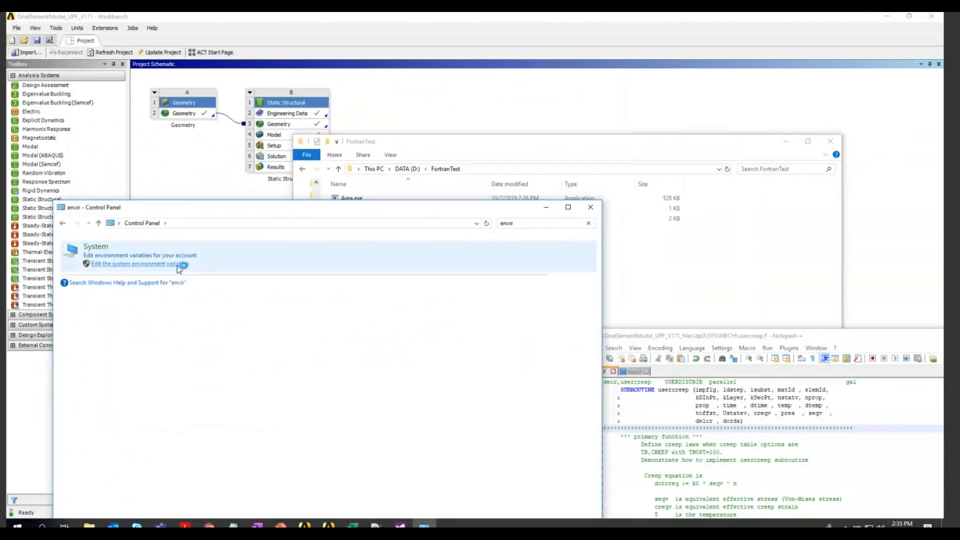
{"action": "left_click", "coordinate": [231, 274]}
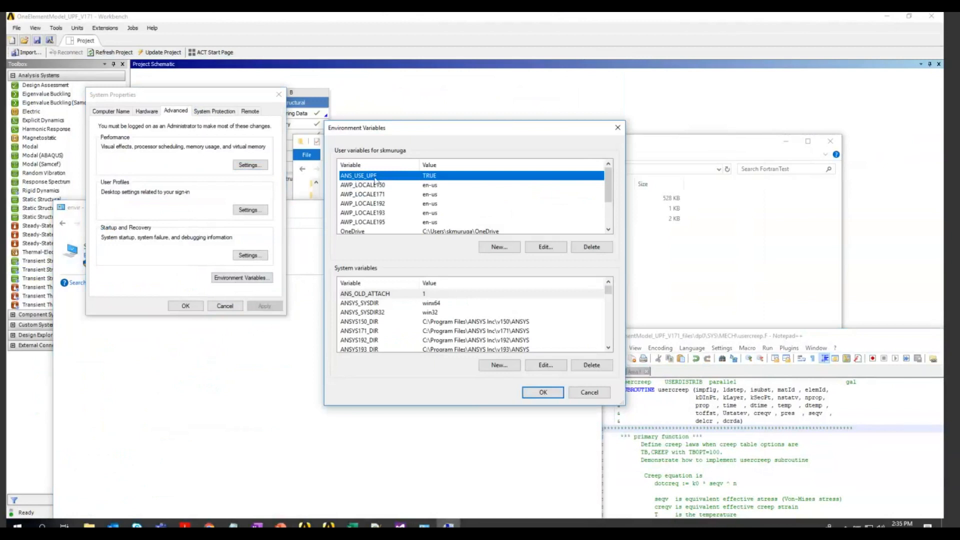
Inspect the value of the ANS_USE_UPF user variable, then accept and close the environment variable and system property dialogs
{"action": "left_click", "coordinate": [546, 248]}
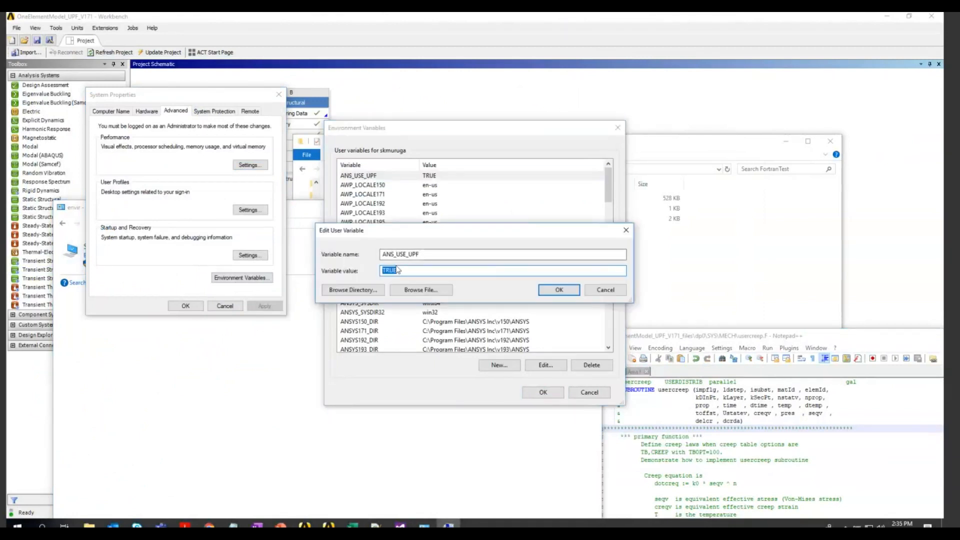
{"action": "left_click", "coordinate": [559, 289]}
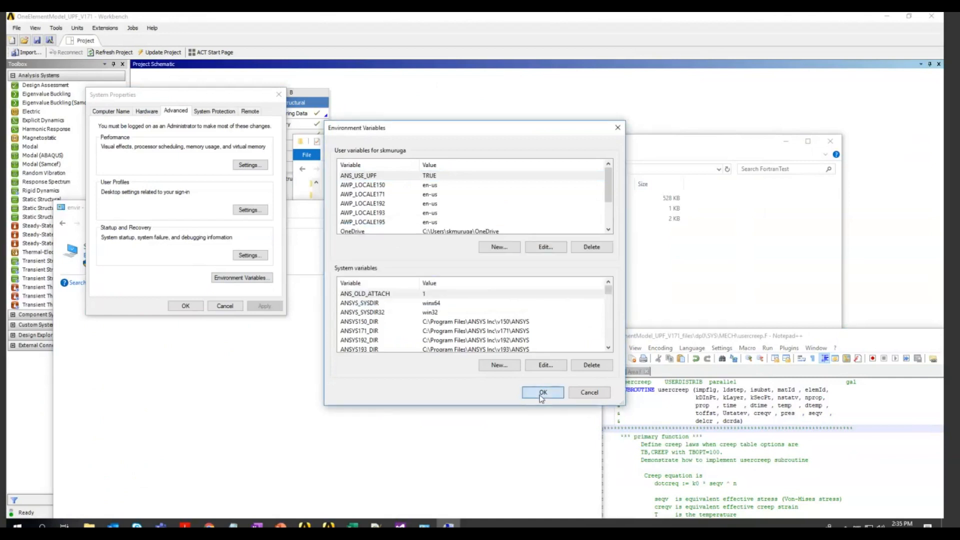
{"action": "left_click", "coordinate": [540, 395]}
{"action": "left_click", "coordinate": [199, 305]}
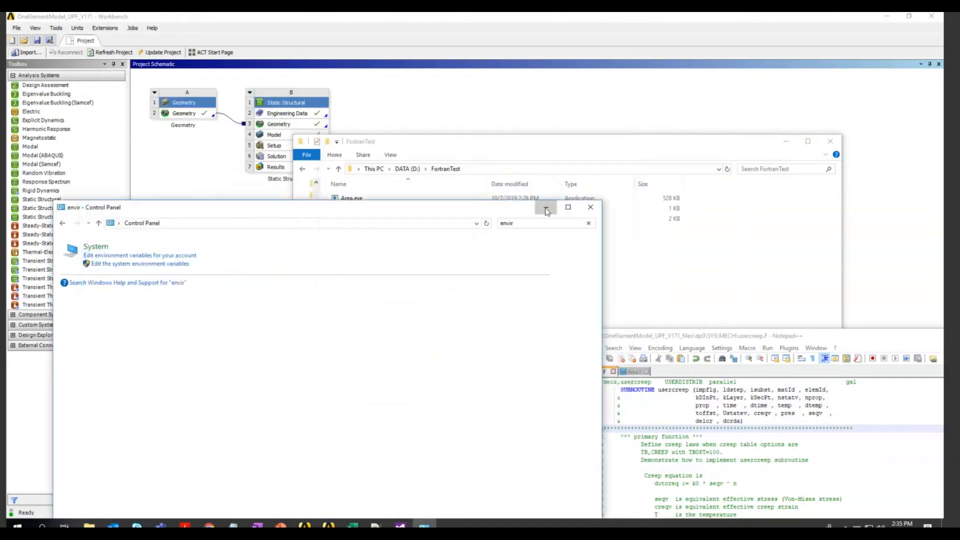
Minimise the Control Panel and FortranTest windows, and open the Static Structural system's Solution cell for editing in Mechanical
{"action": "left_click", "coordinate": [546, 209]}
{"action": "left_click", "coordinate": [783, 143]}
{"action": "left_click", "coordinate": [383, 250]}
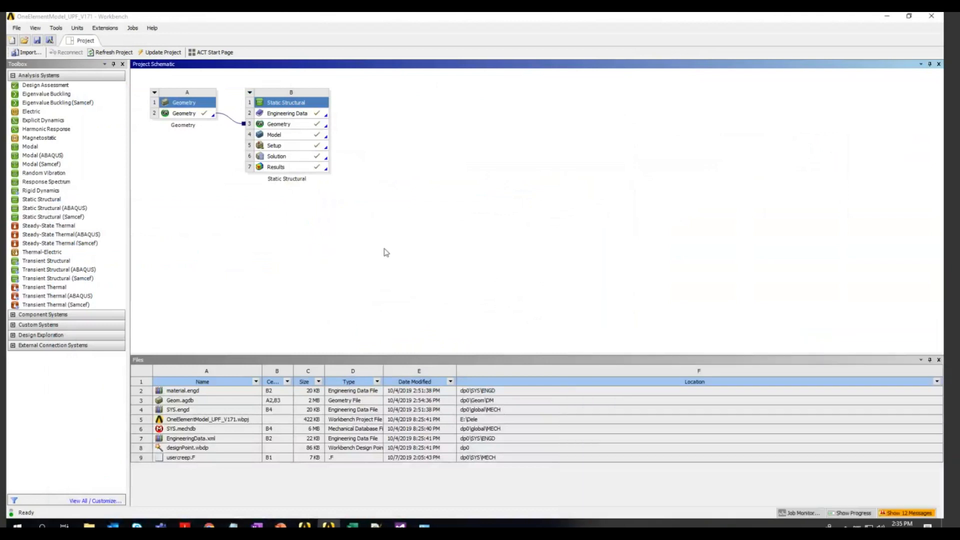
{"action": "left_click", "coordinate": [294, 159]}
{"action": "right_click", "coordinate": [294, 159]}
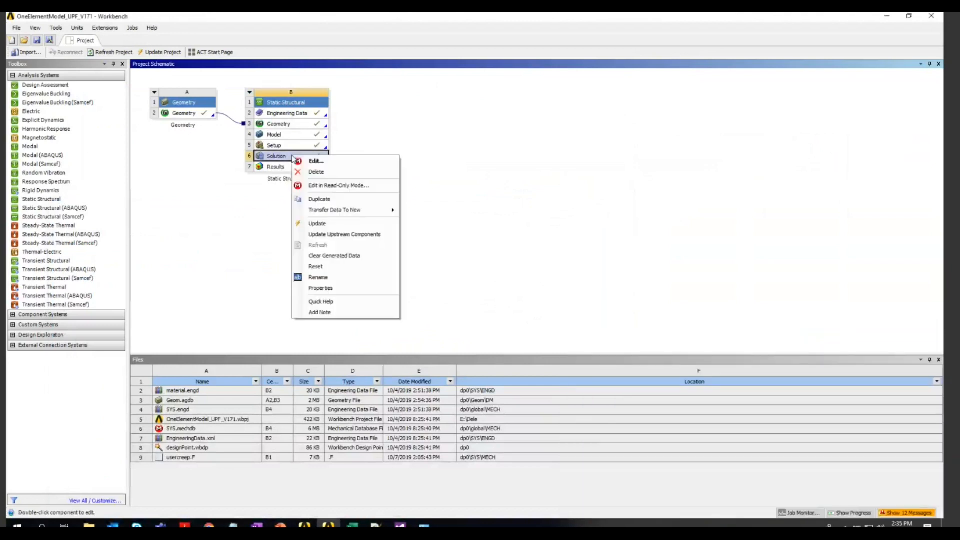
{"action": "left_click", "coordinate": [318, 163]}
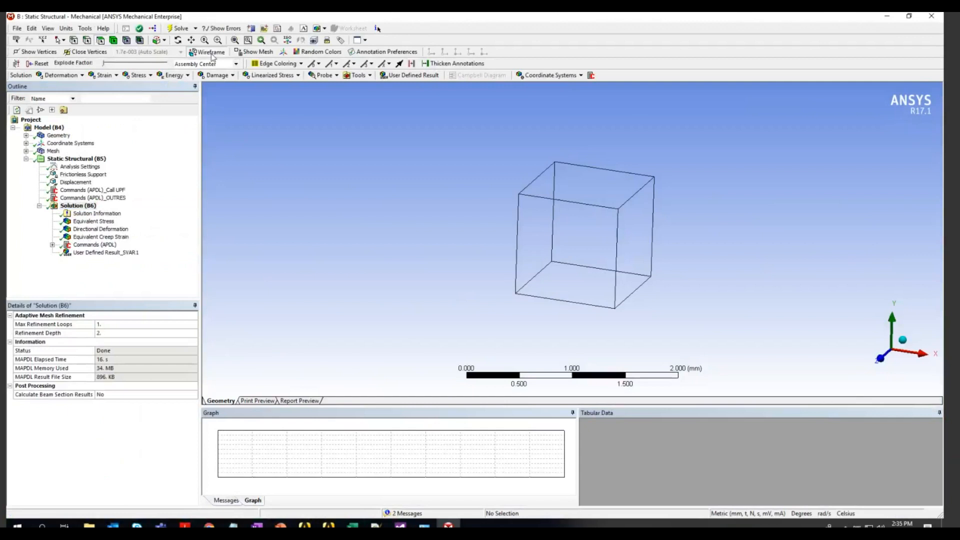
Inspect the Solid body under Geometry and select three edges of the cube's front face to check their length
{"action": "left_click", "coordinate": [26, 135]}
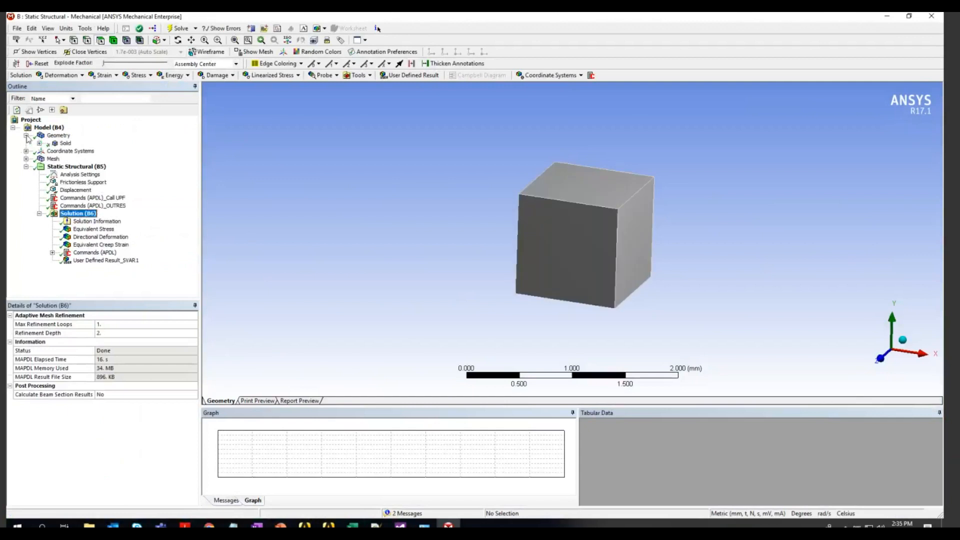
{"action": "left_click", "coordinate": [65, 143]}
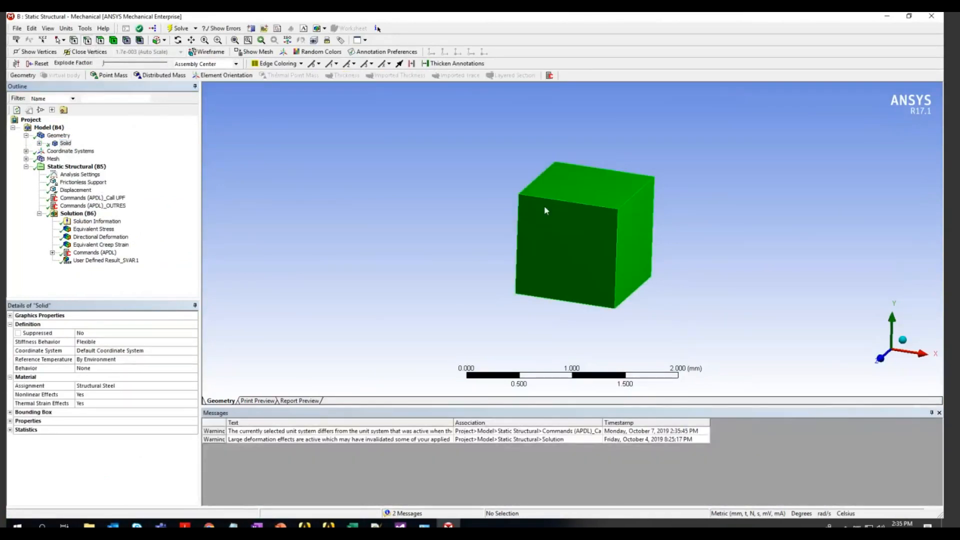
{"action": "left_click", "coordinate": [554, 202]}
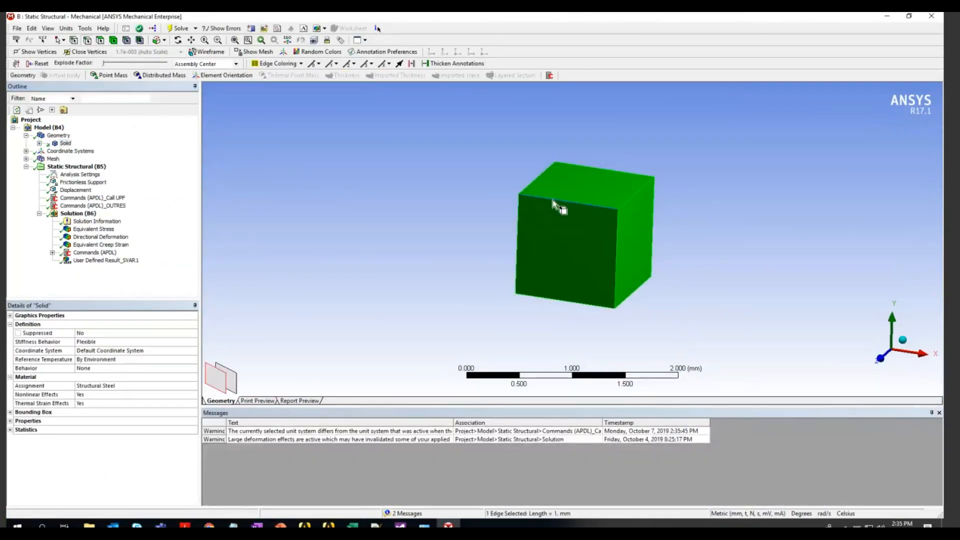
{"action": "left_click", "coordinate": [518, 236], "text": "ctrl"}
{"action": "left_click", "coordinate": [545, 303], "text": "ctrl"}
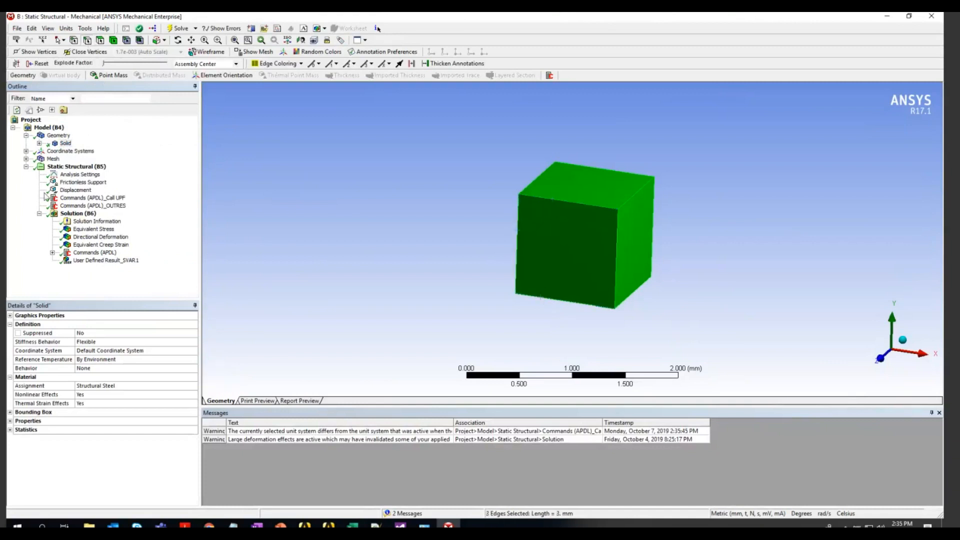
Review the mesh's Body Sizing, select the element filling the cube, and return to the Mesh details
{"action": "left_click", "coordinate": [28, 159]}
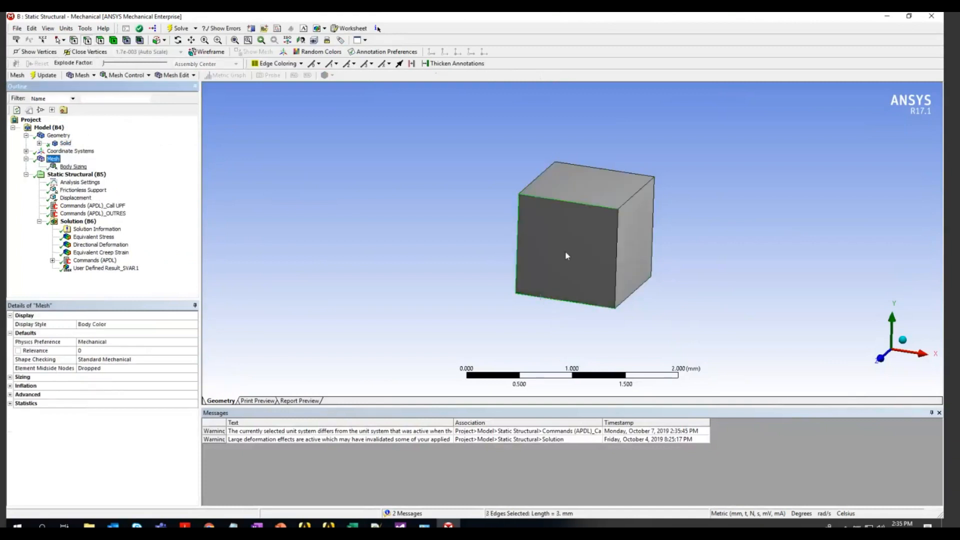
{"action": "left_click", "coordinate": [70, 167]}
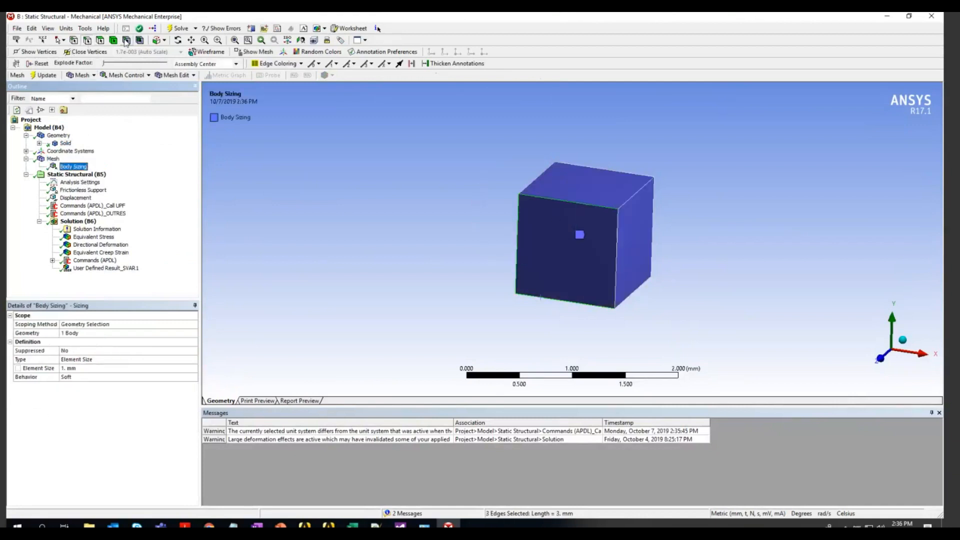
{"action": "left_click", "coordinate": [510, 156]}
{"action": "left_click", "coordinate": [140, 40]}
{"action": "left_click", "coordinate": [593, 256]}
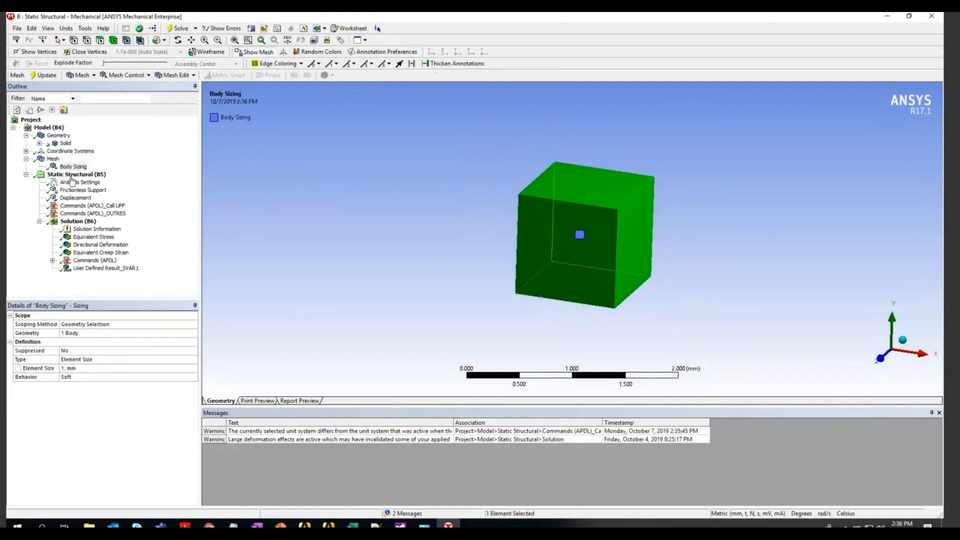
{"action": "left_click", "coordinate": [53, 159]}
Review the Static Structural environment and examine the Frictionless Support on the cube from several angles
{"action": "left_click", "coordinate": [72, 175]}
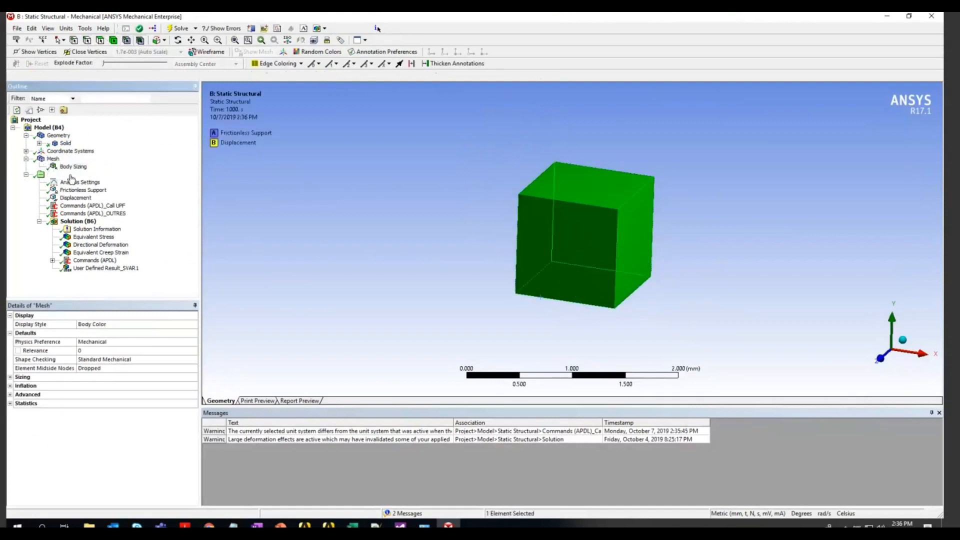
{"action": "middle_click_drag", "start_coordinate": [333, 285], "coordinate": [331, 324]}
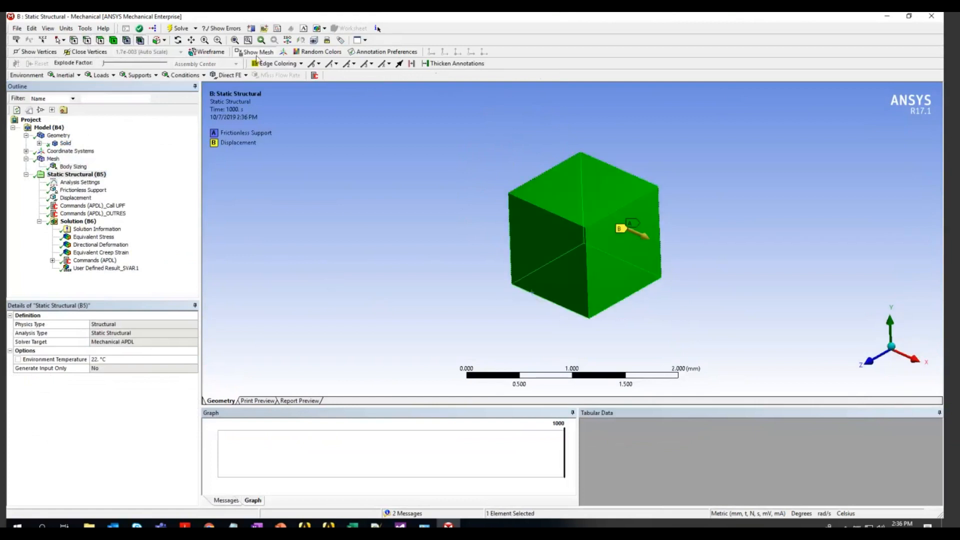
{"action": "left_click", "coordinate": [82, 190]}
{"action": "middle_click_drag", "start_coordinate": [432, 293], "coordinate": [338, 280]}
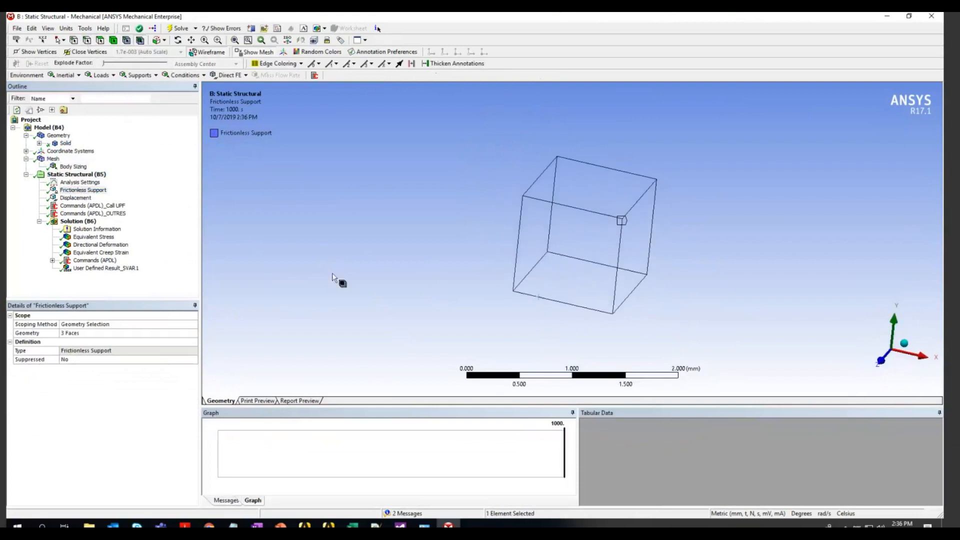
Examine the Displacement load on the cube's loaded face, finishing in the isometric view
{"action": "left_click", "coordinate": [76, 198]}
{"action": "middle_click_drag", "start_coordinate": [612, 272], "coordinate": [648, 298]}
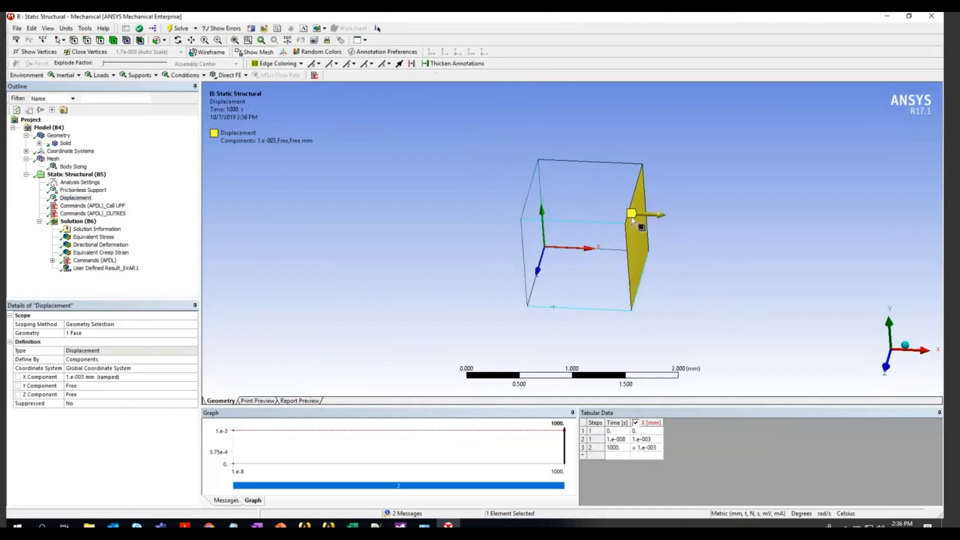
{"action": "middle_click_drag", "start_coordinate": [644, 289], "coordinate": [603, 265]}
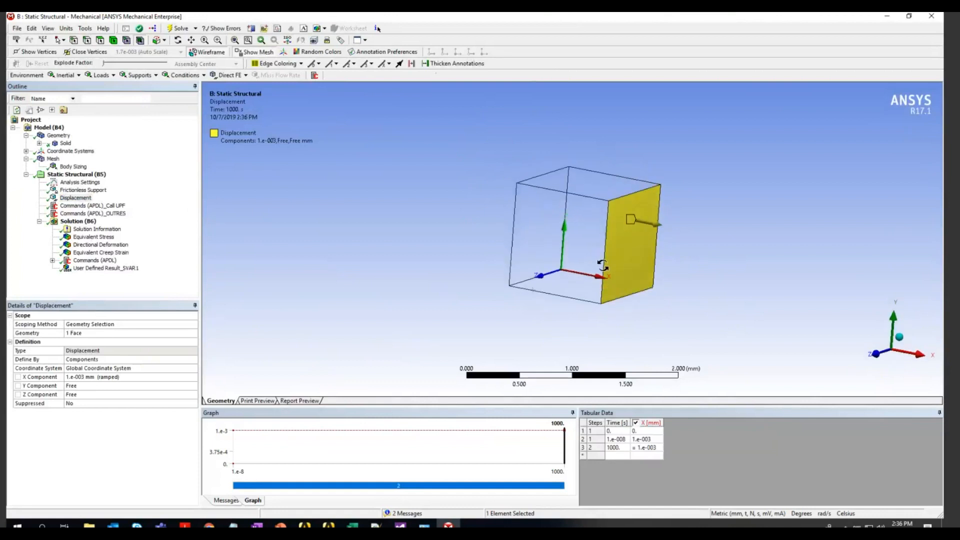
{"action": "left_click", "coordinate": [897, 337]}
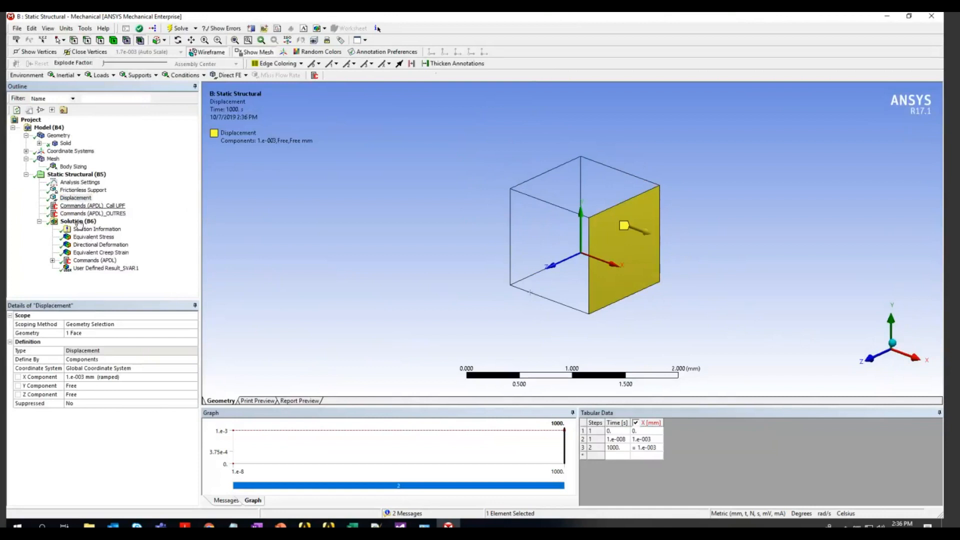
Open the solver files directory from Solution, open usercreep.F in Notepad++, and place the editor over the Mechanical window
{"action": "right_click", "coordinate": [77, 222]}
{"action": "left_click", "coordinate": [107, 279]}
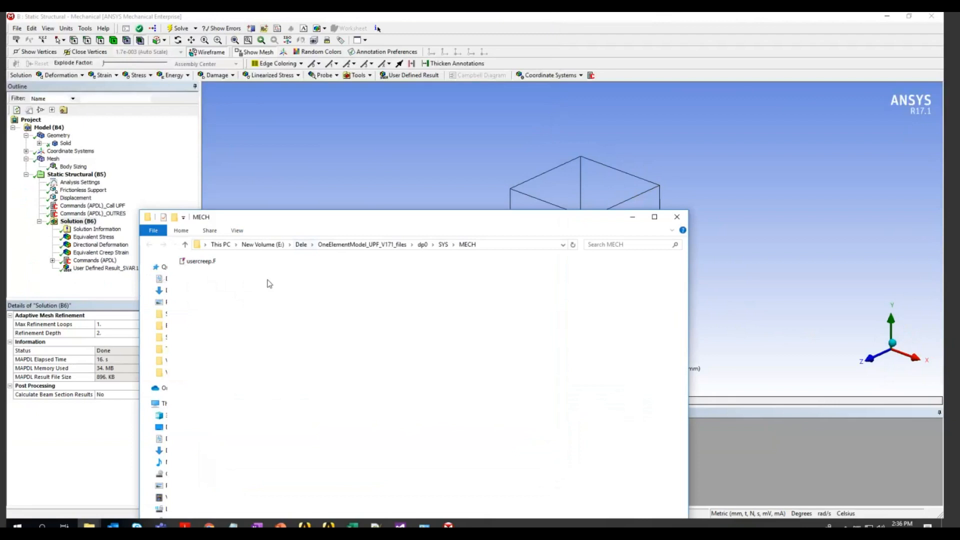
{"action": "right_click", "coordinate": [181, 260]}
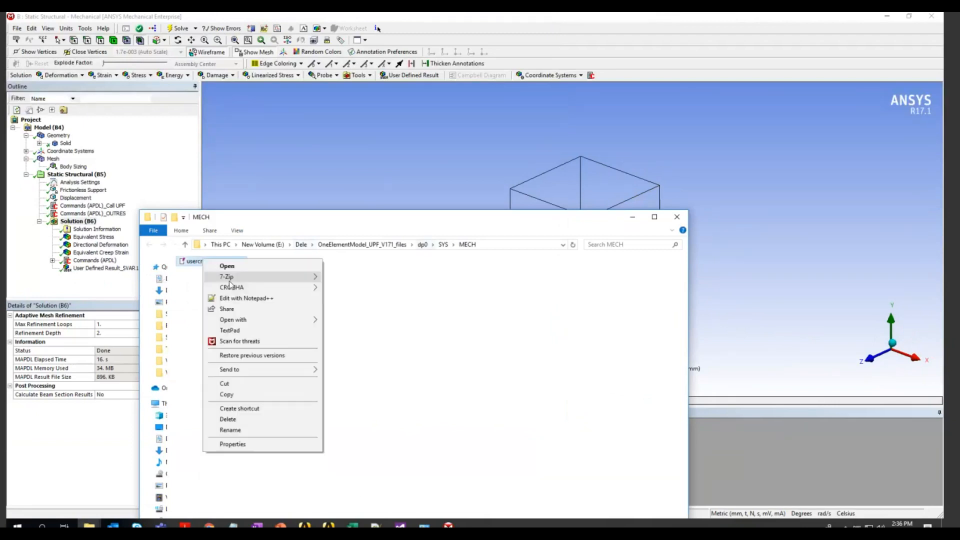
{"action": "left_click", "coordinate": [245, 297]}
{"action": "left_click_drag", "start_coordinate": [640, 337], "coordinate": [364, 94]}
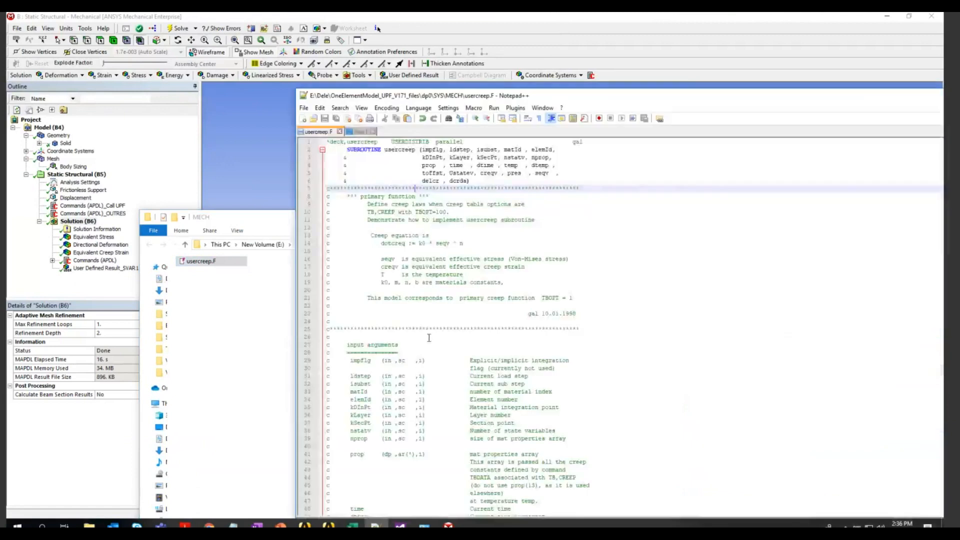
Show the Call UPF command snippet and highlight its /upf line and the usercreep.F file name
{"action": "left_click", "coordinate": [103, 206]}
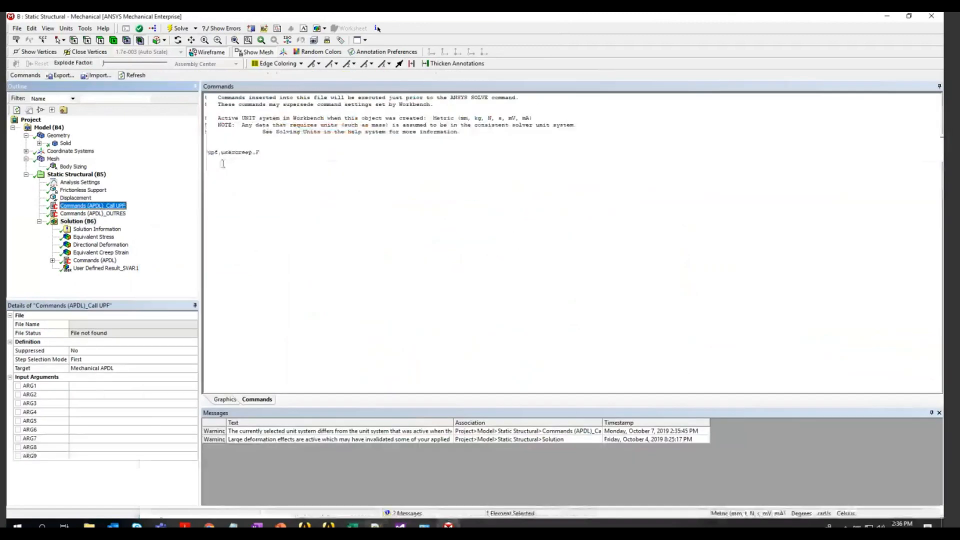
{"action": "left_click_drag", "start_coordinate": [274, 151], "coordinate": [198, 152]}
{"action": "left_click", "coordinate": [269, 157]}
{"action": "mouse_move", "coordinate": [262, 153]}
{"action": "left_mouse_down"}
{"action": "mouse_move", "coordinate": [204, 153]}
{"action": "mouse_move", "coordinate": [265, 152]}
{"action": "left_mouse_up"}
{"action": "left_click", "coordinate": [254, 152]}
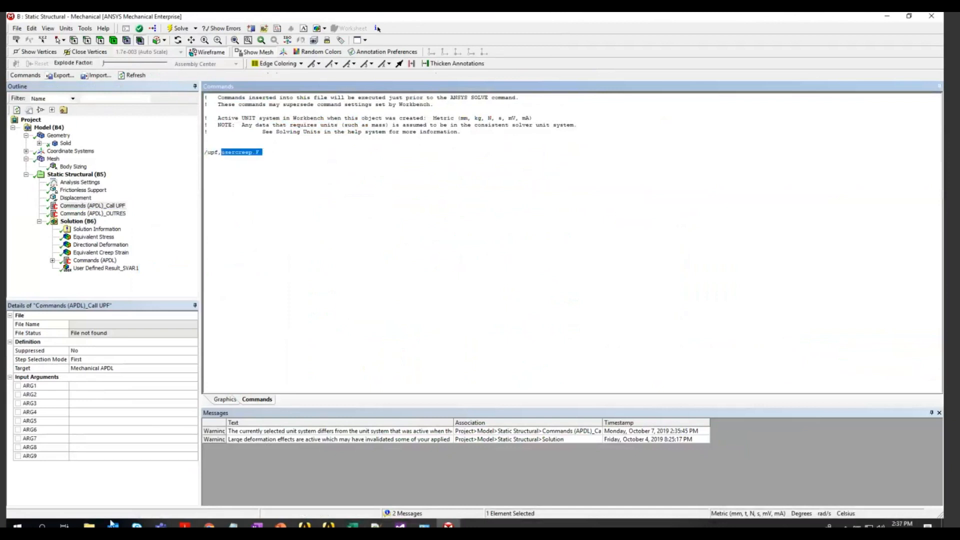
Check usercreep.F in the MECH solver folder against the file name highlighted in the Call UPF snippet
{"action": "left_click", "coordinate": [89, 525]}
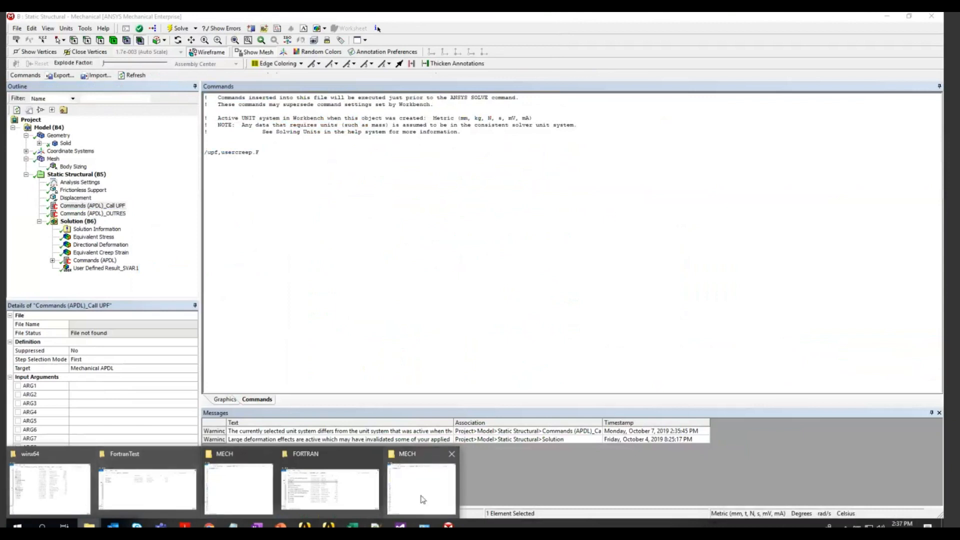
{"action": "left_click", "coordinate": [421, 498]}
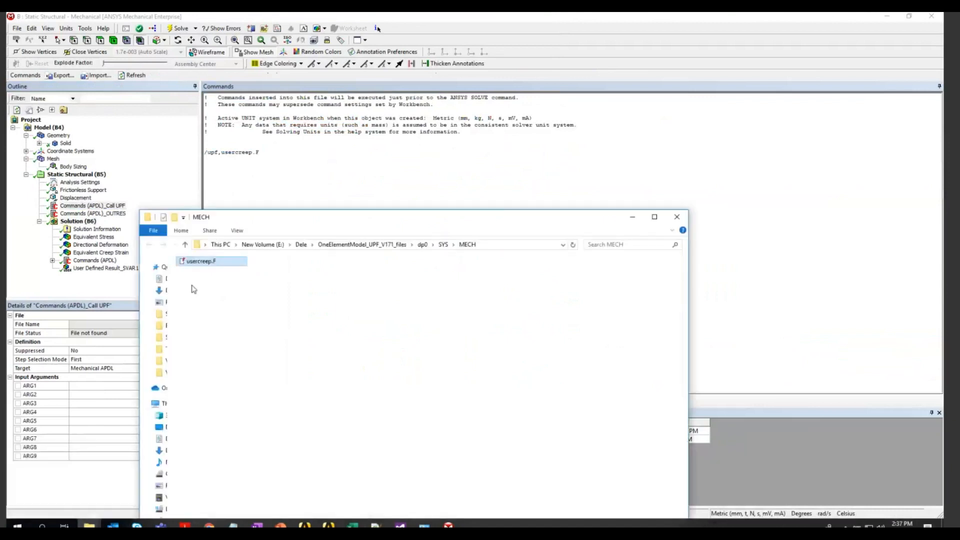
{"action": "left_click", "coordinate": [212, 263]}
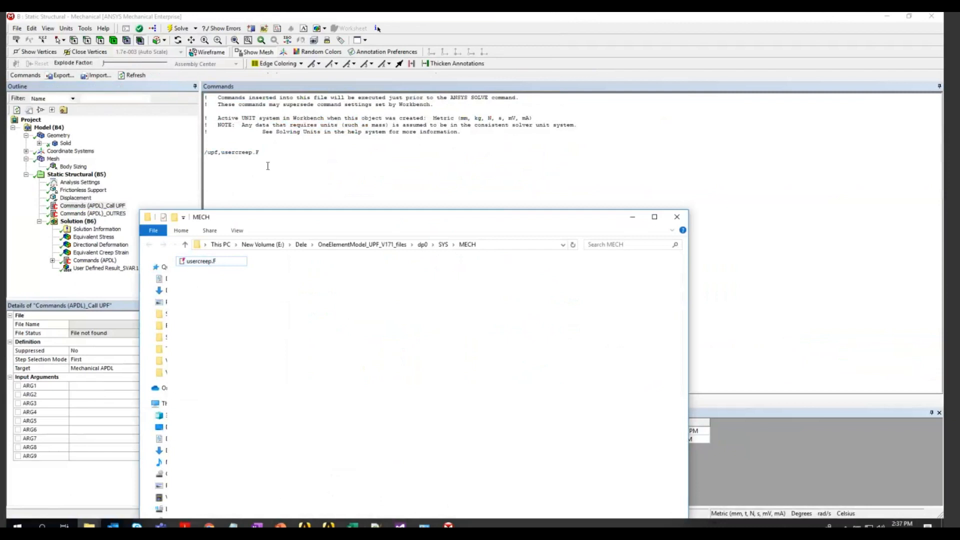
{"action": "left_click_drag", "start_coordinate": [281, 154], "coordinate": [221, 152]}
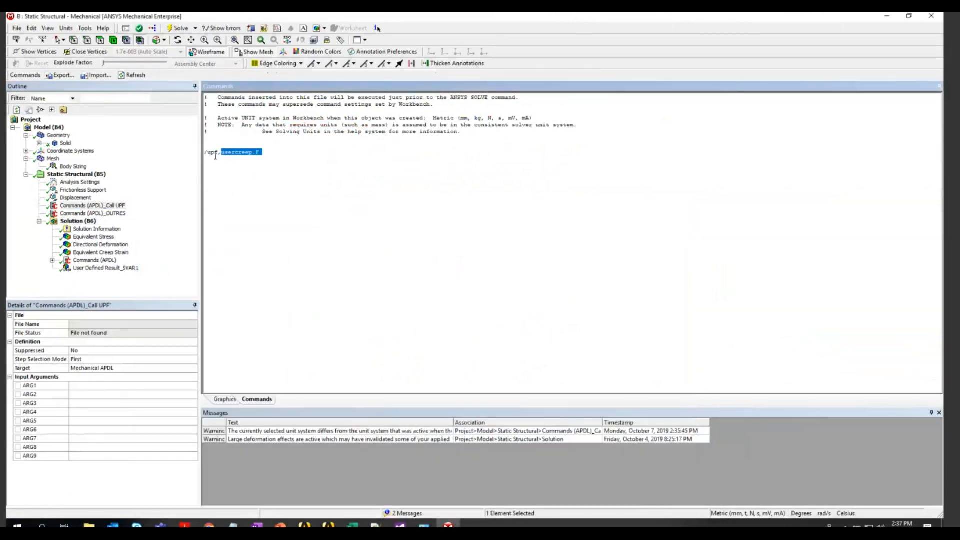
Show the OUTRES command snippet, highlight its outres lines with the SVAR item, and list its Step Selection Mode options
{"action": "left_click", "coordinate": [109, 214]}
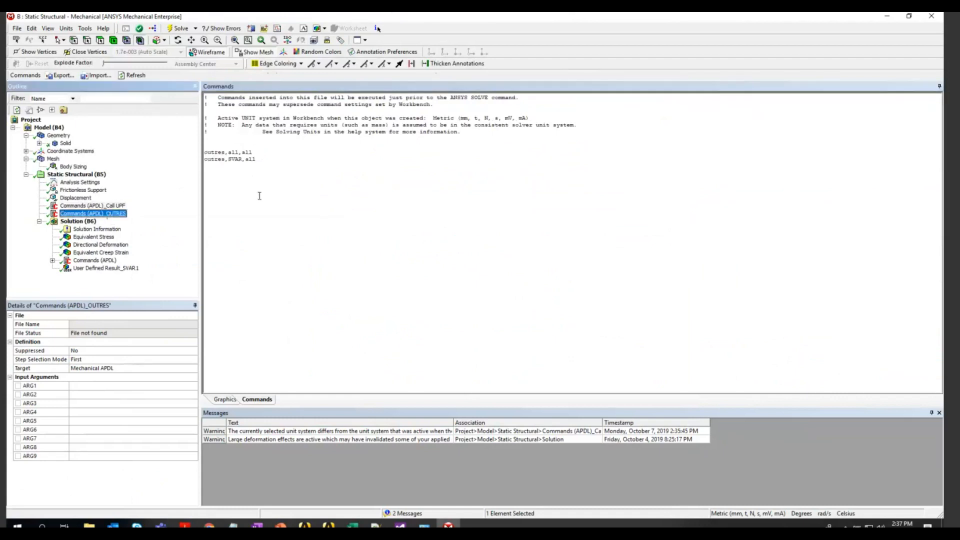
{"action": "left_click_drag", "start_coordinate": [255, 159], "coordinate": [199, 154]}
{"action": "left_click", "coordinate": [270, 176]}
{"action": "left_click_drag", "start_coordinate": [269, 169], "coordinate": [243, 157]}
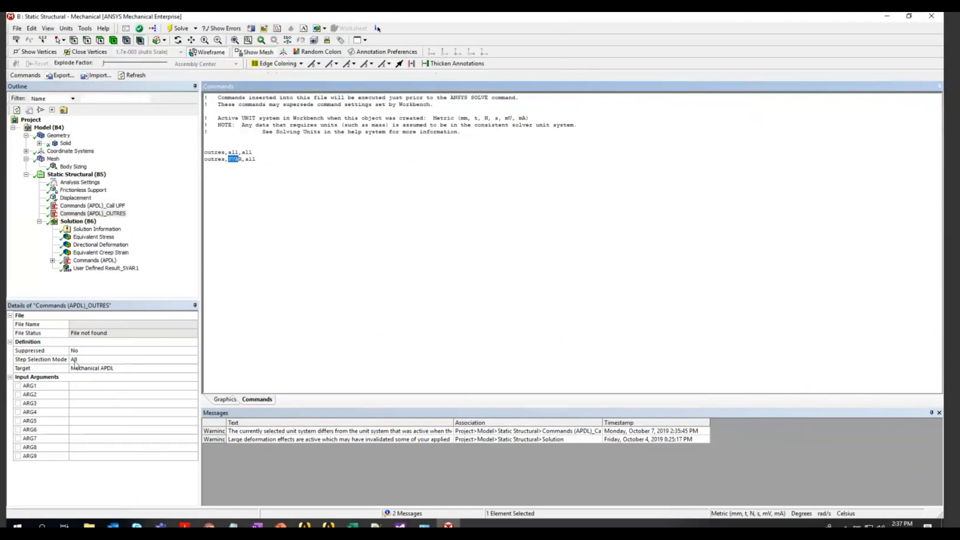
{"action": "left_click", "coordinate": [45, 359]}
{"action": "left_click", "coordinate": [193, 359]}
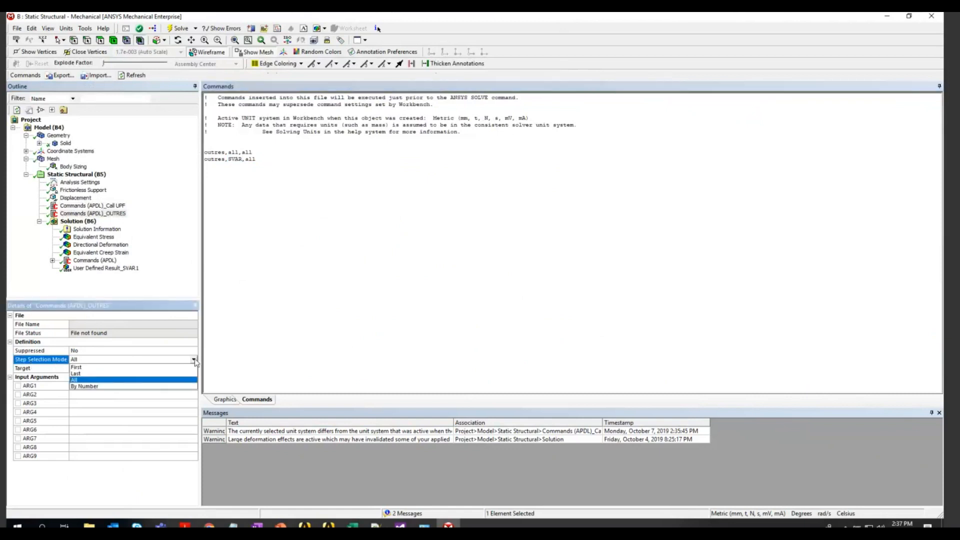
Show the Call UPF command snippet again, highlight its /upf line, and check its Step Selection Mode
{"action": "left_click", "coordinate": [93, 205]}
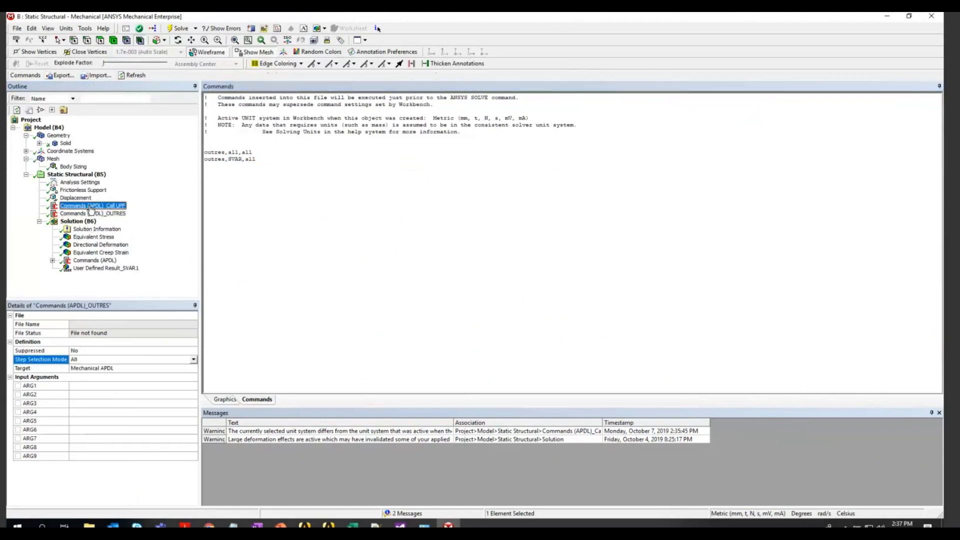
{"action": "left_click_drag", "start_coordinate": [269, 155], "coordinate": [188, 152]}
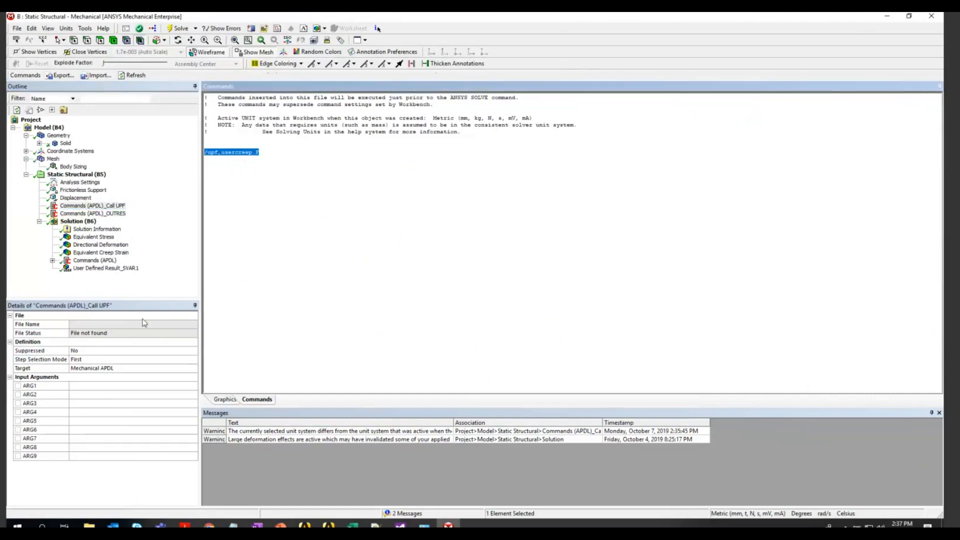
{"action": "left_click", "coordinate": [84, 361]}
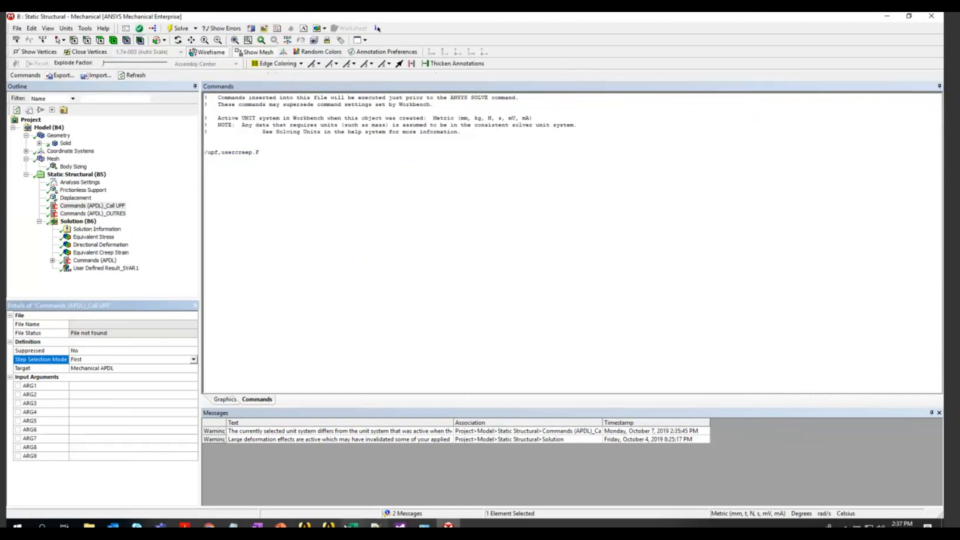
Expand the Creep Controls in Analysis Settings and open the Static Structural system's Engineering Data in Workbench
{"action": "left_click", "coordinate": [84, 183]}
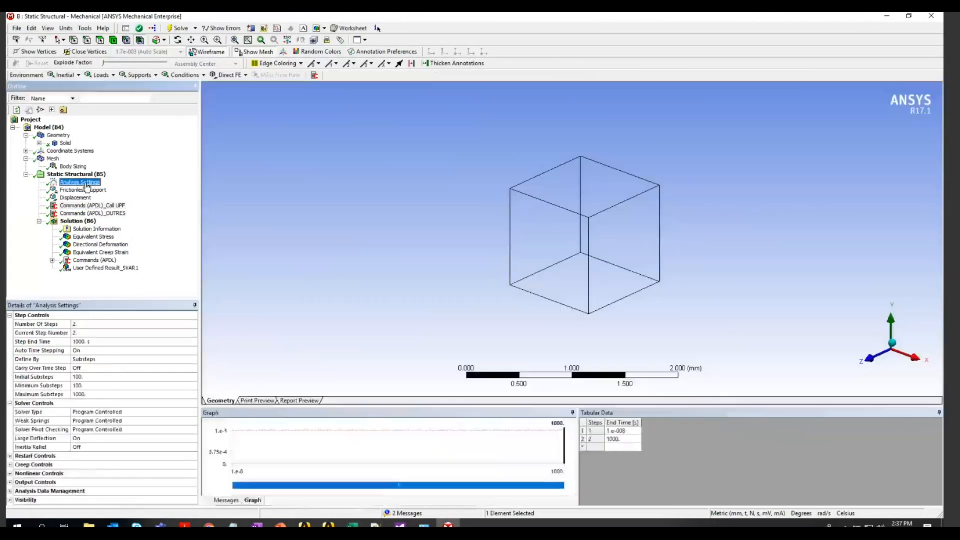
{"action": "left_click", "coordinate": [10, 465]}
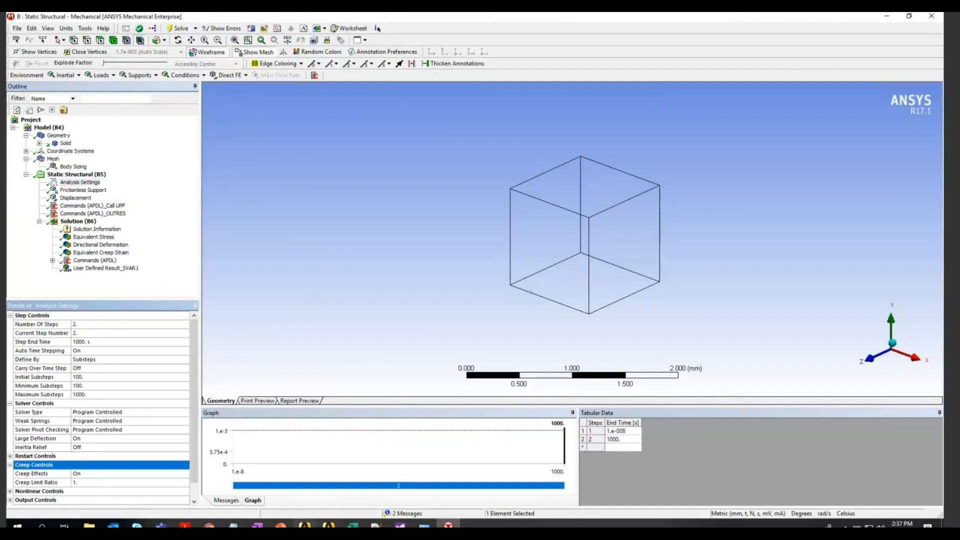
{"action": "mouse_move", "coordinate": [328, 524]}
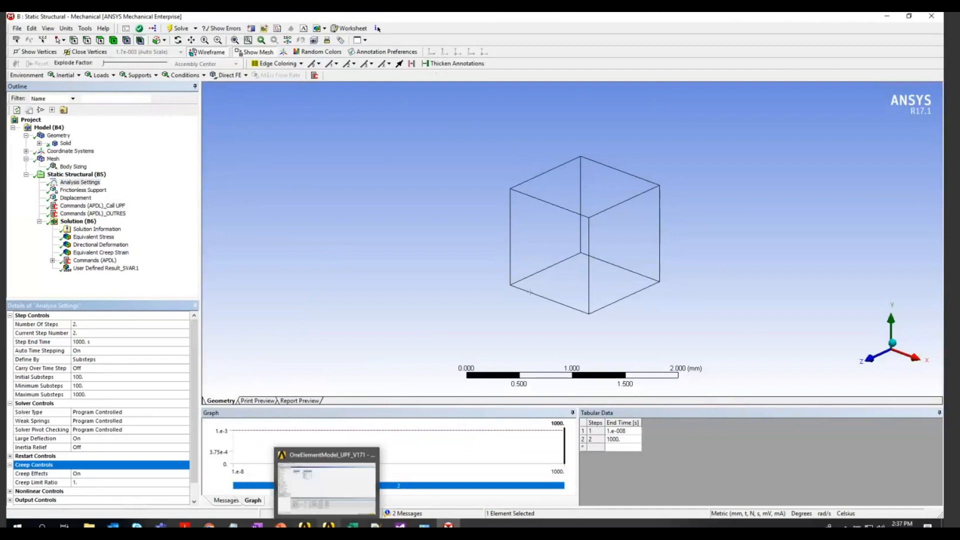
{"action": "left_click", "coordinate": [352, 484]}
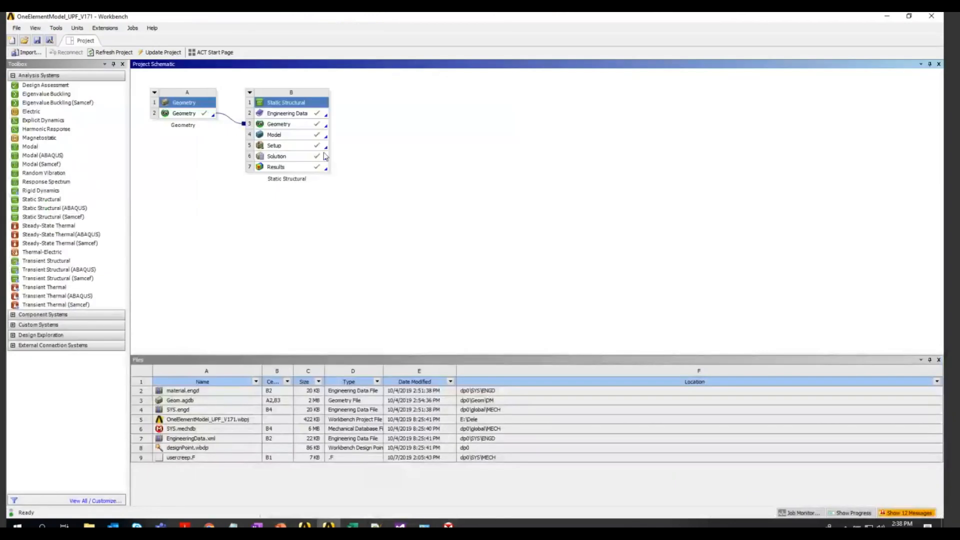
{"action": "left_click", "coordinate": [293, 116]}
{"action": "double_click", "coordinate": [292, 115]}
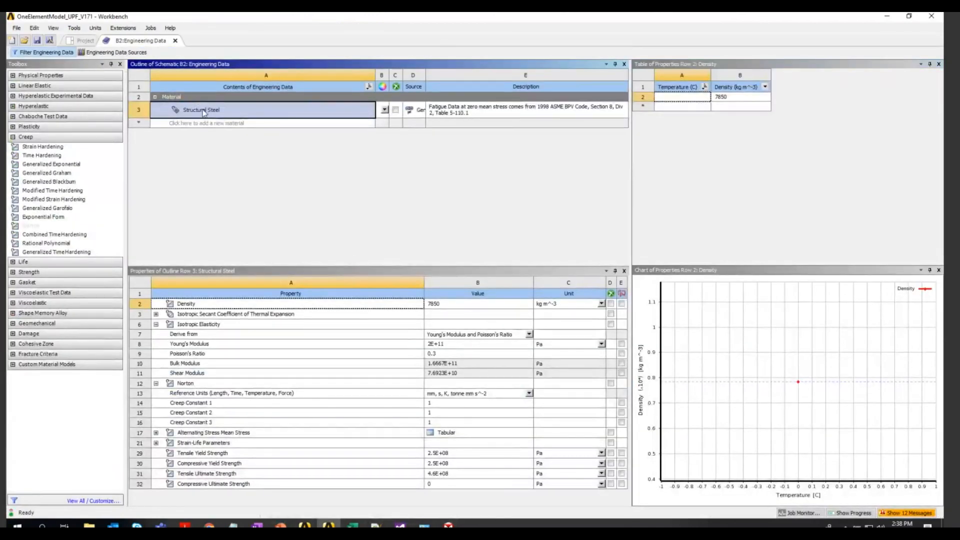
Inspect Structural Steel's Norton creep model, the other available creep models, and Creep Constants 1 to 3
{"action": "left_click", "coordinate": [203, 110]}
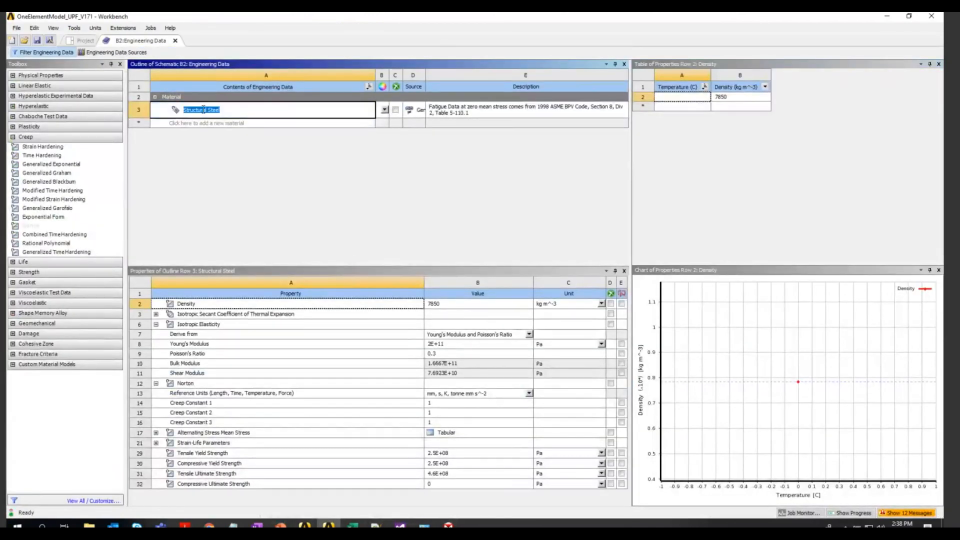
{"action": "left_click", "coordinate": [156, 383]}
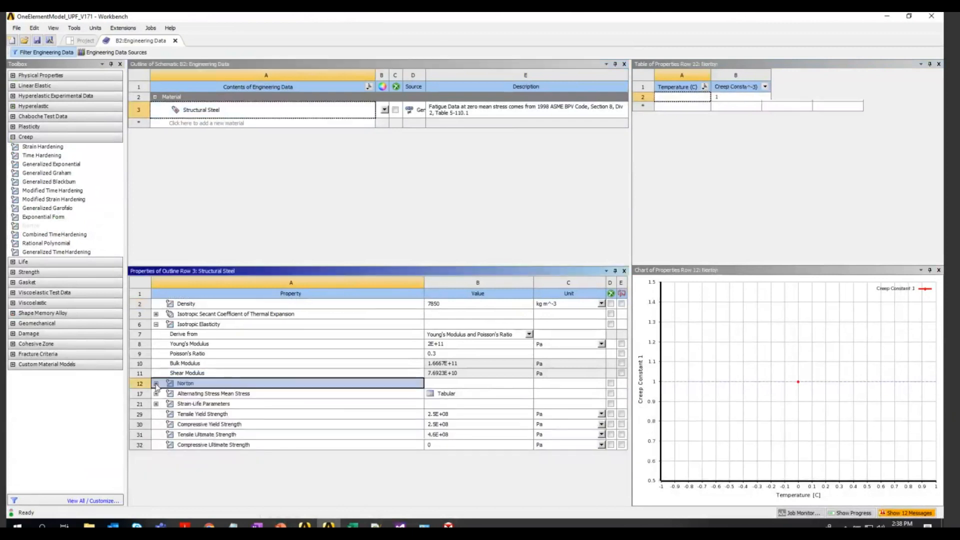
{"action": "left_click", "coordinate": [156, 384]}
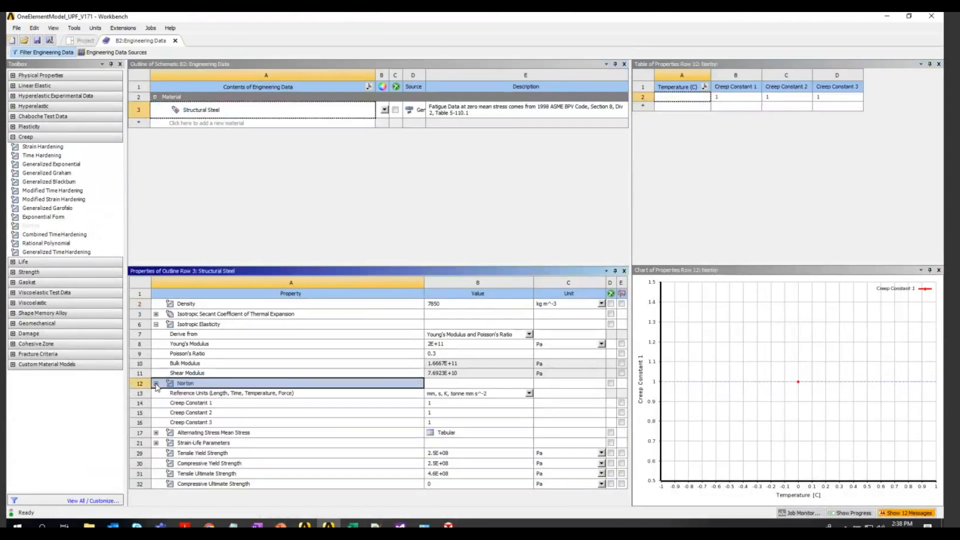
{"action": "left_click", "coordinate": [50, 155]}
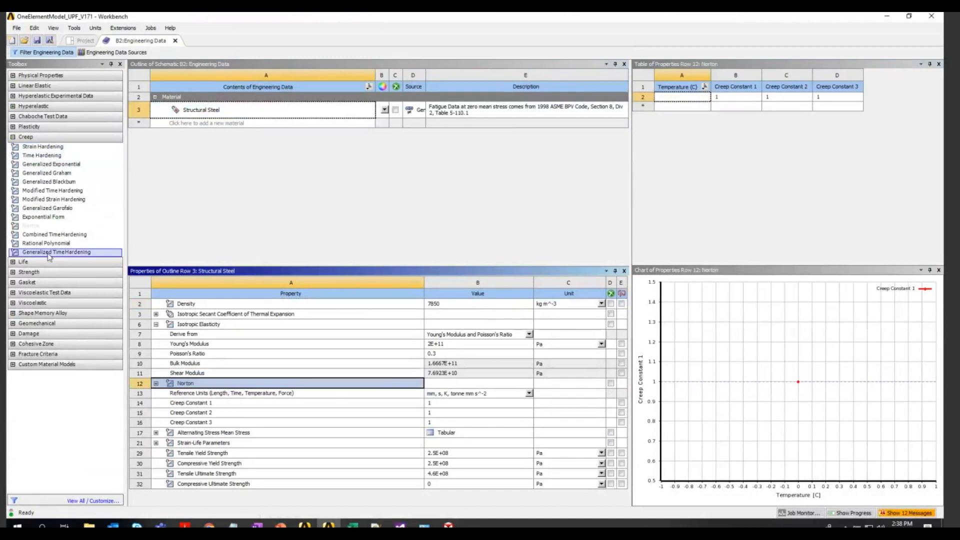
{"action": "left_click", "coordinate": [433, 404]}
{"action": "left_click", "coordinate": [435, 413]}
{"action": "left_click", "coordinate": [433, 403]}
{"action": "left_click", "coordinate": [434, 413]}
{"action": "left_click", "coordinate": [436, 423]}
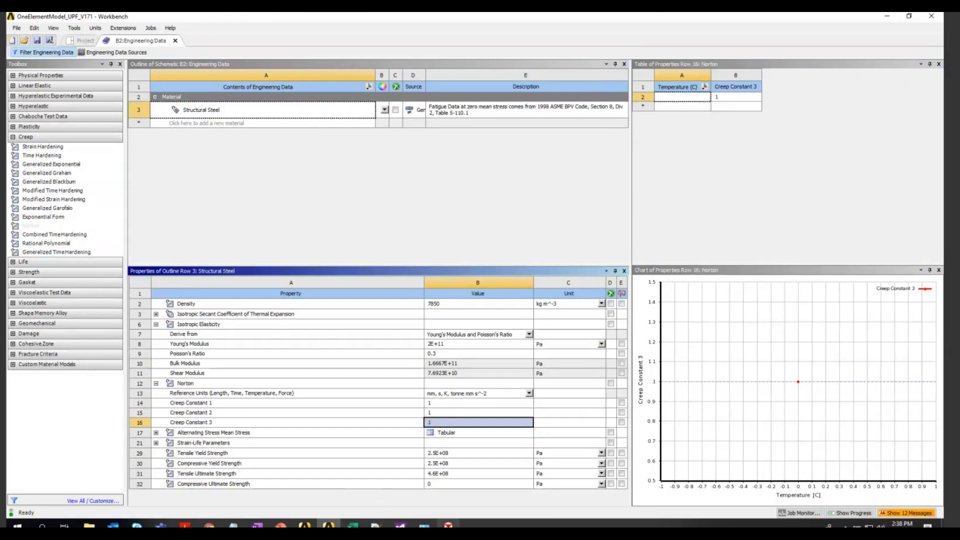
Switch back to Mechanical and check the Creep Effects setting in Analysis Settings
{"action": "left_click", "coordinate": [447, 523]}
{"action": "scroll", "coordinate": [37, 419], "scroll_direction": "down", "scroll_amount": 1}
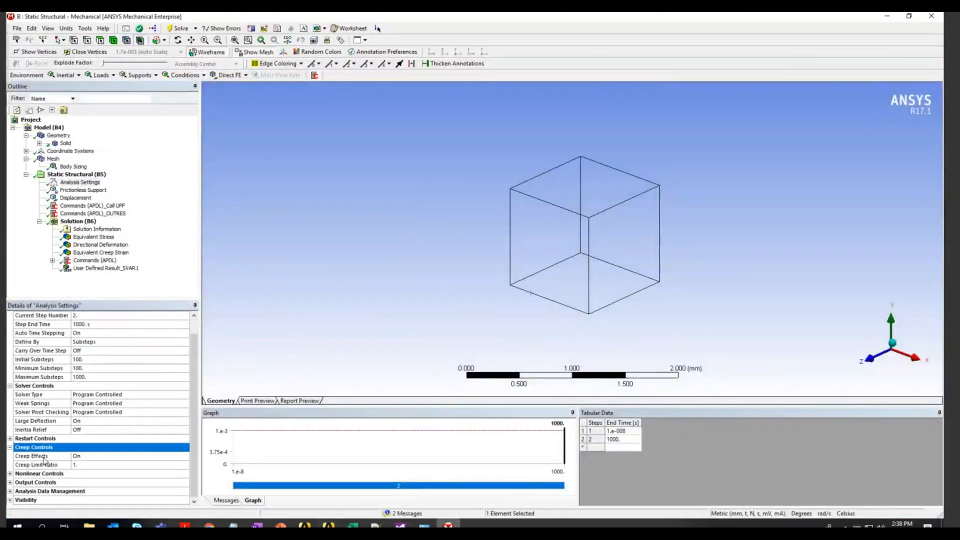
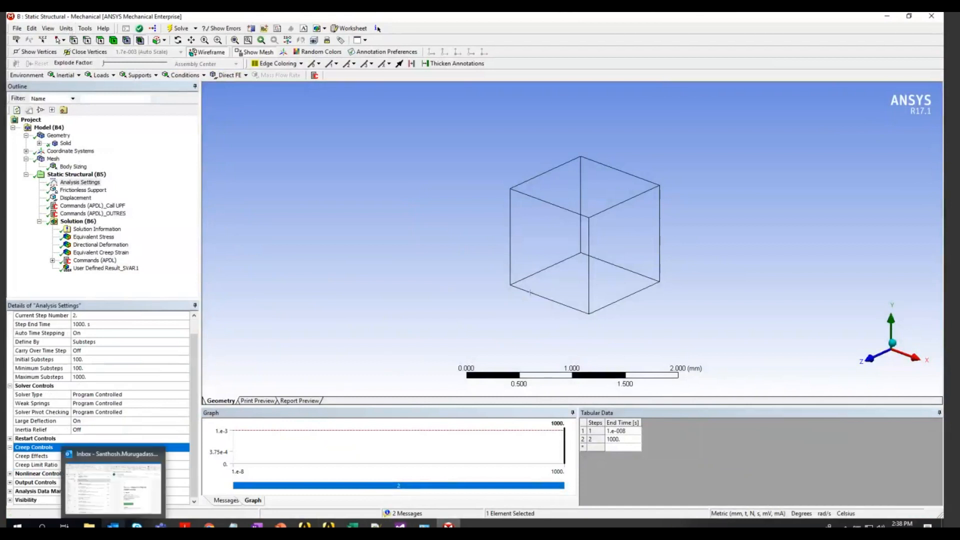
{"action": "right_click", "coordinate": [118, 525]}
{"action": "left_click", "coordinate": [375, 295]}
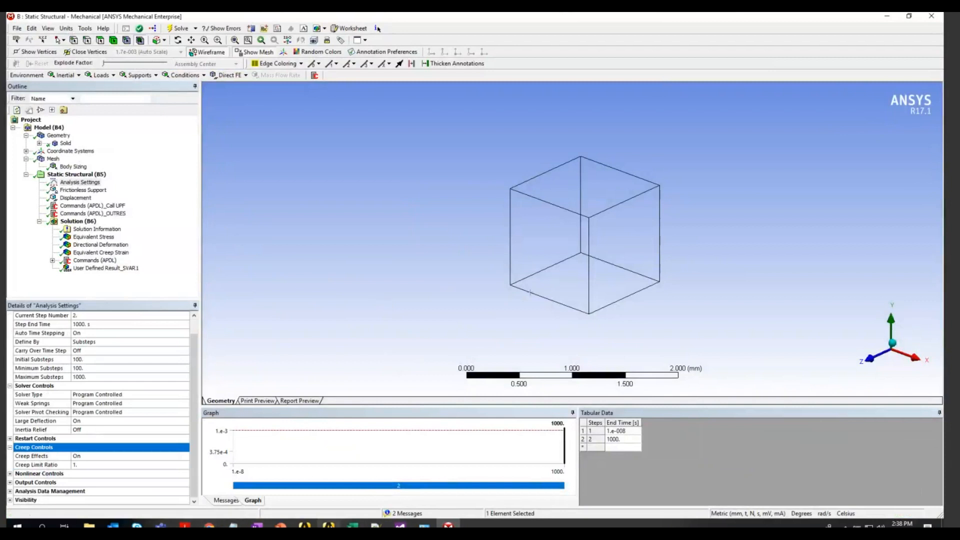
{"action": "left_click", "coordinate": [328, 524]}
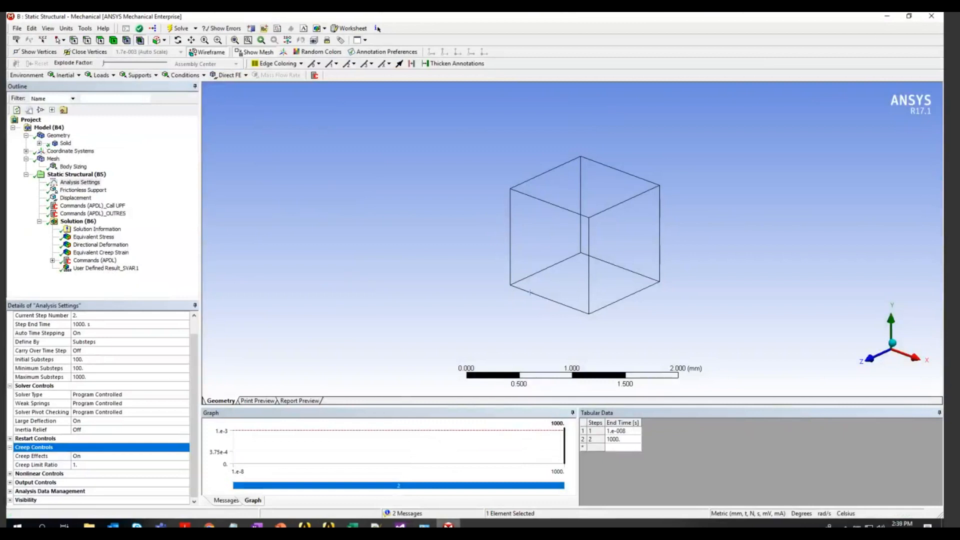
Show the command snippet under the Solid body and highlight its tbdele,creep,matid line
{"action": "left_click", "coordinate": [39, 143]}
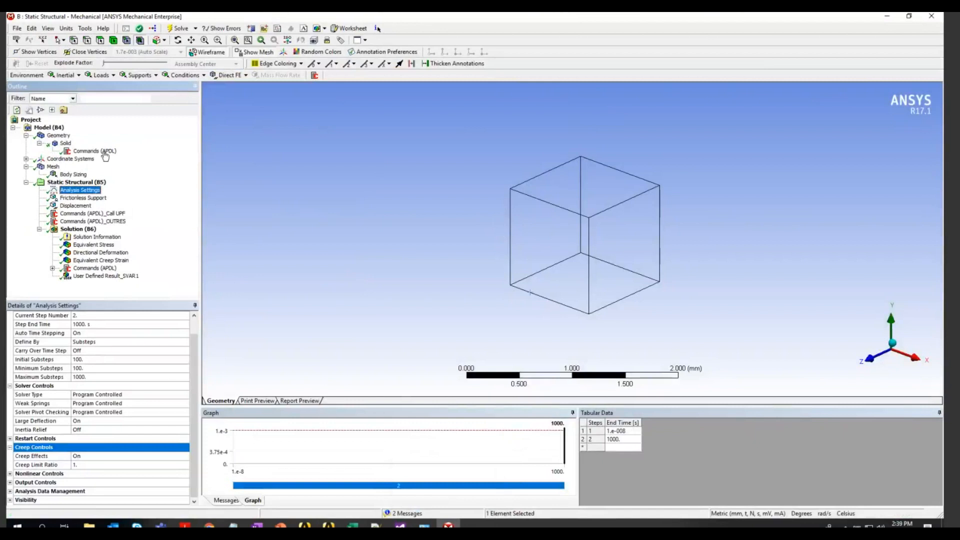
{"action": "left_click", "coordinate": [87, 151]}
{"action": "left_click_drag", "start_coordinate": [274, 167], "coordinate": [192, 166]}
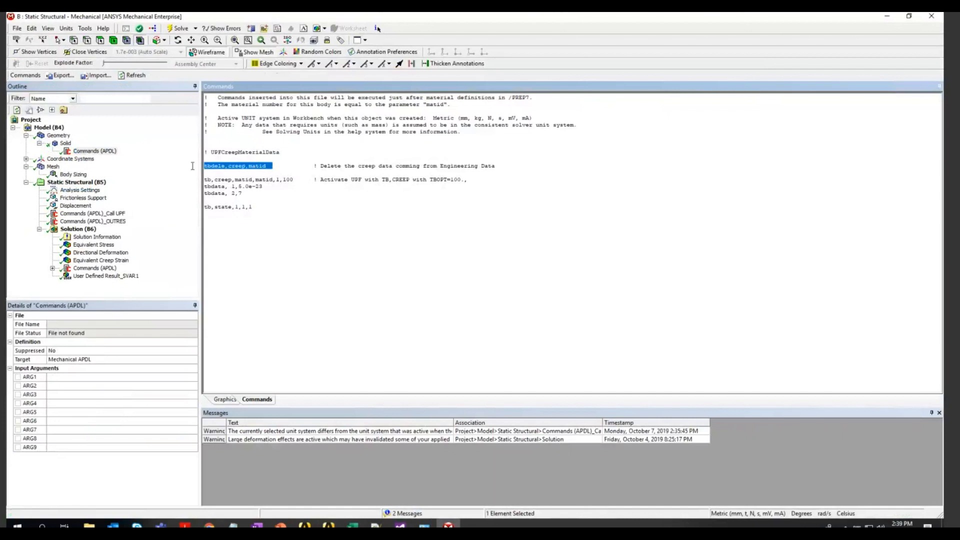
{"action": "left_click_drag", "start_coordinate": [277, 167], "coordinate": [204, 157]}
Highlight the TBOPT value 100 in the snippet's tb,creep line and check the tbdata lines below it
{"action": "mouse_move", "coordinate": [285, 168]}
{"action": "left_mouse_down"}
{"action": "mouse_move", "coordinate": [206, 159]}
{"action": "mouse_move", "coordinate": [212, 179]}
{"action": "mouse_move", "coordinate": [294, 179]}
{"action": "left_mouse_up"}
{"action": "left_click", "coordinate": [281, 179]}
{"action": "left_click", "coordinate": [284, 193]}
{"action": "double_click", "coordinate": [292, 179]}
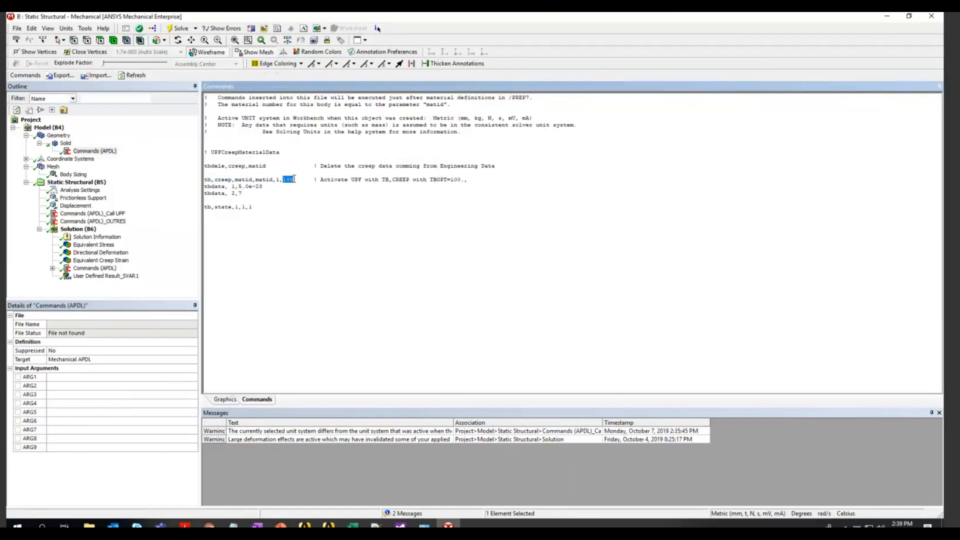
{"action": "left_click", "coordinate": [282, 178]}
{"action": "left_click_drag", "start_coordinate": [282, 178], "coordinate": [306, 181]}
Switch to usercreep.F in Notepad++ and highlight the c1 constant in the delcr equation
{"action": "left_click", "coordinate": [375, 525]}
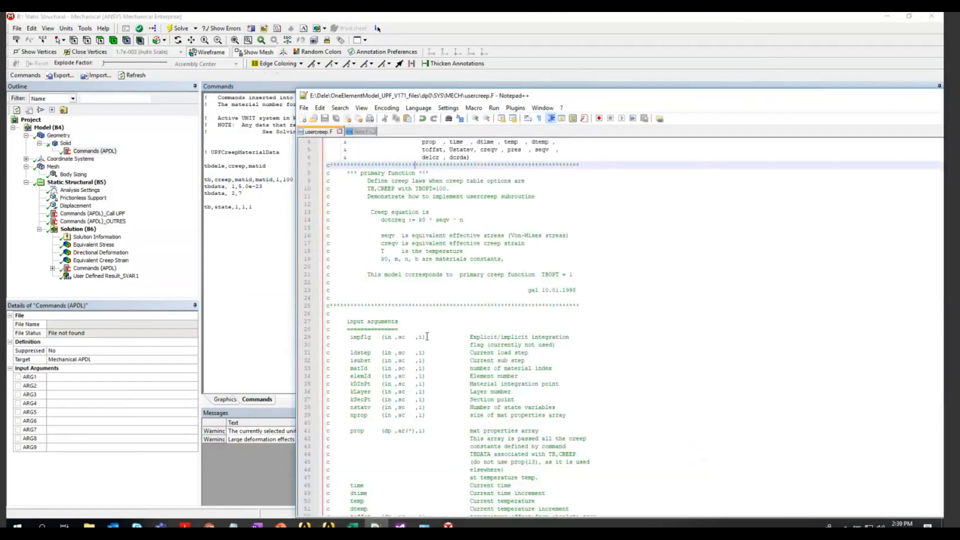
{"action": "scroll", "coordinate": [427, 336], "scroll_direction": "down", "scroll_amount": 20}
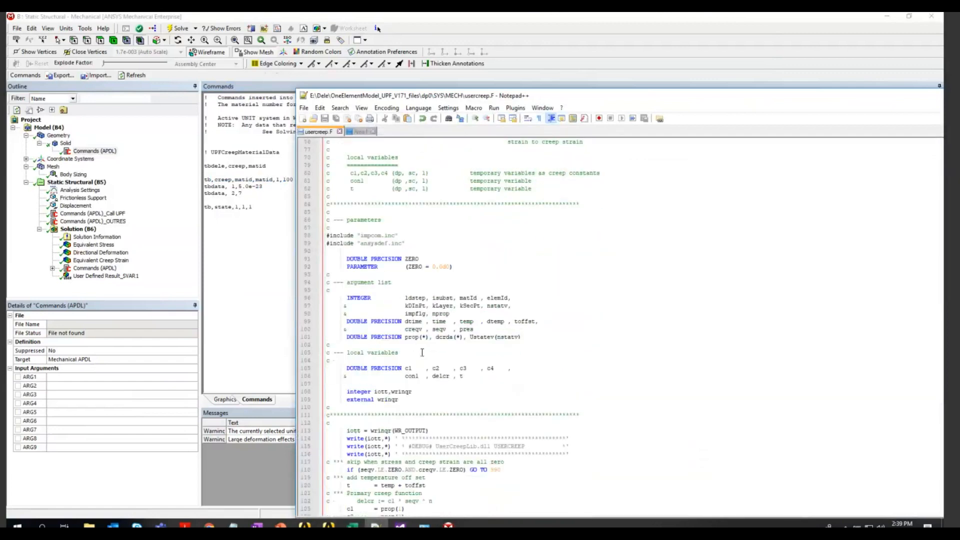
{"action": "scroll", "coordinate": [421, 353], "scroll_direction": "down", "scroll_amount": 3}
{"action": "double_click", "coordinate": [470, 376]}
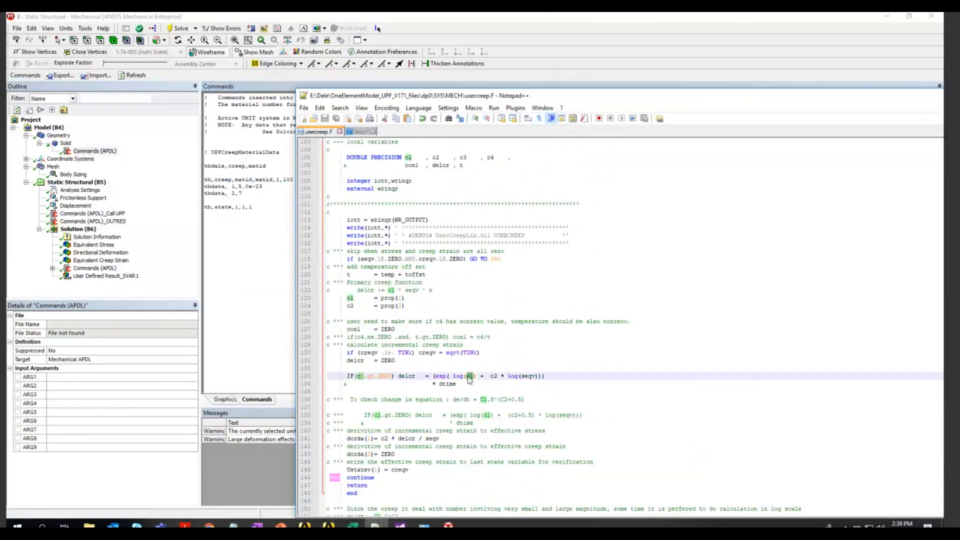
{"action": "scroll", "coordinate": [466, 263], "scroll_direction": "up", "scroll_amount": 13}
{"action": "scroll", "coordinate": [467, 263], "scroll_direction": "down", "scroll_amount": 8}
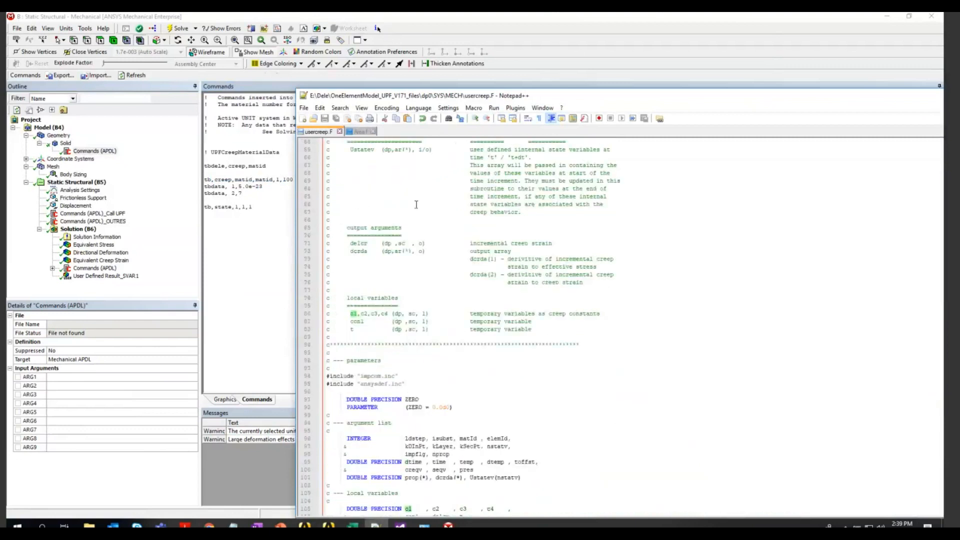
Highlight c2 in the delcr equation and the prop(1) and prop(2) assignments, comparing them with the snippet's tbdata lines
{"action": "double_click", "coordinate": [494, 492]}
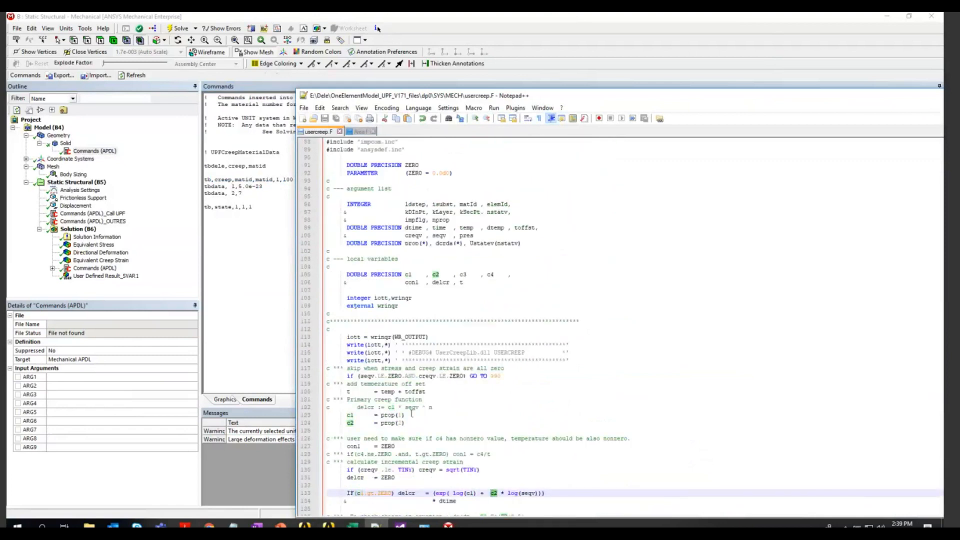
{"action": "left_click_drag", "start_coordinate": [404, 415], "coordinate": [379, 415]}
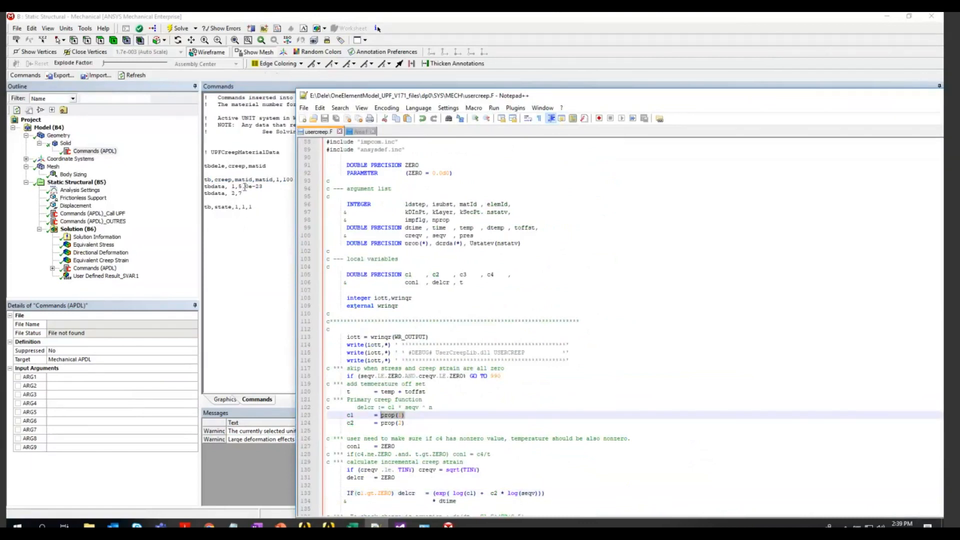
{"action": "left_click_drag", "start_coordinate": [405, 423], "coordinate": [381, 424]}
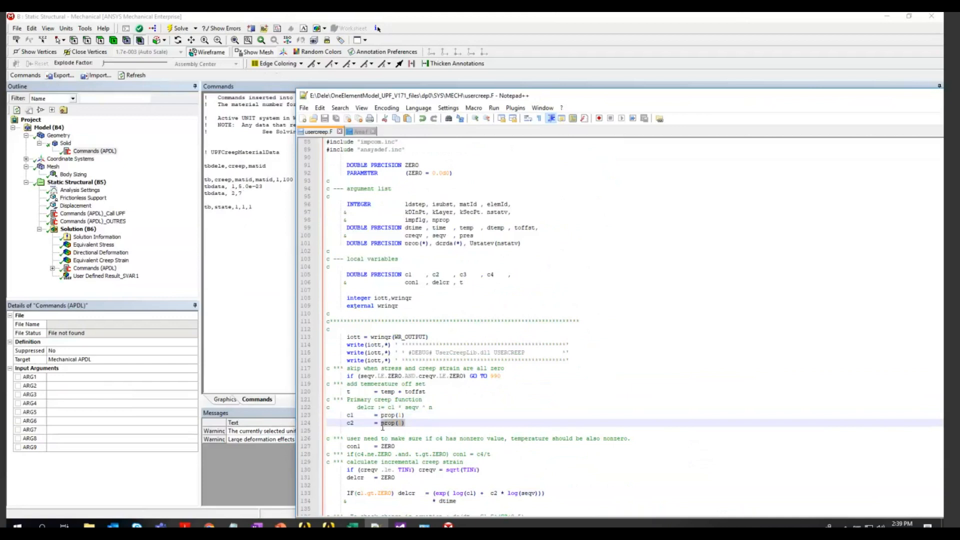
Return to Mechanical and highlight the tb,state,1,1,1 line in the Solid body's command snippet
{"action": "left_click", "coordinate": [235, 207]}
{"action": "left_click_drag", "start_coordinate": [253, 207], "coordinate": [194, 203]}
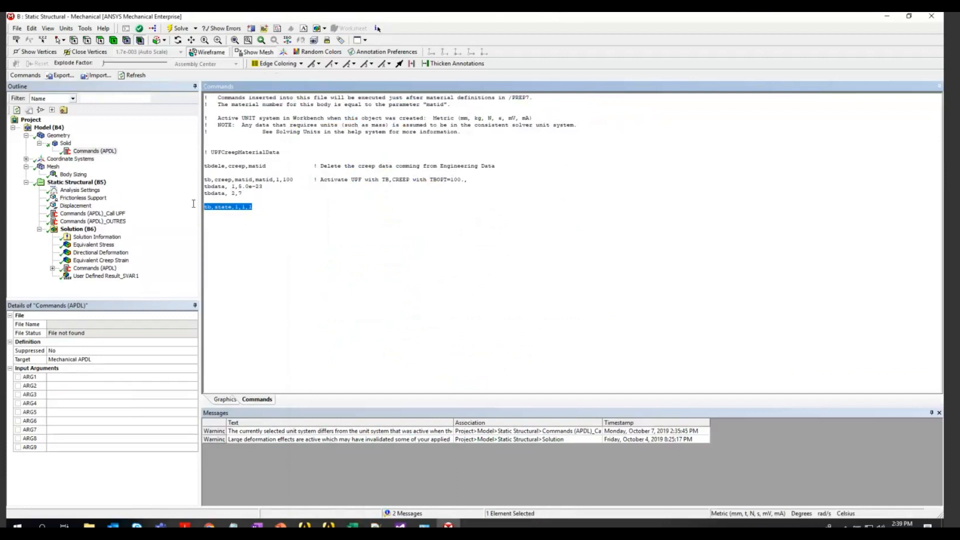
{"action": "left_click_drag", "start_coordinate": [281, 212], "coordinate": [189, 207]}
Show Analysis Settings, check the Initial Stress and time-zero row in Ansys_UserCreep_Verification.xlsx in Excel, and return to Mechanical
{"action": "left_click", "coordinate": [84, 193]}
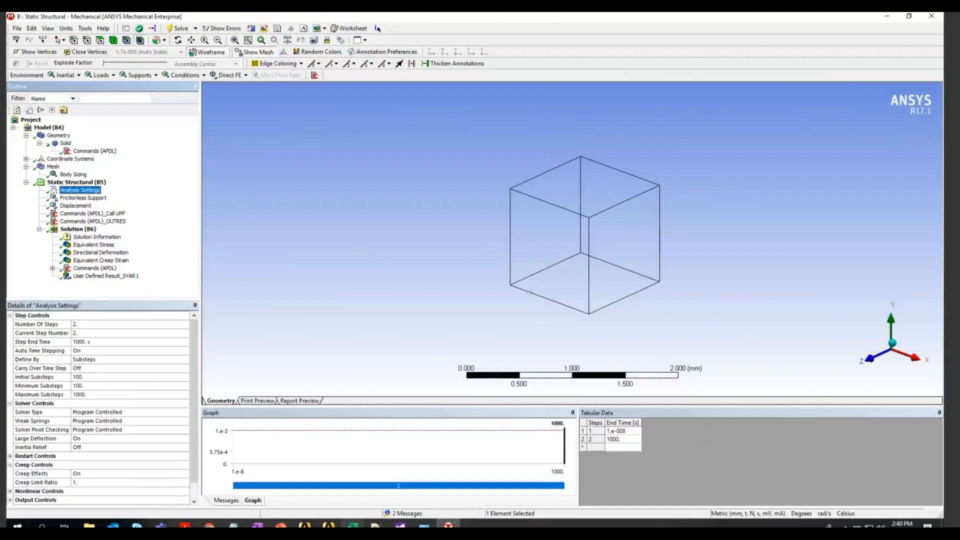
{"action": "left_click", "coordinate": [353, 525]}
{"action": "left_click", "coordinate": [190, 329]}
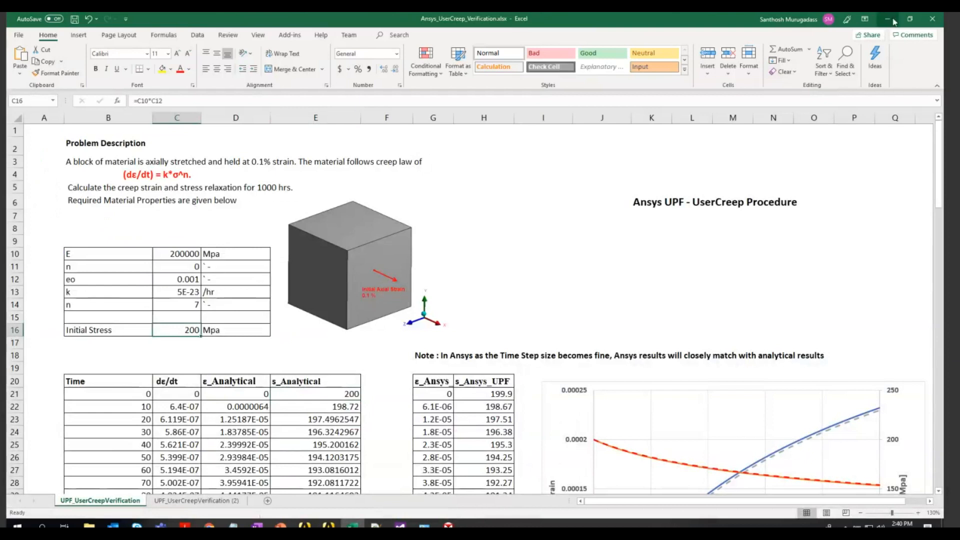
{"action": "left_click", "coordinate": [341, 397]}
{"action": "left_click_drag", "start_coordinate": [341, 396], "coordinate": [142, 395]}
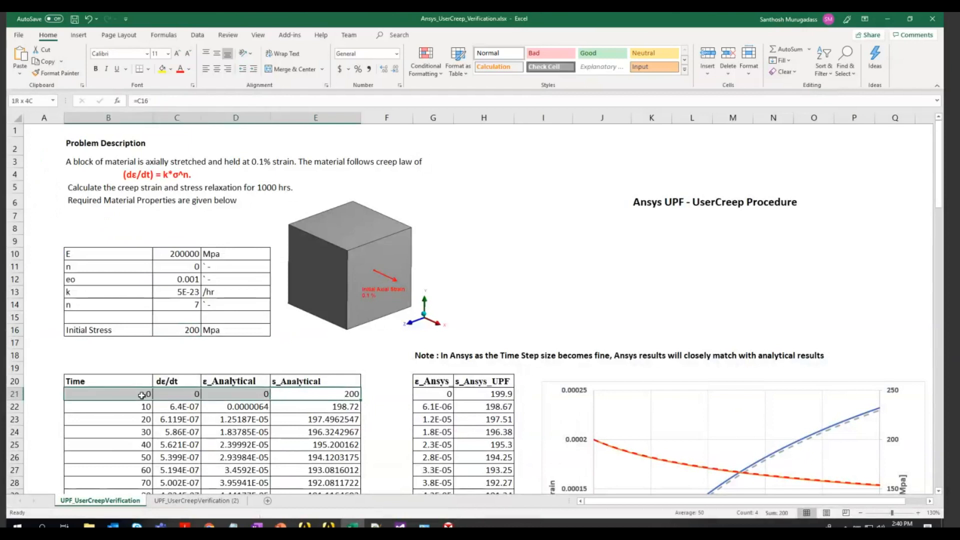
{"action": "left_click", "coordinate": [890, 23]}
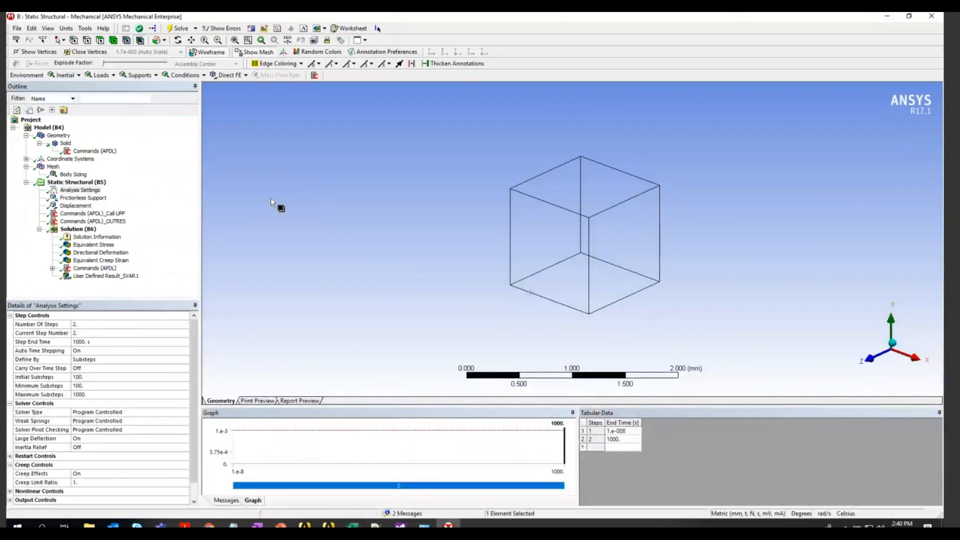
Set the current step number to 1 in Analysis Settings and check that step's end time
{"action": "left_click", "coordinate": [87, 190]}
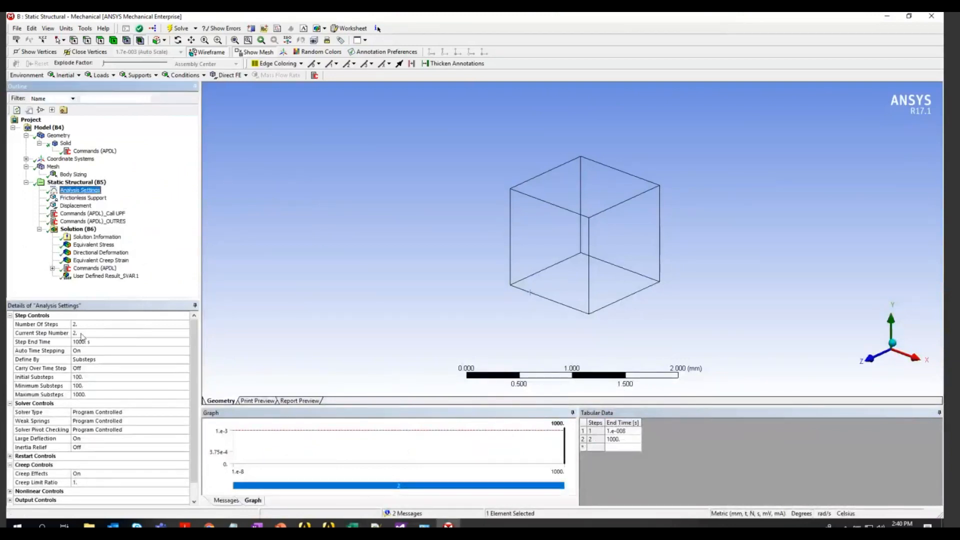
{"action": "left_click", "coordinate": [87, 333]}
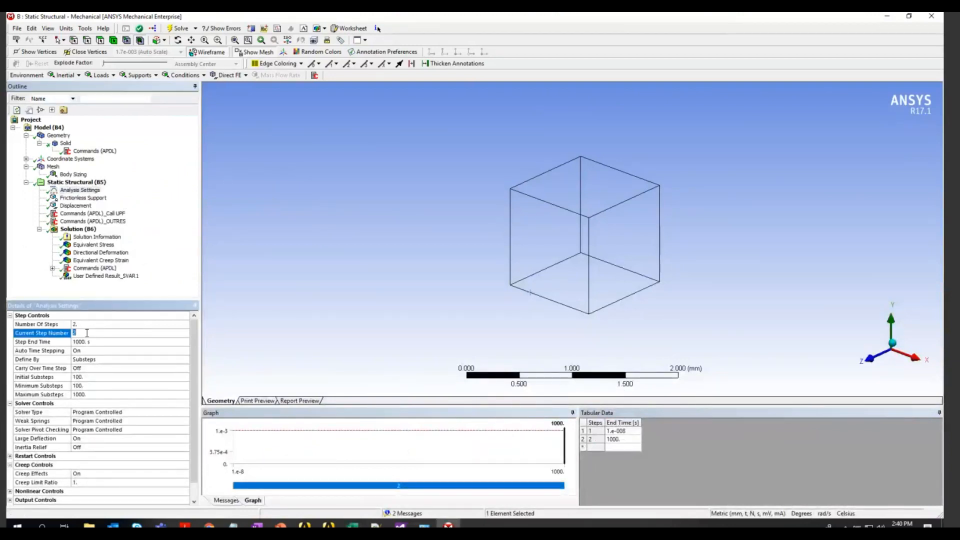
{"action": "type", "text": "1"}
{"action": "key", "text": "Return"}
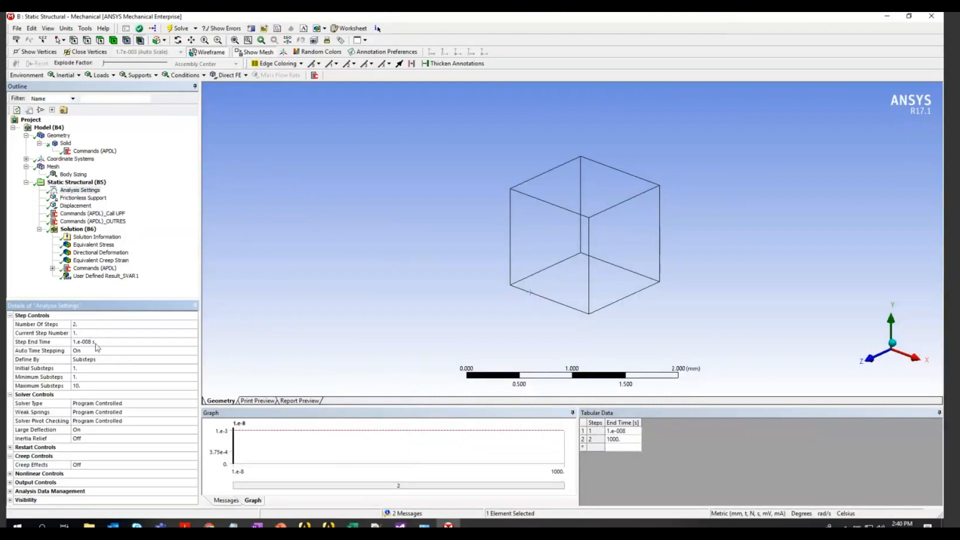
{"action": "left_click", "coordinate": [96, 342]}
{"action": "left_click", "coordinate": [101, 342]}
{"action": "left_click_drag", "start_coordinate": [101, 341], "coordinate": [73, 343]}
{"action": "left_click", "coordinate": [152, 276]}
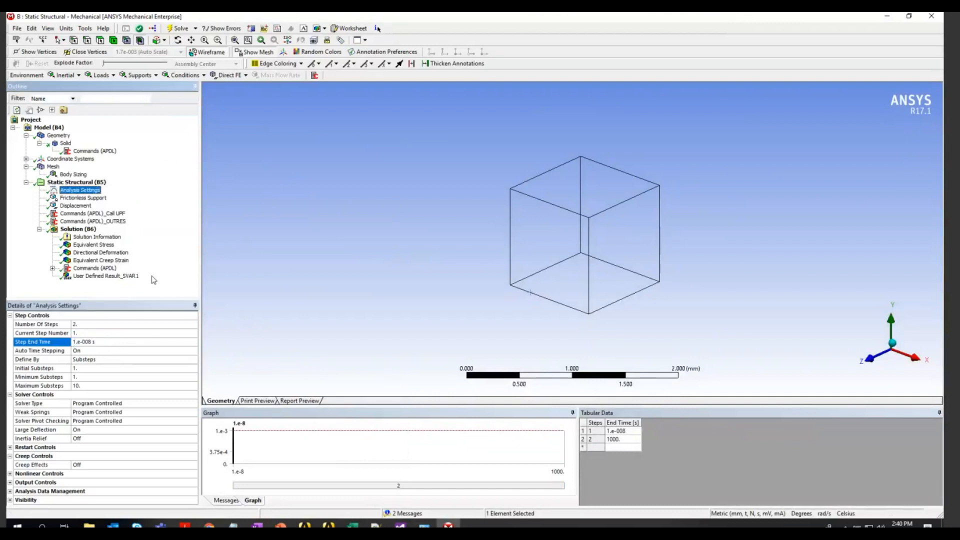
Set the current step number to 2 and check the second step's end time
{"action": "left_click", "coordinate": [85, 332]}
{"action": "type", "text": "2"}
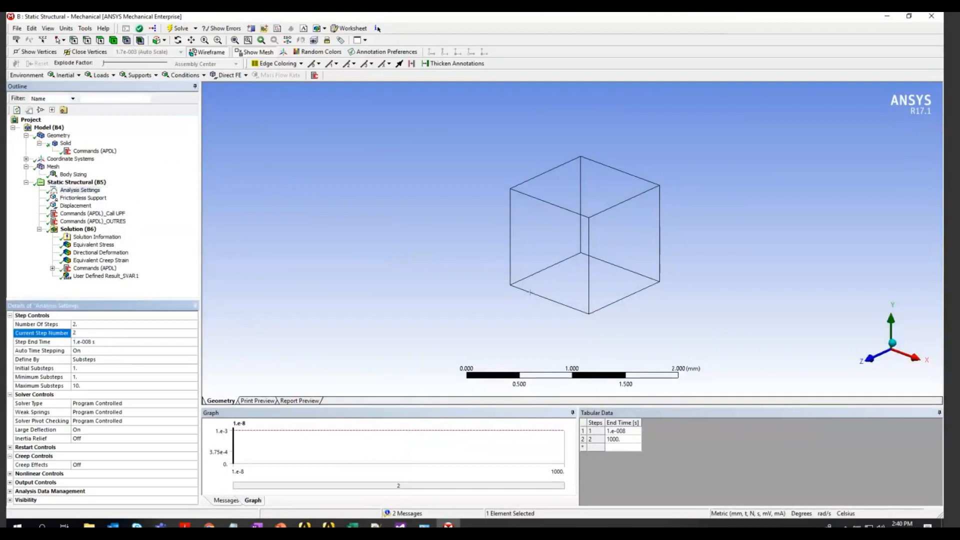
{"action": "key", "text": "Return"}
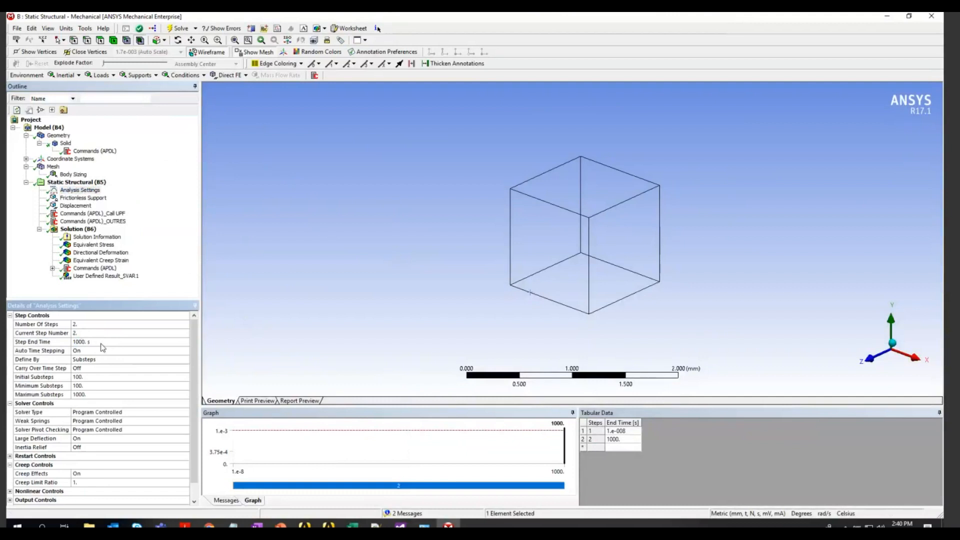
{"action": "left_click", "coordinate": [102, 343]}
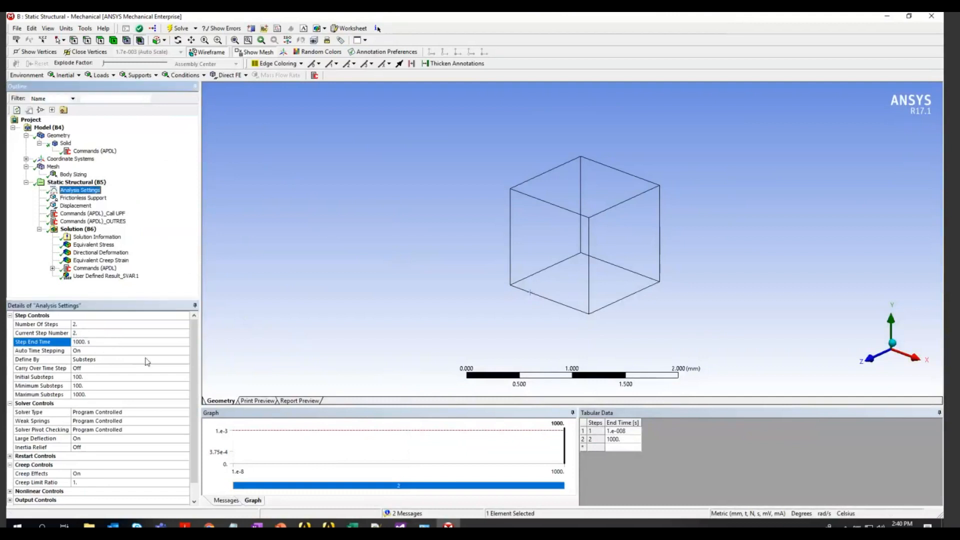
{"action": "left_click", "coordinate": [92, 342]}
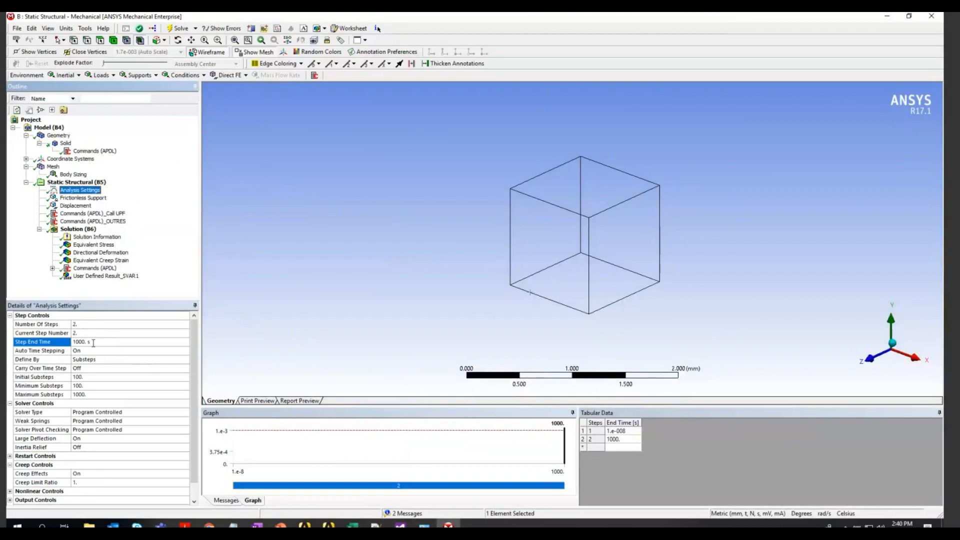
{"action": "left_click", "coordinate": [165, 259]}
Switch to Ansys_UserCreep_Verification.xlsx in Excel and check the creep constants k and n and k's unit against the step end time
{"action": "key", "text": "alt+Tab"}
{"action": "left_click_drag", "start_coordinate": [186, 292], "coordinate": [192, 307]}
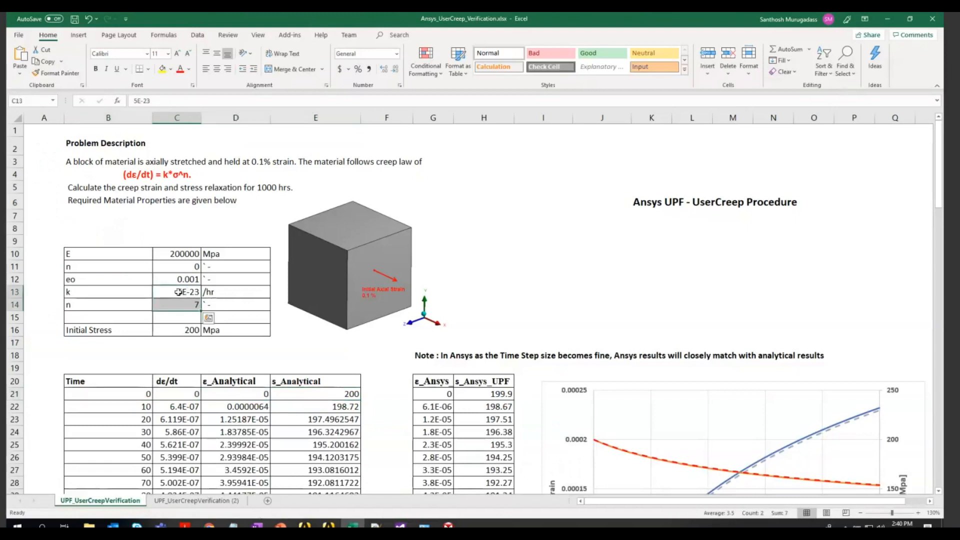
{"action": "left_click", "coordinate": [179, 293]}
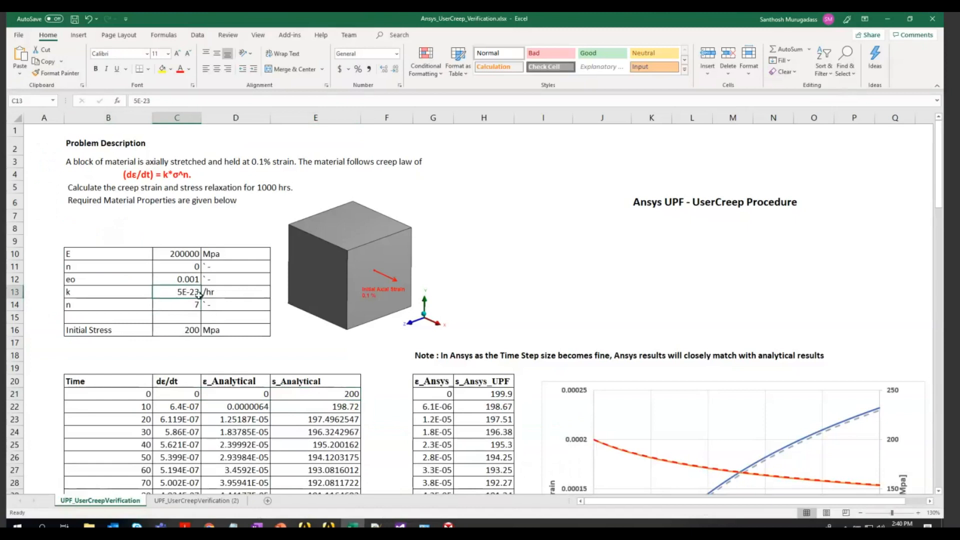
{"action": "left_click", "coordinate": [222, 292]}
{"action": "key", "text": "Down"}
{"action": "key", "text": "Down"}
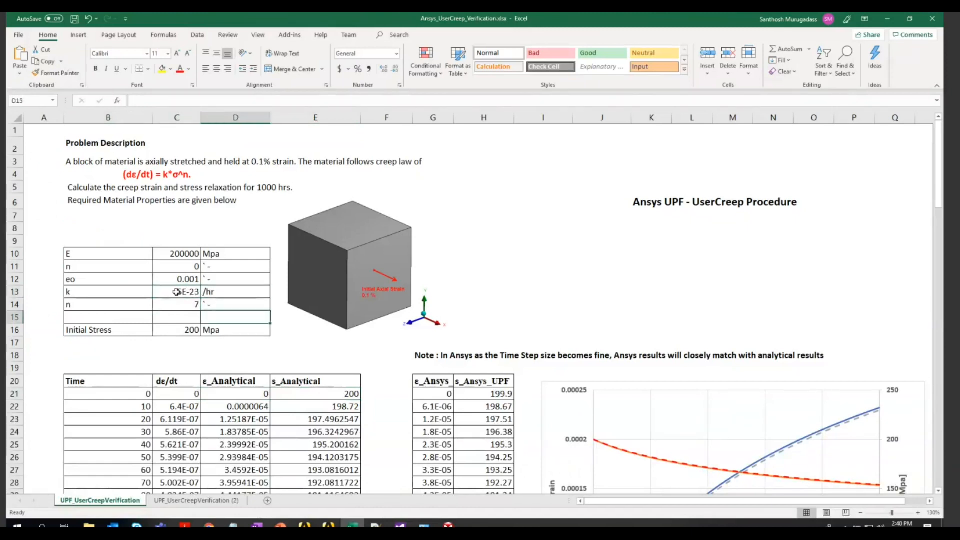
{"action": "left_click", "coordinate": [217, 293]}
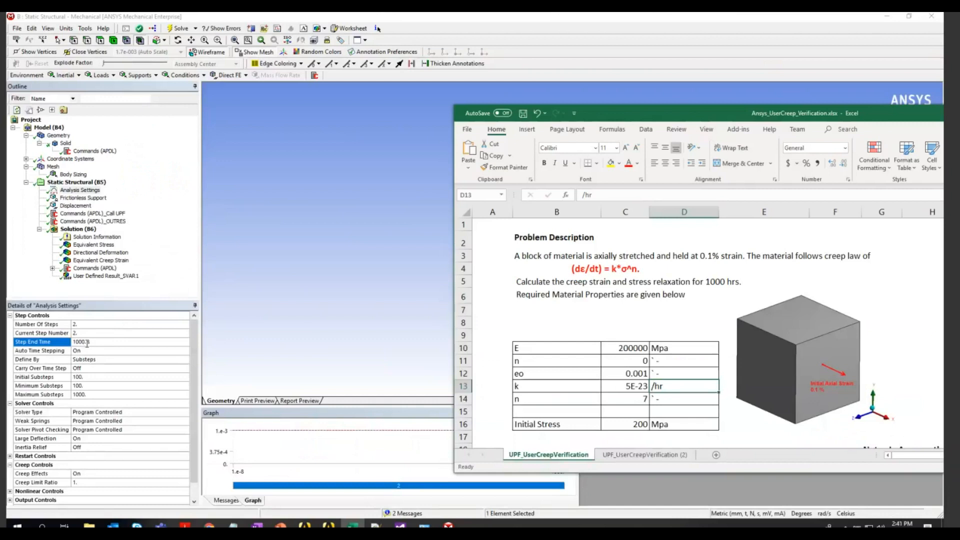
{"action": "left_click", "coordinate": [635, 386]}
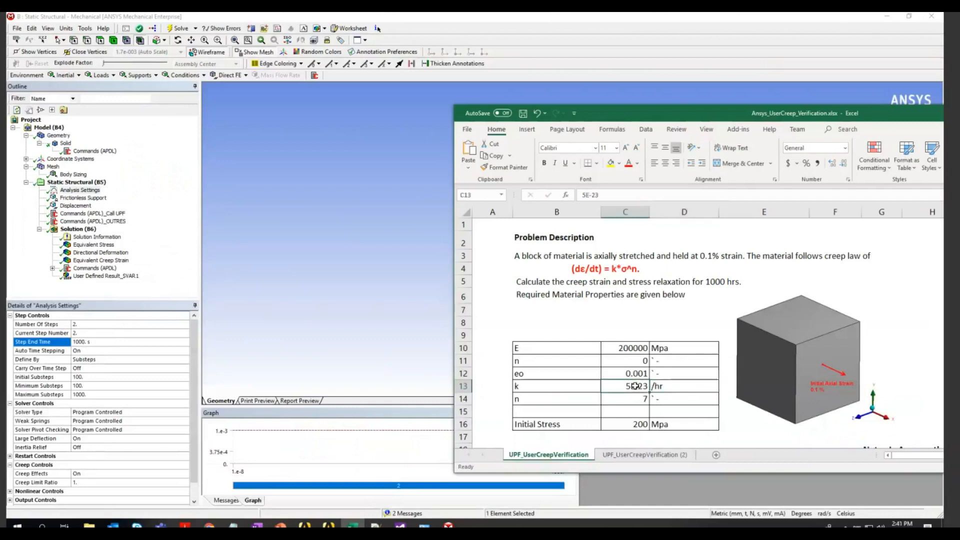
{"action": "left_click", "coordinate": [655, 385]}
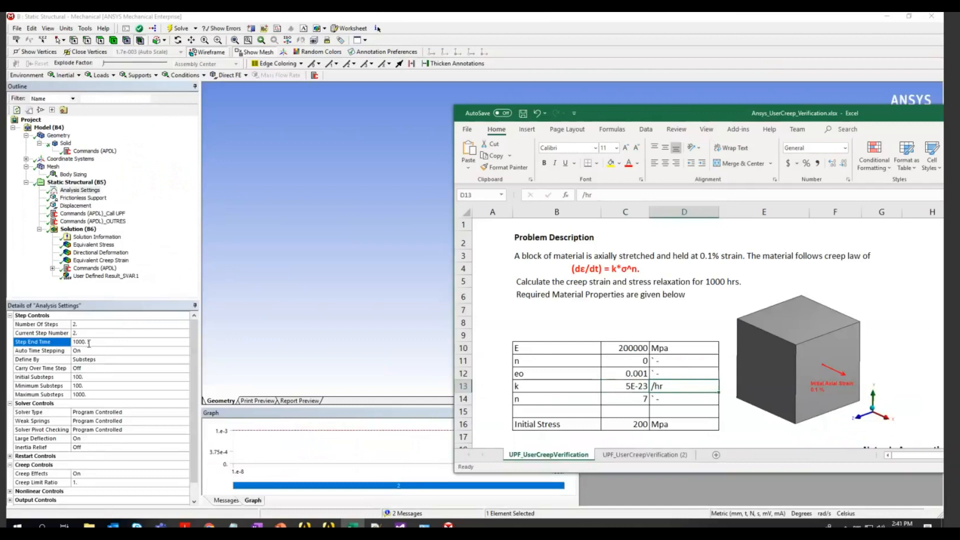
Look through the worksheet's time table, highlight the k constant with its unit, and return to Mechanical
{"action": "double_click", "coordinate": [637, 118]}
{"action": "scroll", "coordinate": [319, 415], "scroll_direction": "down", "scroll_amount": 18}
{"action": "scroll", "coordinate": [318, 415], "scroll_direction": "down", "scroll_amount": 17}
{"action": "scroll", "coordinate": [319, 416], "scroll_direction": "up", "scroll_amount": 20}
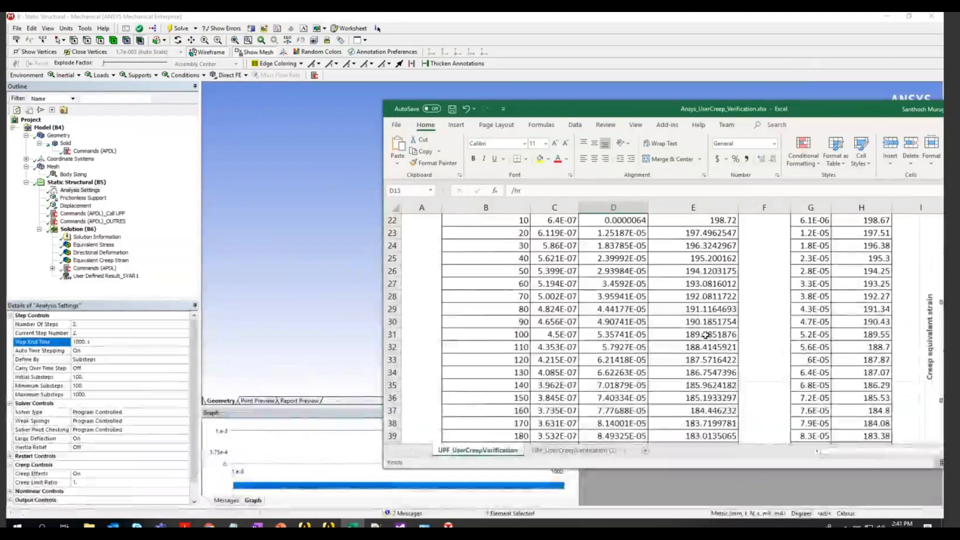
{"action": "scroll", "coordinate": [561, 380], "scroll_direction": "up", "scroll_amount": 7}
{"action": "left_click", "coordinate": [561, 382]}
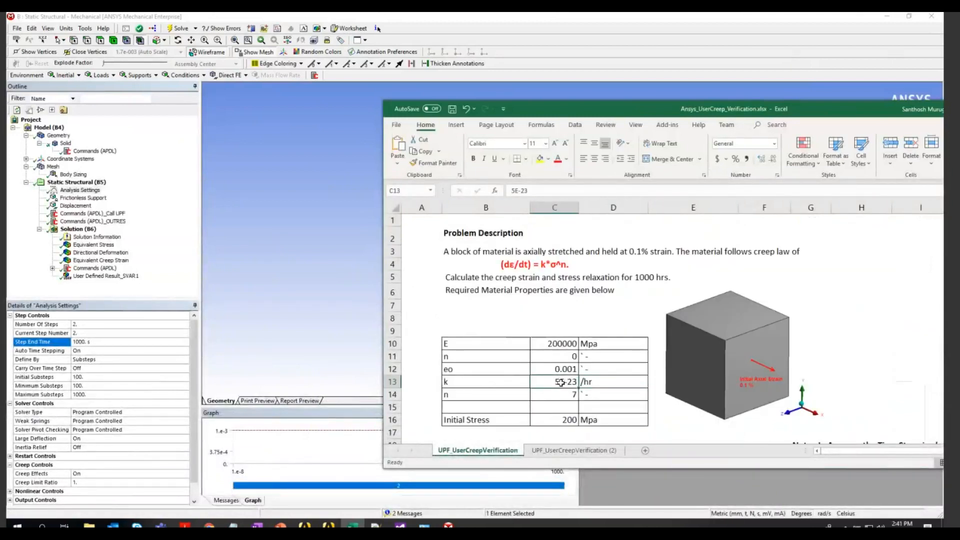
{"action": "left_click", "coordinate": [602, 383]}
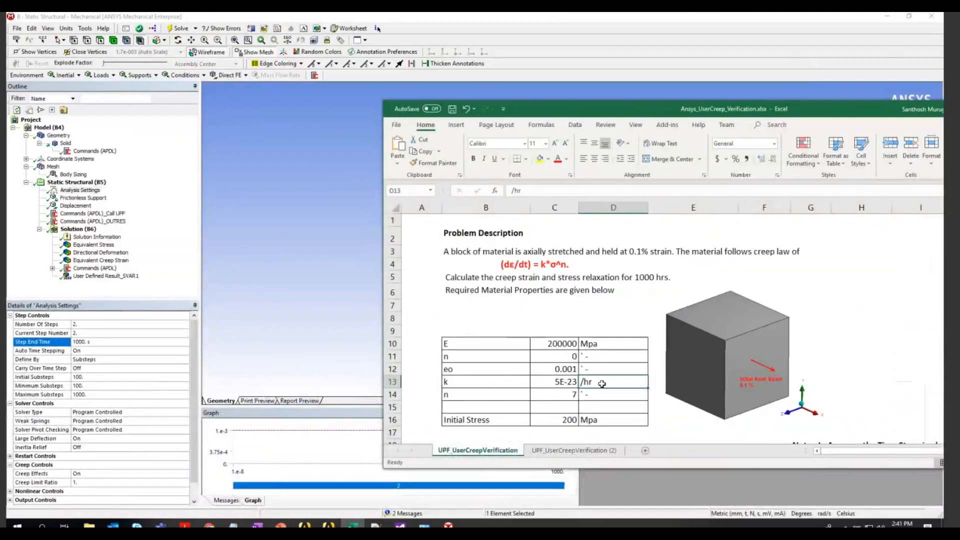
{"action": "scroll", "coordinate": [601, 384], "scroll_direction": "down", "scroll_amount": 2}
{"action": "left_click_drag", "start_coordinate": [559, 295], "coordinate": [596, 296]}
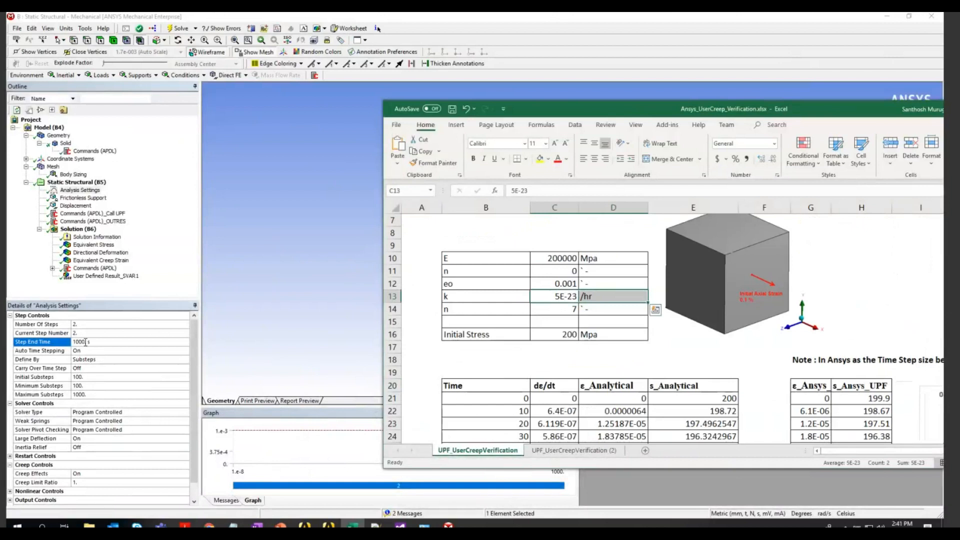
{"action": "left_click_drag", "start_coordinate": [546, 295], "coordinate": [591, 298]}
{"action": "left_click", "coordinate": [133, 284]}
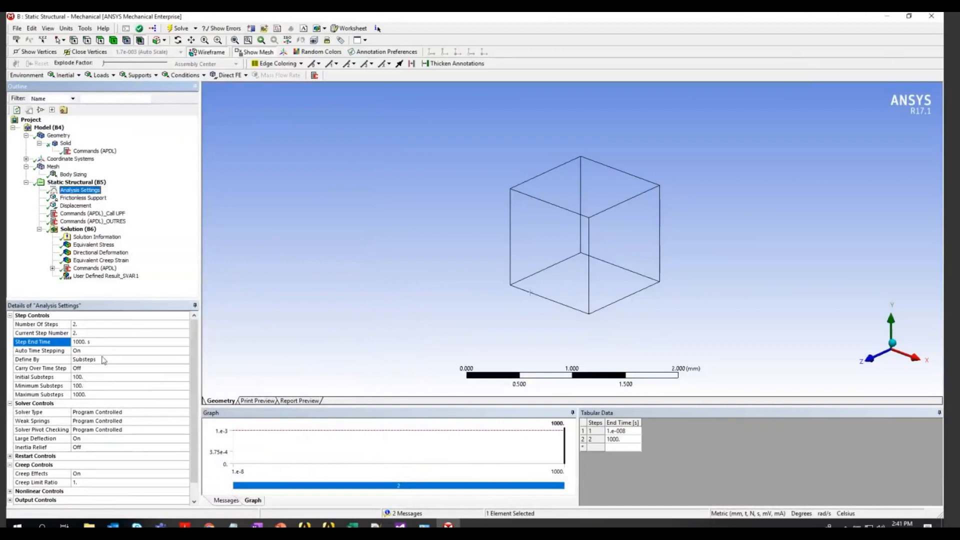
Compare the substep and Creep Effects settings of load steps 1 and 2, leaving step 2 as the current step
{"action": "scroll", "coordinate": [388, 302], "scroll_direction": "down", "scroll_amount": 1}
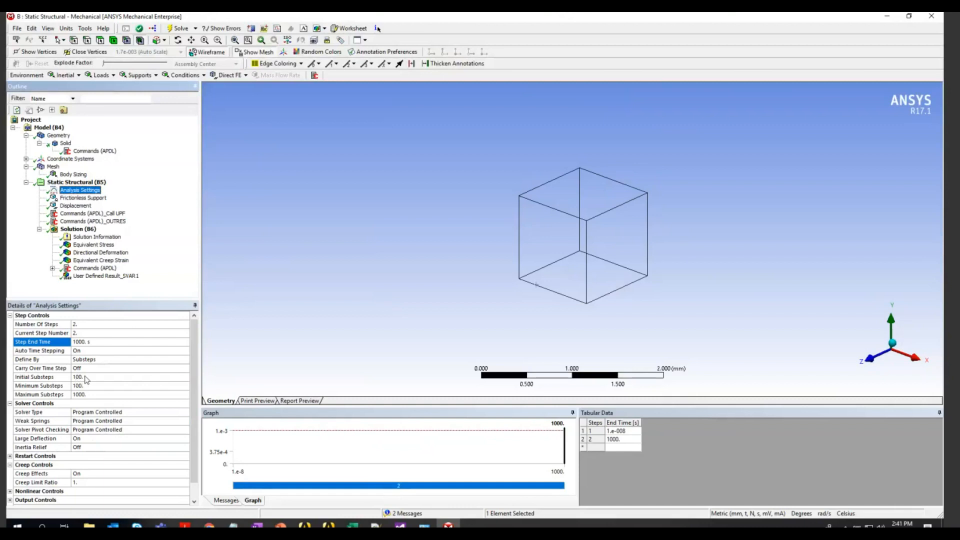
{"action": "left_click", "coordinate": [89, 333]}
{"action": "type", "text": "1"}
{"action": "key", "text": "Return"}
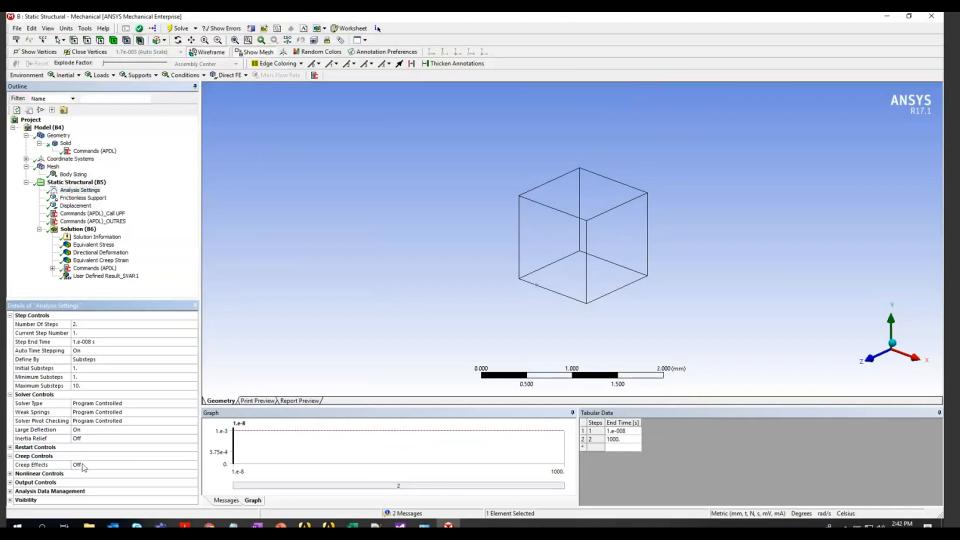
{"action": "left_click", "coordinate": [87, 333]}
{"action": "type", "text": "2"}
{"action": "key", "text": "Return"}
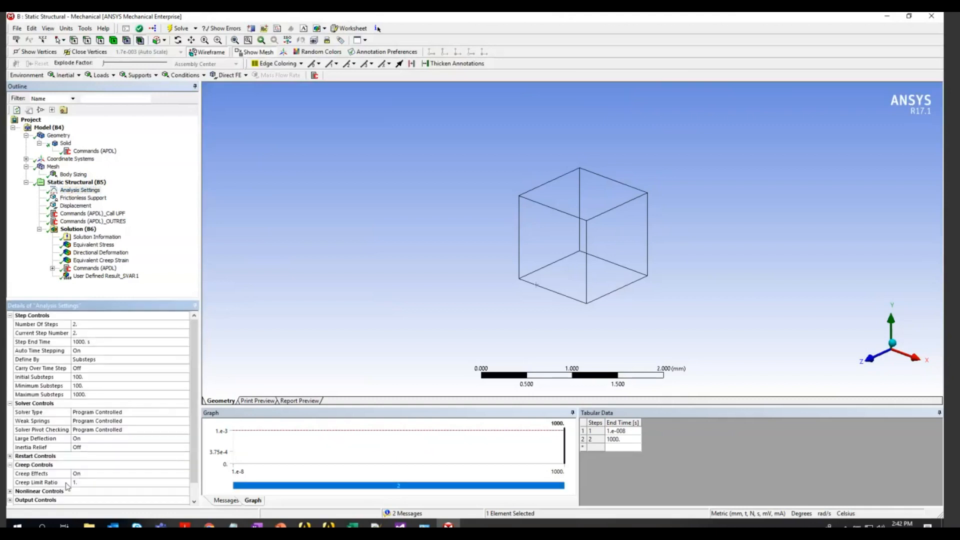
Clear the generated data of the static structural solution, including its restart points
{"action": "right_click", "coordinate": [85, 231]}
{"action": "left_click", "coordinate": [129, 250]}
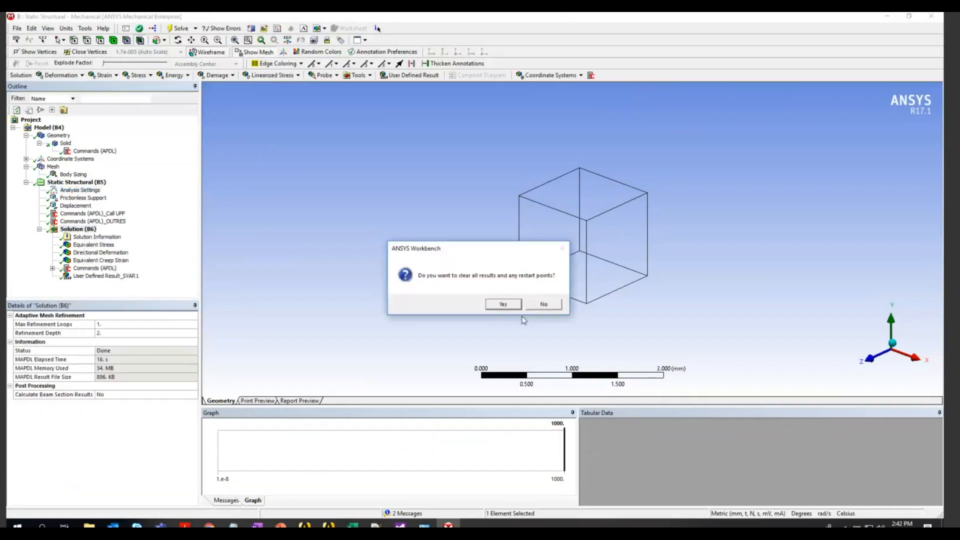
{"action": "left_click", "coordinate": [498, 302]}
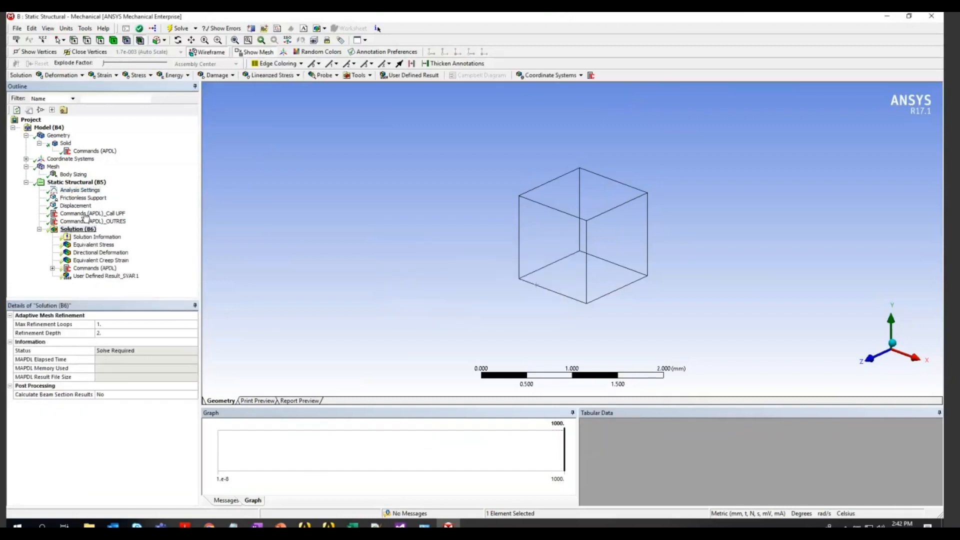
Highlight the /upf,usercreep.F line in the Call UPF snippet, then solve the model, allowing ansys.exe to run usercreeplib.dll
{"action": "left_click", "coordinate": [93, 213]}
{"action": "left_click_drag", "start_coordinate": [271, 155], "coordinate": [208, 153]}
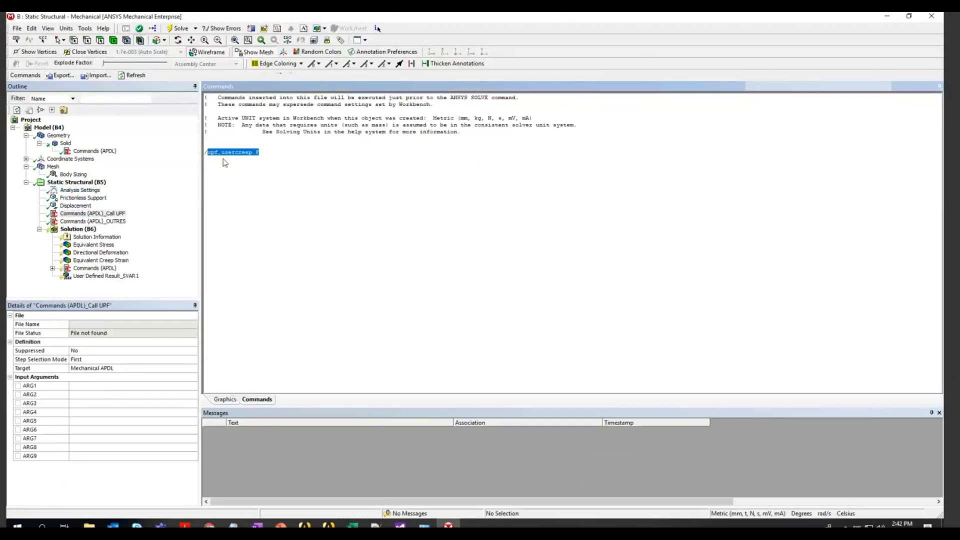
{"action": "right_click", "coordinate": [82, 231]}
{"action": "left_click", "coordinate": [119, 253]}
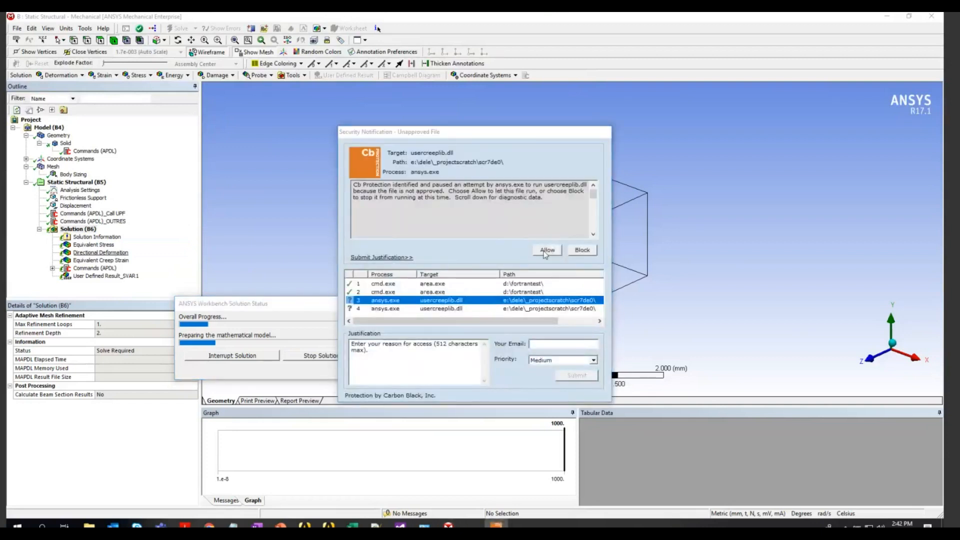
{"action": "left_click", "coordinate": [546, 250]}
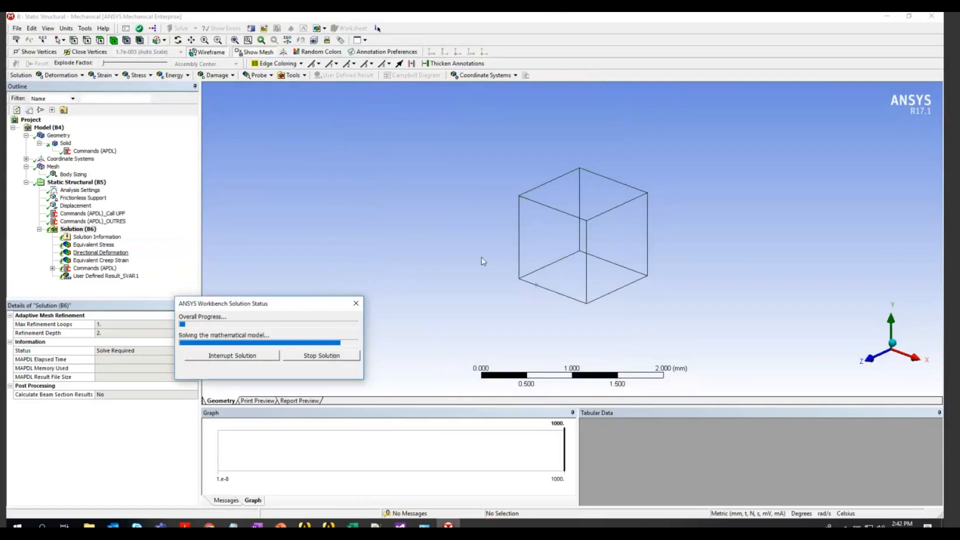
Switch to the project's MECH solver folder in File Explorer and select the generated files from usercreep.obj through ansupf.lst
{"action": "left_click", "coordinate": [89, 525]}
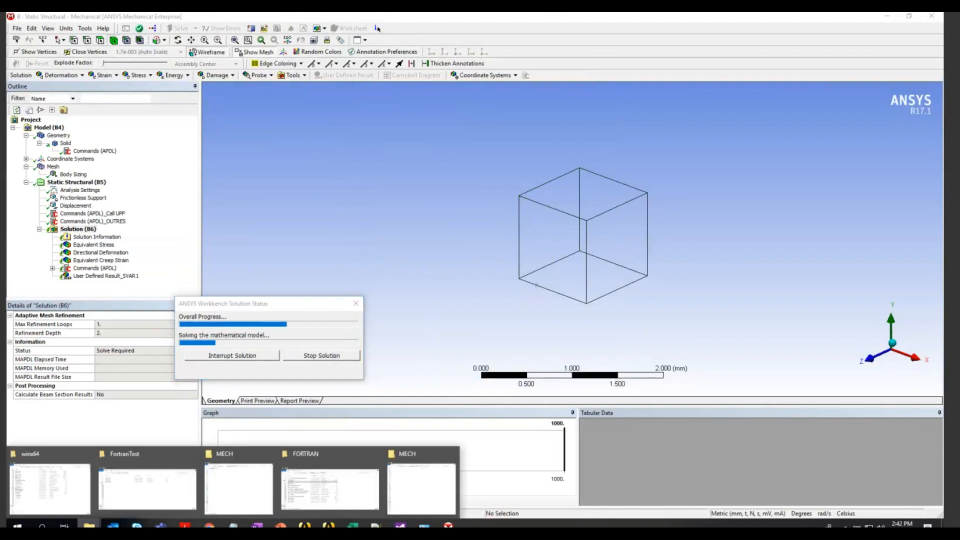
{"action": "left_click", "coordinate": [435, 490]}
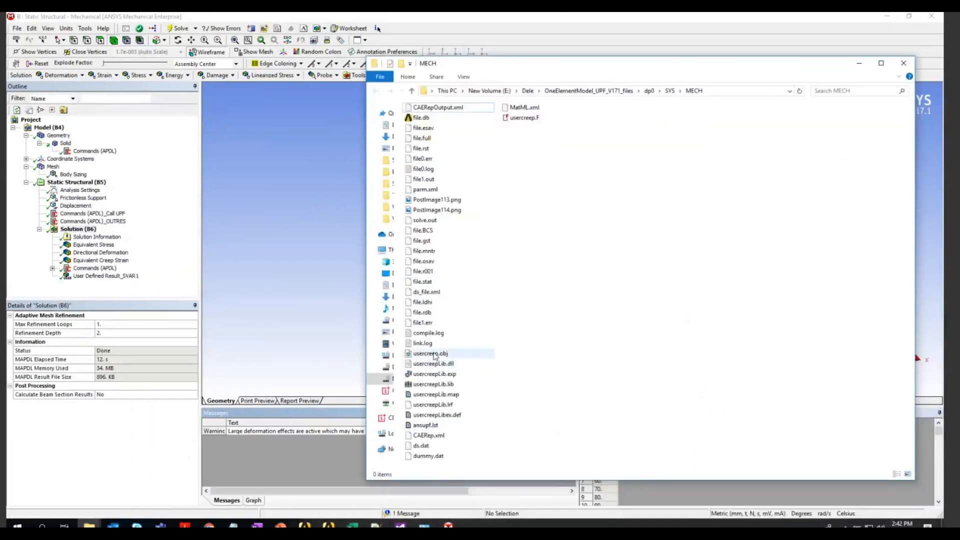
{"action": "left_click", "coordinate": [431, 425]}
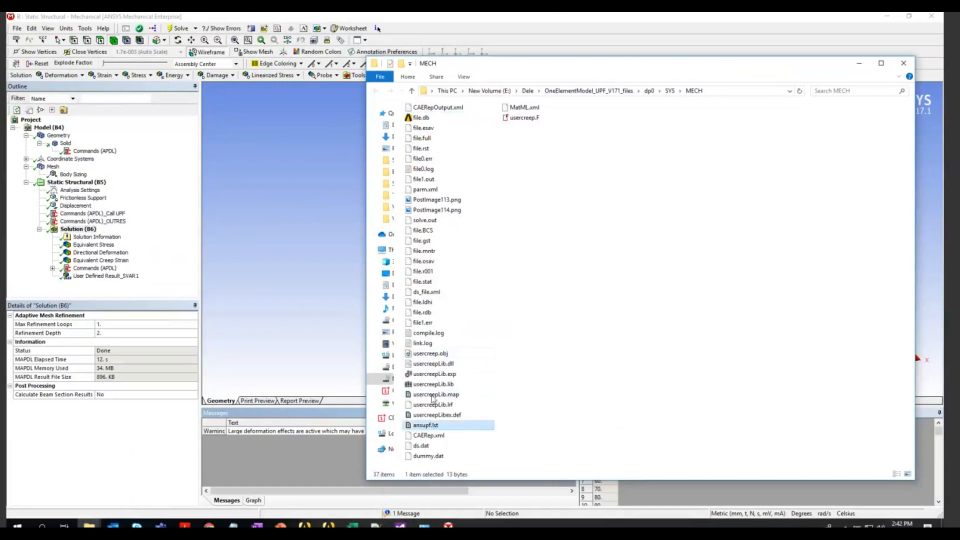
{"action": "left_click", "coordinate": [433, 356], "text": "shift"}
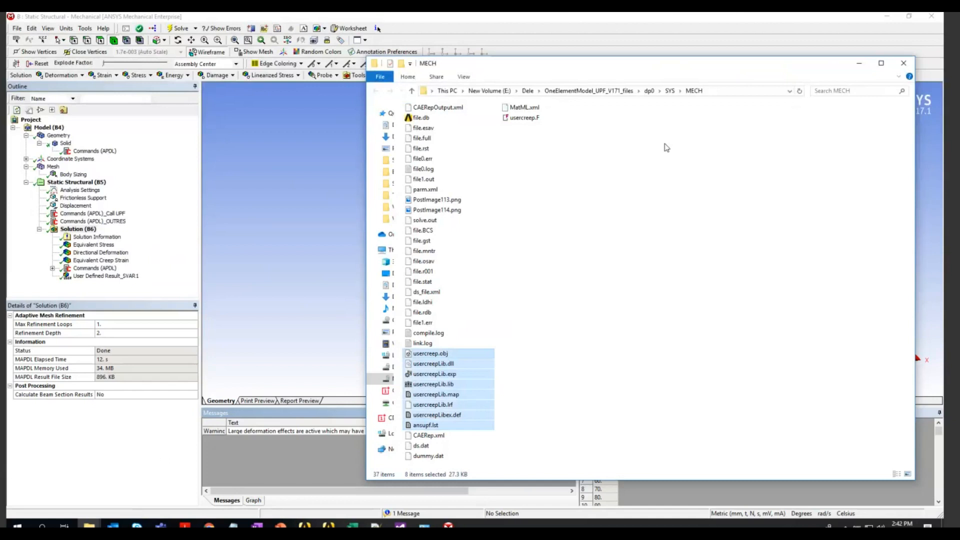
Show the MECH folder's files with details and open compile.log
{"action": "left_click", "coordinate": [463, 77]}
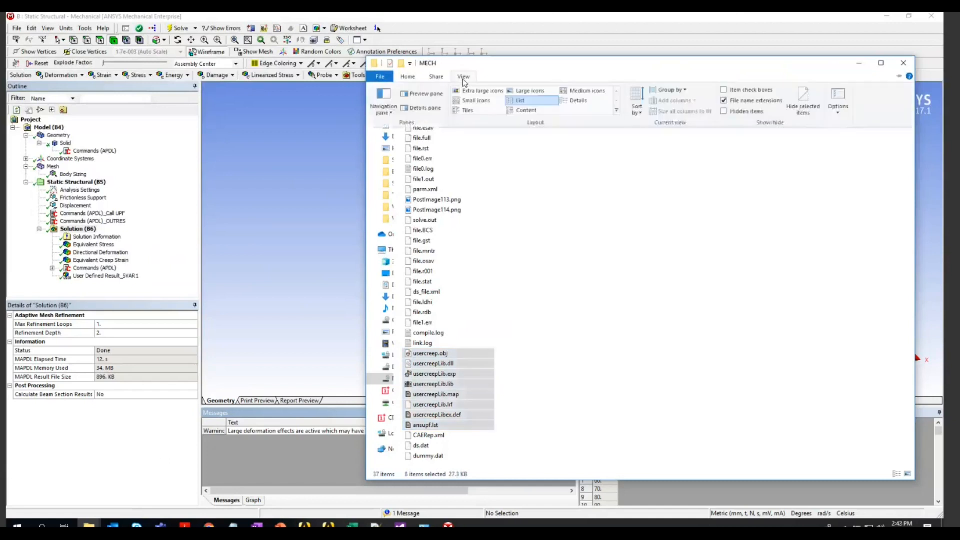
{"action": "left_click", "coordinate": [559, 101]}
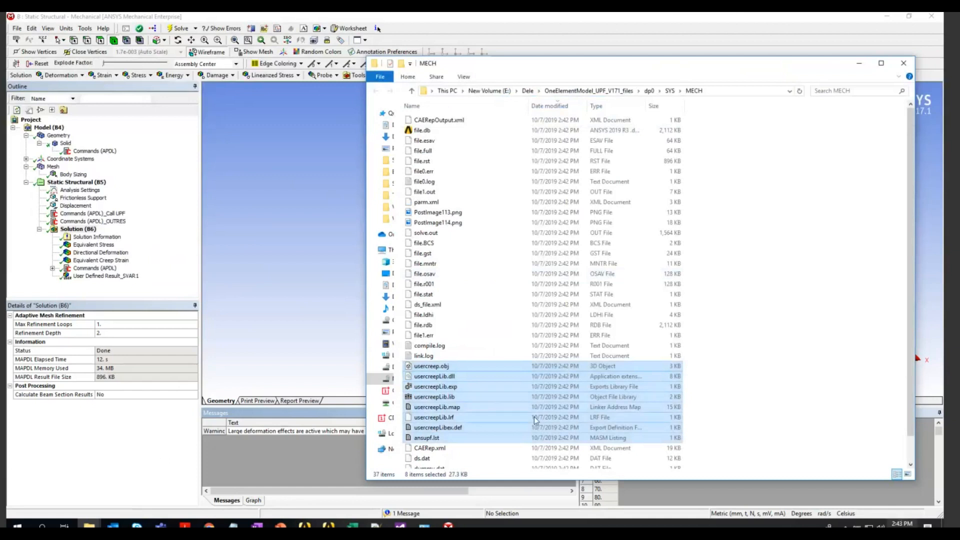
{"action": "left_click", "coordinate": [433, 350]}
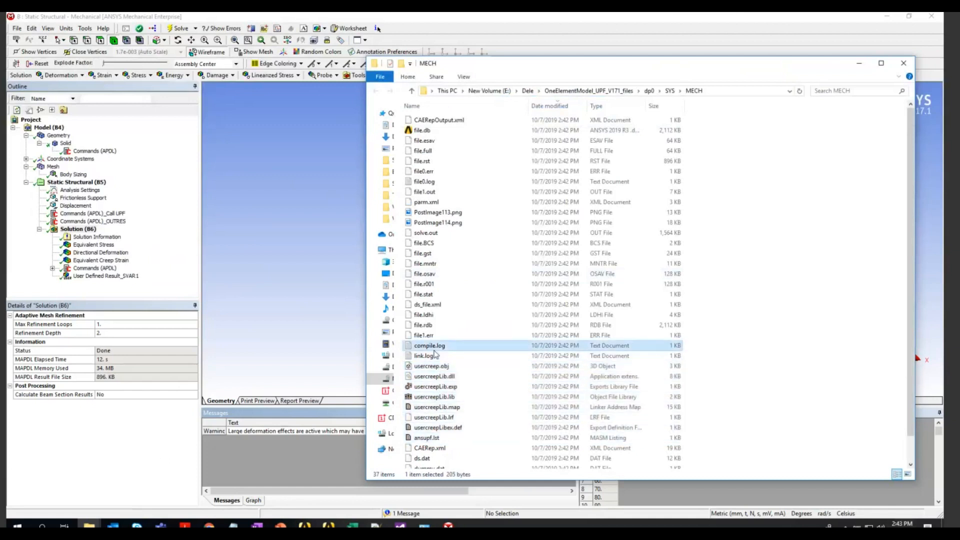
{"action": "double_click", "coordinate": [434, 351]}
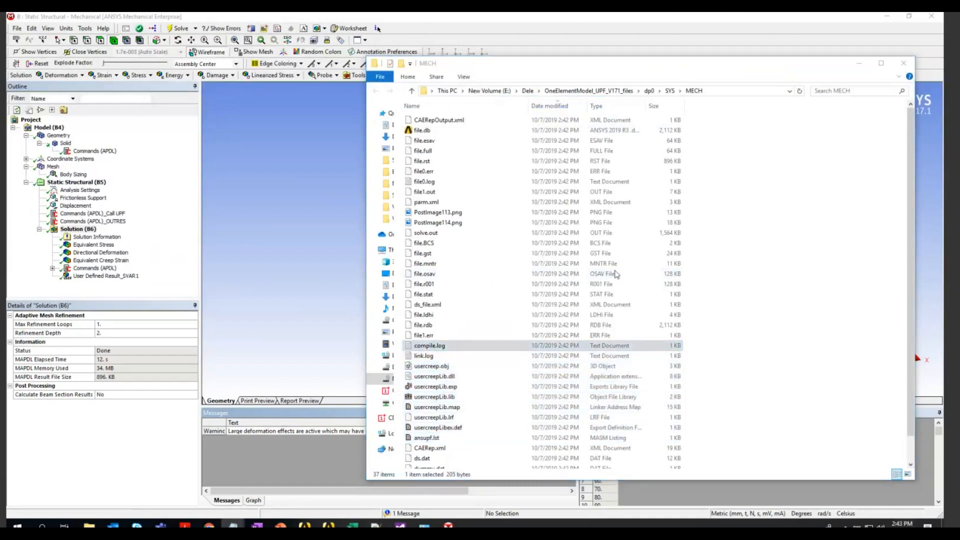
Highlight the Intel Fortran compiler version, Version 15.0.2.179, in compile.log and move the log window out of the way
{"action": "left_click_drag", "start_coordinate": [514, 233], "coordinate": [591, 232]}
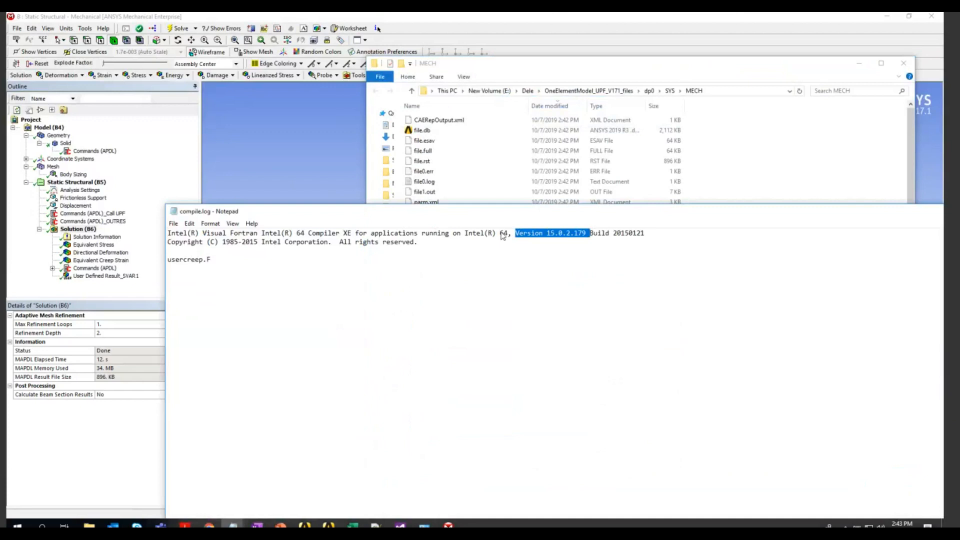
{"action": "left_click_drag", "start_coordinate": [617, 215], "coordinate": [502, 234]}
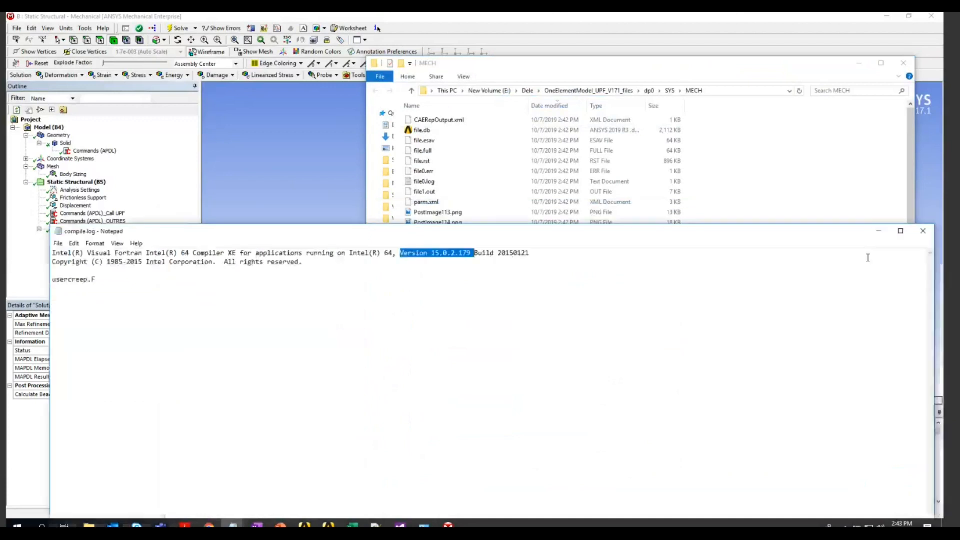
{"action": "left_click", "coordinate": [880, 231]}
Select the generated files in the MECH folder from usercreep.obj through ansupf.lst
{"action": "left_click", "coordinate": [431, 366]}
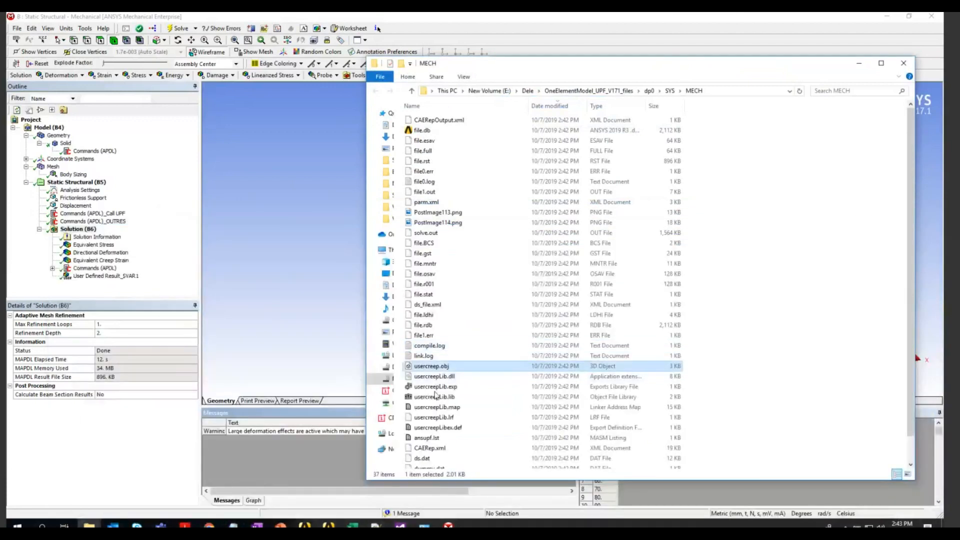
{"action": "scroll", "coordinate": [433, 436], "scroll_direction": "down", "scroll_amount": 1}
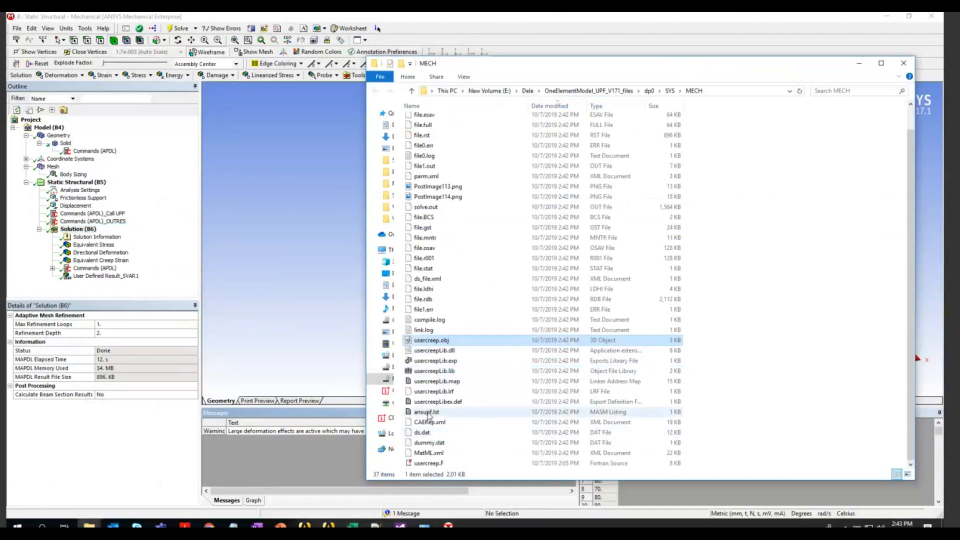
{"action": "left_click", "coordinate": [427, 413], "text": "shift"}
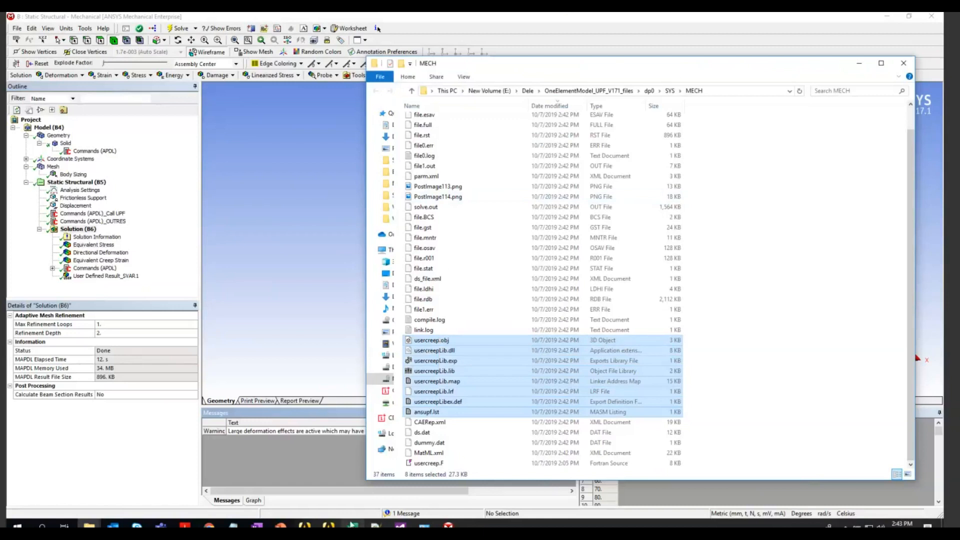
Return to ANSYS Mechanical, display the Equivalent Creep Strain result, and enlarge the graph and tabular data area
{"action": "left_click", "coordinate": [92, 260]}
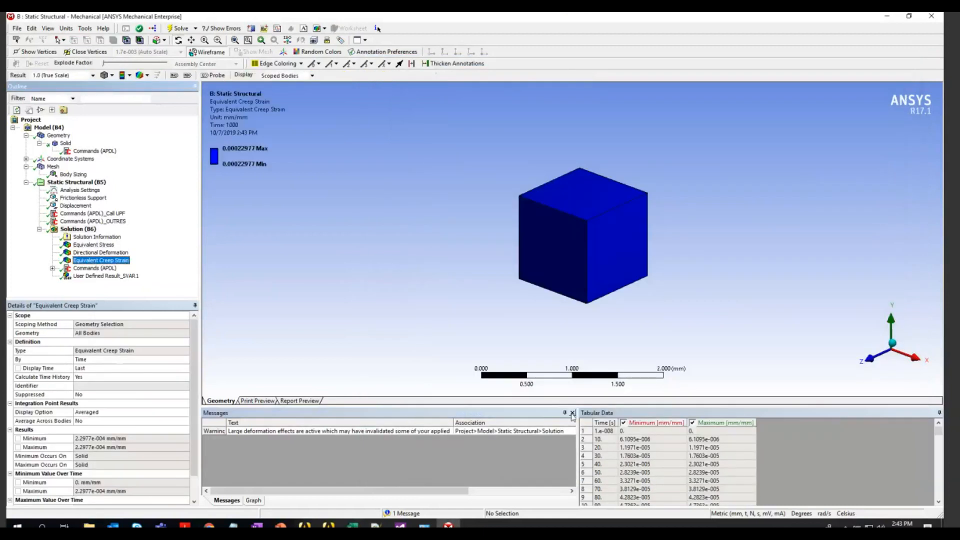
{"action": "left_click_drag", "start_coordinate": [408, 406], "coordinate": [300, 316]}
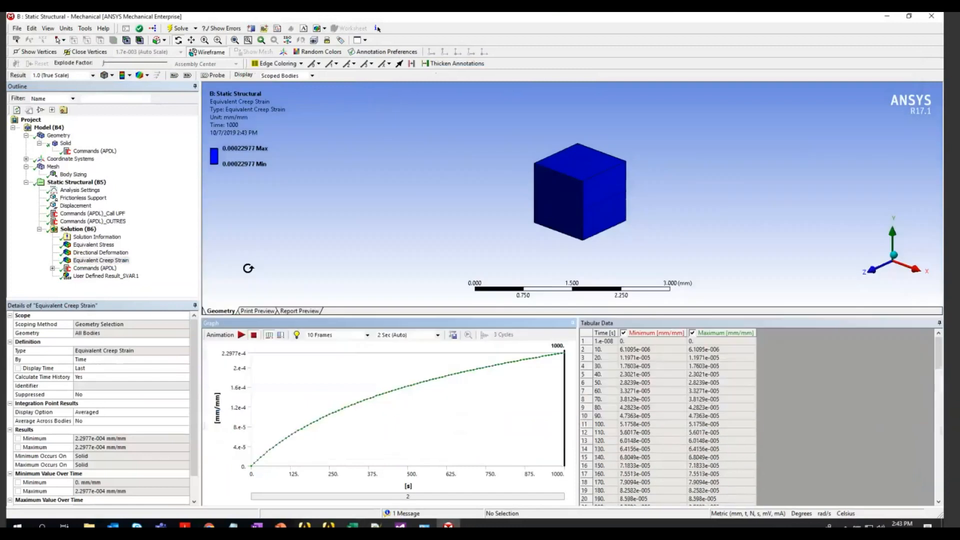
Display the Equivalent Stress result, check its display time, and open the Analysis Settings of the static structural analysis
{"action": "left_click", "coordinate": [94, 245]}
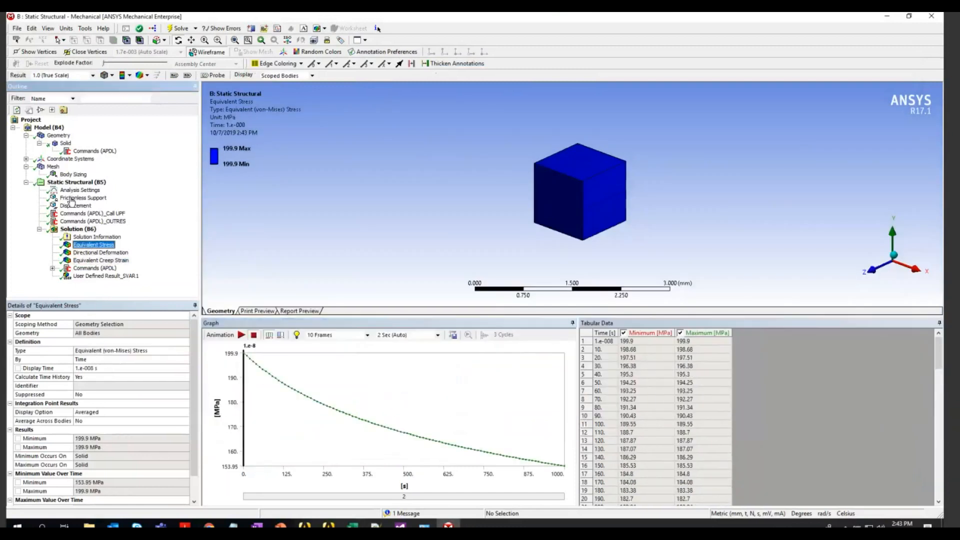
{"action": "left_click", "coordinate": [102, 368]}
{"action": "left_click", "coordinate": [87, 191]}
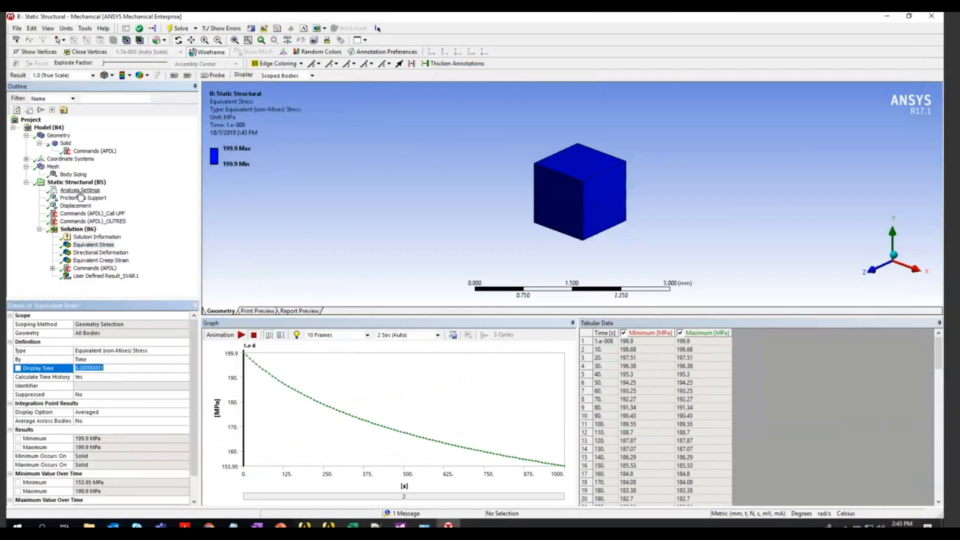
Review the static structural Analysis Settings, the Equivalent Stress result and the Equivalent Creep Strain result
{"action": "left_click", "coordinate": [88, 358]}
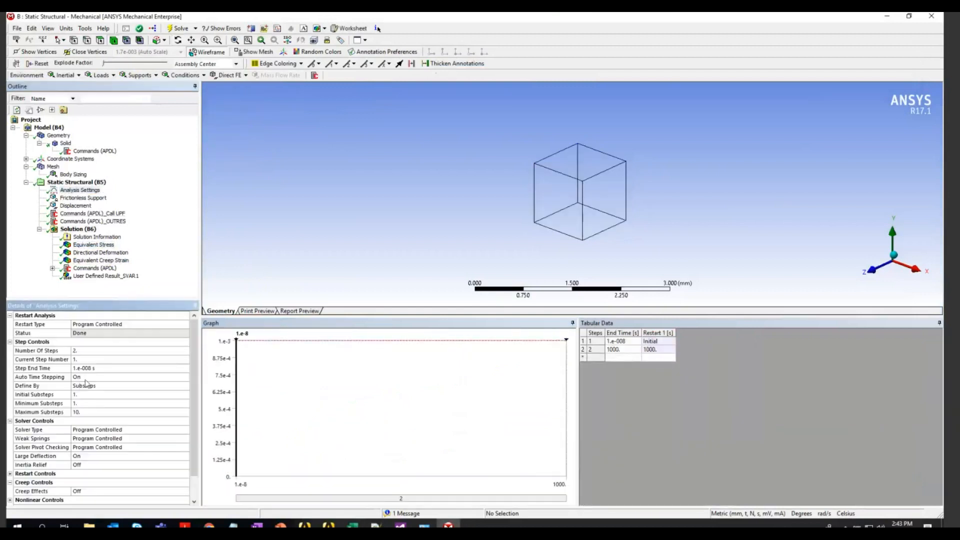
{"action": "left_click", "coordinate": [93, 245]}
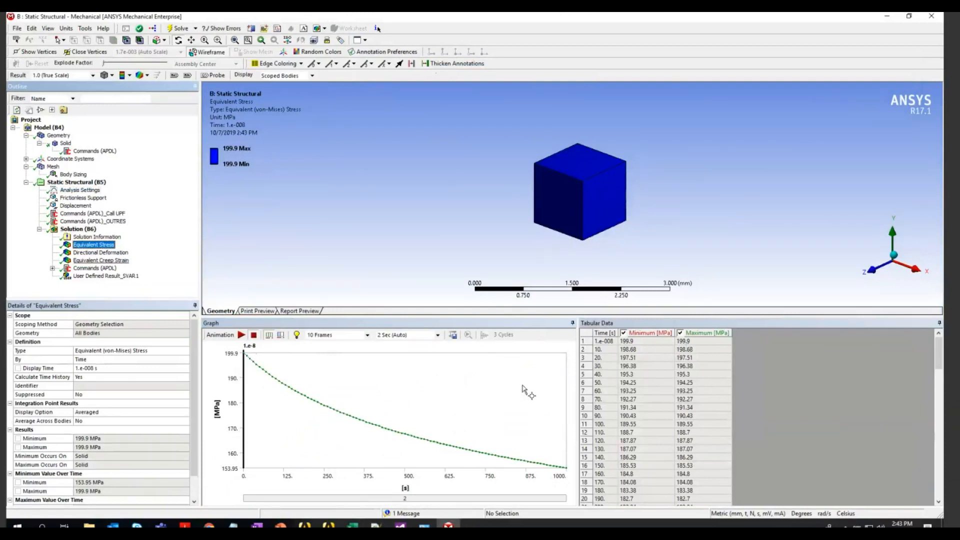
{"action": "left_click", "coordinate": [120, 259]}
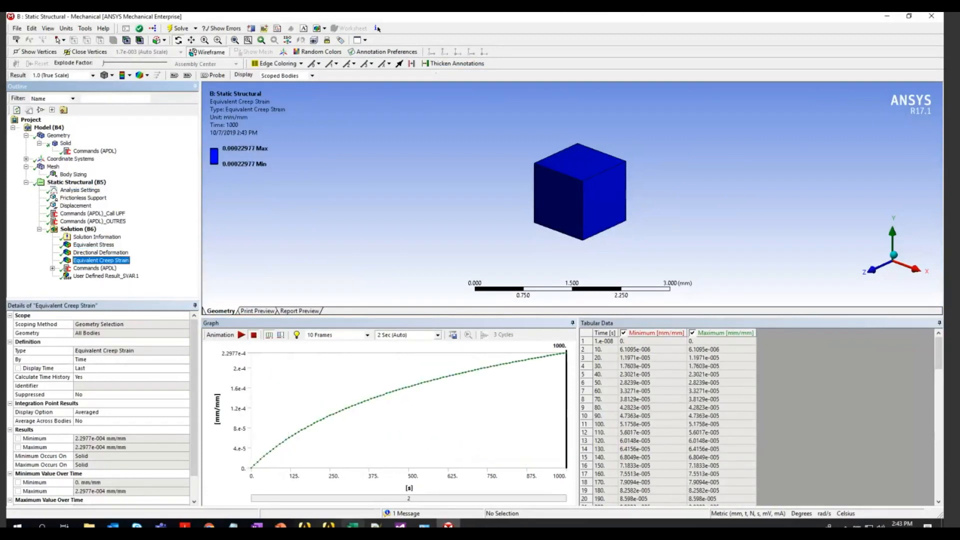
Switch to the Ansys_UserCreep_Verification.xlsx workbook in Excel and find the analytical creep strain at time 1000
{"action": "left_click_drag", "start_coordinate": [942, 115], "coordinate": [609, 115]}
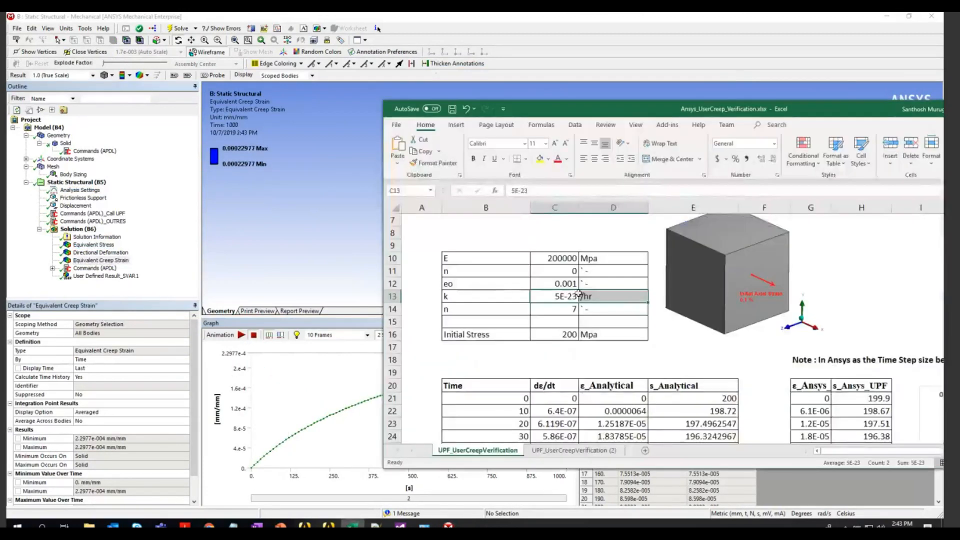
{"action": "double_click", "coordinate": [609, 115]}
{"action": "scroll", "coordinate": [164, 416], "scroll_direction": "right", "scroll_amount": 1}
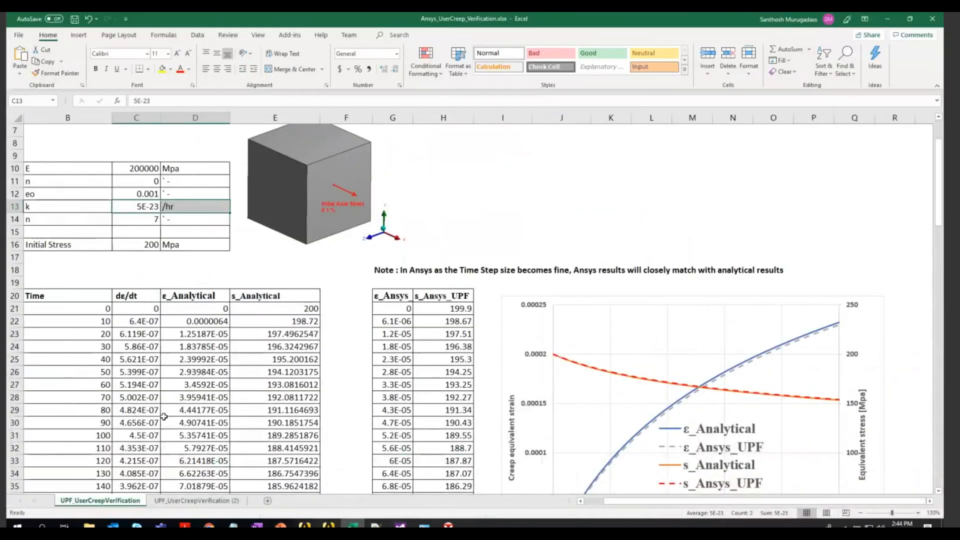
{"action": "scroll", "coordinate": [164, 416], "scroll_direction": "down", "scroll_amount": 4}
{"action": "left_click", "coordinate": [200, 346]}
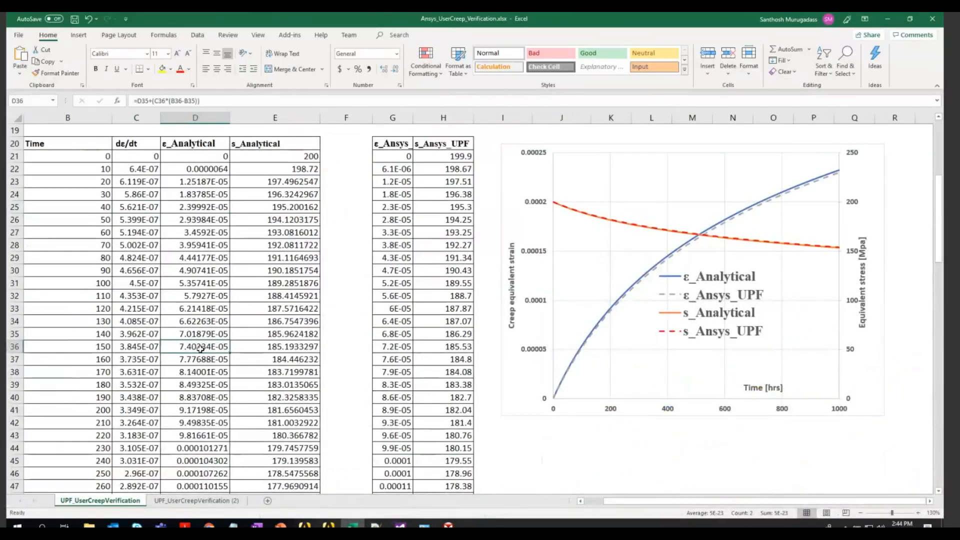
{"action": "key", "text": "ctrl+shift+Down"}
{"action": "scroll", "coordinate": [196, 379], "scroll_direction": "down", "scroll_amount": 3}
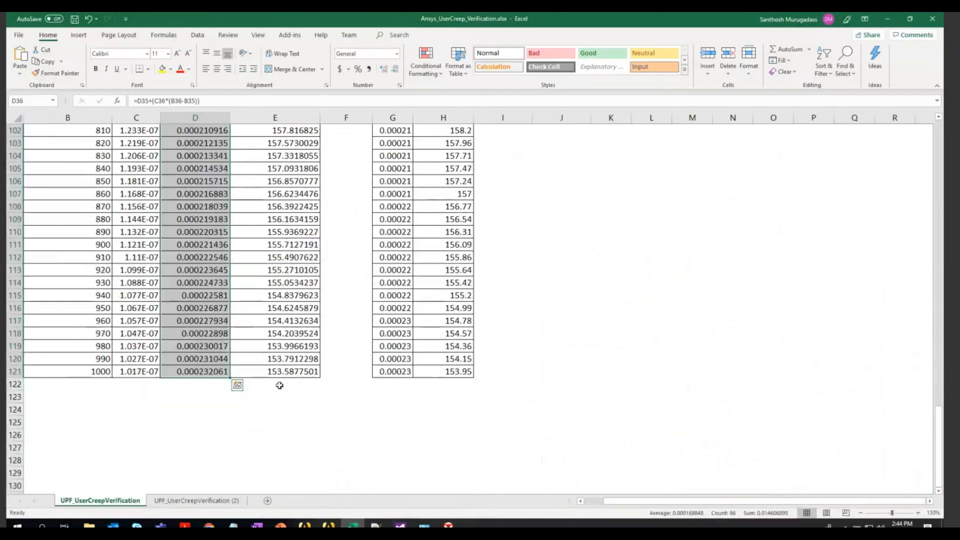
{"action": "left_click", "coordinate": [197, 375]}
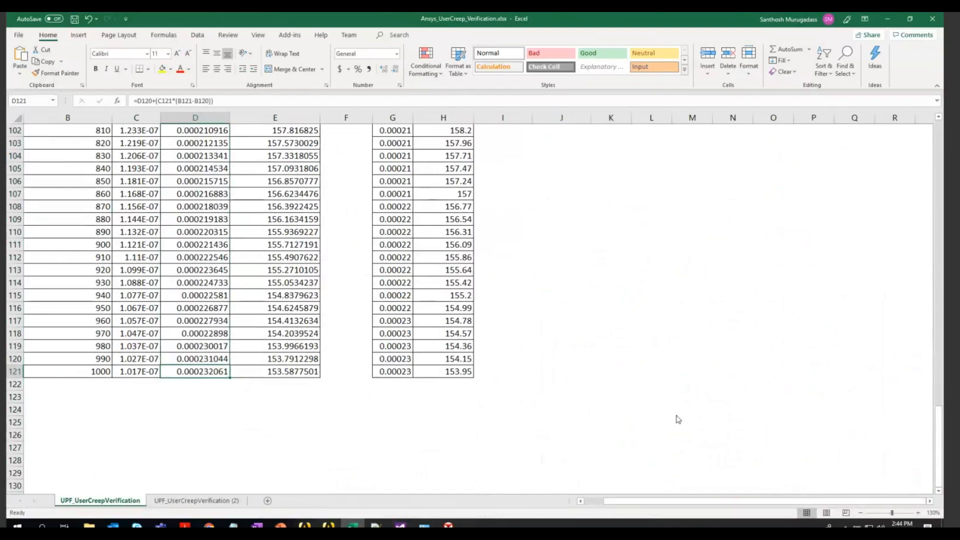
Compare the creep strain and equivalent stress at time 1000 in ANSYS Mechanical with the workbook's values
{"action": "key", "text": "super+Down"}
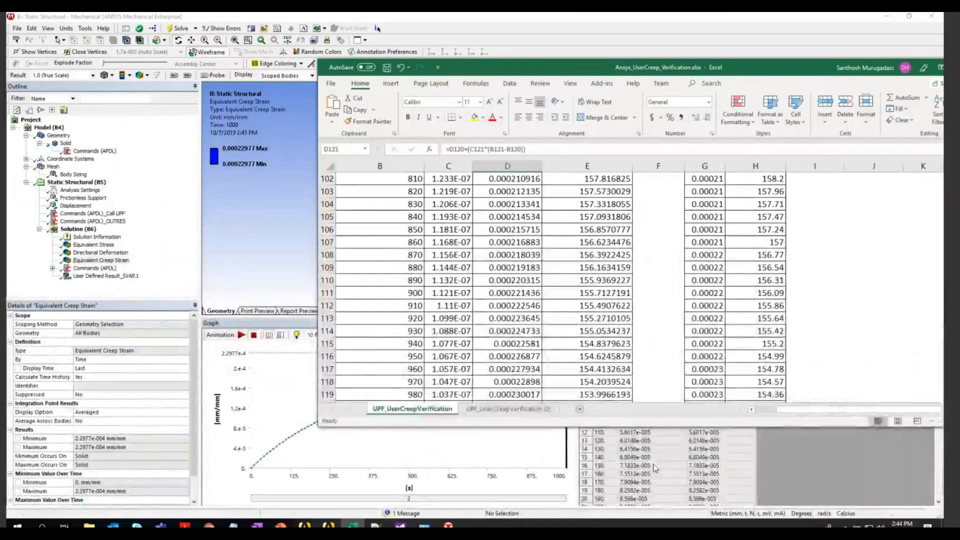
{"action": "left_click", "coordinate": [649, 474]}
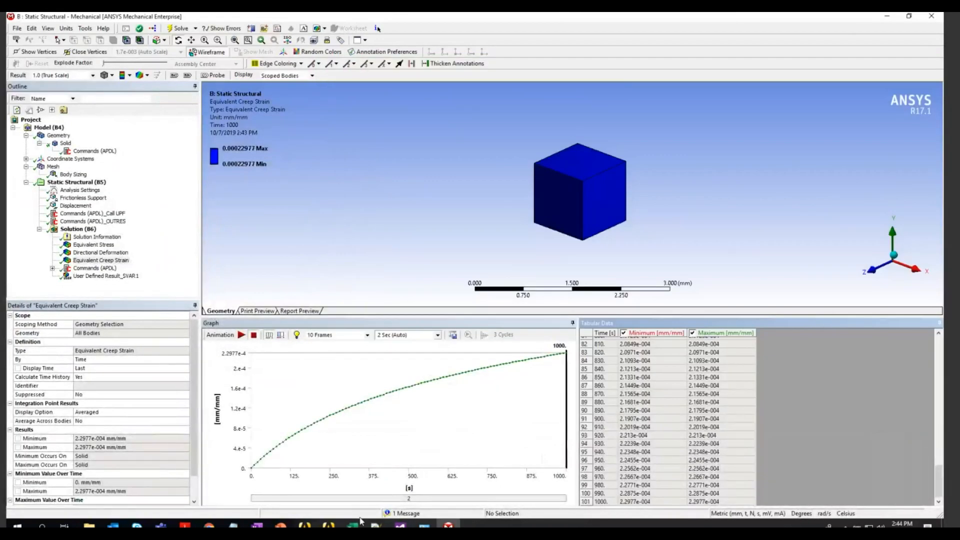
{"action": "left_click", "coordinate": [360, 522]}
{"action": "scroll", "coordinate": [491, 319], "scroll_direction": "down", "scroll_amount": 3}
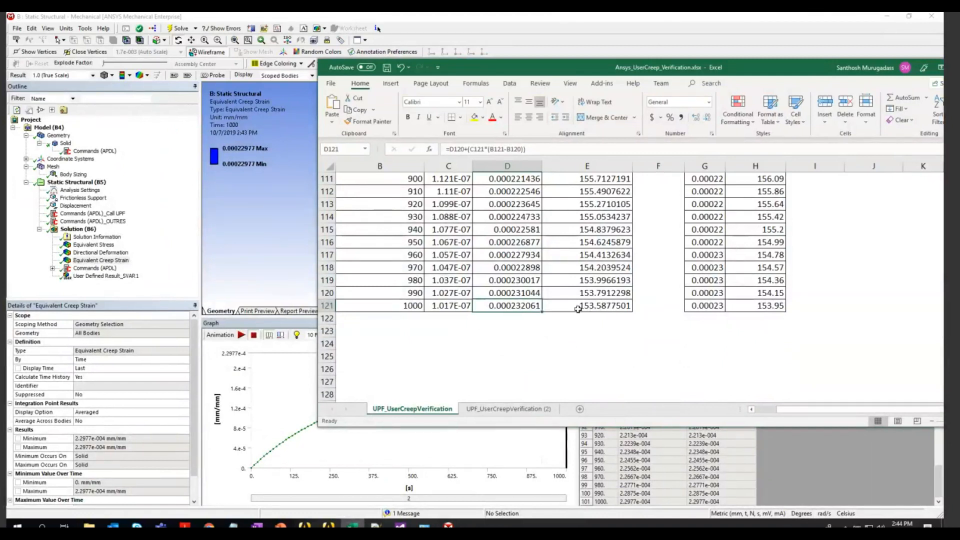
{"action": "left_click", "coordinate": [95, 244]}
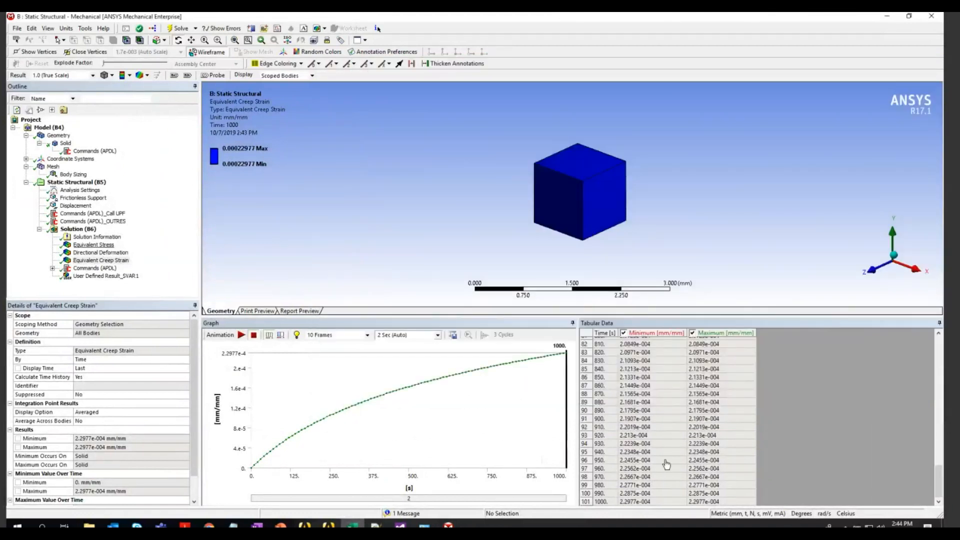
{"action": "left_click", "coordinate": [246, 471]}
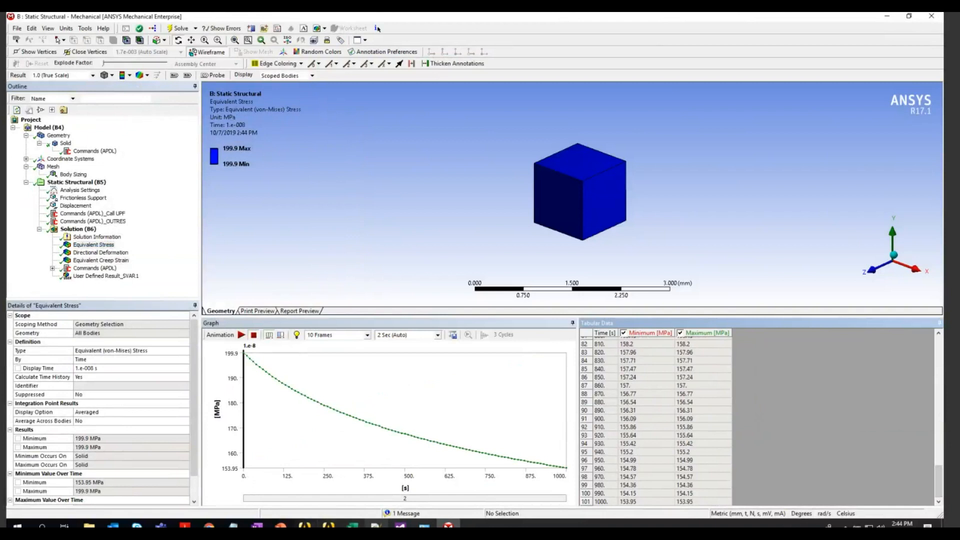
On the UPF_UserCreepVerification (2) sheet in Excel, examine the modified creep law and the strain-rate formula in C22
{"action": "left_click", "coordinate": [376, 524]}
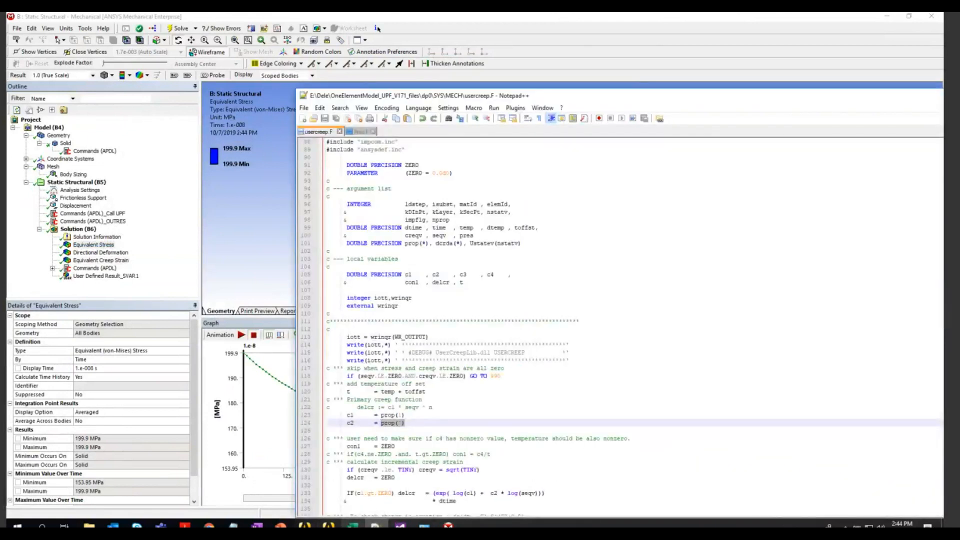
{"action": "left_click", "coordinate": [352, 524]}
{"action": "left_click", "coordinate": [500, 409]}
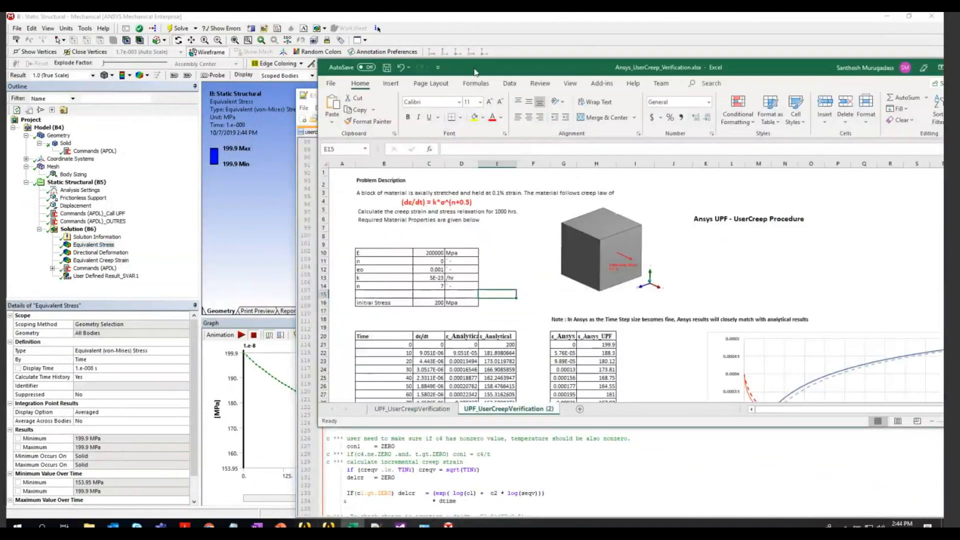
{"action": "double_click", "coordinate": [475, 73]}
{"action": "left_click", "coordinate": [133, 163]}
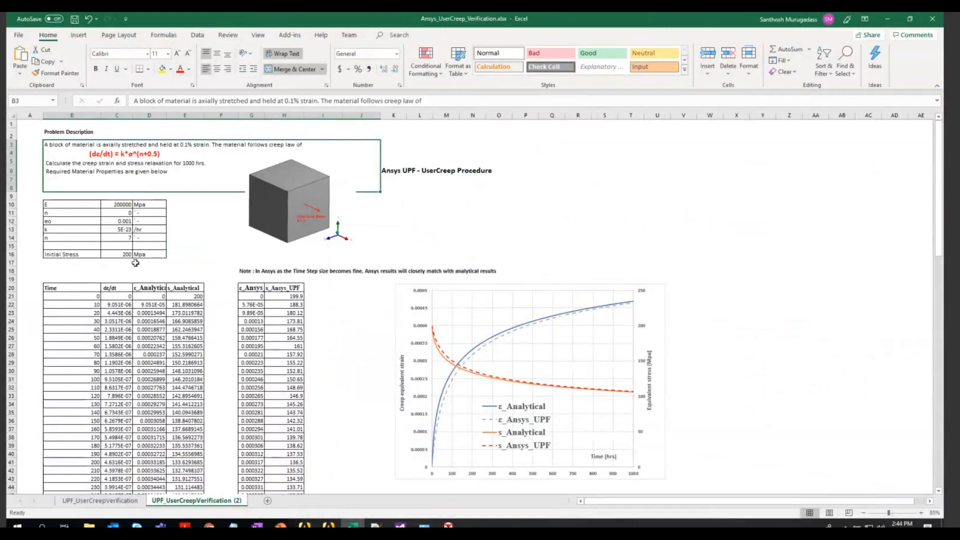
{"action": "left_click", "coordinate": [126, 306]}
{"action": "double_click", "coordinate": [126, 305]}
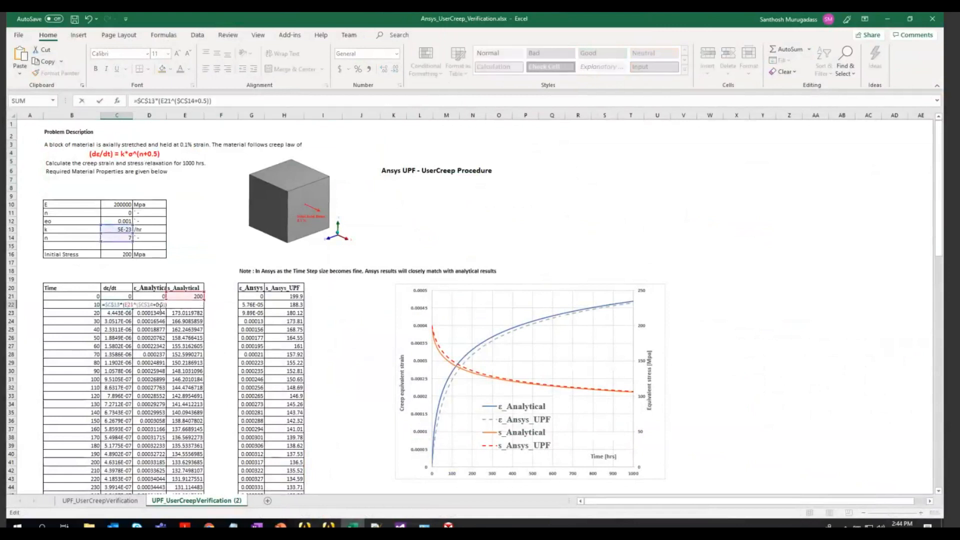
{"action": "key", "text": "Return"}
Review the original creep law and chart on the UPF_UserCreepVerification sheet, and return to UPF_UserCreepVerification (2)
{"action": "left_click", "coordinate": [113, 500]}
{"action": "left_click_drag", "start_coordinate": [939, 361], "coordinate": [939, 129]}
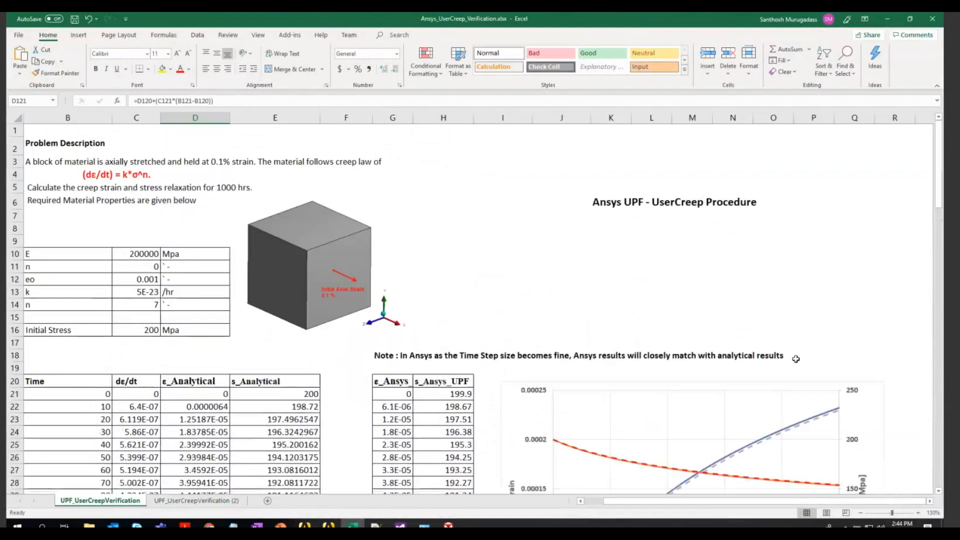
{"action": "scroll", "coordinate": [546, 322], "scroll_direction": "down", "scroll_amount": 3}
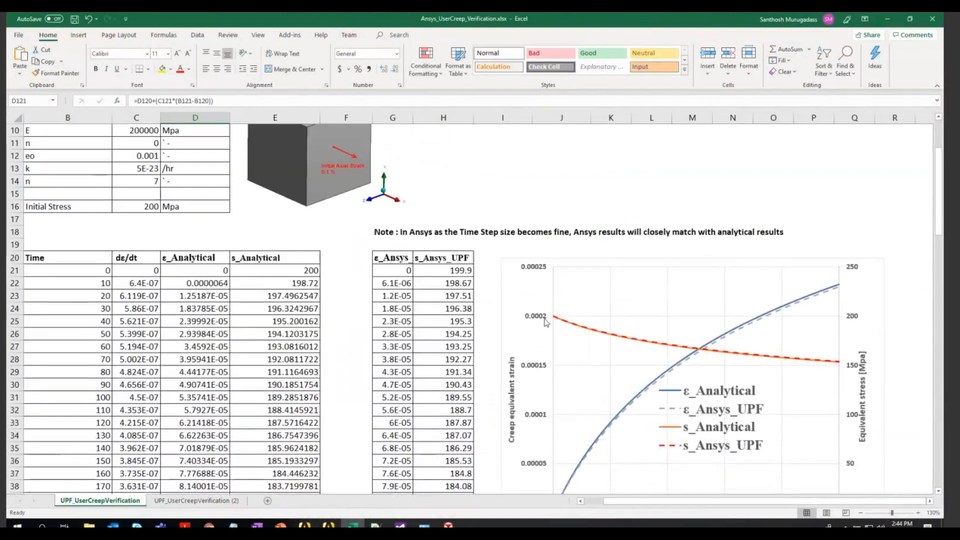
{"action": "left_click", "coordinate": [187, 500]}
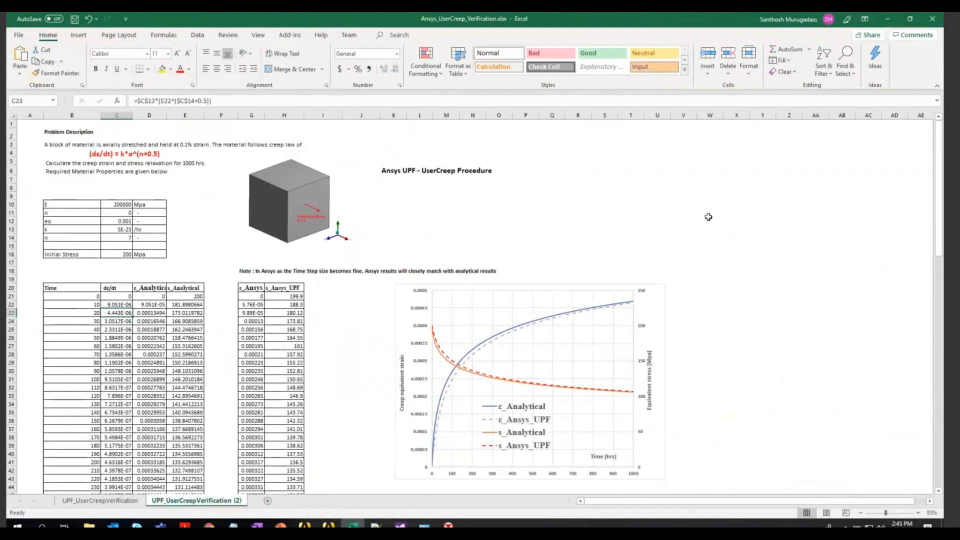
In usercreep.F in Notepad++, change c2 to (c2+0.5) in the delcr equation on line 133 and save the file
{"action": "key", "text": "alt+Tab"}
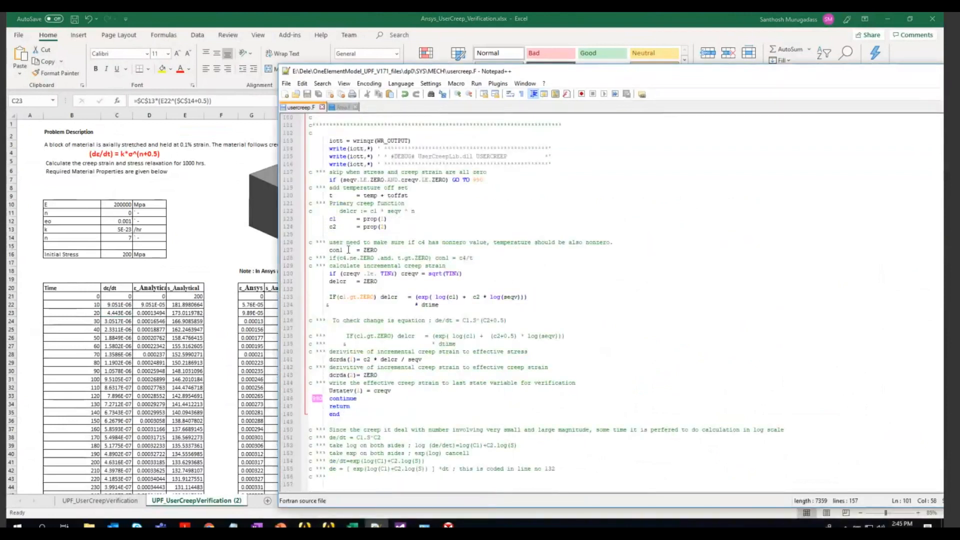
{"action": "left_click", "coordinate": [475, 298]}
{"action": "type", "text": "(c2"}
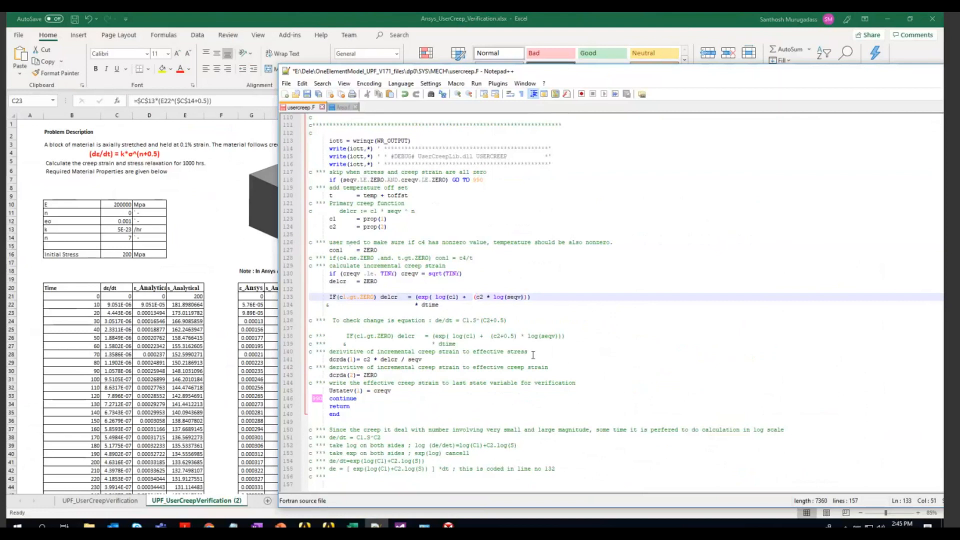
{"action": "type", "text": "+0.5)"}
{"action": "key", "text": "ctrl+s"}
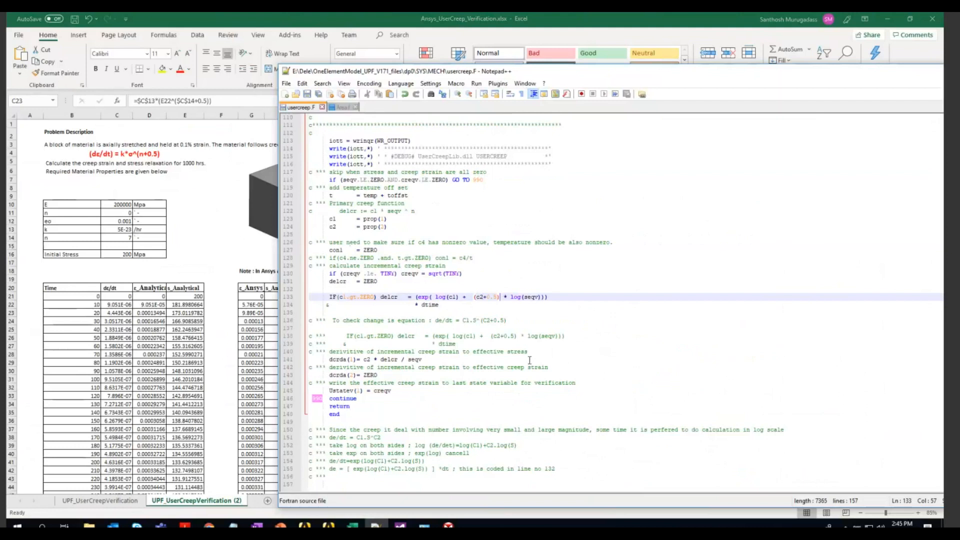
Return to ANSYS Mechanical and clear the generated data of Solution (B6)
{"action": "left_click", "coordinate": [887, 18]}
{"action": "left_click", "coordinate": [83, 230]}
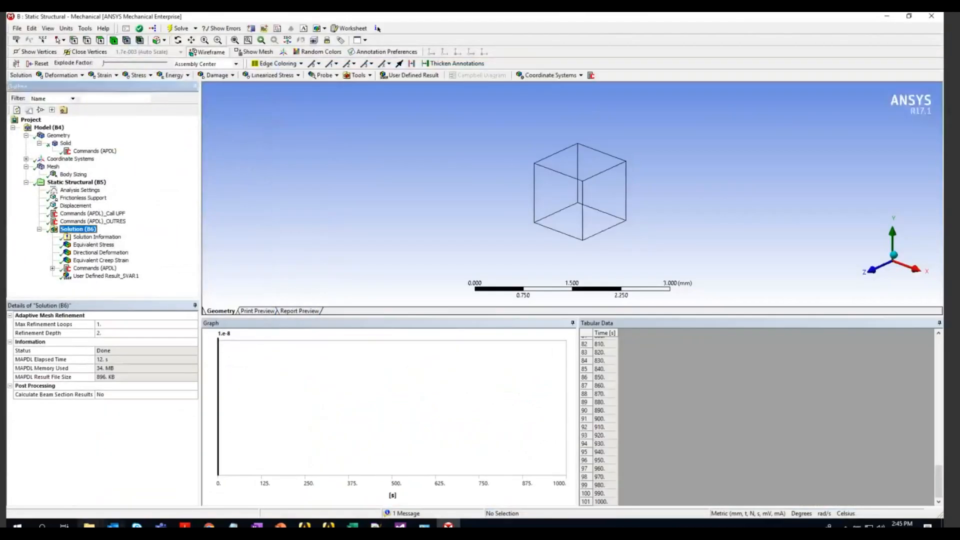
{"action": "mouse_move", "coordinate": [89, 525]}
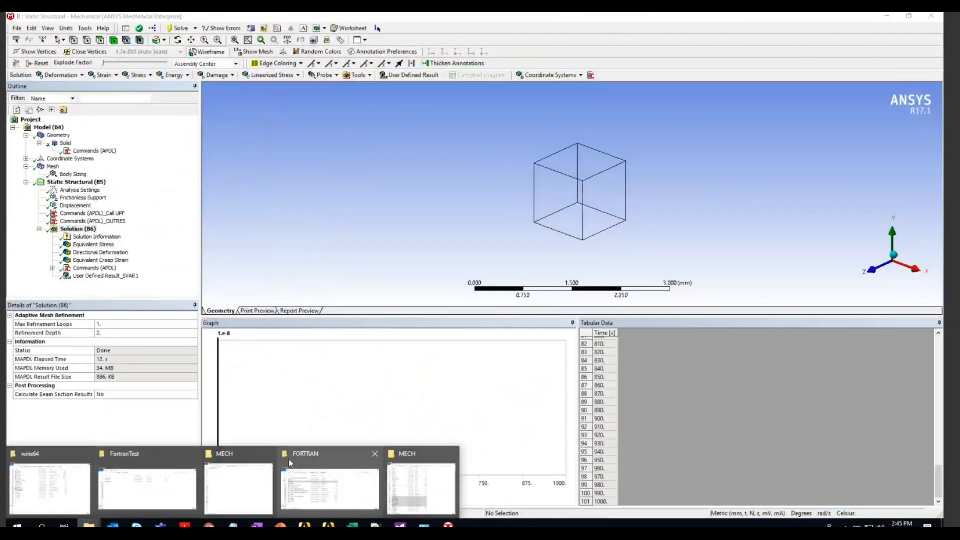
{"action": "right_click", "coordinate": [81, 231]}
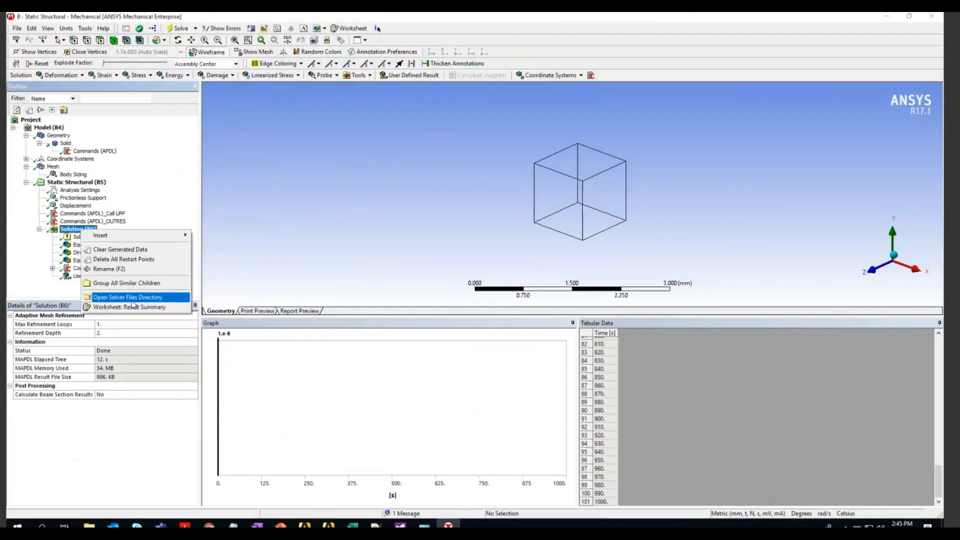
{"action": "left_click", "coordinate": [137, 250]}
{"action": "left_click", "coordinate": [503, 305]}
Check the solver files directory in Analysis Settings, and delete everything except usercreep.F from the MECH folder in File Explorer
{"action": "left_click", "coordinate": [80, 190]}
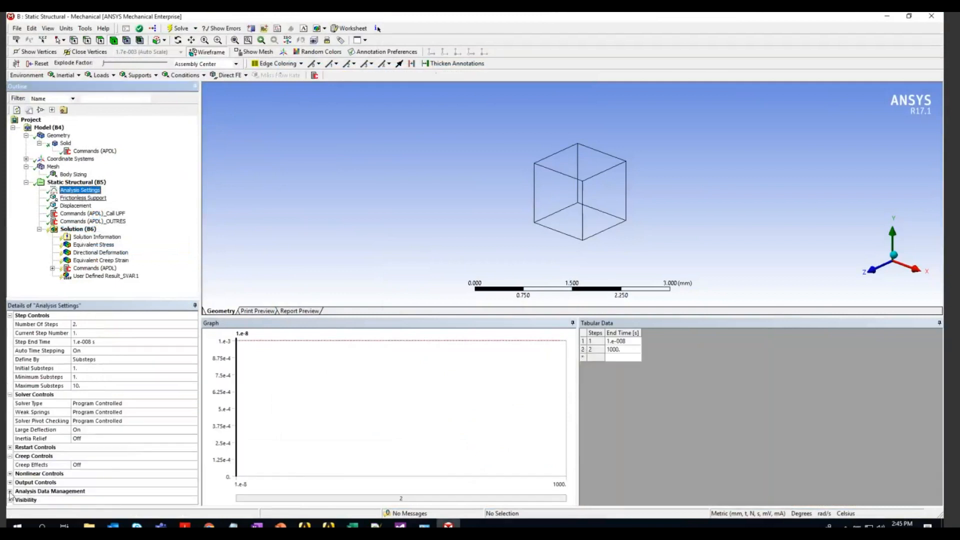
{"action": "left_click", "coordinate": [10, 492]}
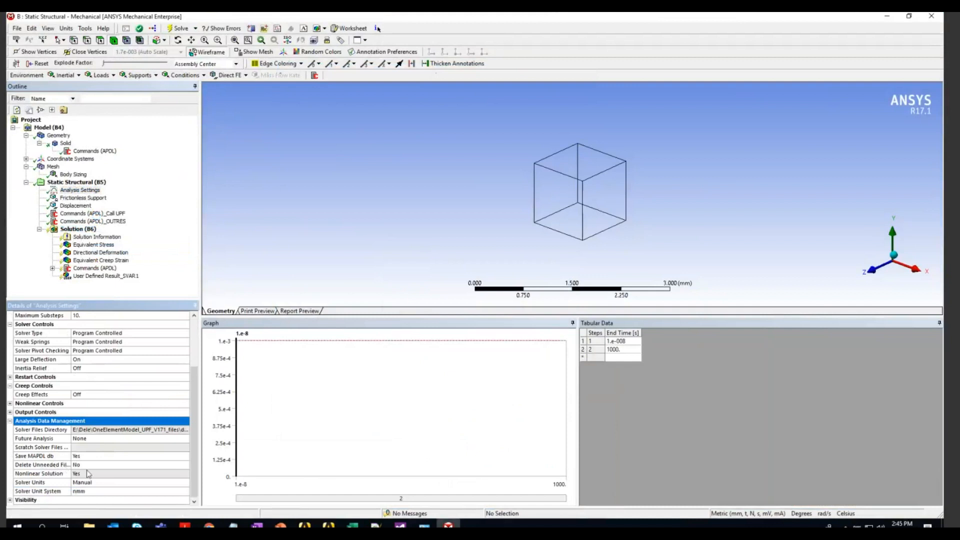
{"action": "left_click", "coordinate": [89, 524]}
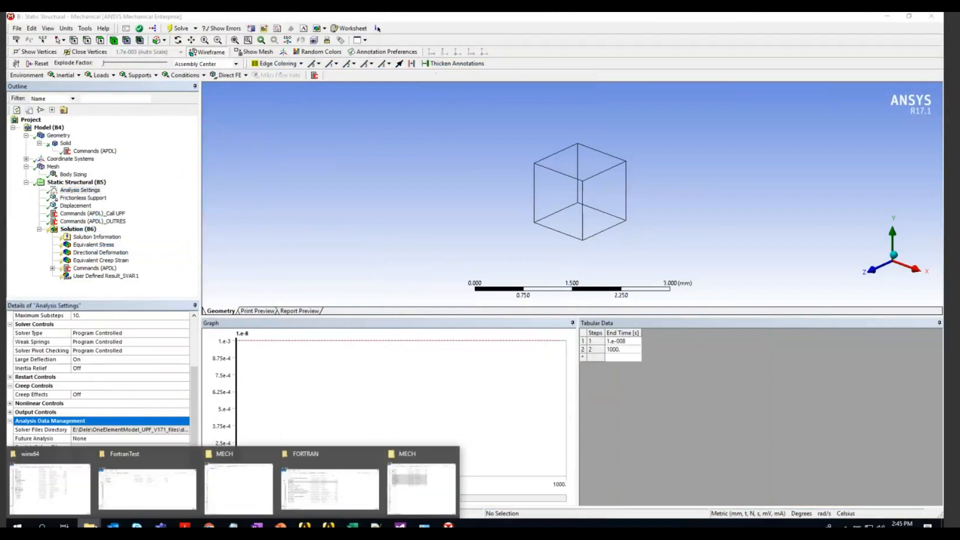
{"action": "left_click", "coordinate": [421, 487]}
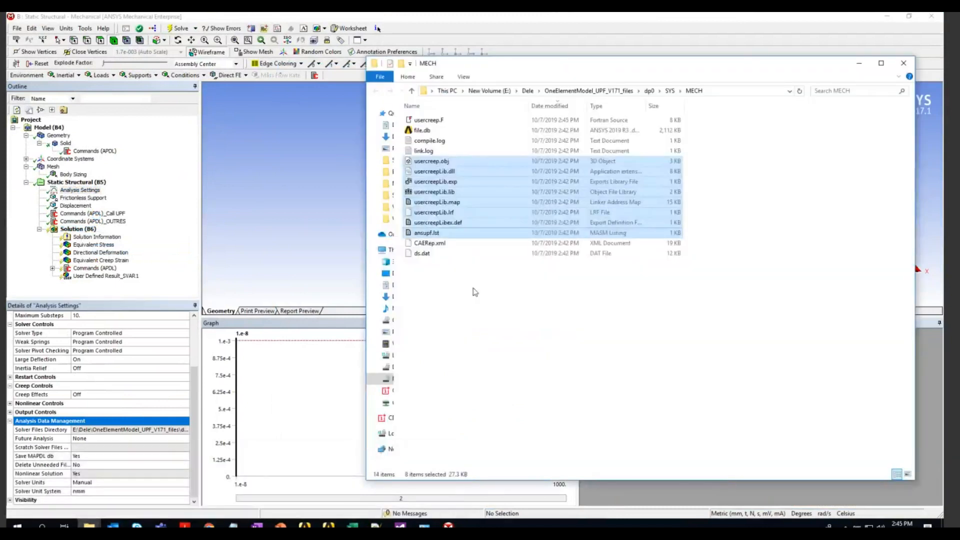
{"action": "left_click", "coordinate": [475, 292]}
{"action": "left_click_drag", "start_coordinate": [475, 291], "coordinate": [433, 124]}
{"action": "left_click", "coordinate": [433, 121], "text": "ctrl"}
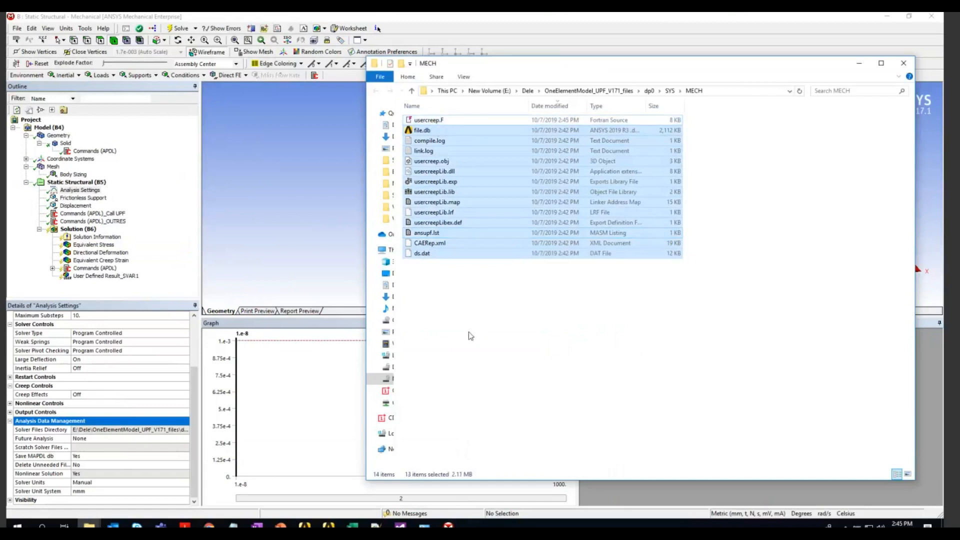
{"action": "key", "text": "Delete"}
Open usercreep.F from the MECH folder in Notepad++ and check the (c2+0.5) term on line 133
{"action": "right_click", "coordinate": [433, 123]}
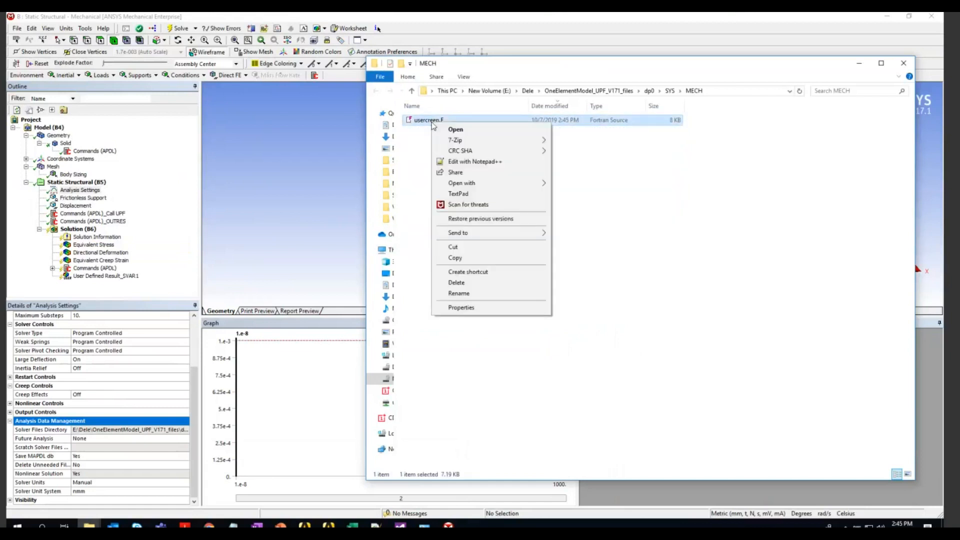
{"action": "left_click", "coordinate": [453, 162]}
{"action": "left_click_drag", "start_coordinate": [472, 296], "coordinate": [509, 297]}
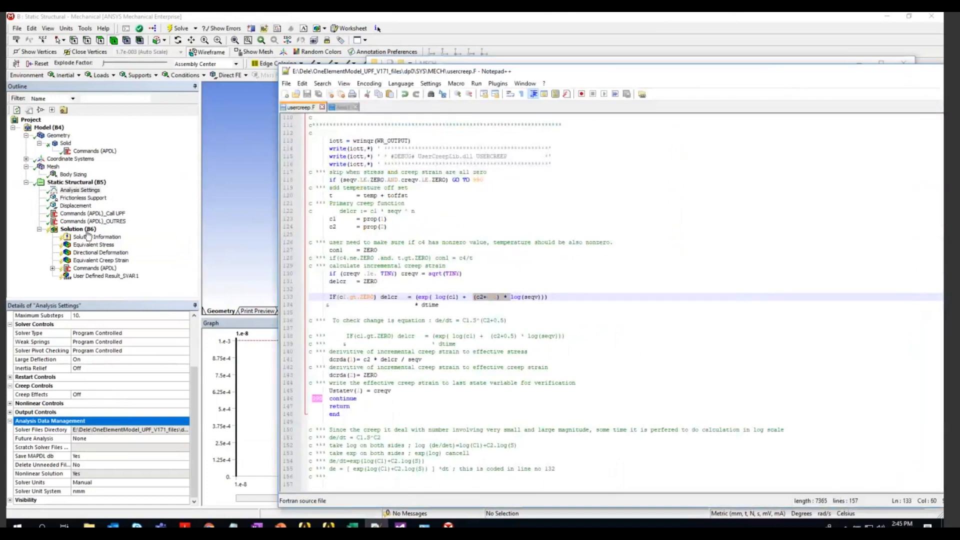
Return to ANSYS Mechanical and solve Solution (B6) with the modified creep subroutine
{"action": "left_click", "coordinate": [88, 233]}
{"action": "right_click", "coordinate": [88, 230]}
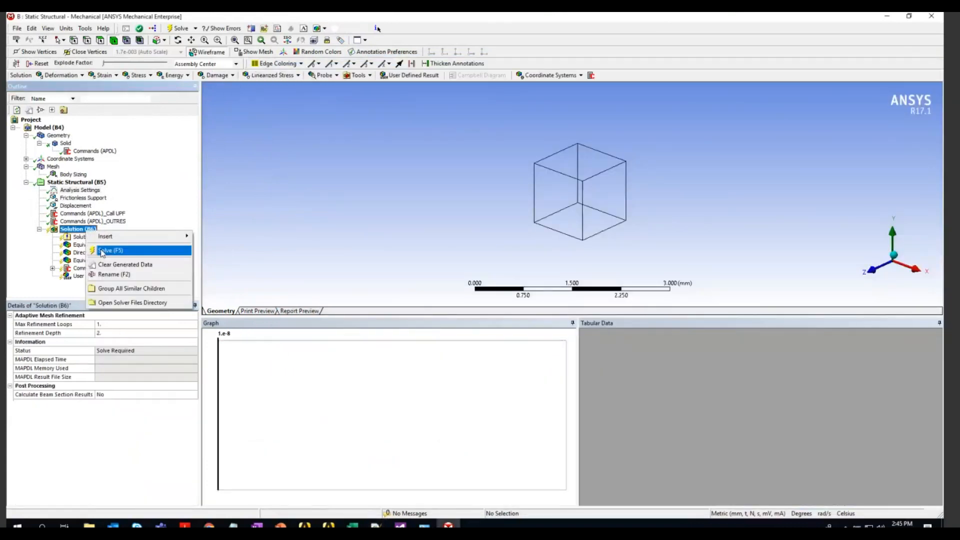
{"action": "left_click", "coordinate": [102, 251]}
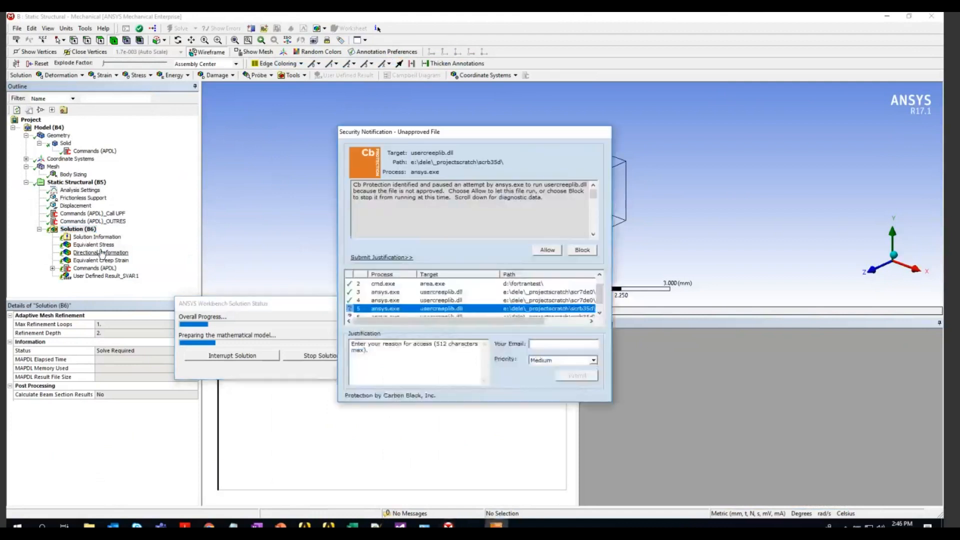
Allow ansys.exe to run usercreeplib.dll so Solution (B6) can solve, and bring up the MECH folder in File Explorer
{"action": "left_click", "coordinate": [550, 255]}
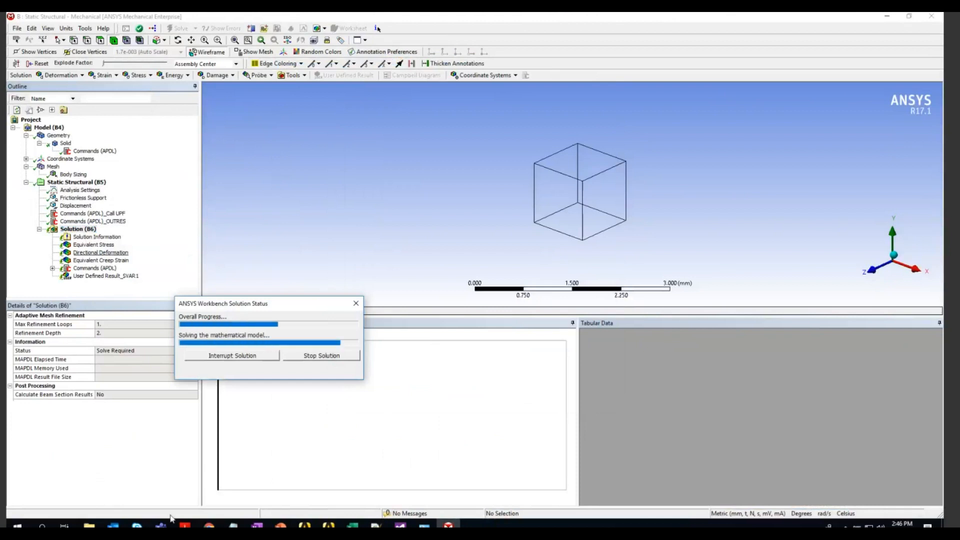
{"action": "mouse_move", "coordinate": [88, 525]}
{"action": "left_click", "coordinate": [420, 493]}
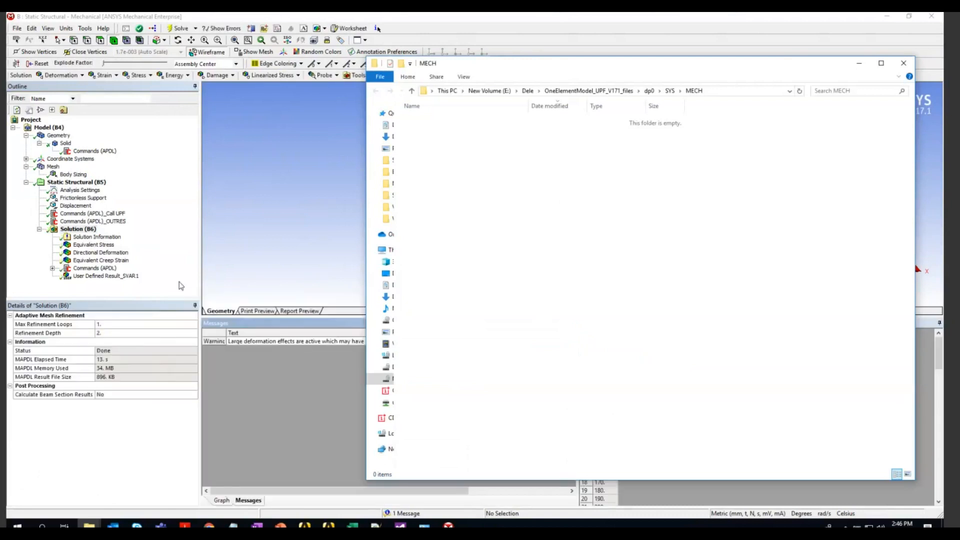
Compare the Equivalent Creep Strain and Equivalent Stress results with the analytical values on the UPF_UserCreepVerification (2) sheet in Excel
{"action": "left_click", "coordinate": [115, 260]}
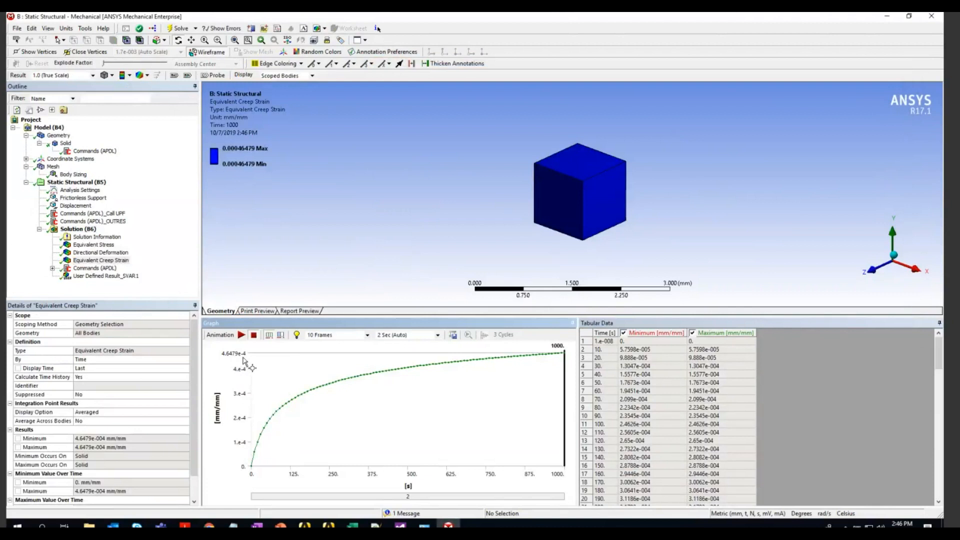
{"action": "key", "text": "alt+Tab"}
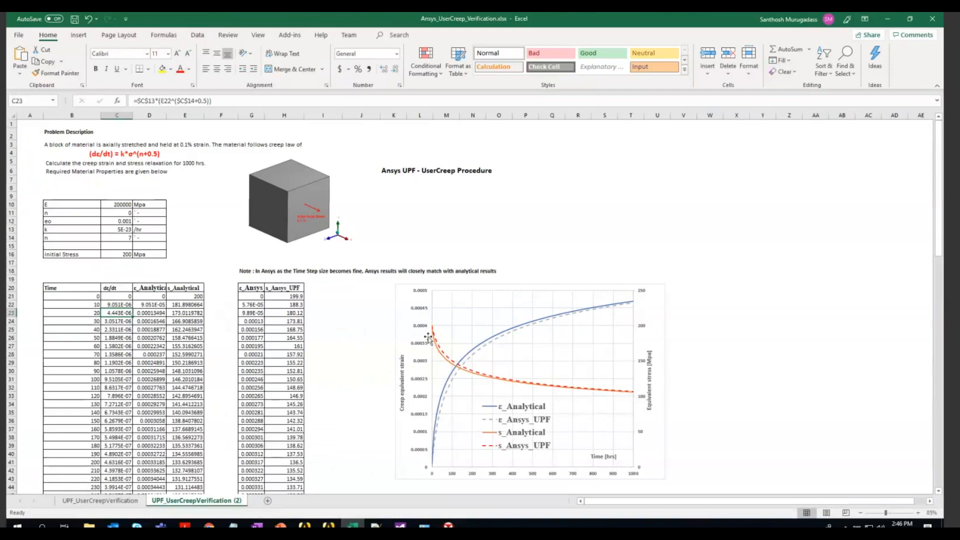
{"action": "mouse_move", "coordinate": [434, 333]}
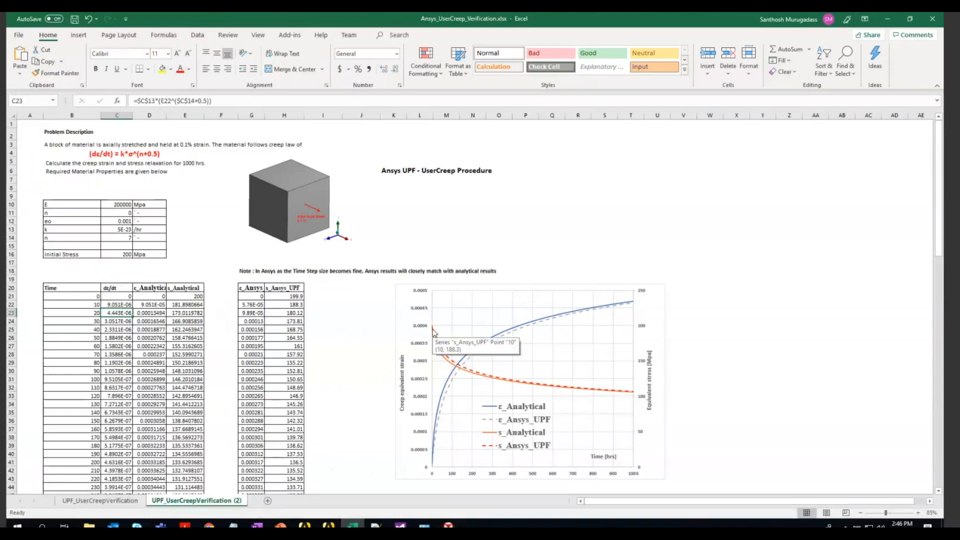
{"action": "left_click", "coordinate": [190, 345]}
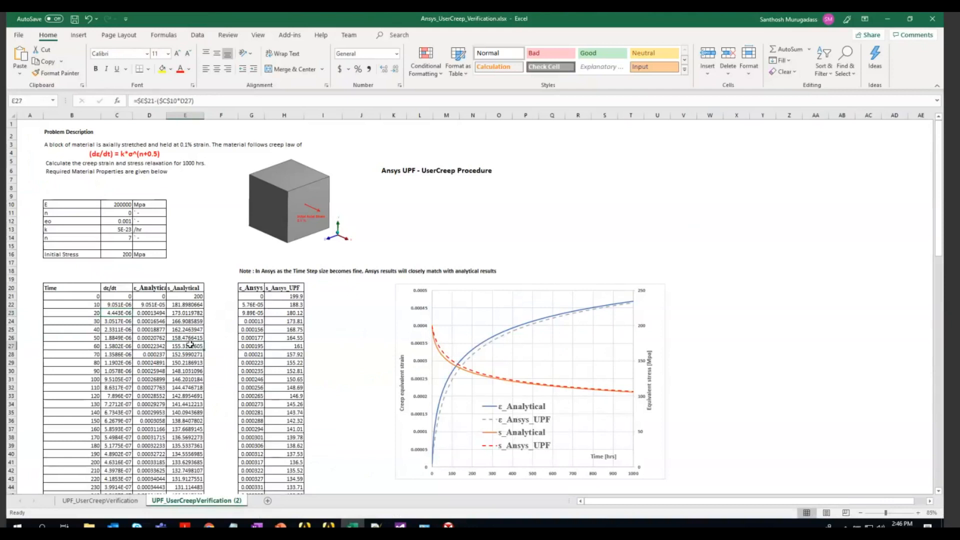
{"action": "key", "text": "ctrl+shift+Down"}
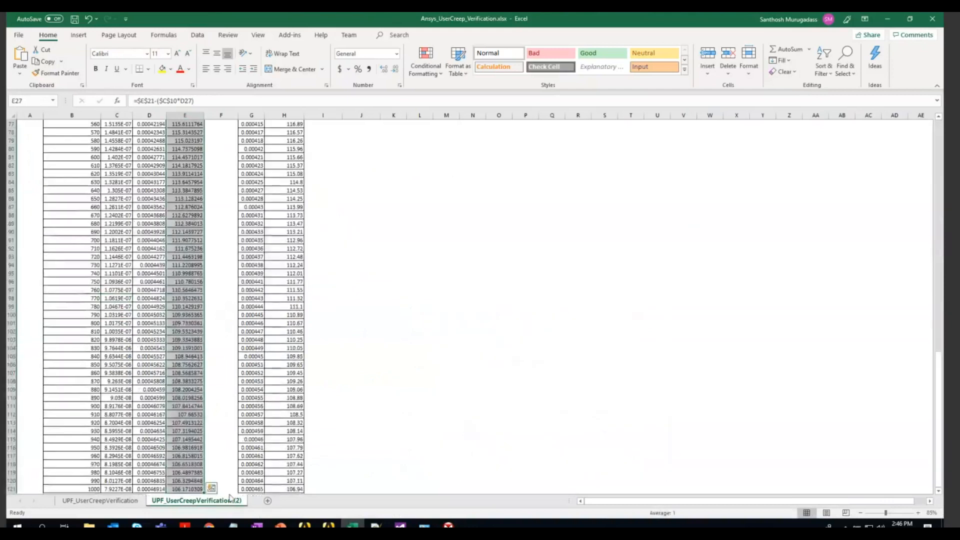
{"action": "left_click", "coordinate": [447, 525]}
{"action": "left_click", "coordinate": [99, 246]}
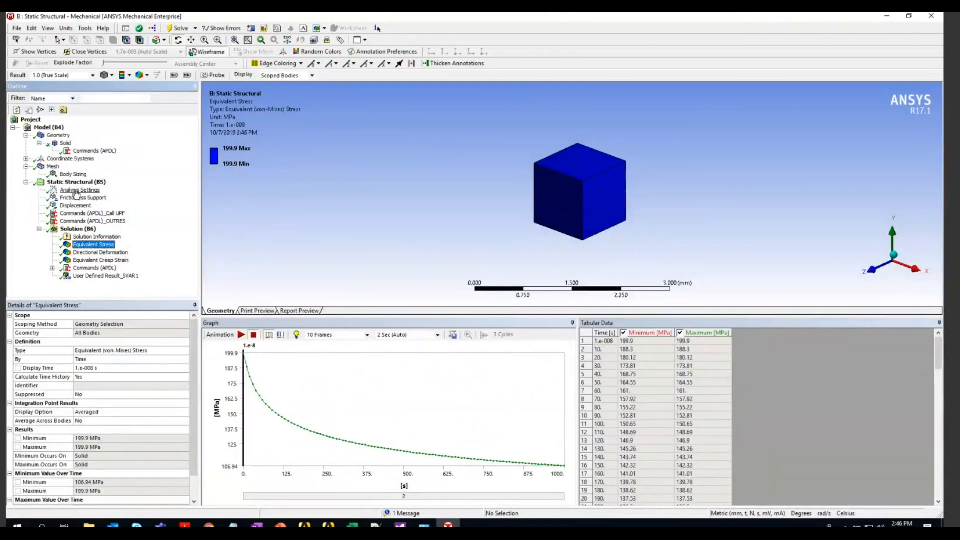
Open the Commands (APDL)_Call UPF object and examine the /upf,usercreep.F line
{"action": "left_click", "coordinate": [84, 214]}
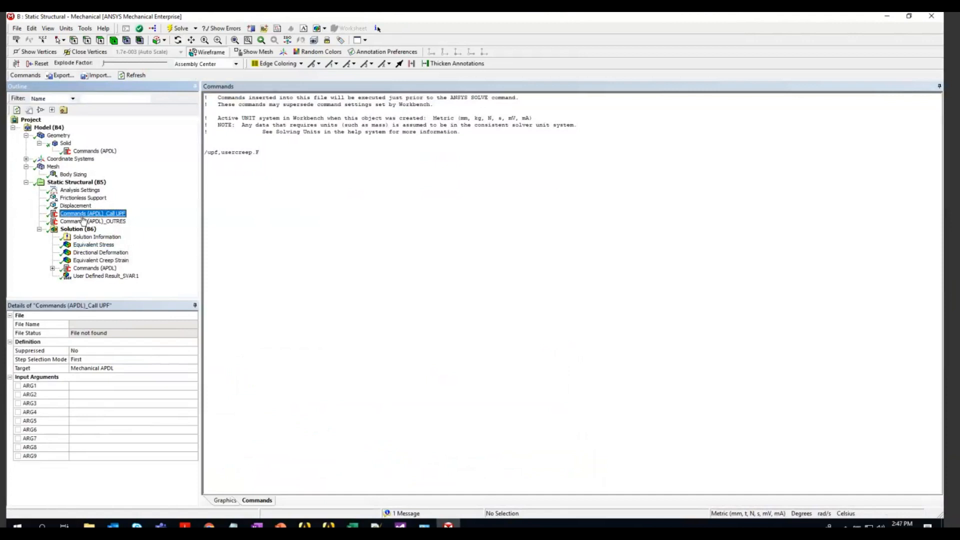
{"action": "left_click", "coordinate": [260, 152]}
{"action": "mouse_move", "coordinate": [220, 152]}
{"action": "left_mouse_down"}
{"action": "mouse_move", "coordinate": [264, 155]}
{"action": "mouse_move", "coordinate": [221, 150]}
{"action": "left_mouse_up"}
{"action": "left_click", "coordinate": [252, 152]}
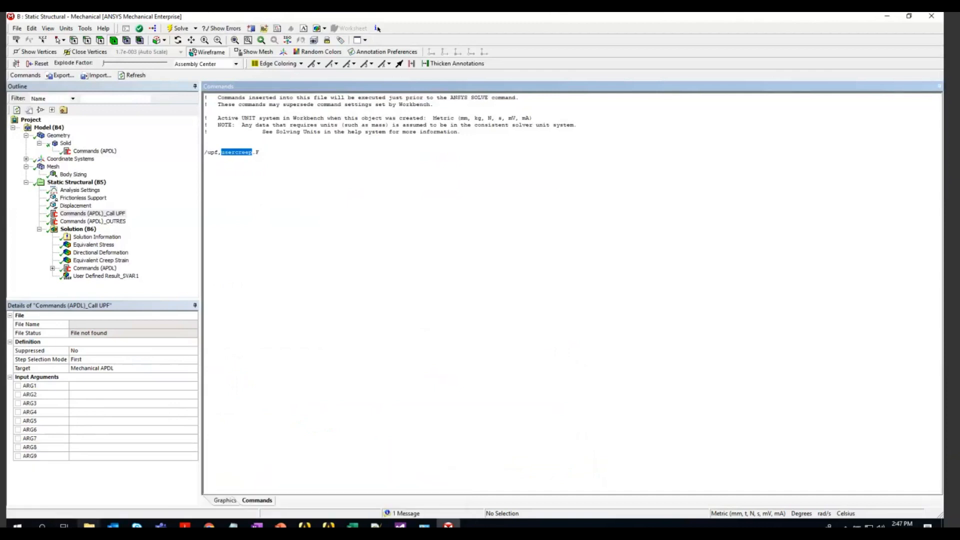
Switch to File Explorer and view the files in the winx64 folder and the compiled usercreep files in the MECH folder
{"action": "left_click", "coordinate": [89, 525]}
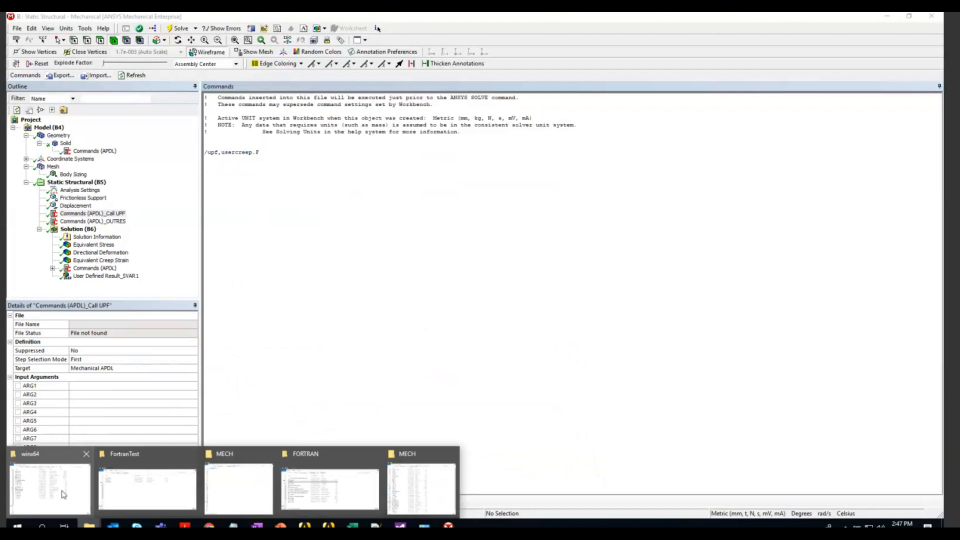
{"action": "left_click", "coordinate": [64, 492]}
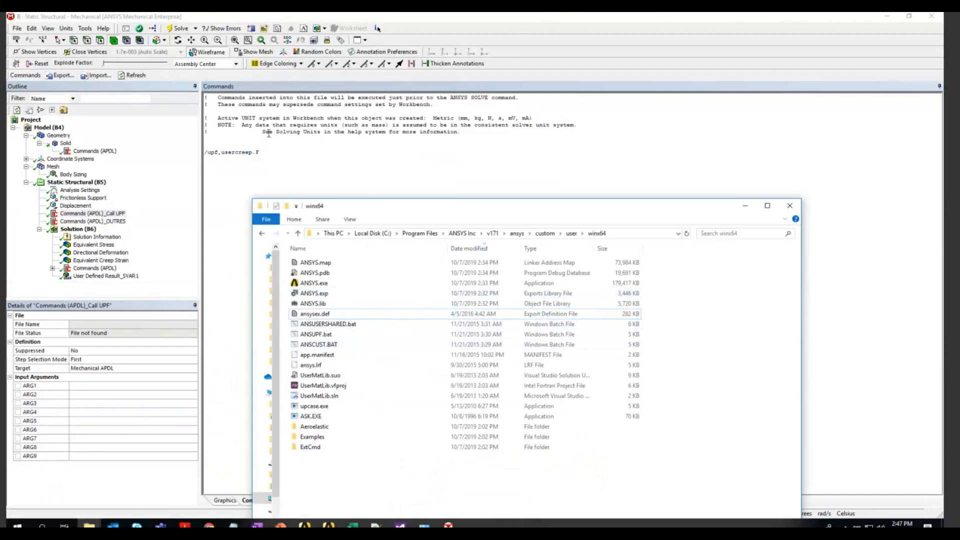
{"action": "left_click", "coordinate": [89, 524]}
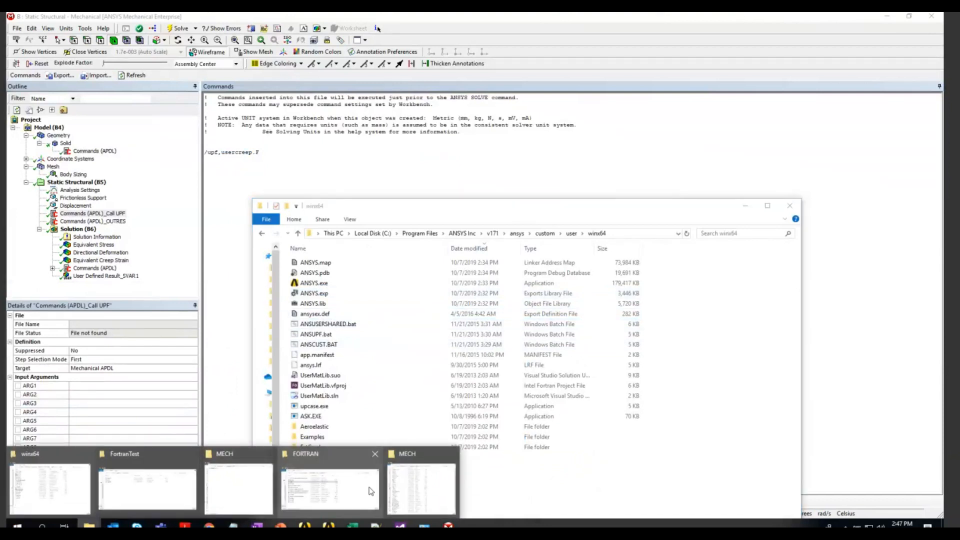
{"action": "left_click", "coordinate": [421, 487]}
{"action": "scroll", "coordinate": [467, 372], "scroll_direction": "down", "scroll_amount": 1}
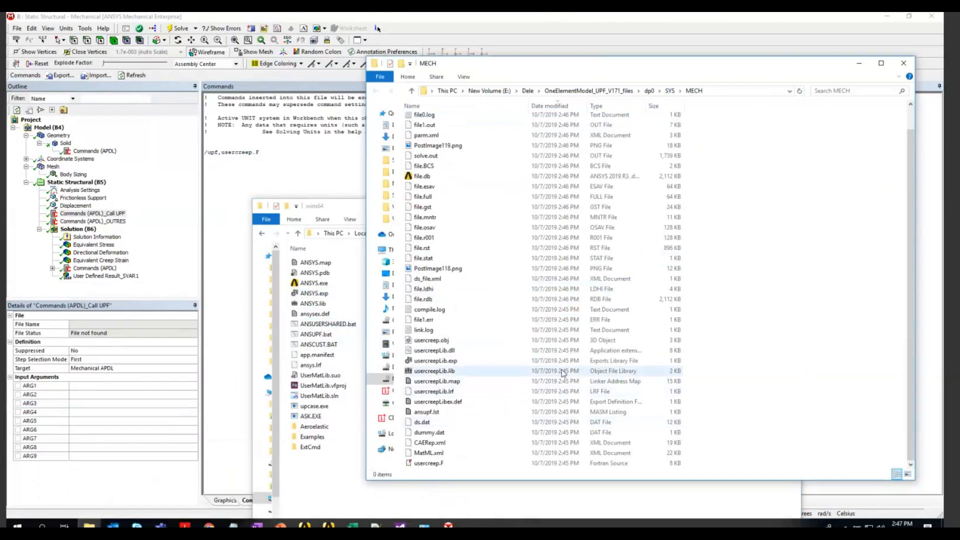
Highlight the /upf,usercreep.F line in ANSYS Mechanical, and point out ANSCUST.BAT in the winx64 folder
{"action": "left_click", "coordinate": [229, 176]}
{"action": "left_click_drag", "start_coordinate": [259, 152], "coordinate": [208, 145]}
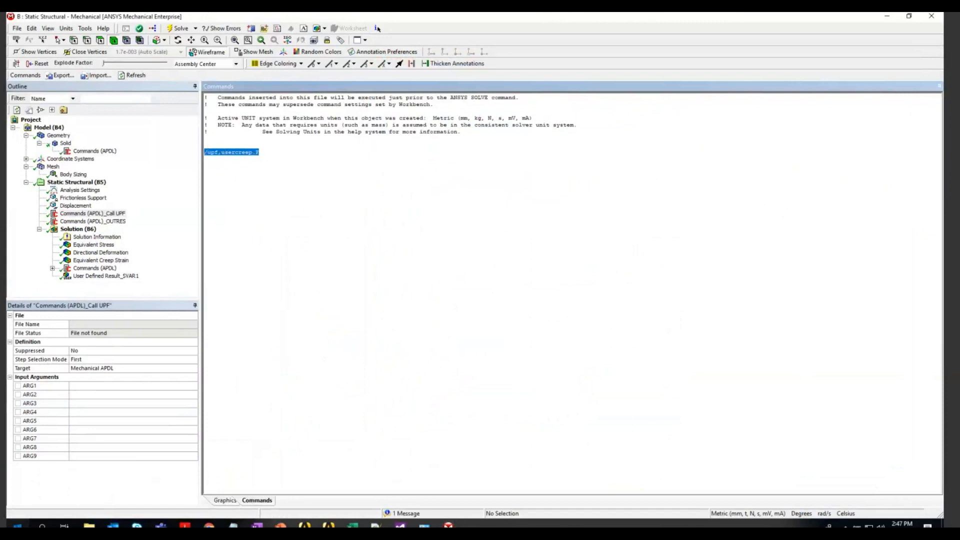
{"action": "key", "text": "super"}
{"action": "left_click", "coordinate": [89, 525]}
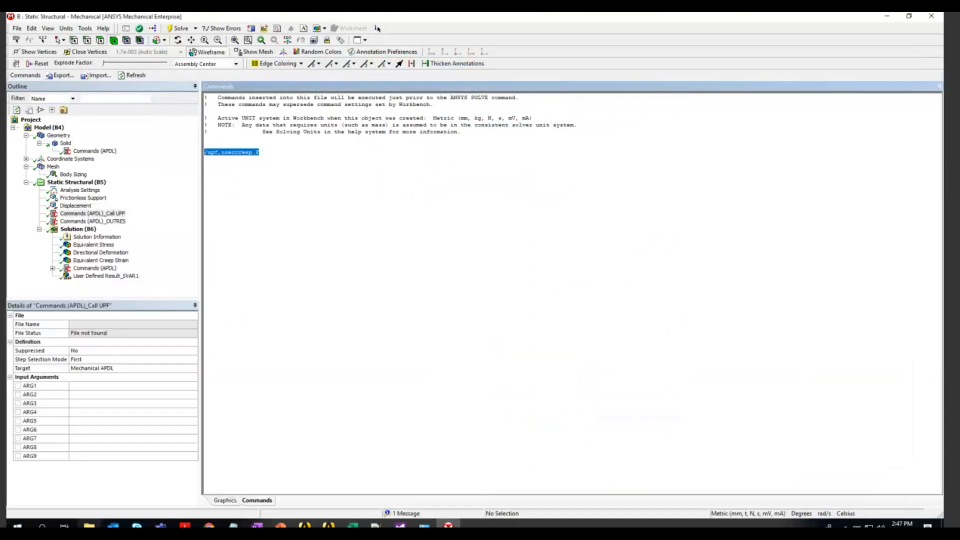
{"action": "left_click", "coordinate": [65, 493]}
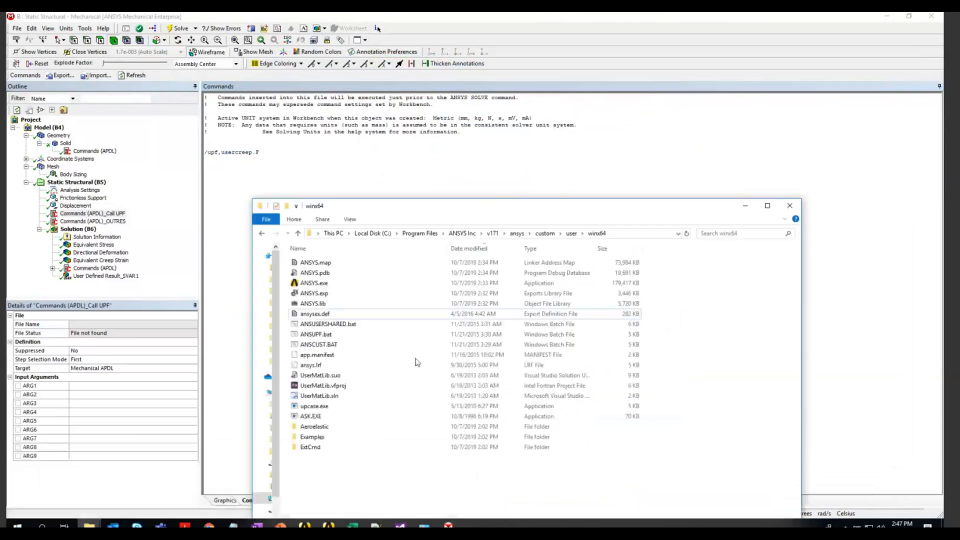
{"action": "left_click", "coordinate": [320, 344]}
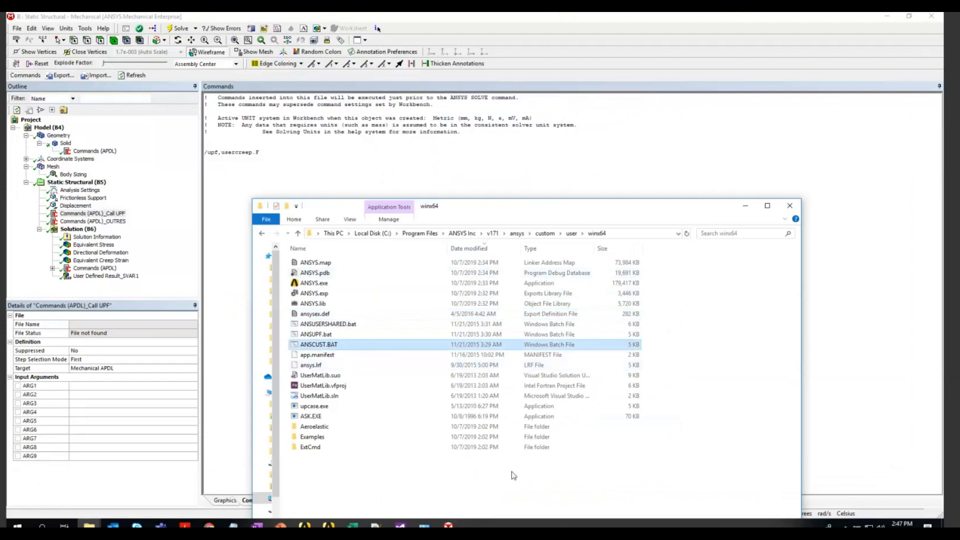
Switch Delete Unneeded Files in the Analysis Settings to Yes and back to No
{"action": "left_click", "coordinate": [210, 250]}
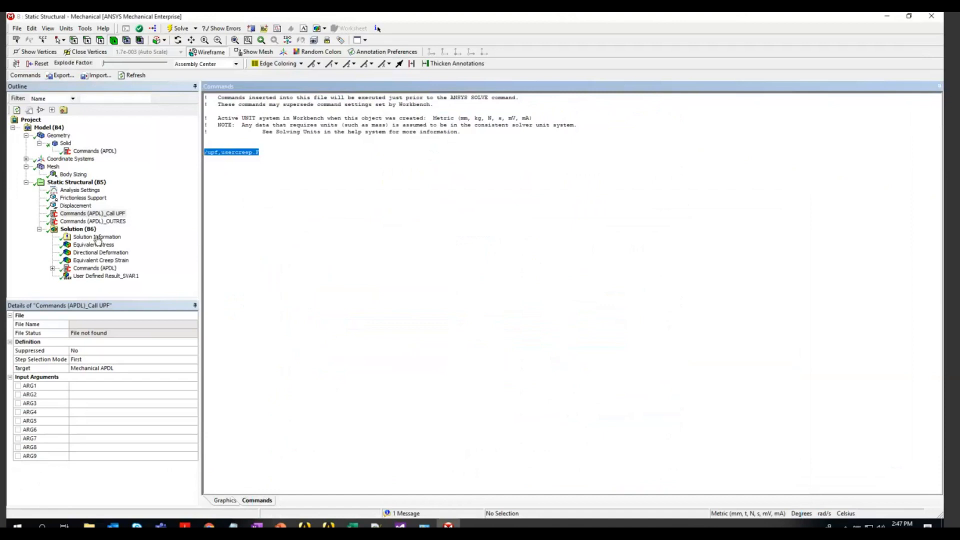
{"action": "left_click", "coordinate": [86, 191]}
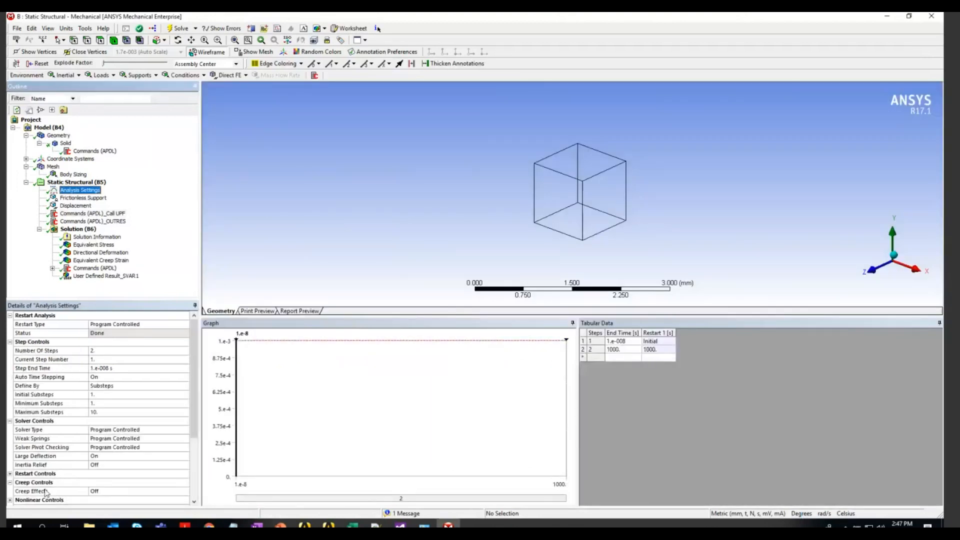
{"action": "scroll", "coordinate": [40, 479], "scroll_direction": "down", "scroll_amount": 5}
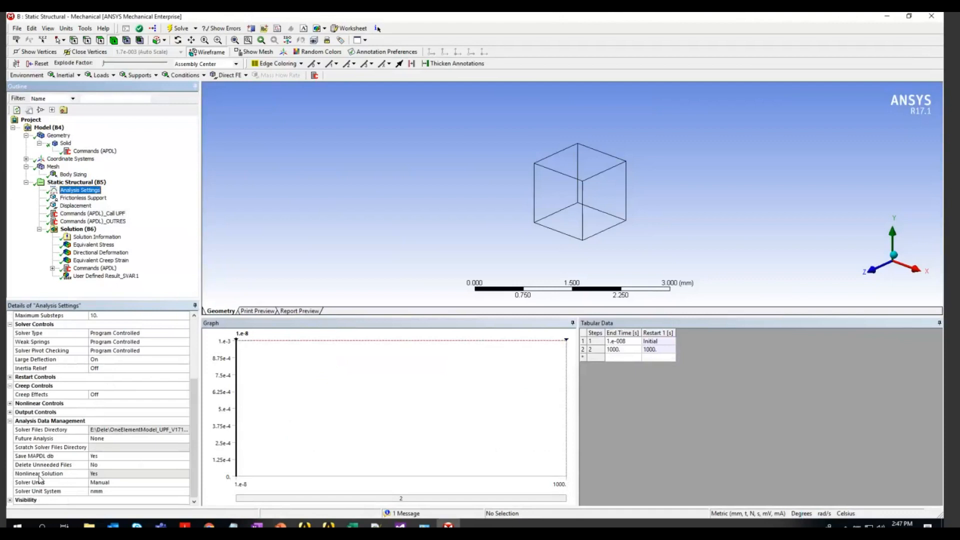
{"action": "left_click", "coordinate": [118, 466]}
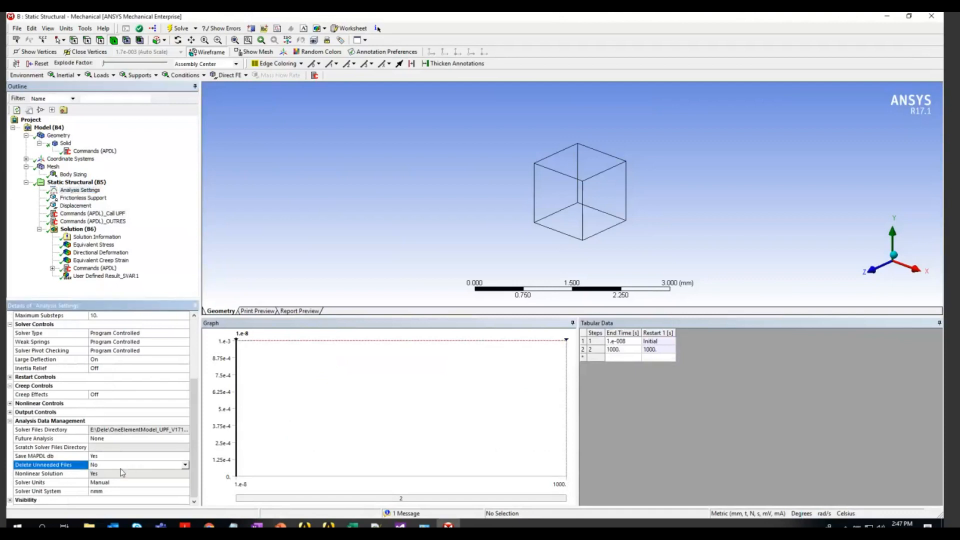
{"action": "left_click", "coordinate": [185, 465]}
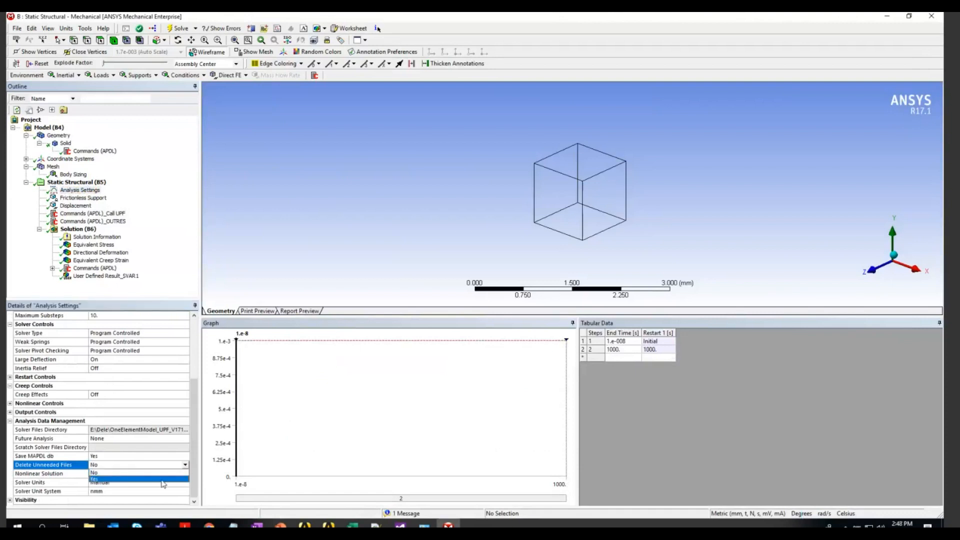
{"action": "left_click", "coordinate": [163, 479]}
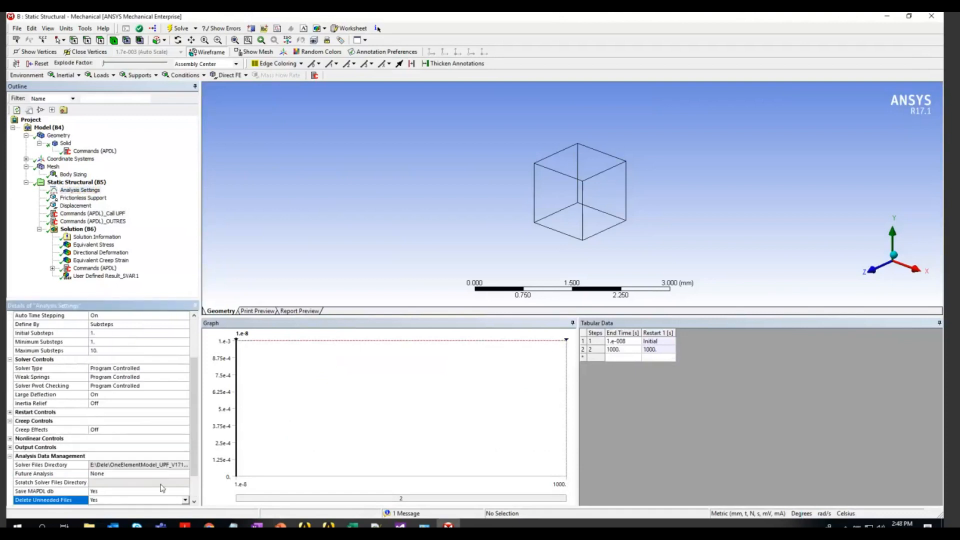
{"action": "left_click", "coordinate": [185, 500]}
{"action": "left_click", "coordinate": [157, 508]}
Check the solver files in the MECH folder, and clear the generated data of Solution (B6) in ANSYS Mechanical
{"action": "left_click", "coordinate": [89, 525]}
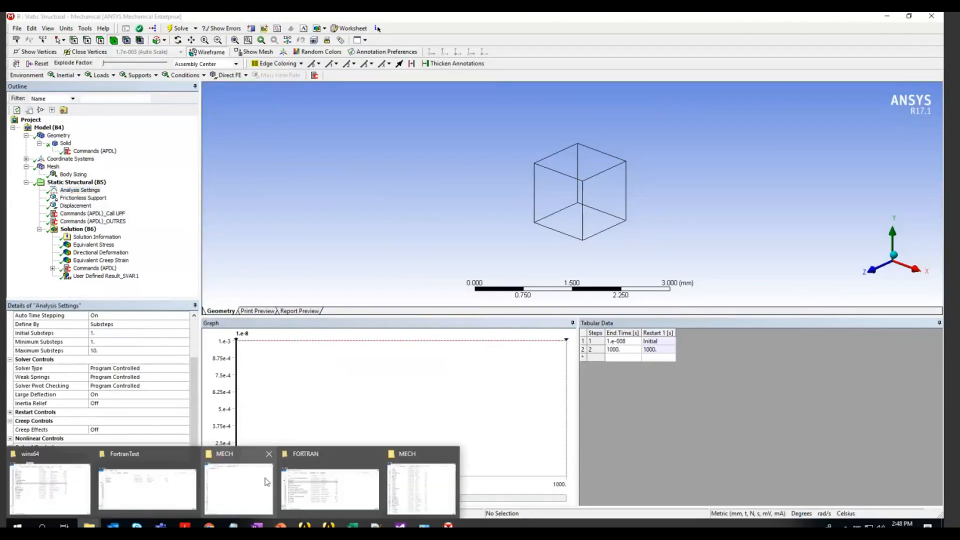
{"action": "left_click", "coordinate": [419, 476]}
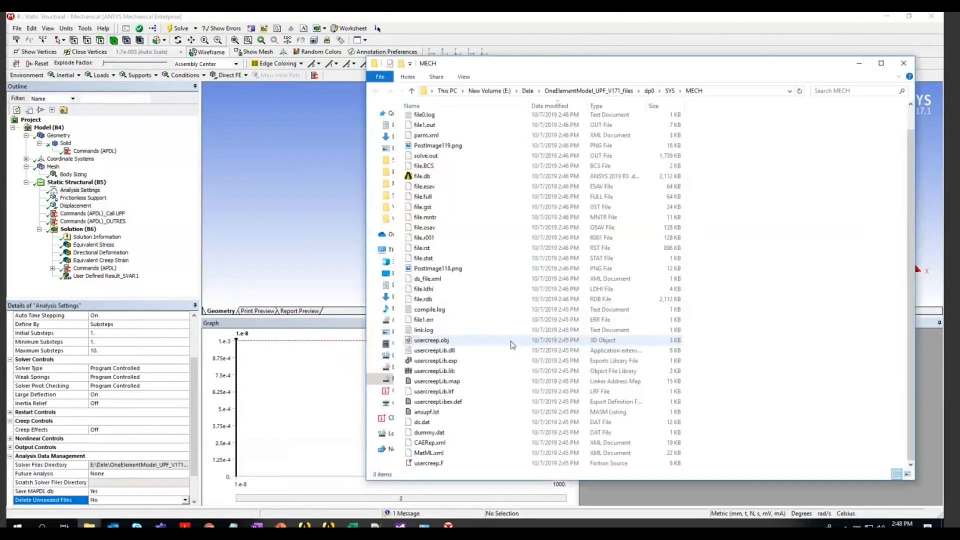
{"action": "right_click", "coordinate": [77, 229]}
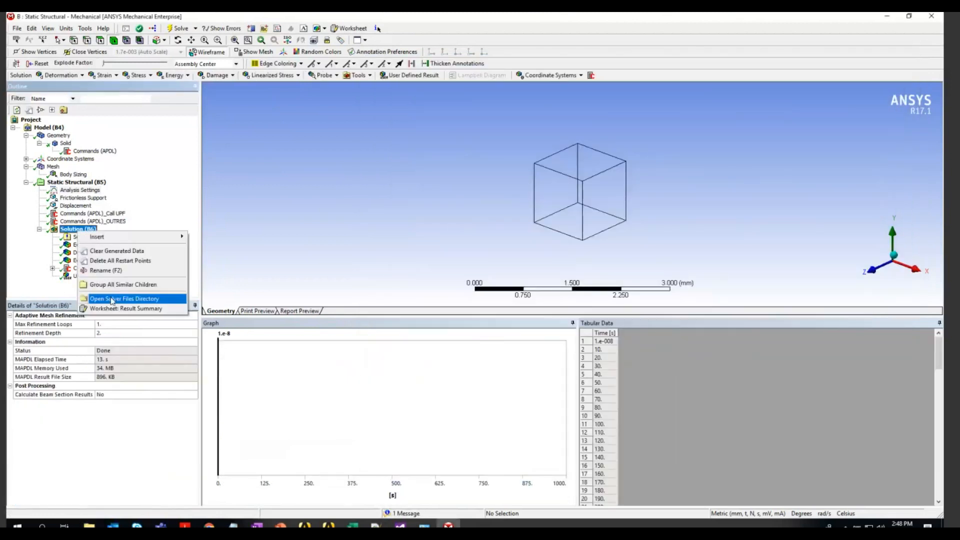
{"action": "left_click", "coordinate": [132, 253]}
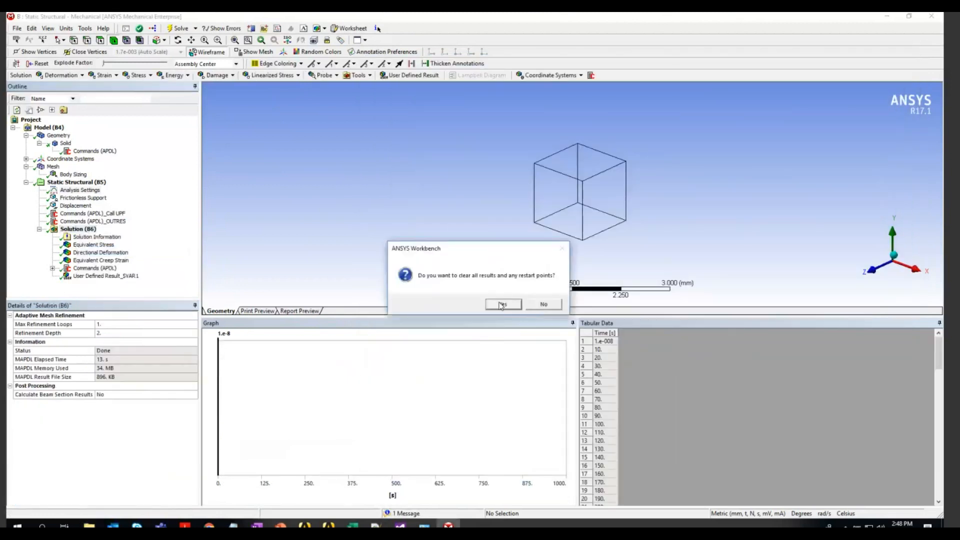
{"action": "left_click", "coordinate": [501, 304]}
Delete all files except usercreep.F from the MECH folder in File Explorer
{"action": "mouse_move", "coordinate": [90, 524]}
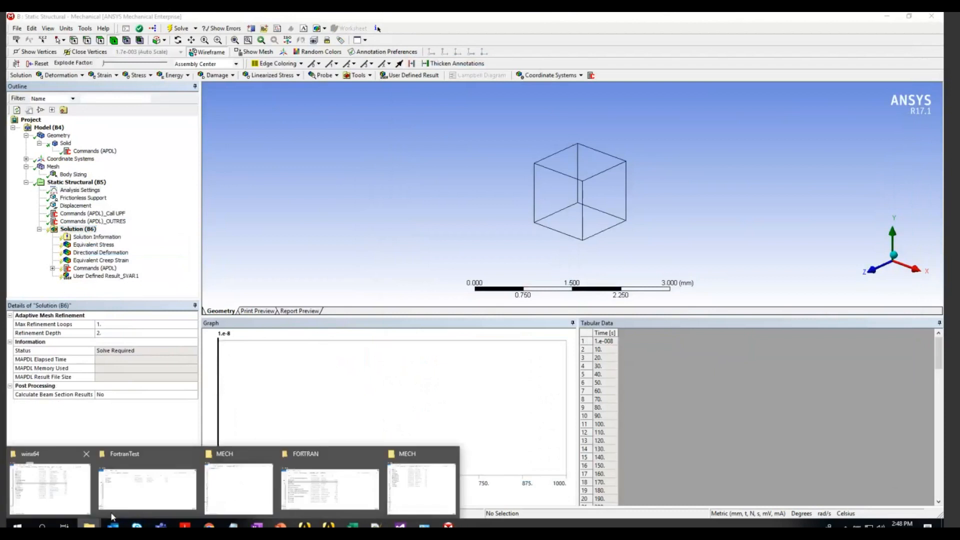
{"action": "left_click", "coordinate": [424, 495]}
{"action": "key", "text": "ctrl+a"}
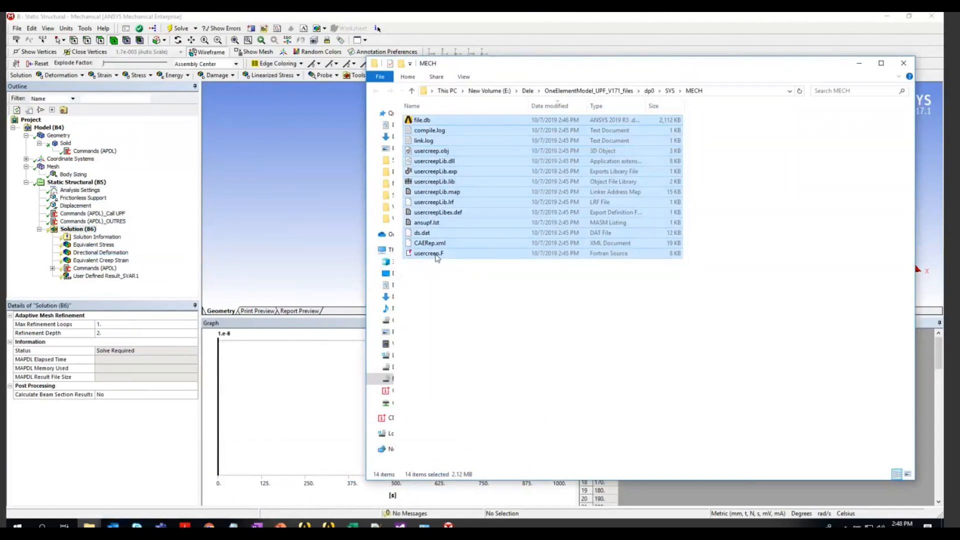
{"action": "left_click", "coordinate": [434, 254], "text": "ctrl"}
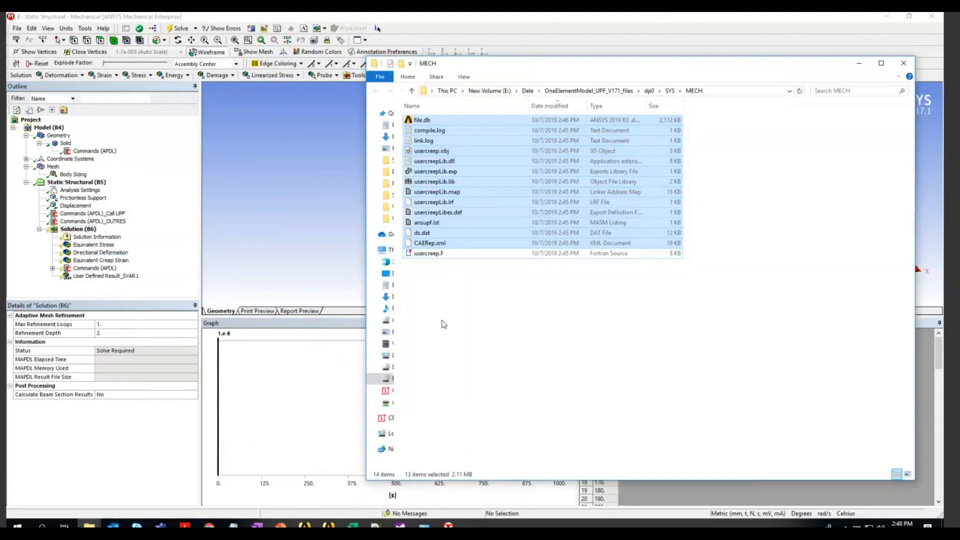
{"action": "key", "text": "Delete"}
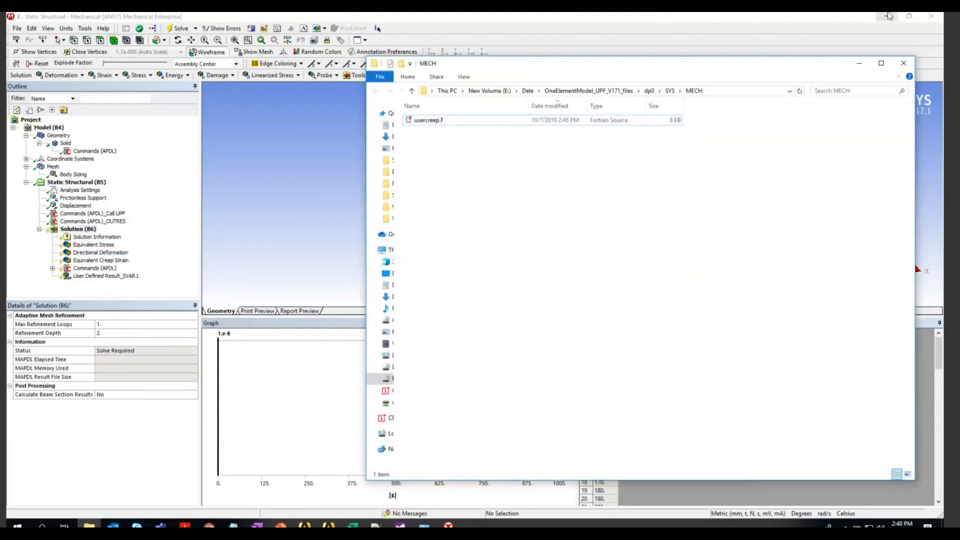
Open the Windows environment variables and copy the name of the ANS_USE_UPF user variable into a new Notepad++ file
{"action": "left_click", "coordinate": [889, 16]}
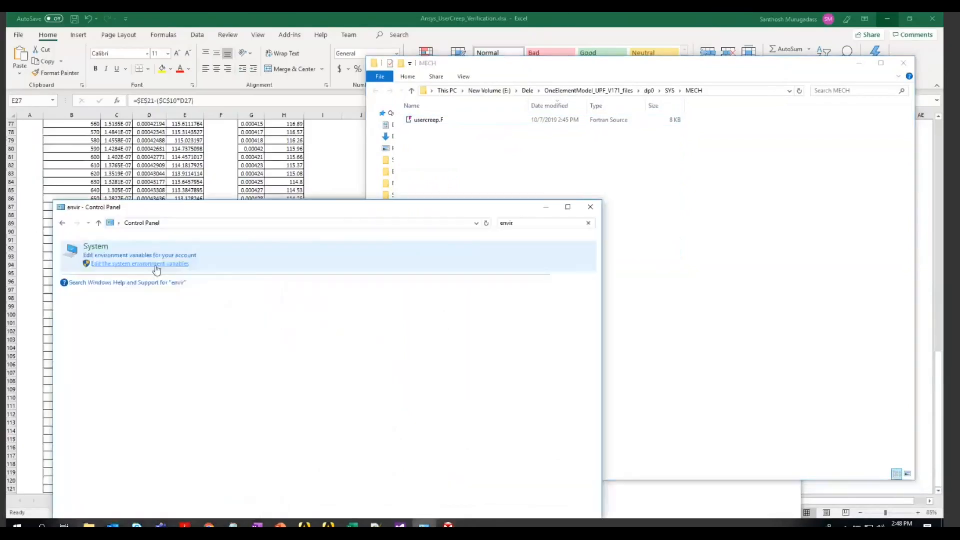
{"action": "left_click", "coordinate": [158, 265]}
{"action": "left_click", "coordinate": [216, 253]}
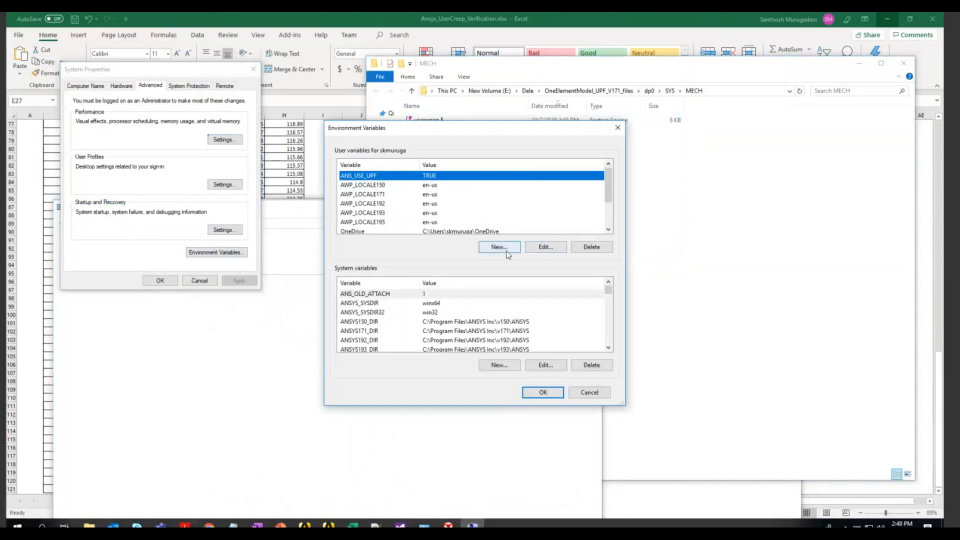
{"action": "double_click", "coordinate": [433, 175]}
{"action": "left_click_drag", "start_coordinate": [433, 254], "coordinate": [345, 255]}
{"action": "key", "text": "ctrl+c"}
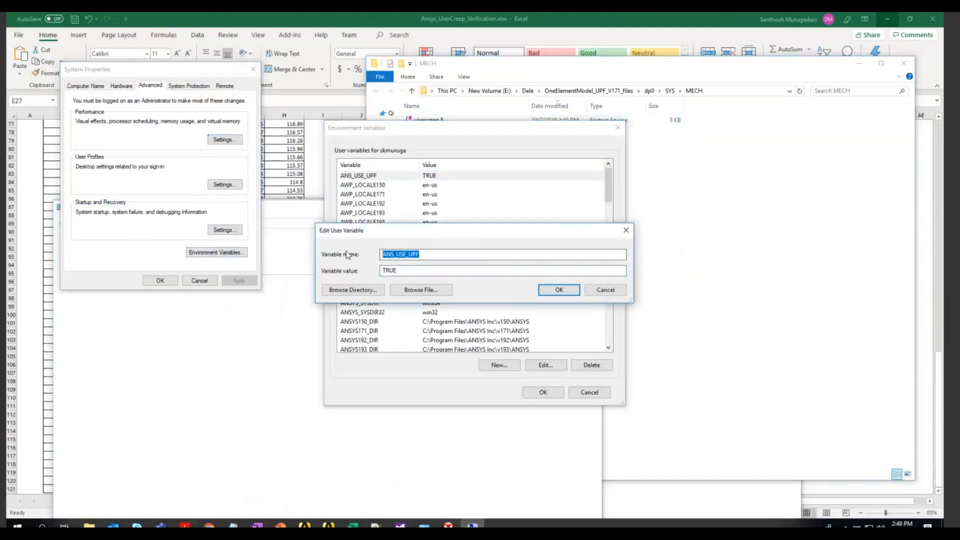
{"action": "left_click", "coordinate": [376, 526]}
{"action": "key", "text": "ctrl+n"}
{"action": "key", "text": "ctrl+v"}
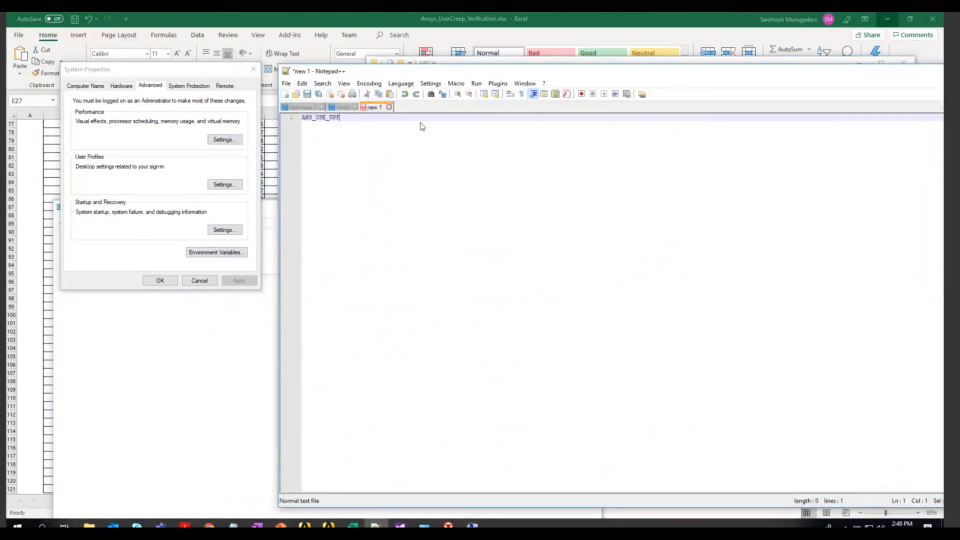
Copy the value TRUE from ANS_USE_UPF, and delete that user variable from the environment variables
{"action": "left_click_drag", "start_coordinate": [423, 71], "coordinate": [482, 318]}
{"action": "double_click", "coordinate": [412, 273]}
{"action": "key", "text": "ctrl+c"}
{"action": "left_click", "coordinate": [555, 290]}
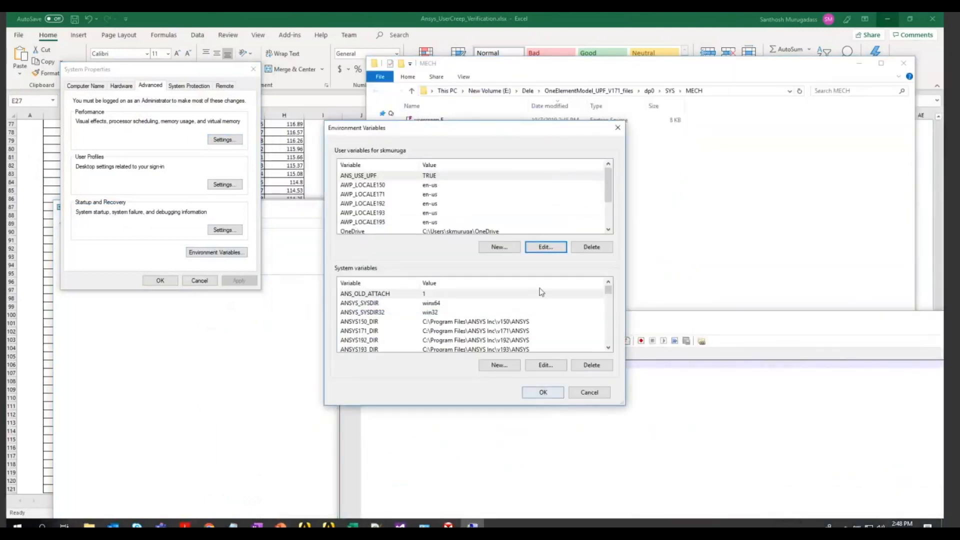
{"action": "left_click", "coordinate": [580, 247]}
{"action": "left_click", "coordinate": [537, 392]}
Paste TRUE two lines below ANS_USE_UPF in the Notepad++ note, leaving the note unsaved
{"action": "left_click", "coordinate": [500, 383]}
{"action": "key", "text": "Return"}
{"action": "key", "text": "Return"}
{"action": "key", "text": "ctrl+v"}
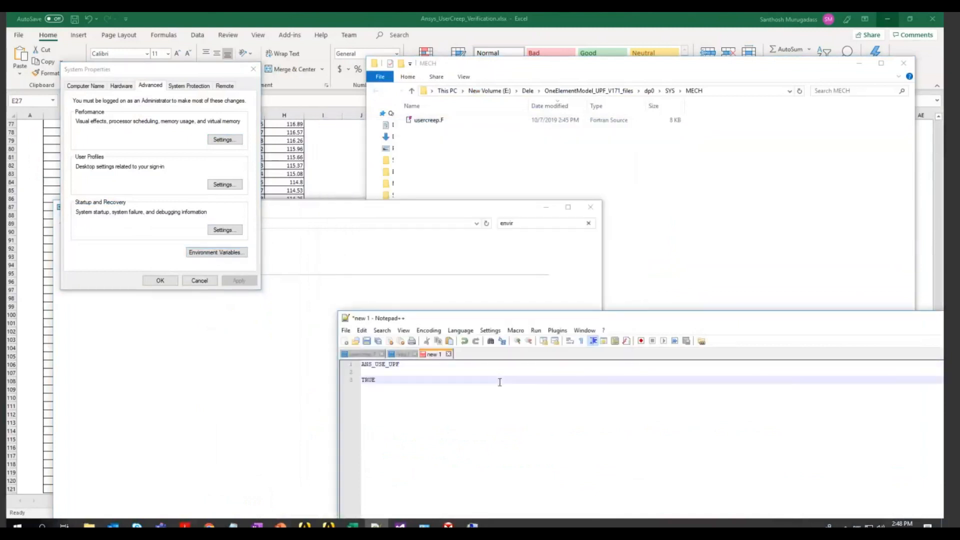
{"action": "key", "text": "ctrl+s"}
{"action": "left_click", "coordinate": [905, 504]}
{"action": "left_click", "coordinate": [310, 282]}
Confirm and close System Properties, and close ANSYS Mechanical
{"action": "left_click", "coordinate": [224, 167]}
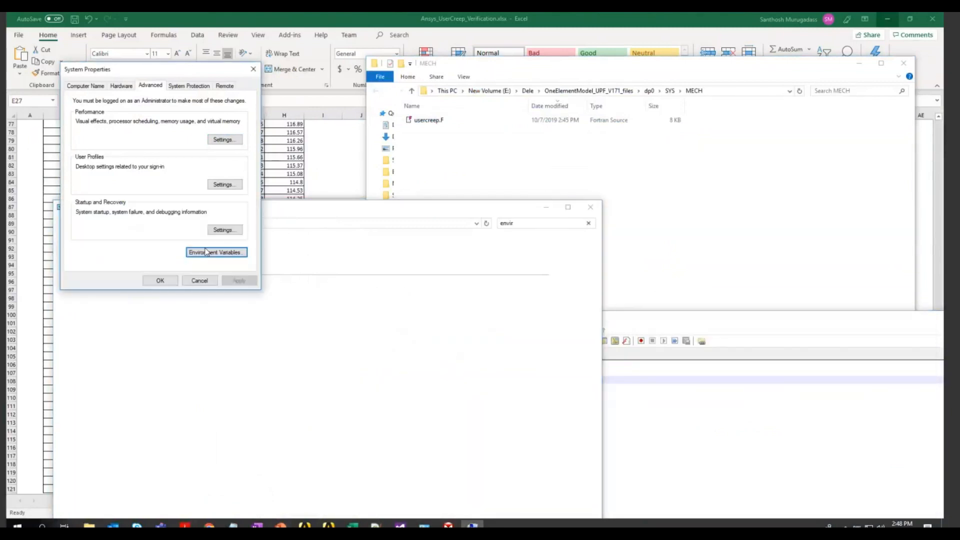
{"action": "left_click", "coordinate": [156, 279]}
{"action": "left_click", "coordinate": [448, 524]}
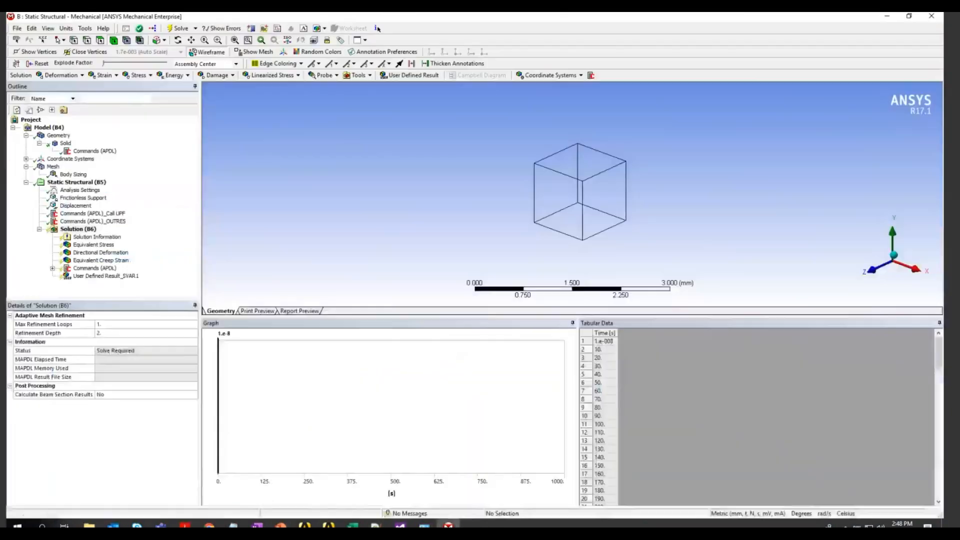
{"action": "left_click", "coordinate": [934, 18]}
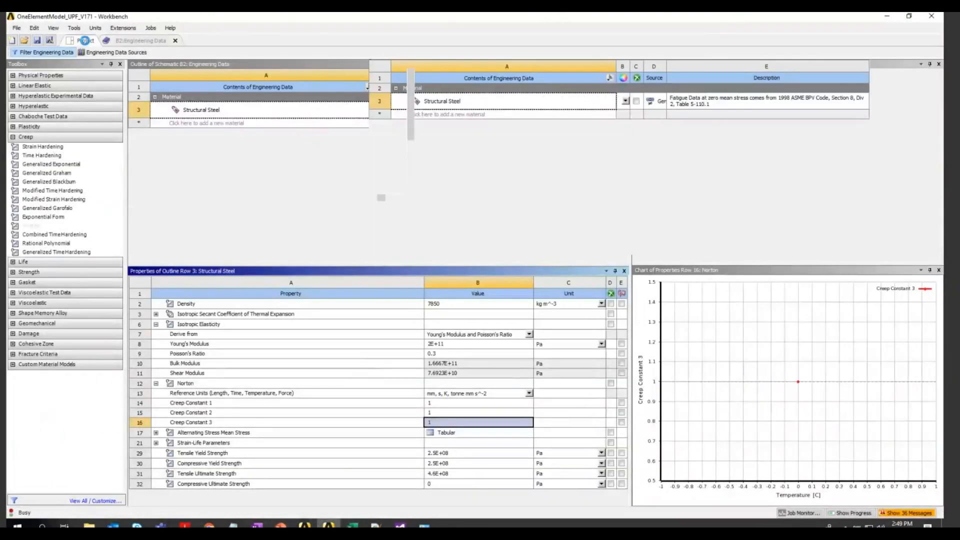
{"action": "right_click", "coordinate": [244, 227]}
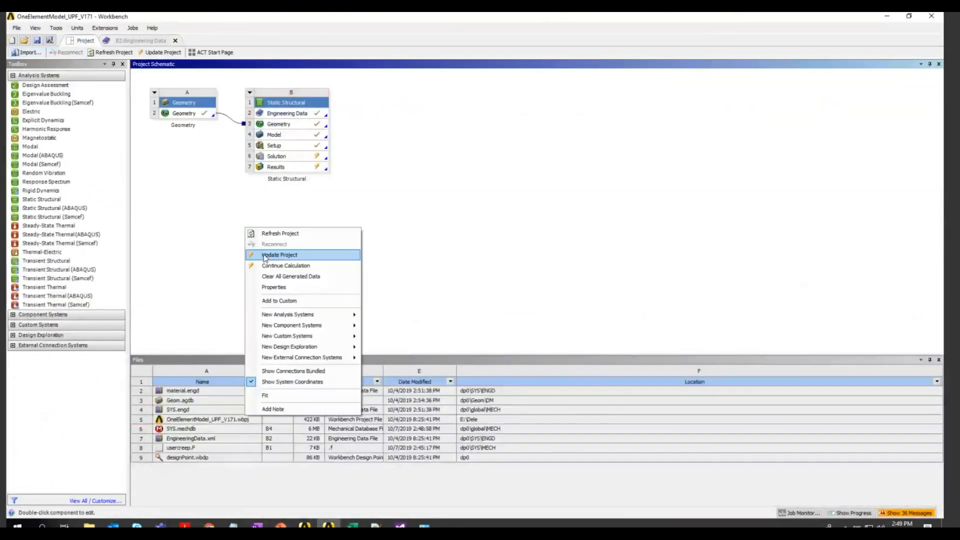
{"action": "left_click", "coordinate": [379, 191]}
{"action": "double_click", "coordinate": [310, 156]}
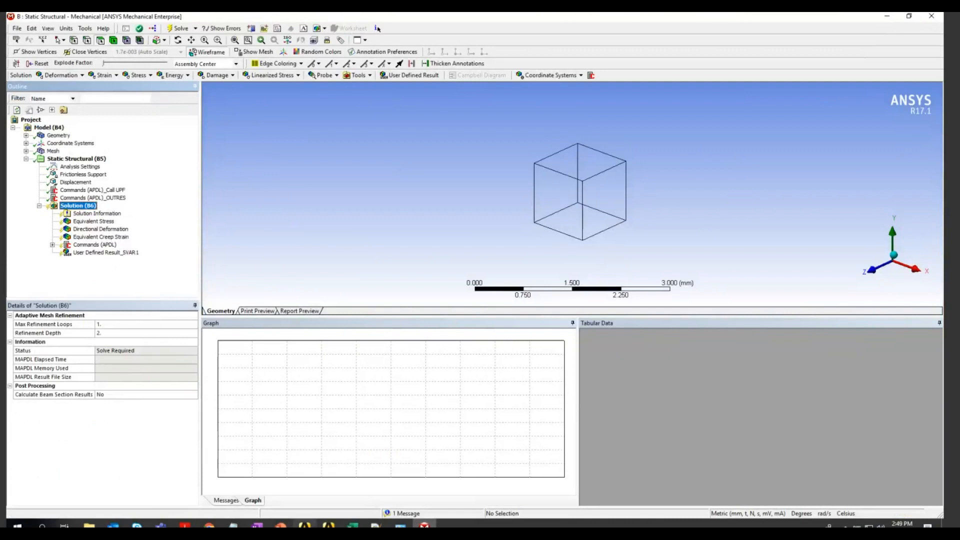
{"action": "mouse_move", "coordinate": [304, 525]}
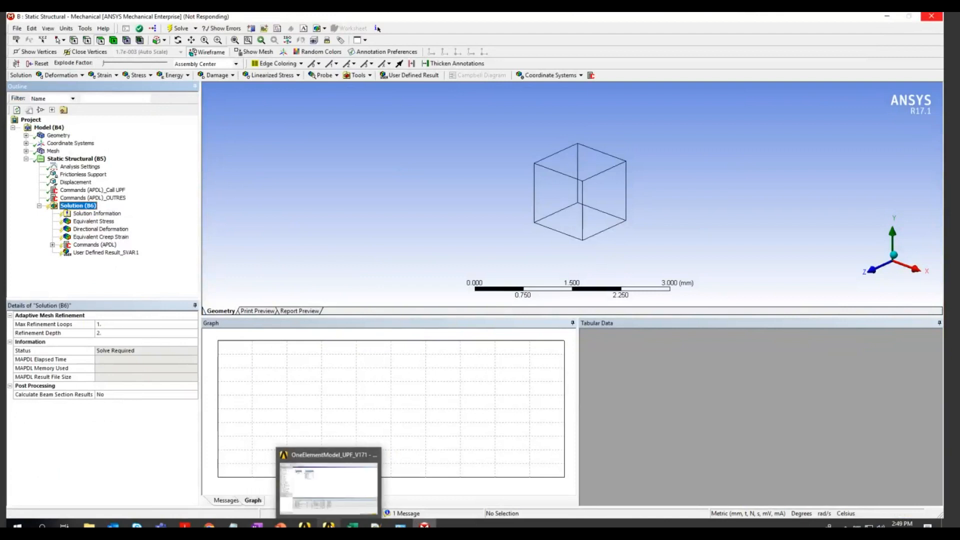
{"action": "left_click", "coordinate": [328, 481]}
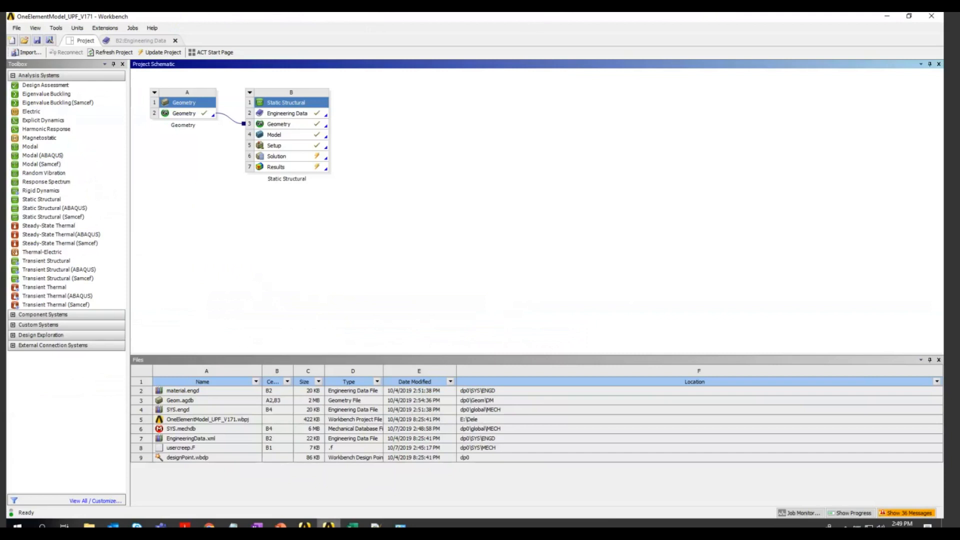
{"action": "key", "text": "alt+Tab"}
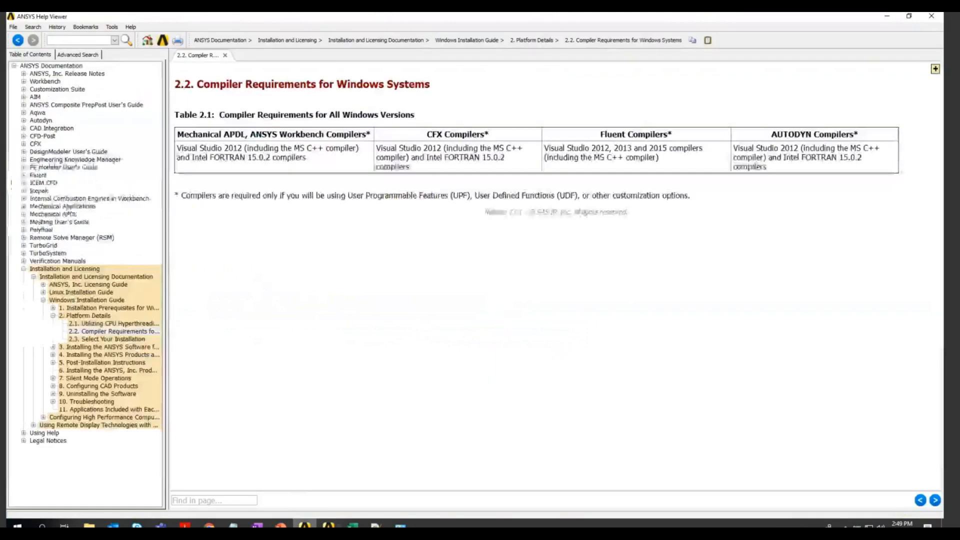
{"action": "key", "text": "alt+Tab"}
Exit the Workbench session of OneElementModel_UPF_V171
{"action": "left_click", "coordinate": [16, 28]}
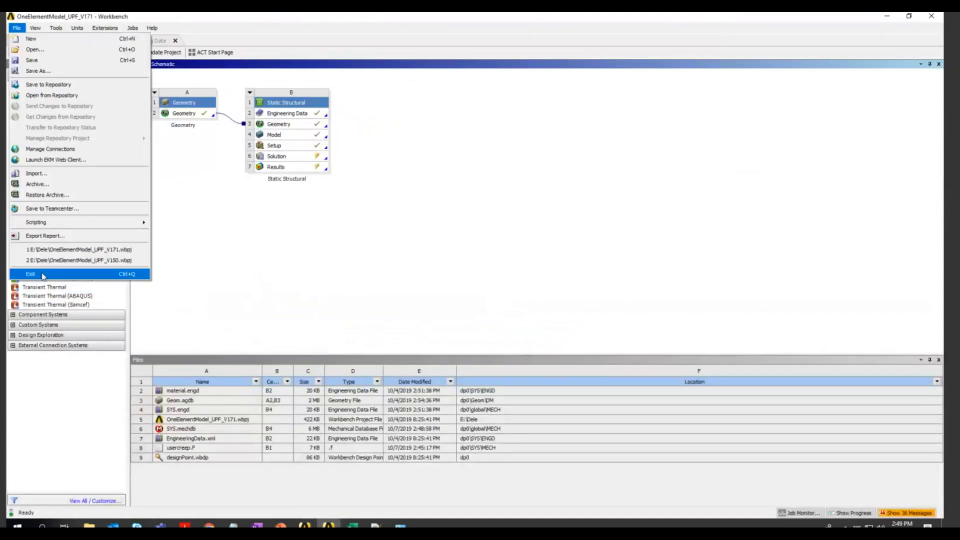
{"action": "left_click", "coordinate": [42, 274]}
{"action": "left_click", "coordinate": [537, 257]}
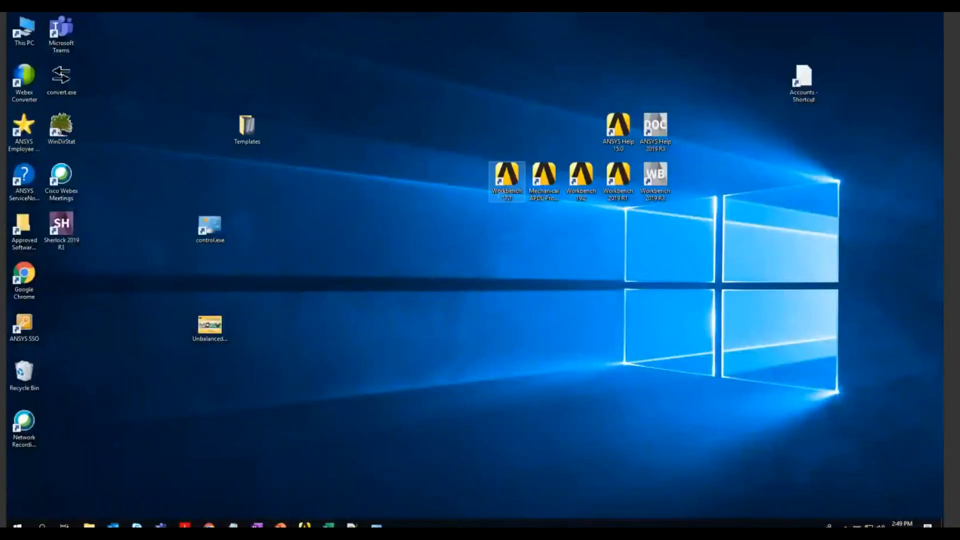
Restart Workbench 17.1 with the recent project OneElementModel_UPF_V171.wbpj, and open the Static Structural Setup in Mechanical
{"action": "right_click", "coordinate": [311, 76]}
{"action": "left_click", "coordinate": [334, 106]}
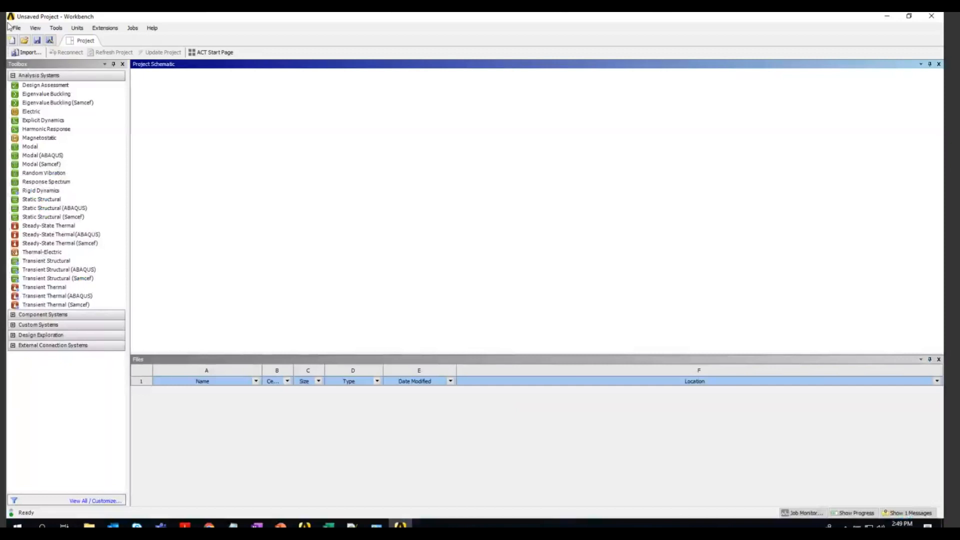
{"action": "left_click", "coordinate": [16, 29]}
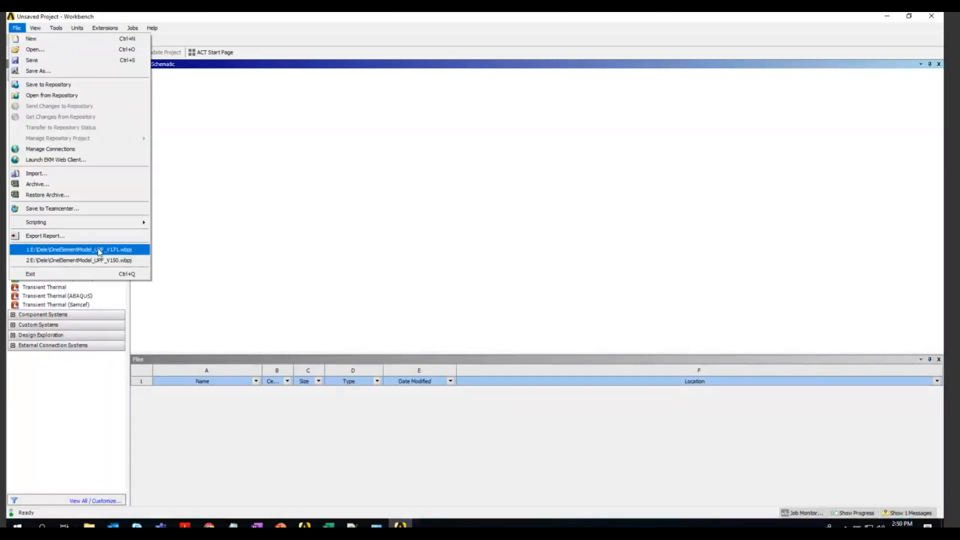
{"action": "left_click", "coordinate": [100, 250]}
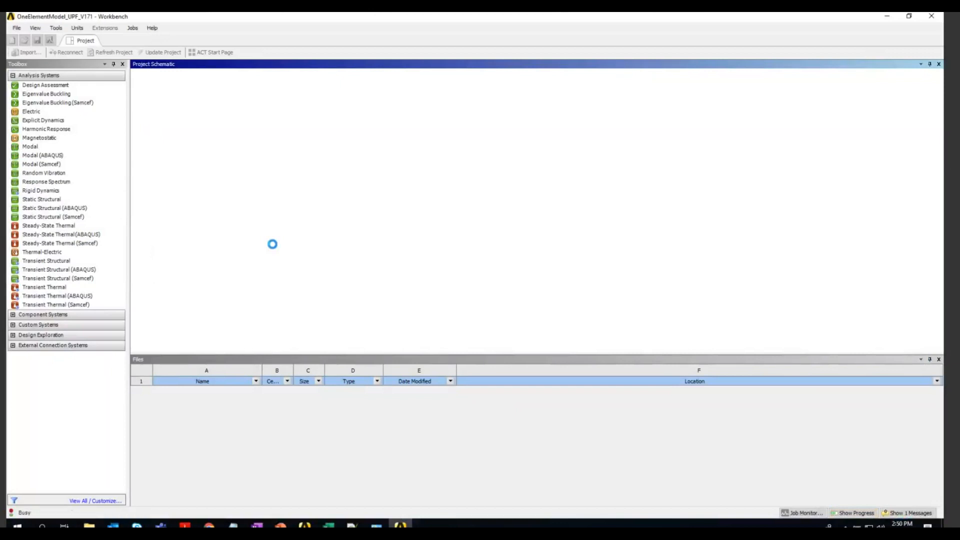
{"action": "double_click", "coordinate": [290, 146]}
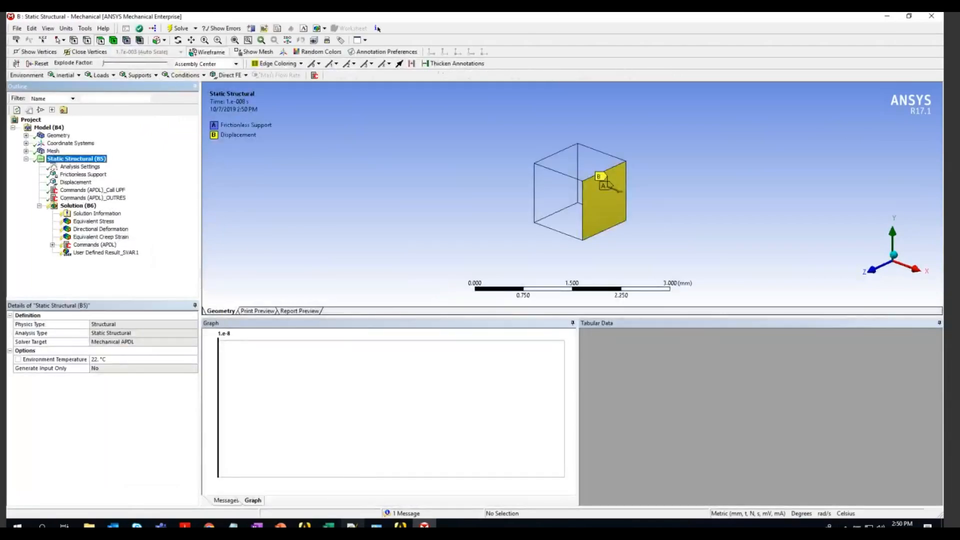
Open the solver files directory of Solution (B6), and view its usercreep.F in Notepad++
{"action": "left_click", "coordinate": [353, 522]}
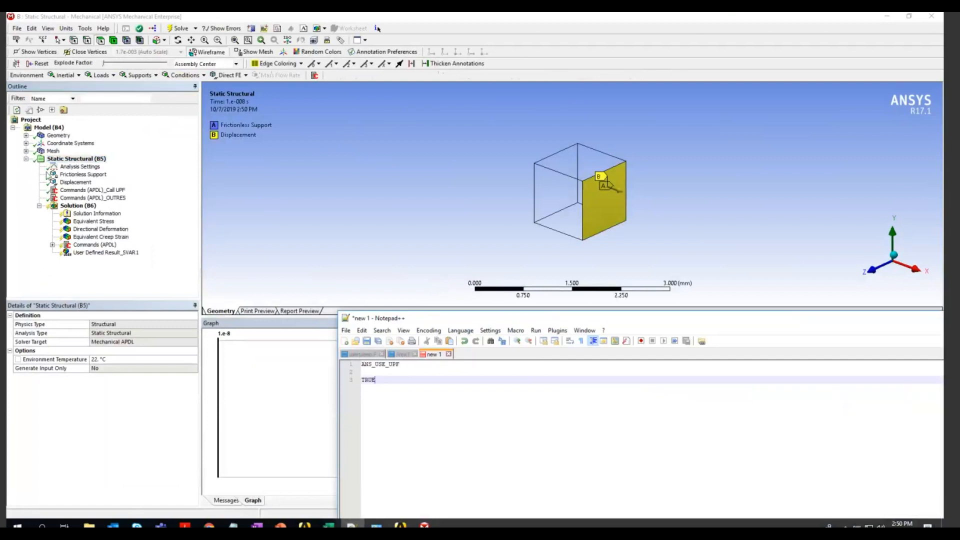
{"action": "left_click", "coordinate": [75, 207]}
{"action": "right_click", "coordinate": [75, 207]}
{"action": "left_click", "coordinate": [144, 280]}
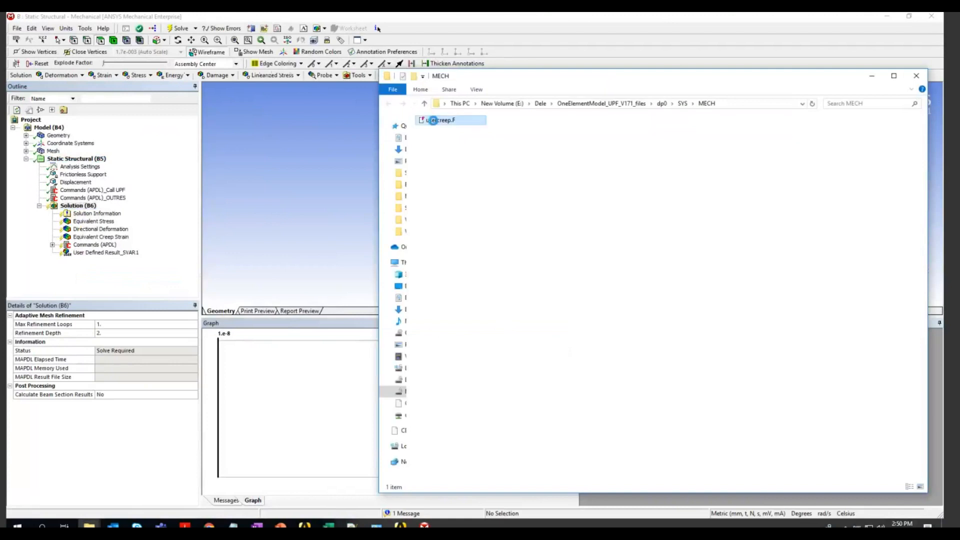
{"action": "right_click", "coordinate": [432, 120]}
{"action": "left_click", "coordinate": [457, 161]}
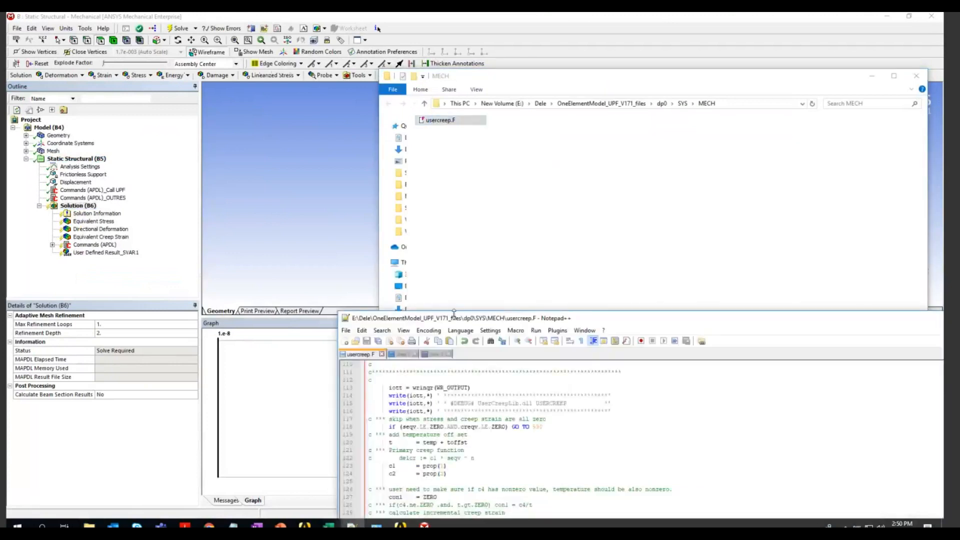
{"action": "left_click_drag", "start_coordinate": [400, 318], "coordinate": [301, 100]}
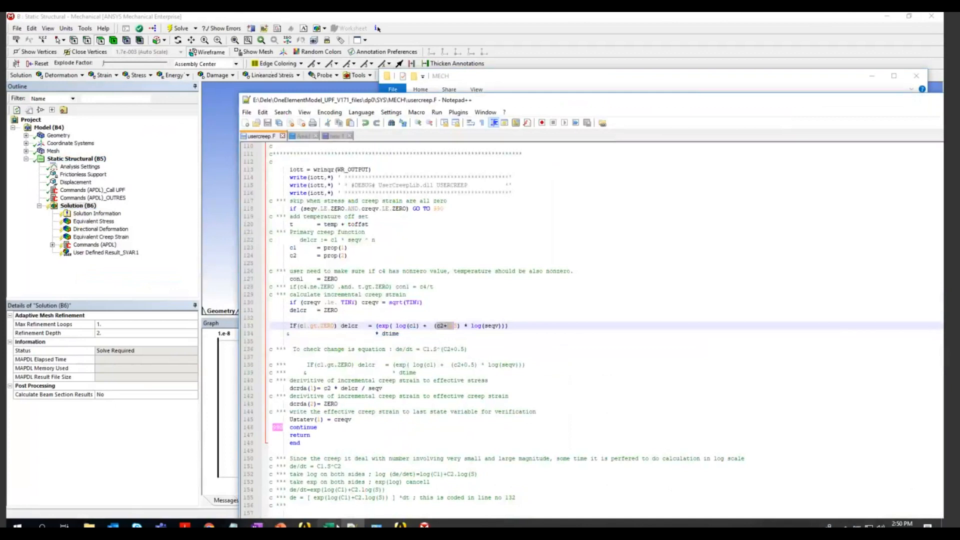
Review the n+0.5 creep law and the analytical versus UPF chart in the Excel verification workbook
{"action": "left_click", "coordinate": [330, 526]}
{"action": "left_click_drag", "start_coordinate": [939, 382], "coordinate": [939, 150]}
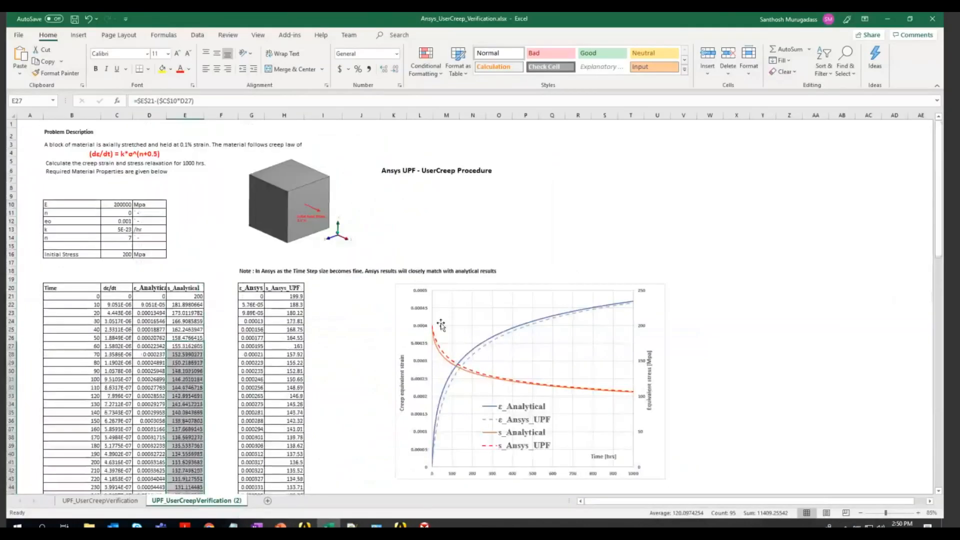
{"action": "left_click", "coordinate": [885, 21]}
Check the Commands (APDL)_Call UPF object and the MECH folder, and solve Solution (B6)
{"action": "left_click", "coordinate": [93, 190]}
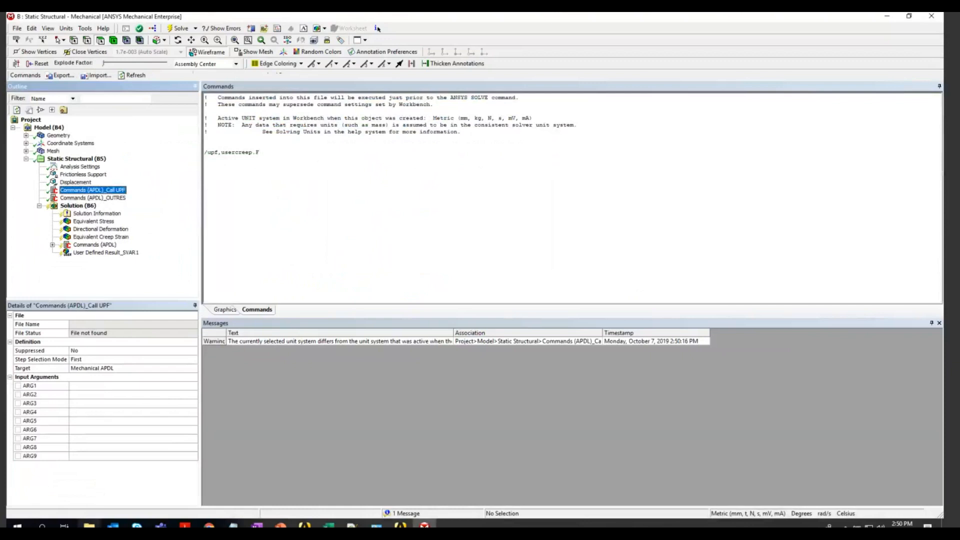
{"action": "left_click", "coordinate": [440, 506]}
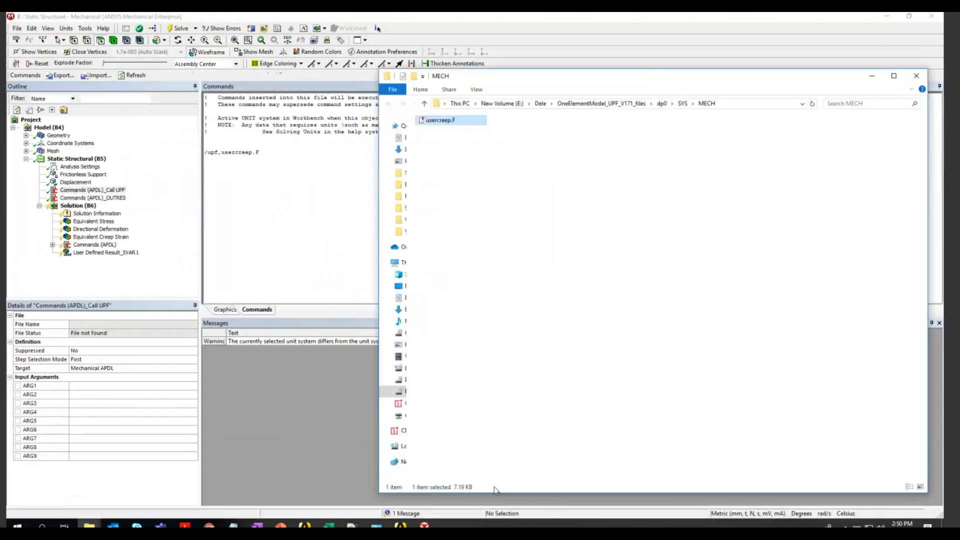
{"action": "left_click", "coordinate": [81, 208]}
{"action": "right_click", "coordinate": [80, 206]}
{"action": "left_click", "coordinate": [100, 226]}
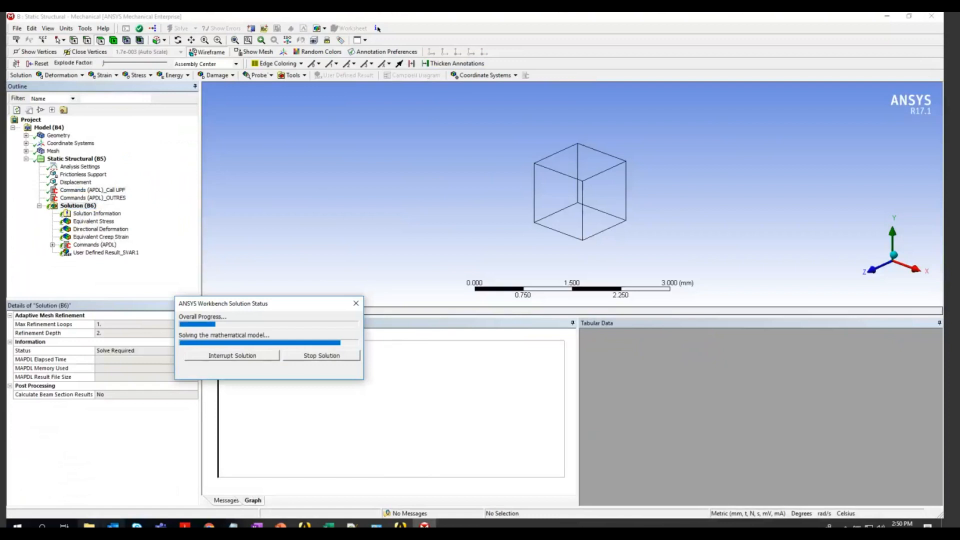
Examine the files the solve writes to the MECH folder, and select usercreep.F among them
{"action": "mouse_move", "coordinate": [89, 524]}
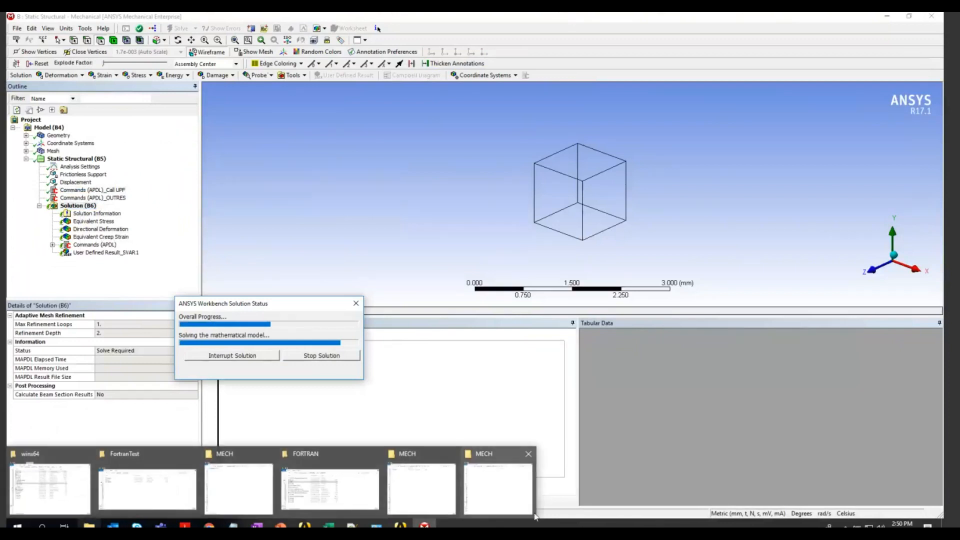
{"action": "left_click", "coordinate": [505, 502]}
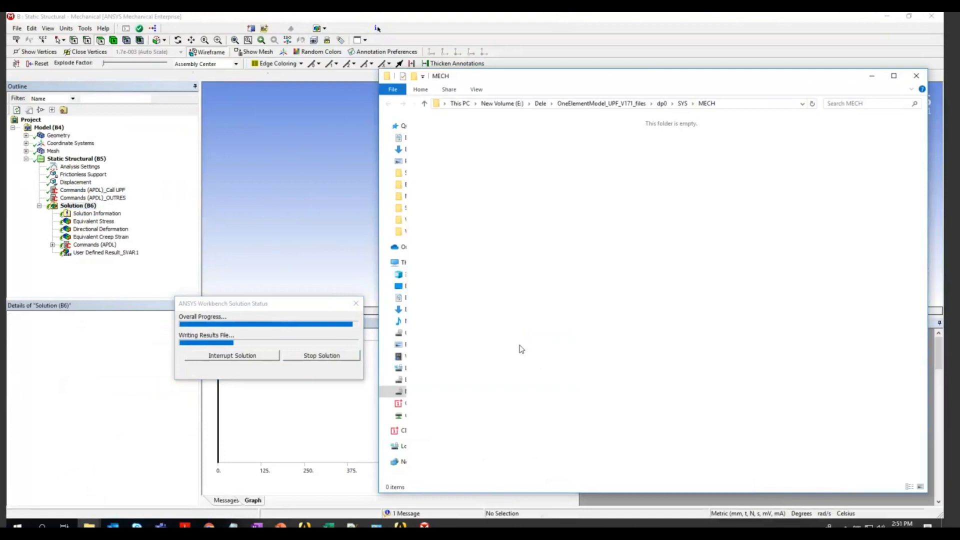
{"action": "left_click_drag", "start_coordinate": [466, 404], "coordinate": [426, 122]}
{"action": "left_click", "coordinate": [483, 443]}
{"action": "left_click_drag", "start_coordinate": [470, 425], "coordinate": [437, 123]}
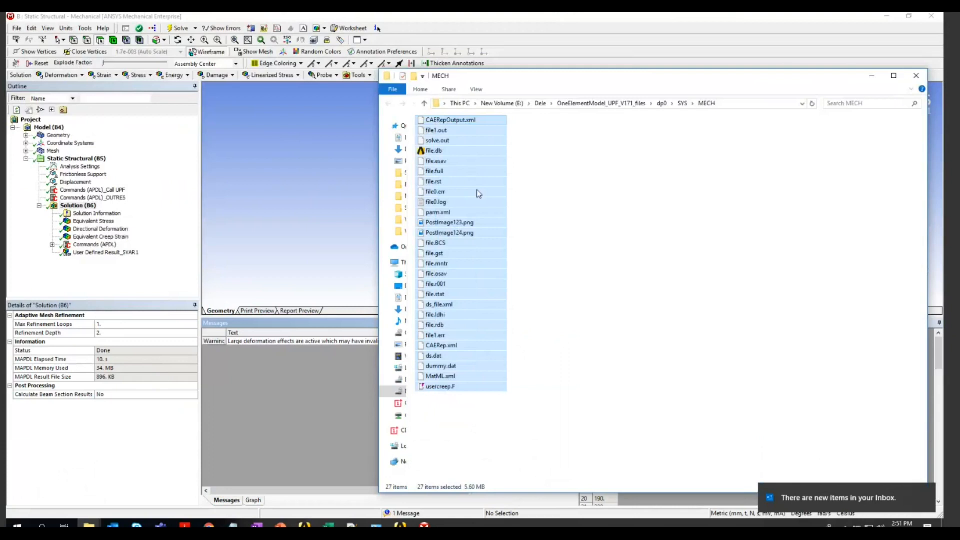
{"action": "left_click", "coordinate": [442, 389]}
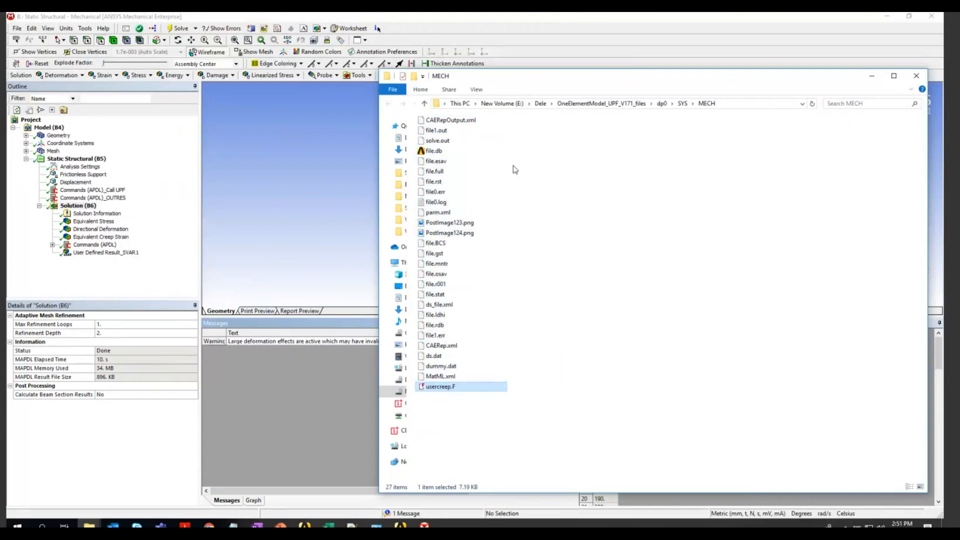
Display the Equivalent Creep Strain result in Mechanical with its time history graph
{"action": "left_click_drag", "start_coordinate": [515, 76], "coordinate": [504, 161]}
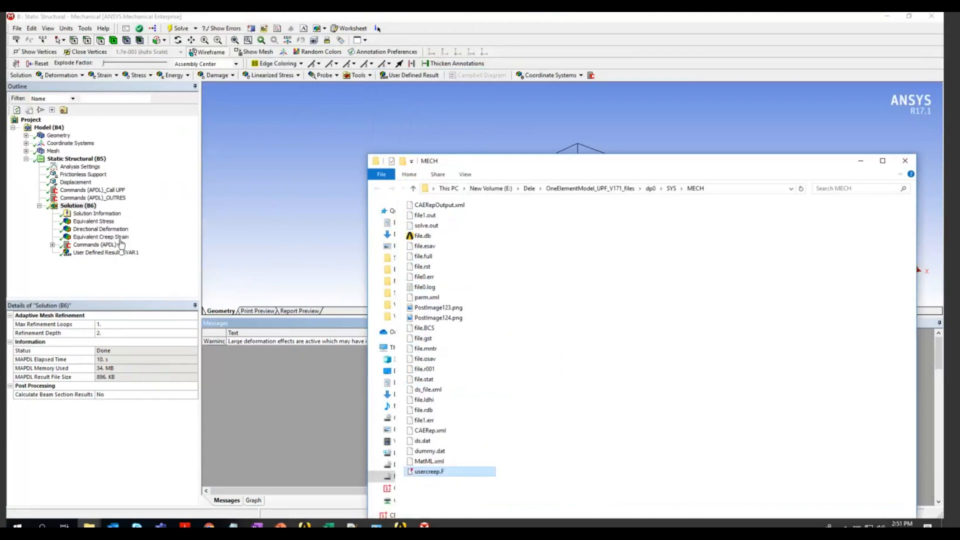
{"action": "left_click", "coordinate": [120, 238]}
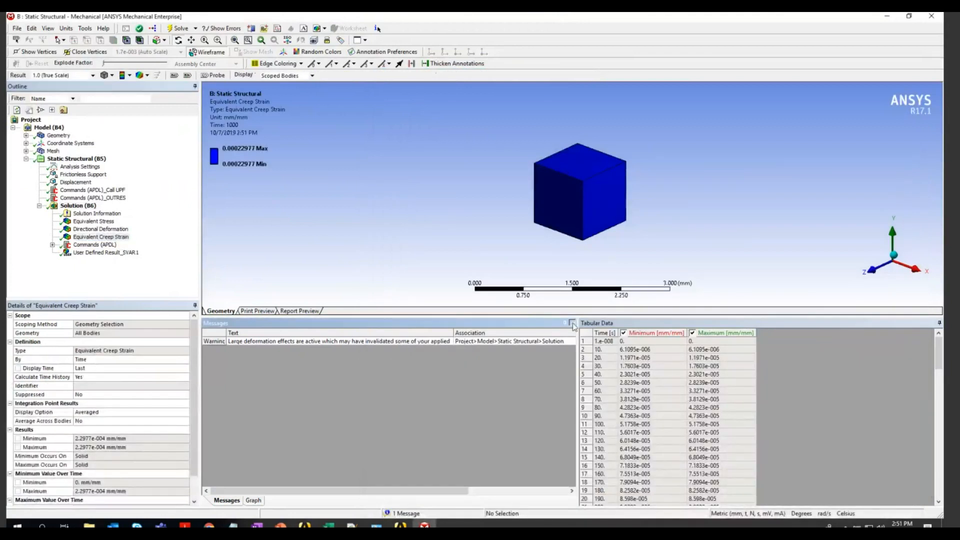
{"action": "left_click", "coordinate": [572, 324]}
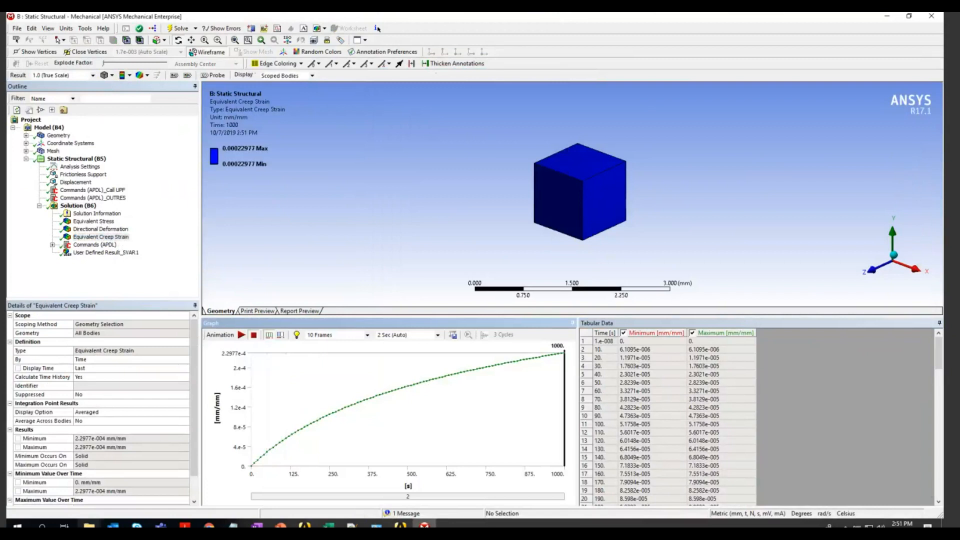
Switch to File Explorer and open the customize\user folder under the v171\ansys installation directory
{"action": "left_click", "coordinate": [89, 525]}
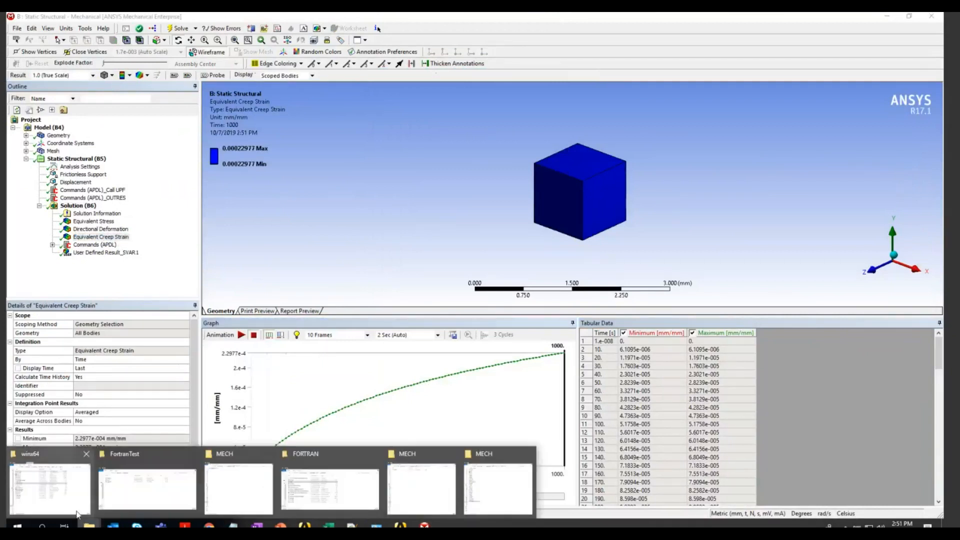
{"action": "left_click", "coordinate": [50, 488]}
{"action": "left_click", "coordinate": [545, 234]}
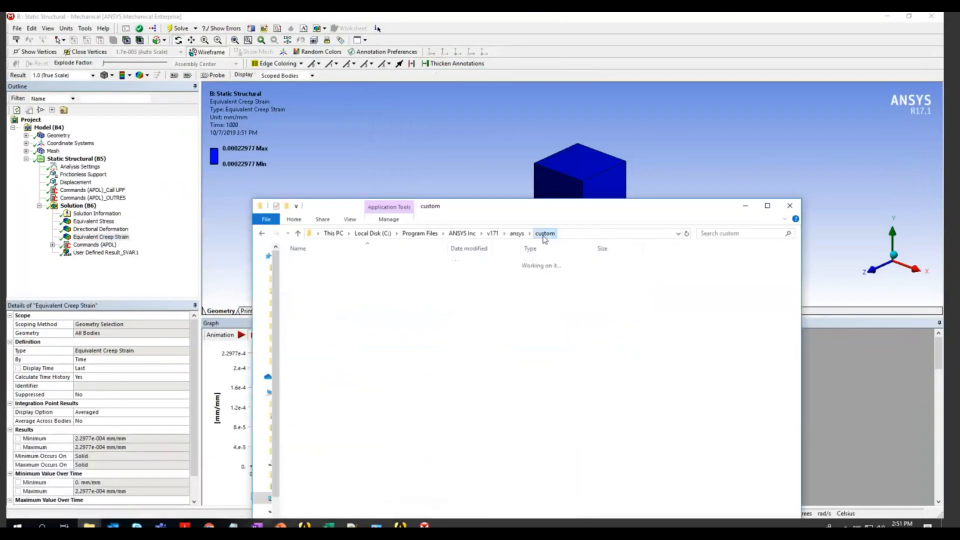
{"action": "left_click", "coordinate": [516, 232]}
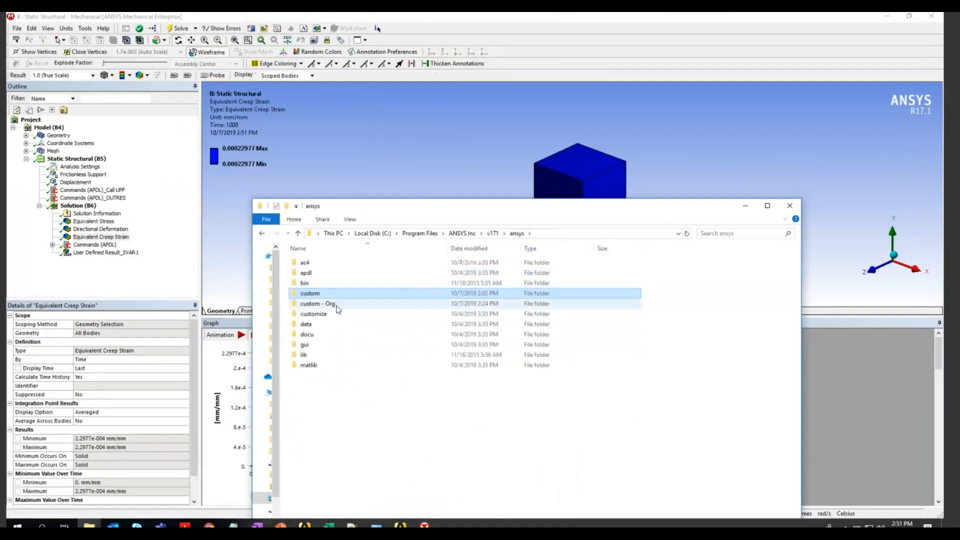
{"action": "double_click", "coordinate": [315, 314]}
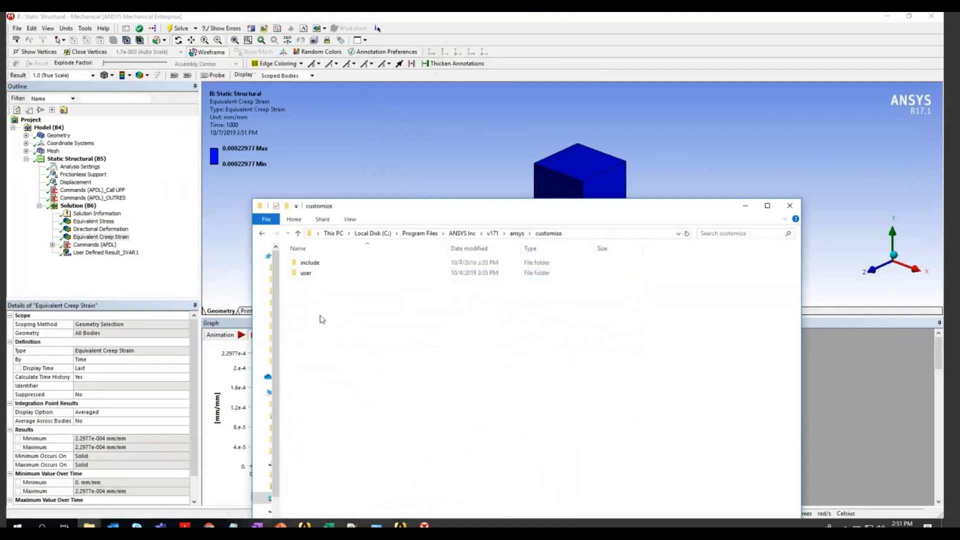
{"action": "double_click", "coordinate": [306, 274]}
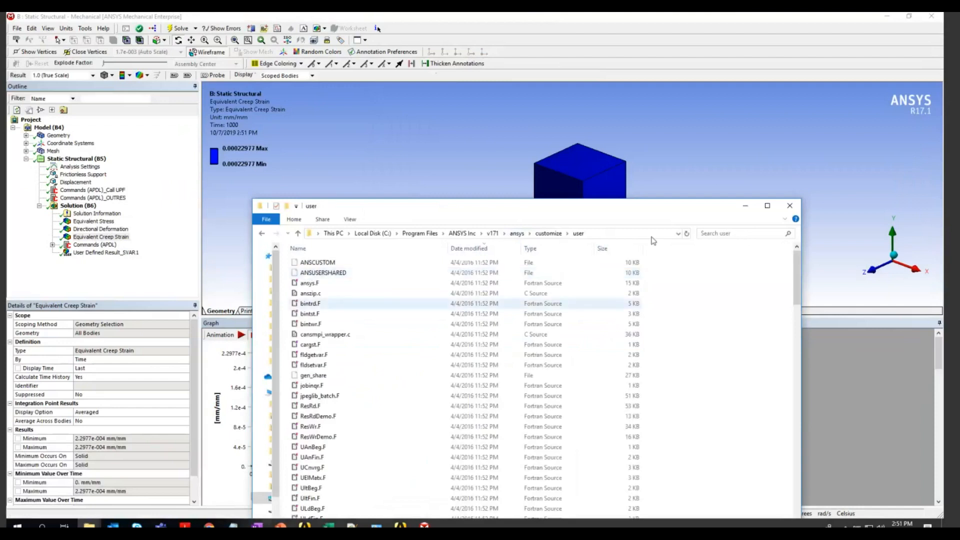
Search the user folder for "usercree" and open the default usercreep.F in Notepad++
{"action": "left_click", "coordinate": [725, 234]}
{"action": "type", "text": "usercree"}
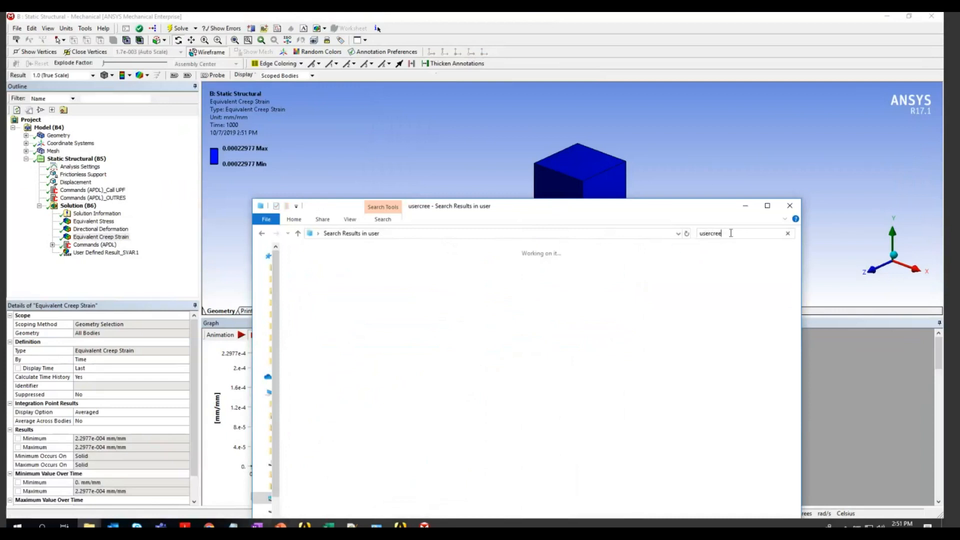
{"action": "right_click", "coordinate": [365, 257]}
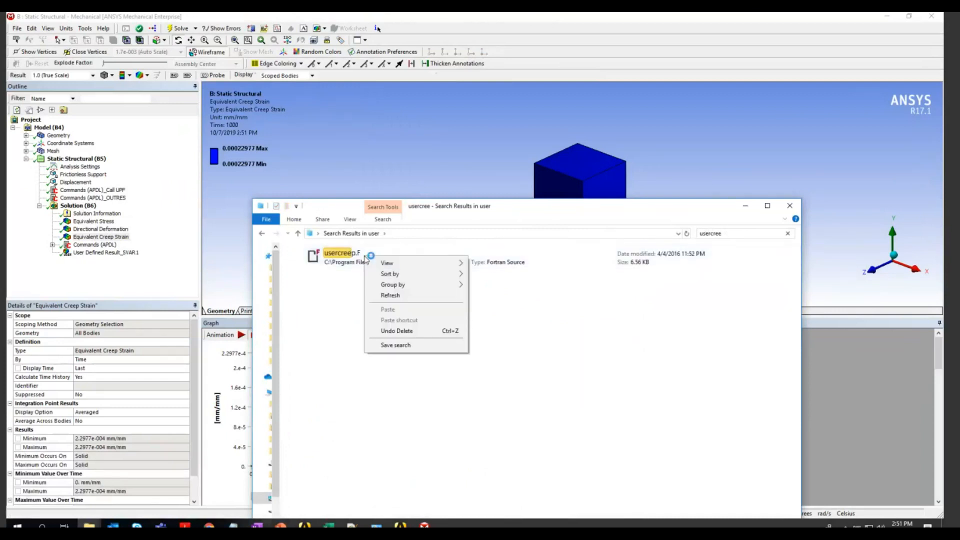
{"action": "right_click", "coordinate": [328, 258]}
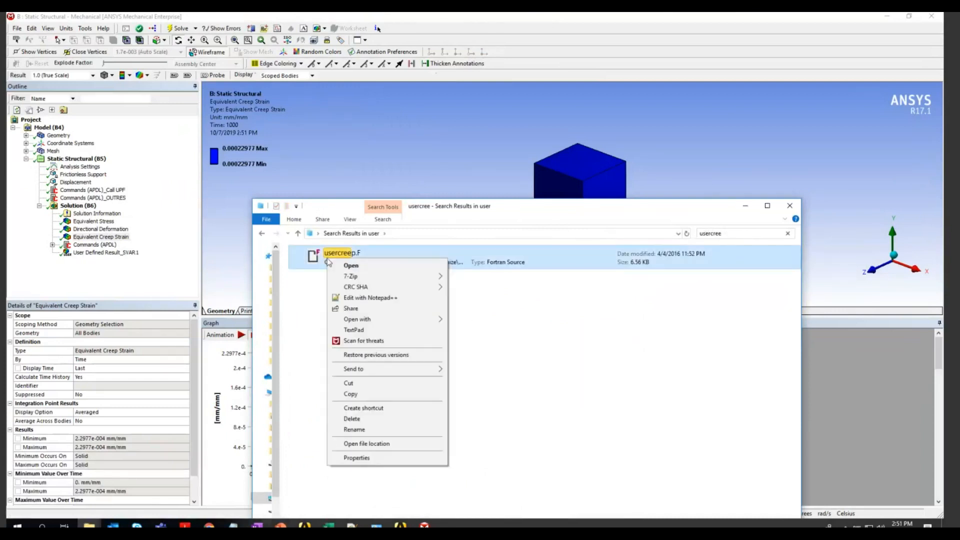
{"action": "left_click", "coordinate": [369, 297]}
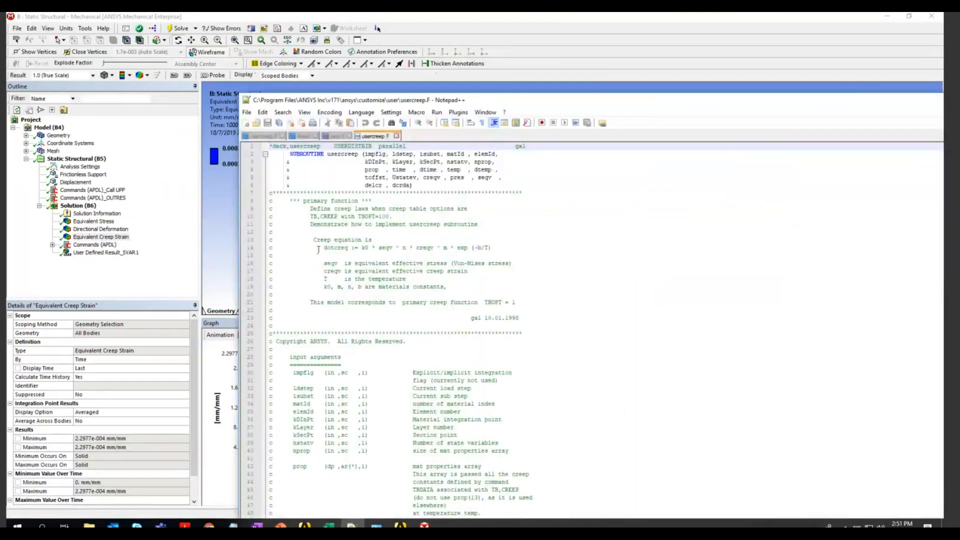
Examine the default creep equation on line 14 of usercreep.F, keeping Mechanical's outline visible beside the file
{"action": "left_click_drag", "start_coordinate": [321, 247], "coordinate": [500, 249]}
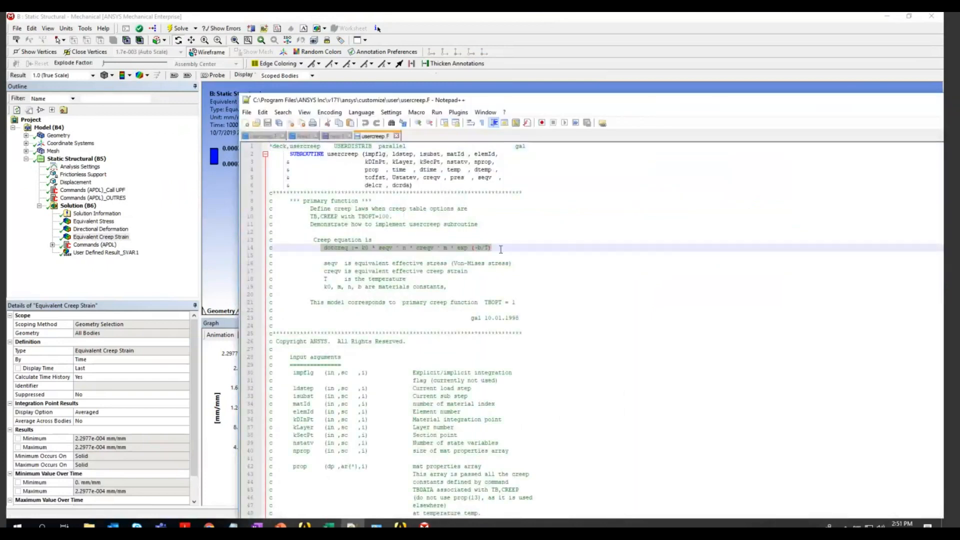
{"action": "left_click", "coordinate": [370, 256]}
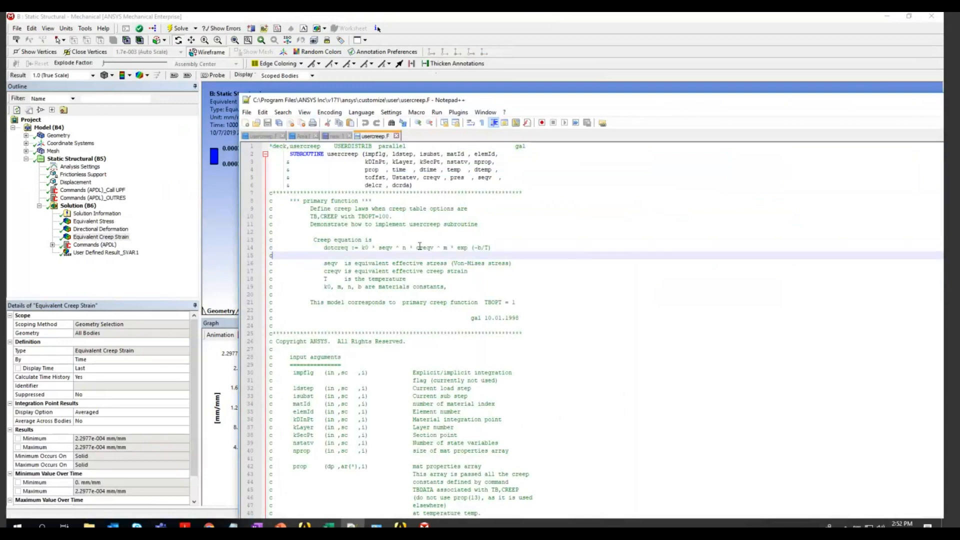
{"action": "left_click", "coordinate": [412, 247]}
{"action": "left_click_drag", "start_coordinate": [411, 247], "coordinate": [319, 248]}
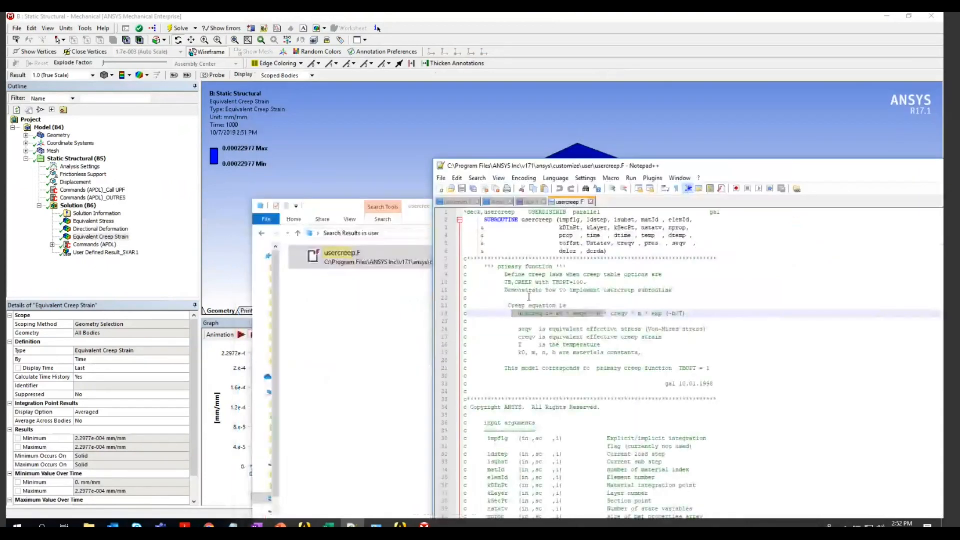
{"action": "left_click", "coordinate": [556, 330]}
{"action": "left_click_drag", "start_coordinate": [515, 313], "coordinate": [708, 312]}
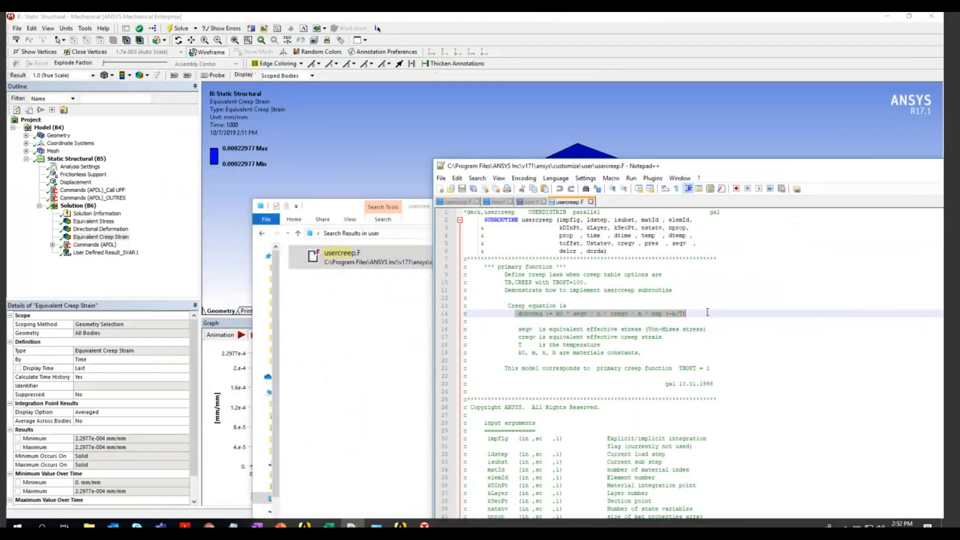
Comment out the /upf,usercreep.F line in Commands (APDL)_Call UPF with "!" and solve Solution (B6) again
{"action": "left_click", "coordinate": [106, 191]}
{"action": "left_click", "coordinate": [207, 152]}
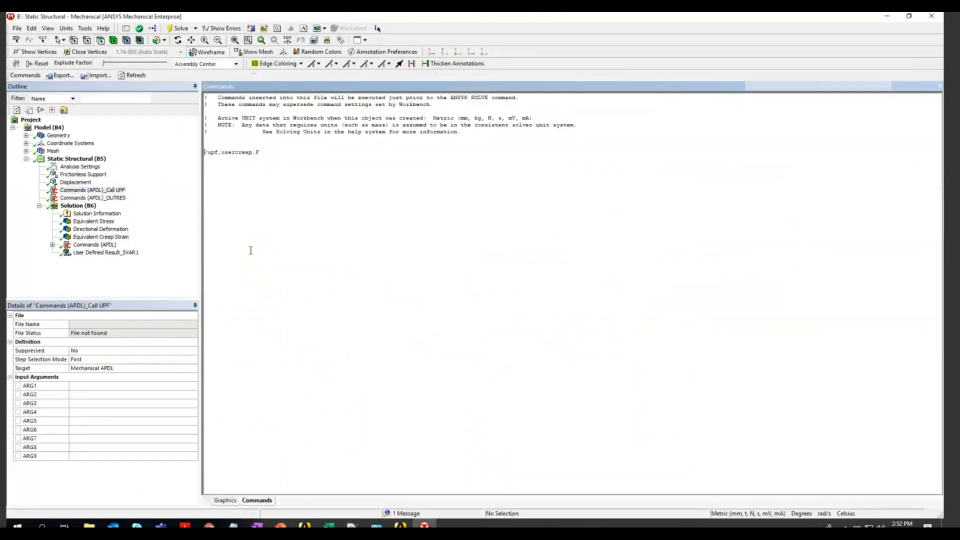
{"action": "type", "text": "!"}
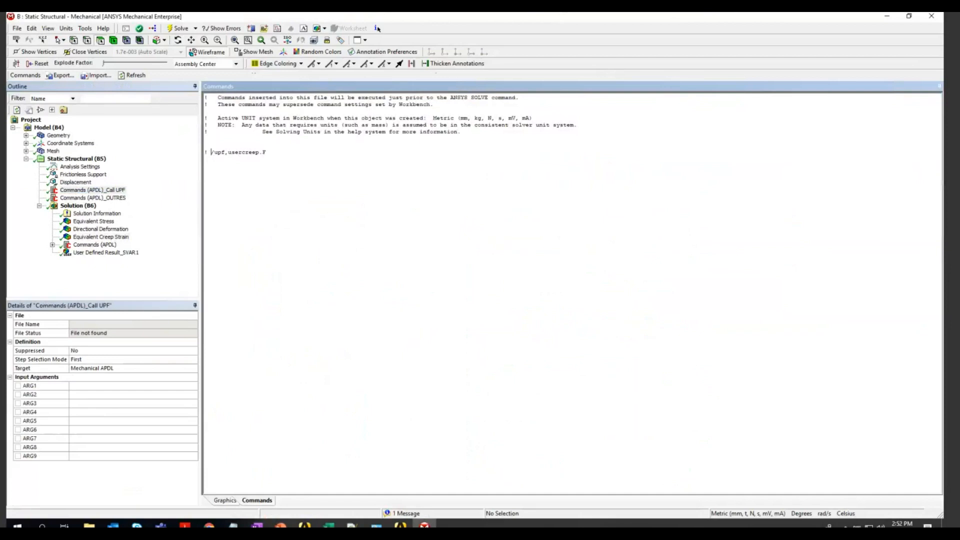
{"action": "left_click", "coordinate": [79, 208]}
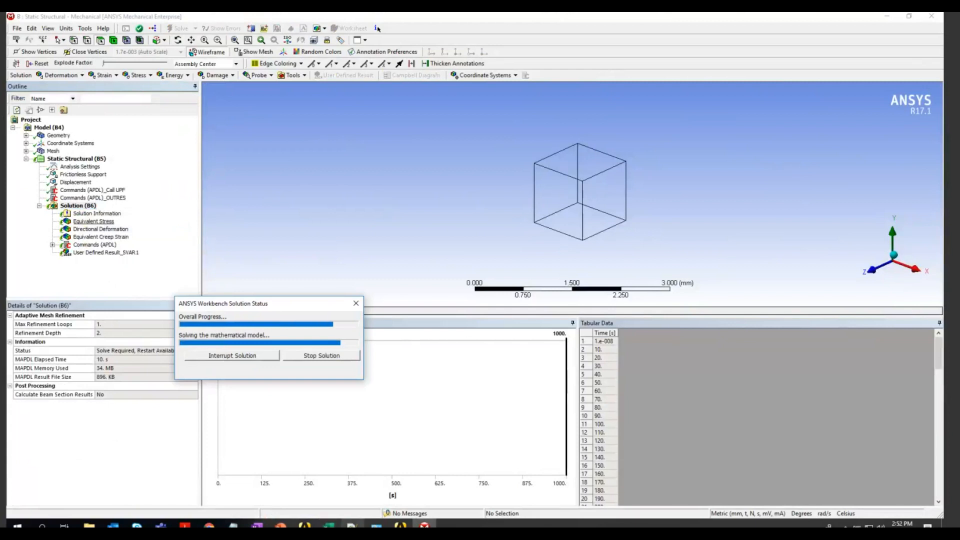
Compare the creep equation in the default usercreep.F with the modified subroutine and the n+0.5 creep law in the Excel verification workbook
{"action": "left_click", "coordinate": [352, 525]}
{"action": "left_click", "coordinate": [510, 306]}
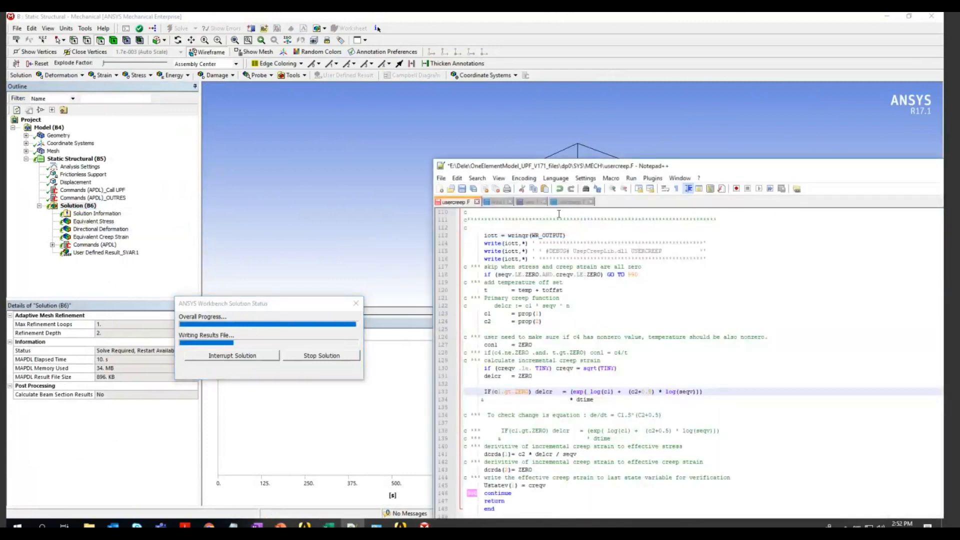
{"action": "left_click", "coordinate": [561, 202]}
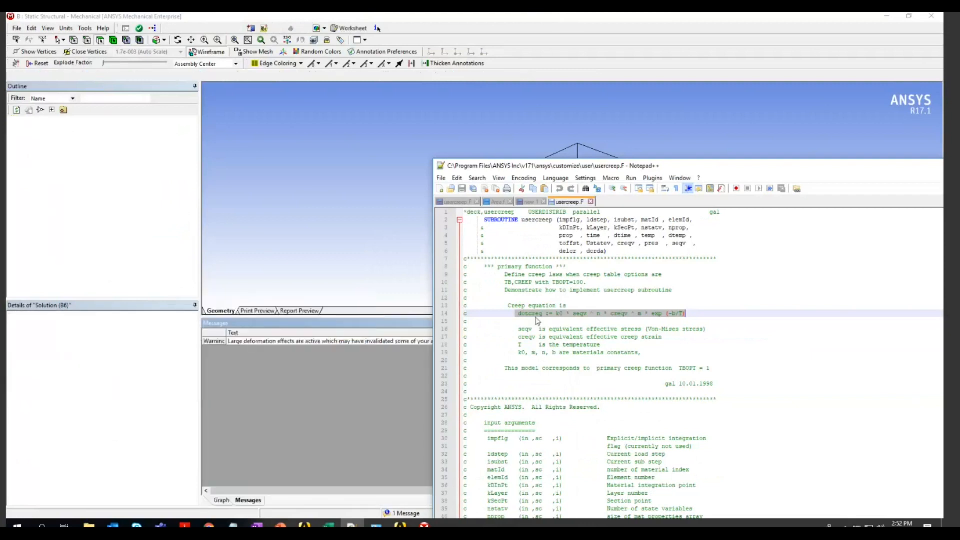
{"action": "left_click", "coordinate": [626, 321]}
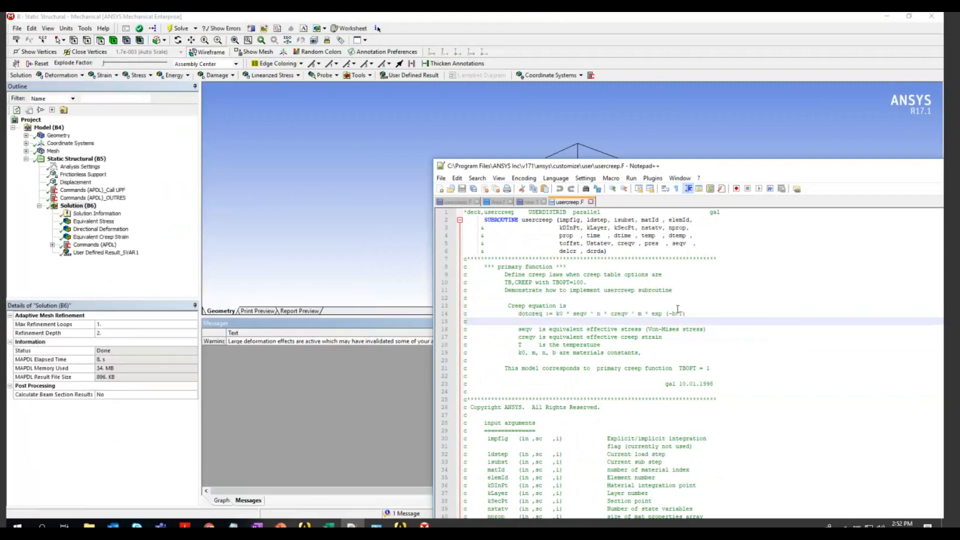
{"action": "left_click_drag", "start_coordinate": [687, 314], "coordinate": [509, 314]}
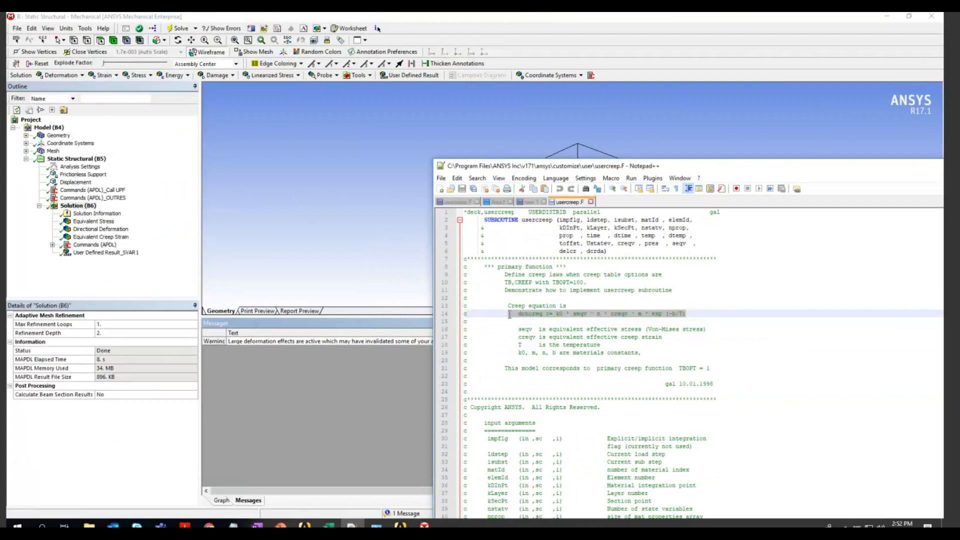
{"action": "left_click_drag", "start_coordinate": [686, 314], "coordinate": [639, 312]}
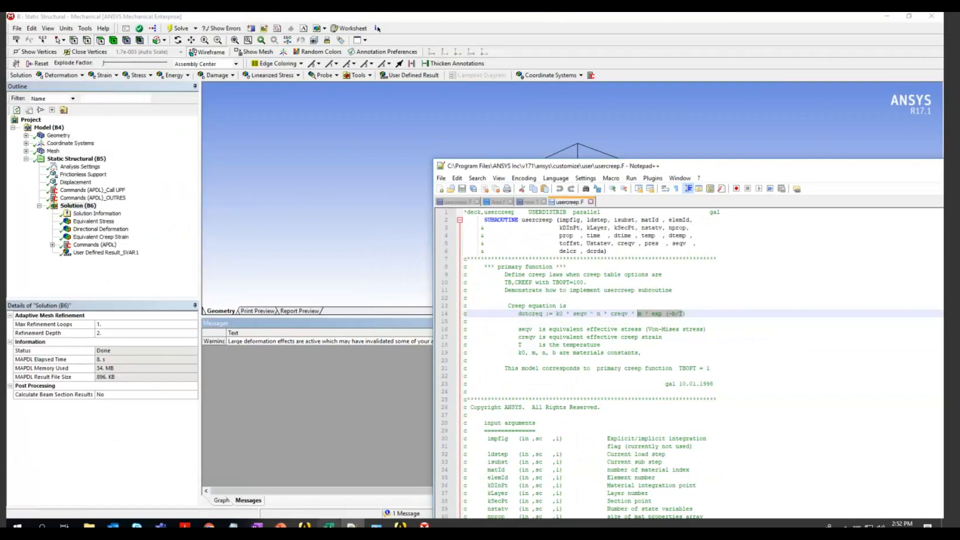
{"action": "left_click", "coordinate": [328, 524]}
{"action": "left_click", "coordinate": [164, 154]}
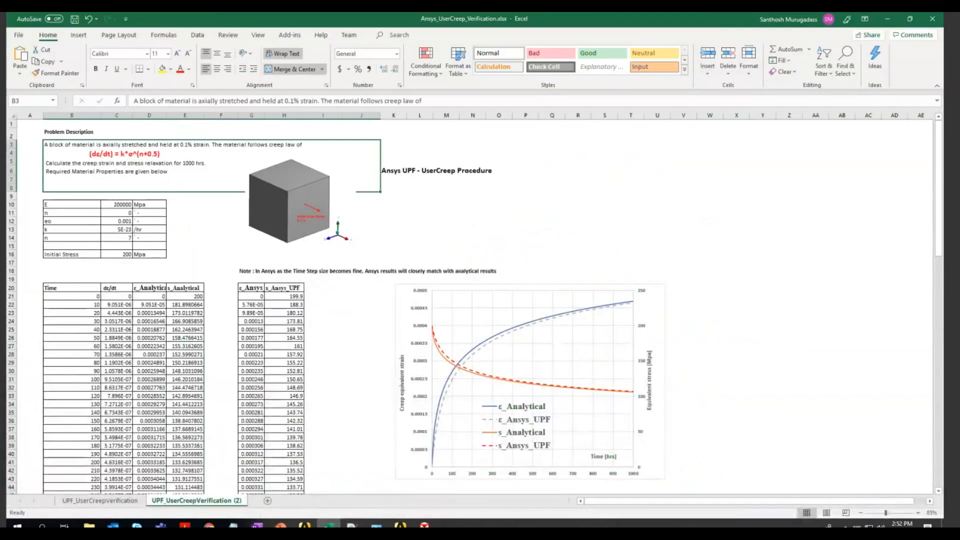
{"action": "key", "text": "alt+Tab"}
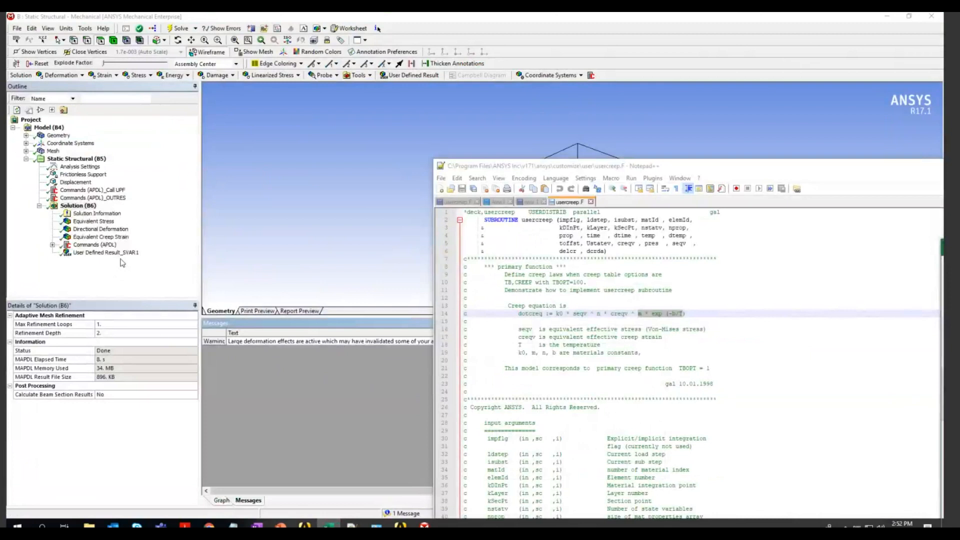
Check the solver files in the MECH folder, and display the Equivalent Creep Strain result with its time history graph in Mechanical
{"action": "mouse_move", "coordinate": [88, 525]}
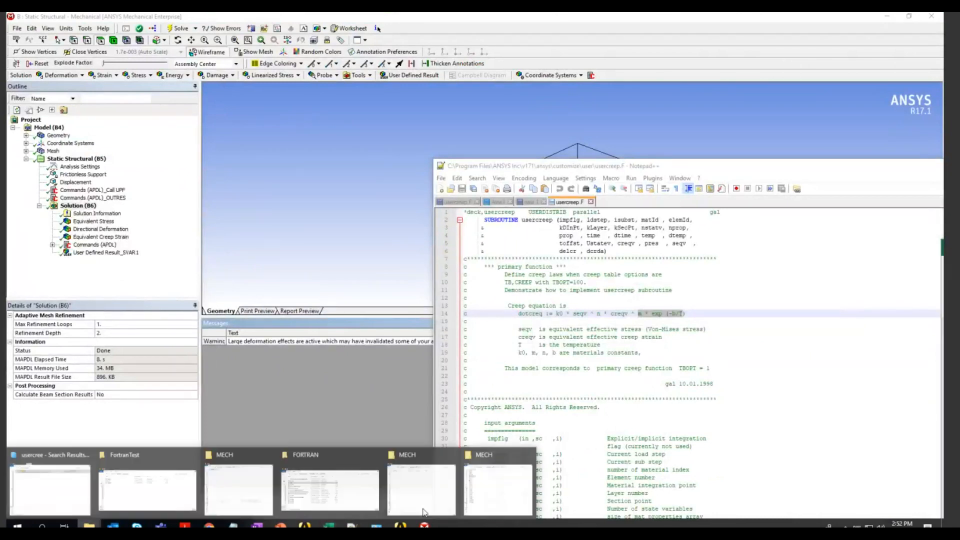
{"action": "left_click", "coordinate": [520, 488]}
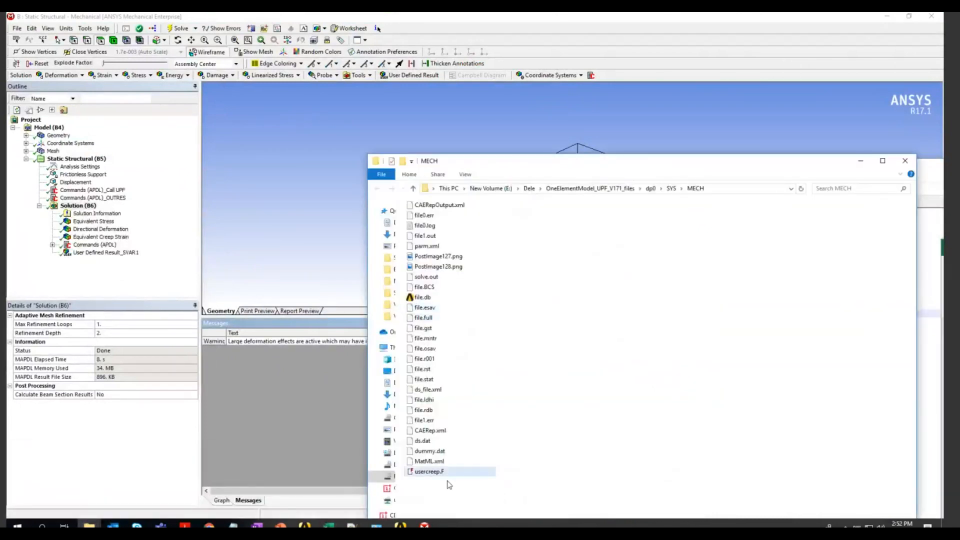
{"action": "left_click", "coordinate": [88, 237]}
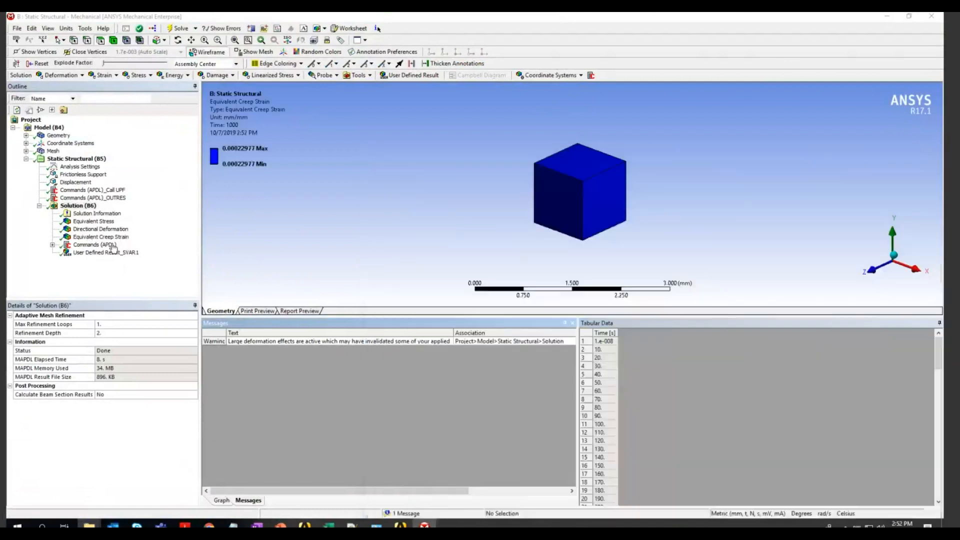
{"action": "left_click", "coordinate": [572, 322]}
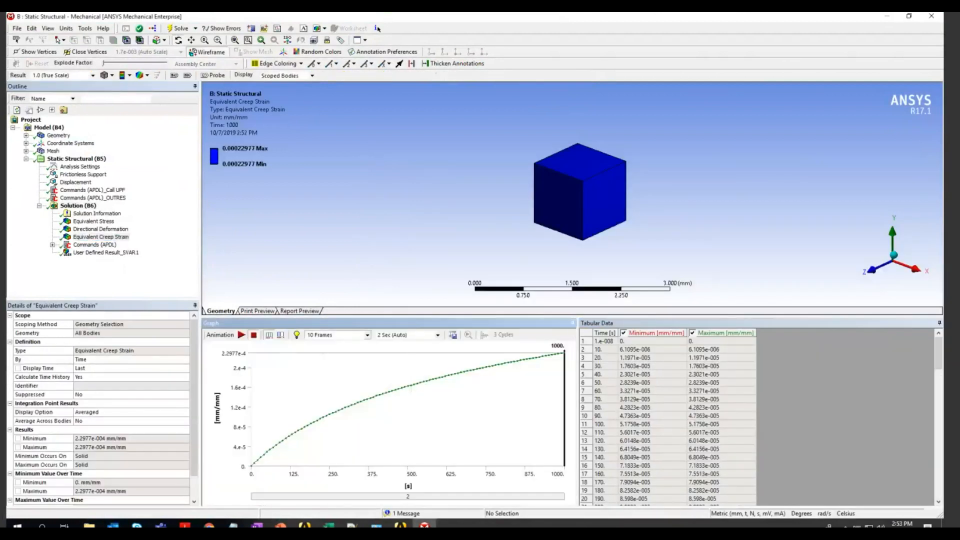
Close Mechanical, the MECH folder and Workbench, saving the modified project
{"action": "left_click", "coordinate": [933, 19]}
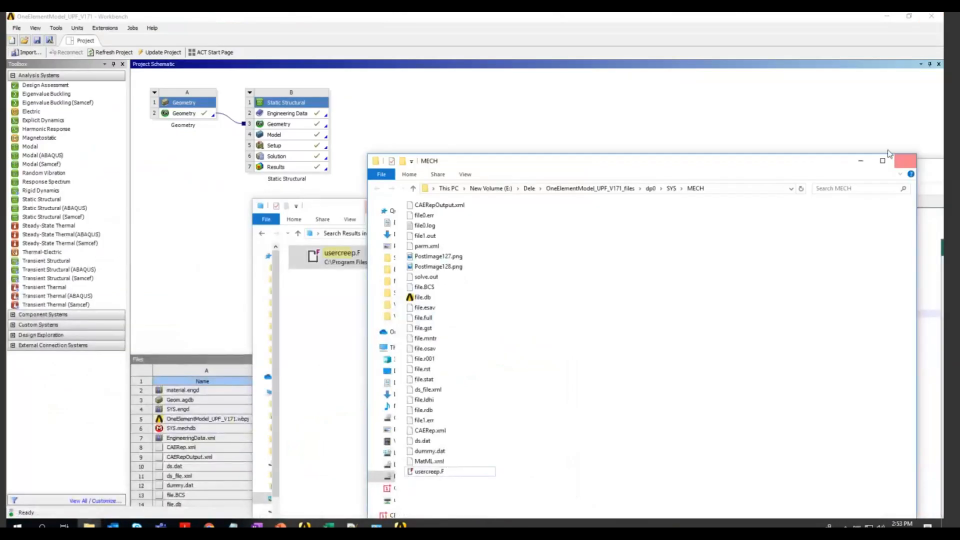
{"action": "left_click", "coordinate": [903, 160]}
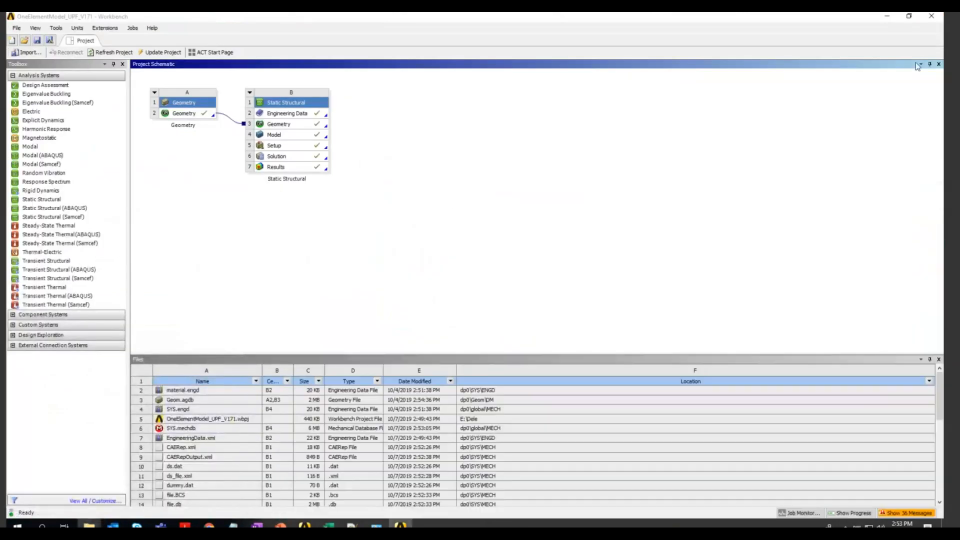
{"action": "left_click", "coordinate": [931, 18]}
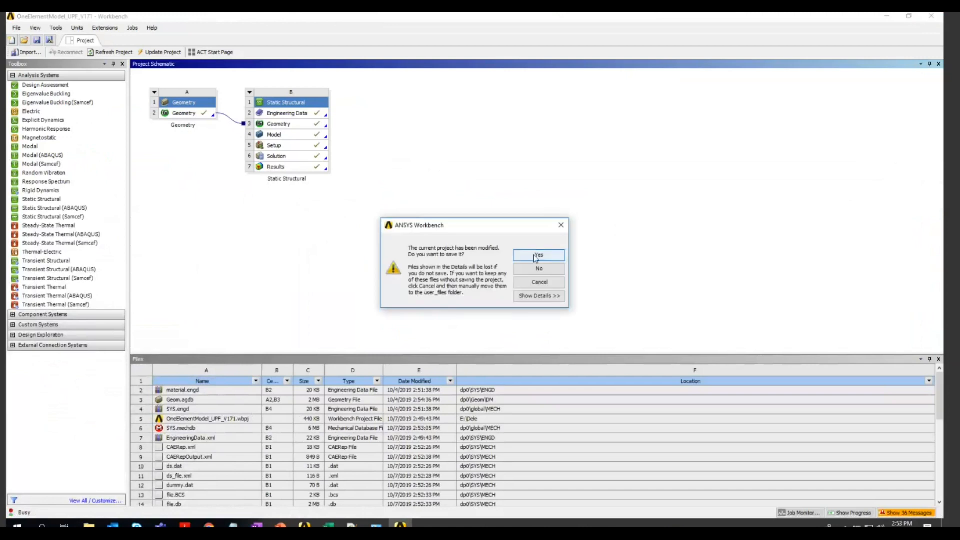
{"action": "left_click", "coordinate": [540, 255]}
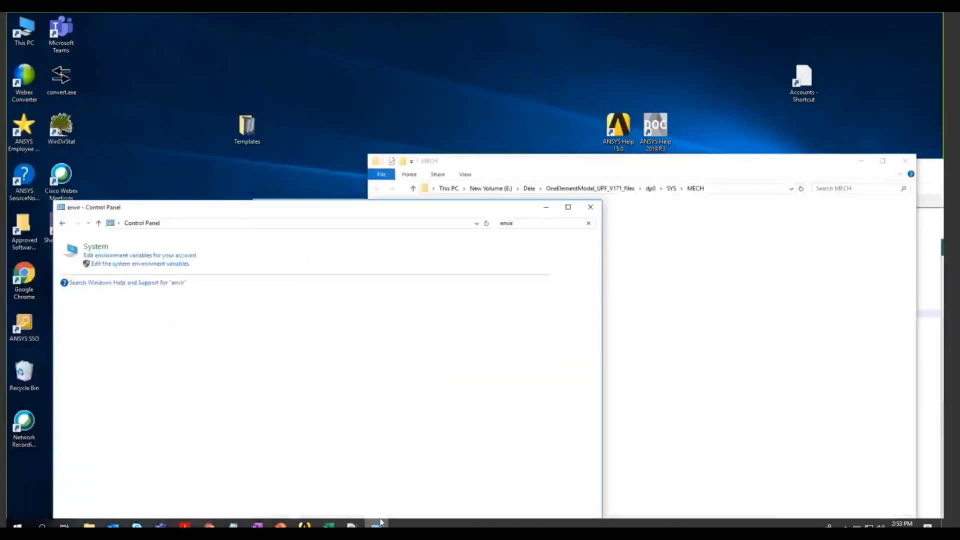
Start a new user variable in the Windows environment variables and copy the name ANS_USE_UPF from the new 1 notes file
{"action": "left_click", "coordinate": [158, 264]}
{"action": "left_click", "coordinate": [225, 278]}
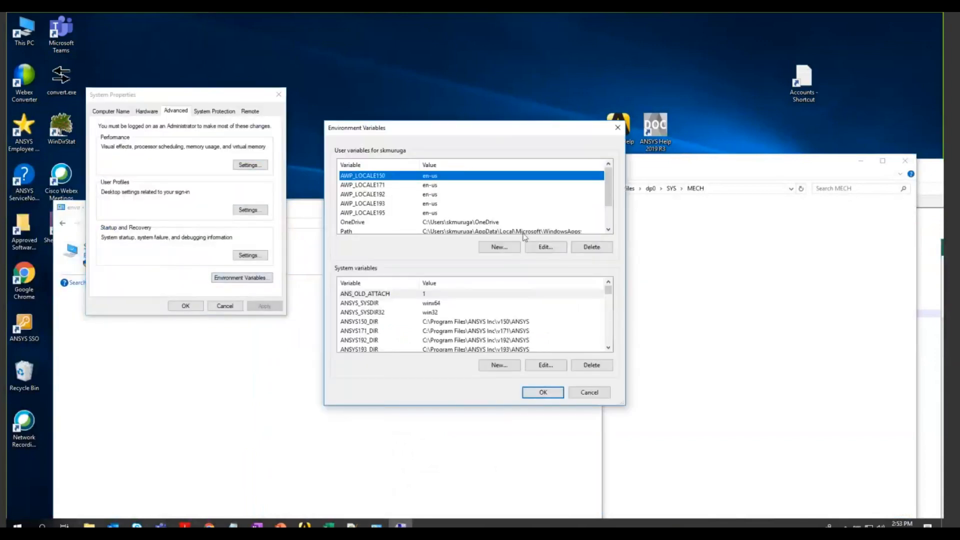
{"action": "left_click", "coordinate": [500, 247]}
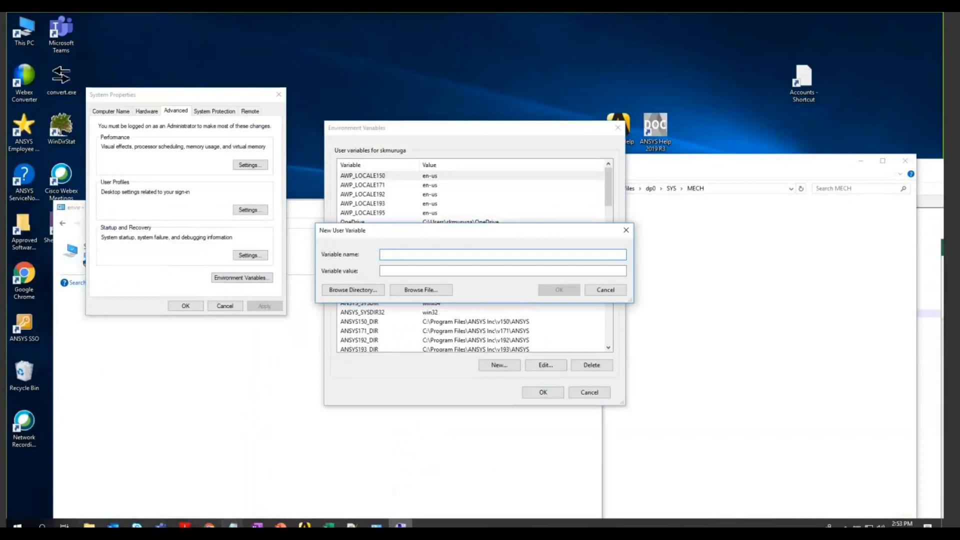
{"action": "left_click", "coordinate": [352, 525]}
{"action": "left_click", "coordinate": [511, 314]}
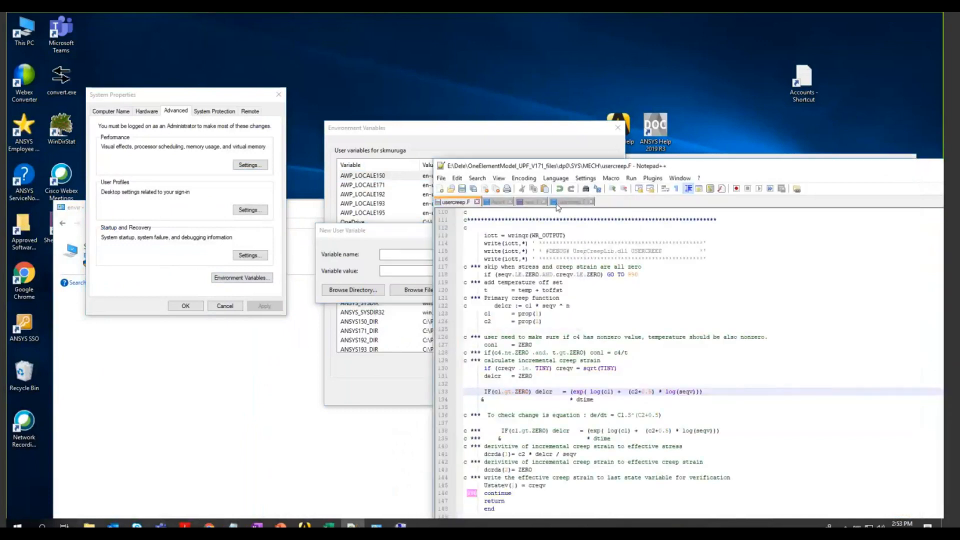
{"action": "left_click", "coordinate": [531, 202]}
{"action": "double_click", "coordinate": [496, 212]}
{"action": "key", "text": "ctrl+c"}
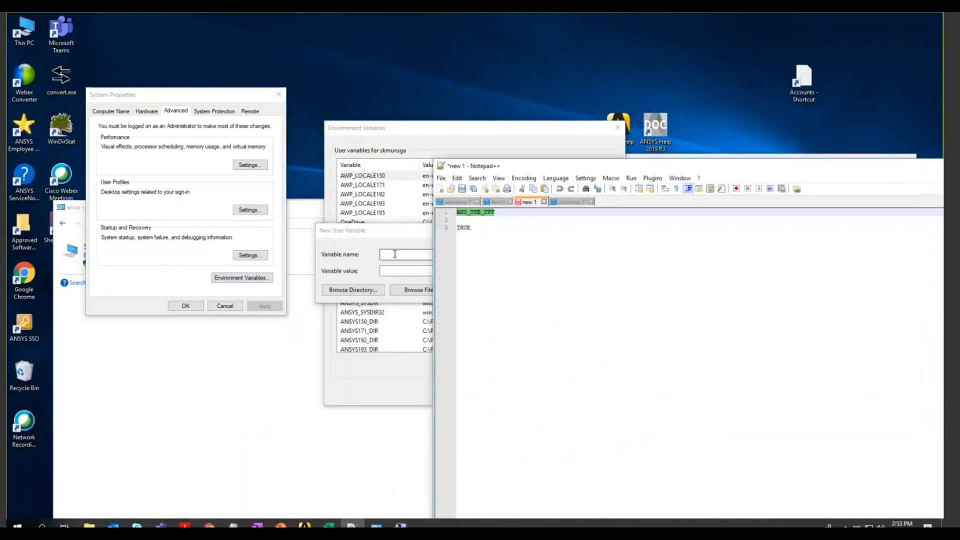
Name the user environment variable ANS_USE_UPF, set its value to TRUE, and save the system properties
{"action": "left_click", "coordinate": [387, 254]}
{"action": "key", "text": "ctrl+v"}
{"action": "left_click", "coordinate": [395, 270]}
{"action": "type", "text": "TRUE"}
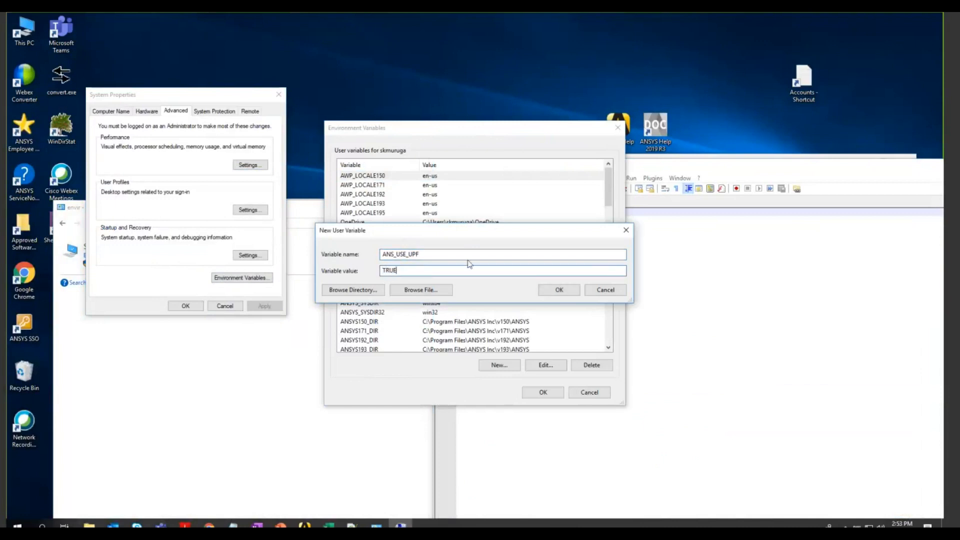
{"action": "left_click", "coordinate": [558, 290]}
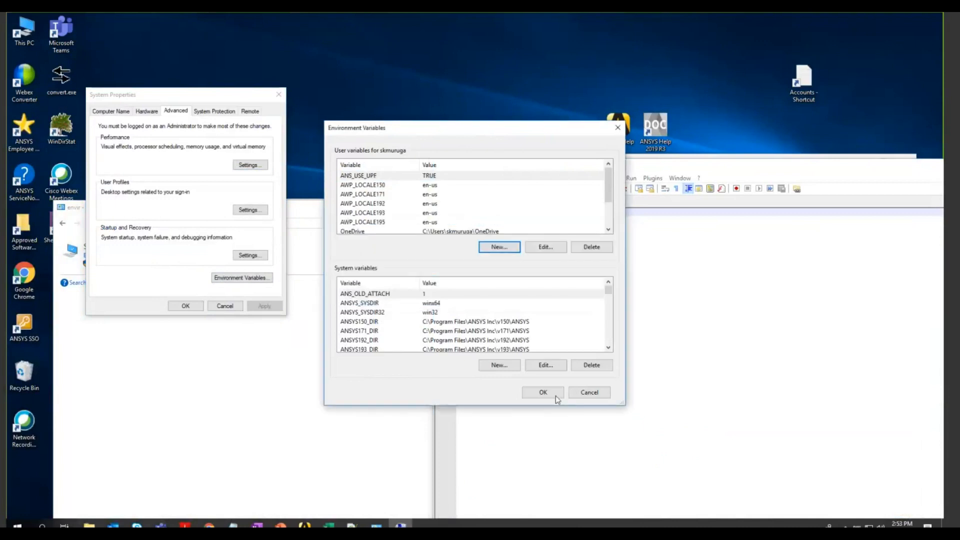
{"action": "left_click", "coordinate": [543, 392]}
{"action": "key", "text": "Return"}
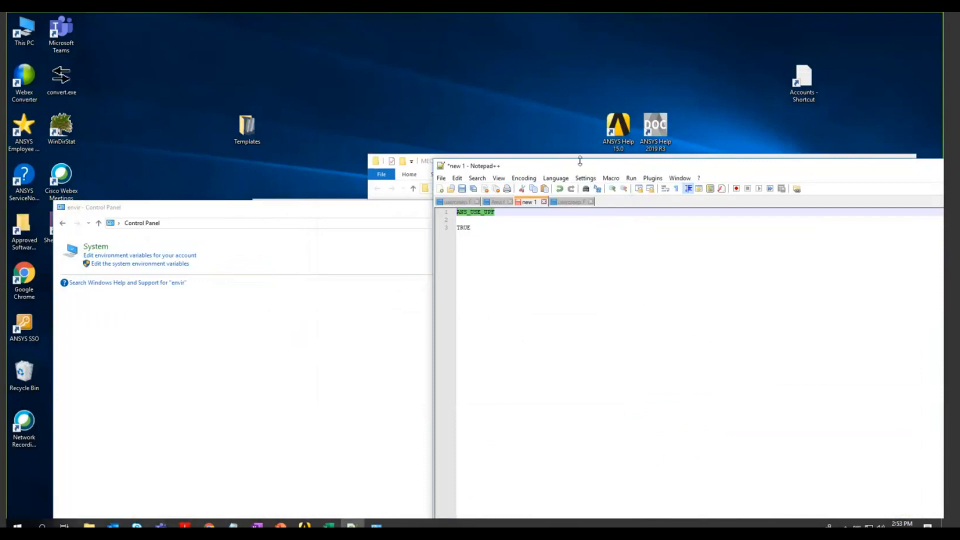
Launch Workbench 17.1 and open the recent project OneElementModel_UPF_V171
{"action": "left_click_drag", "start_coordinate": [558, 165], "coordinate": [573, 312]}
{"action": "double_click", "coordinate": [508, 177]}
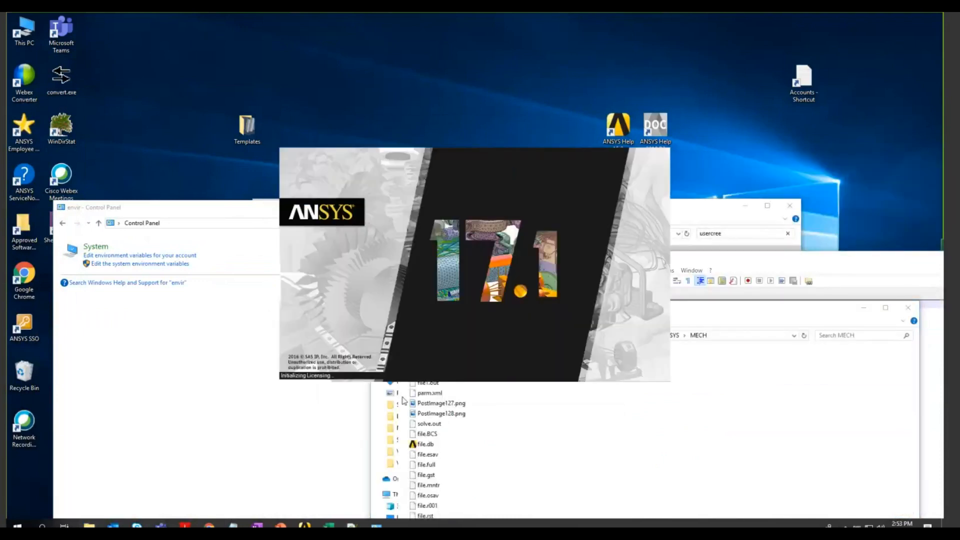
{"action": "right_click", "coordinate": [189, 122]}
{"action": "left_click", "coordinate": [214, 151]}
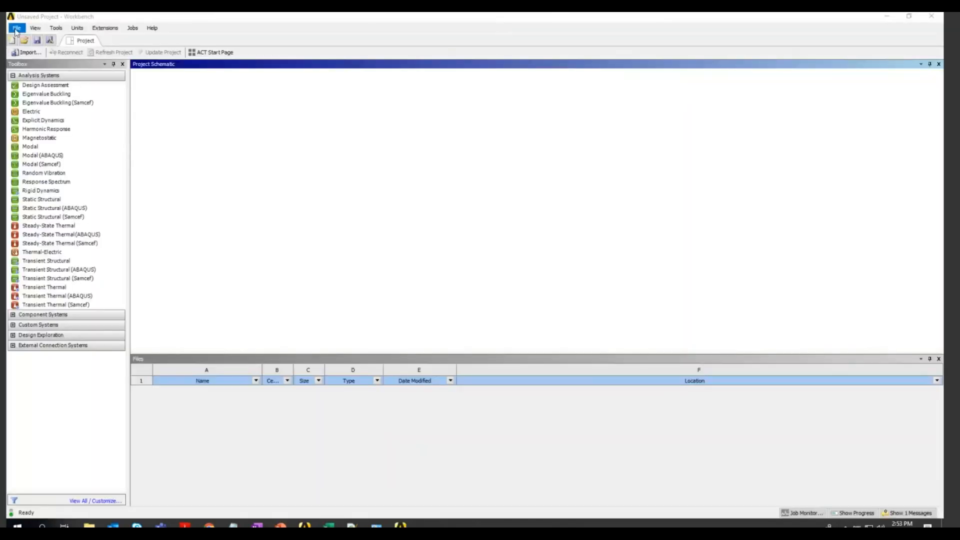
{"action": "left_click", "coordinate": [17, 27]}
{"action": "left_click", "coordinate": [107, 250]}
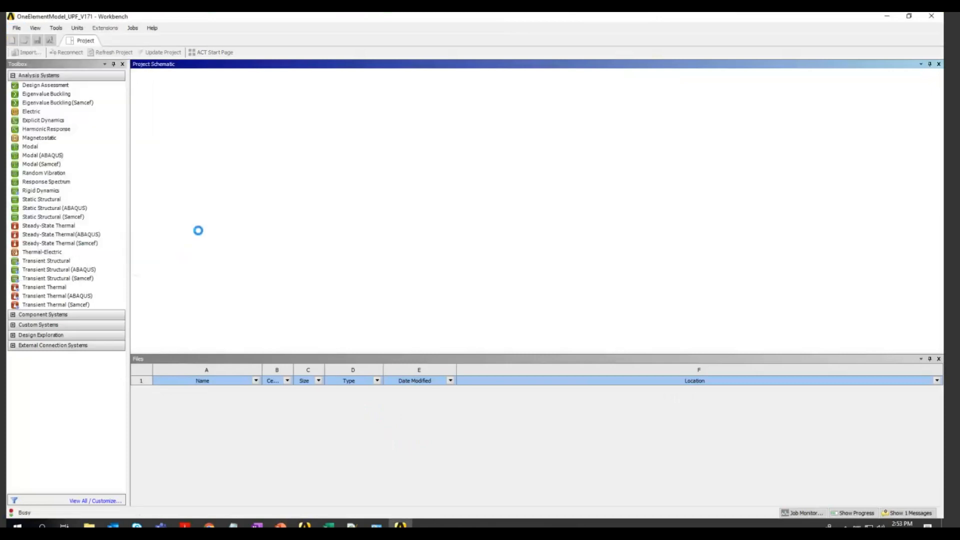
Open the Static Structural Setup in Mechanical, view the MECH folder's files, and show the Commands (APDL)_Call UPF snippet
{"action": "double_click", "coordinate": [296, 146]}
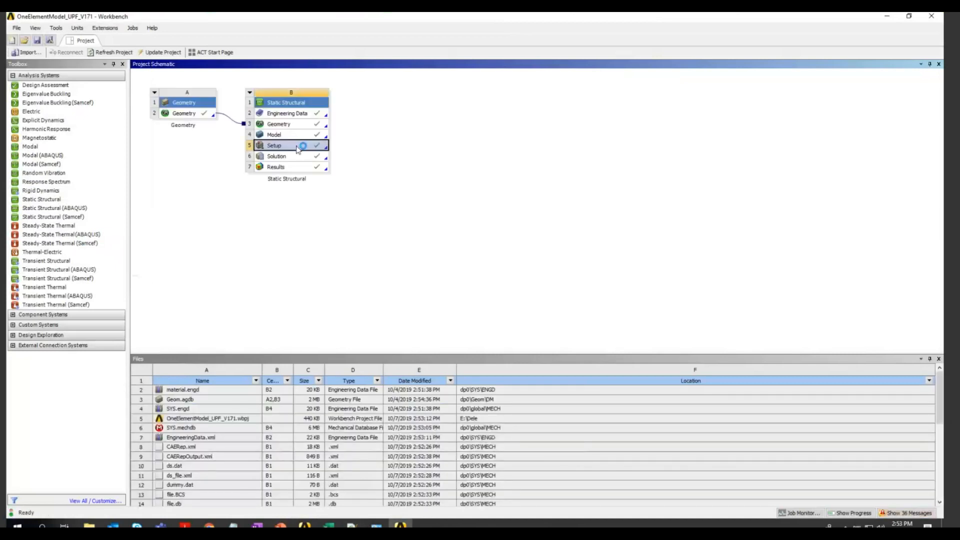
{"action": "mouse_move", "coordinate": [352, 524]}
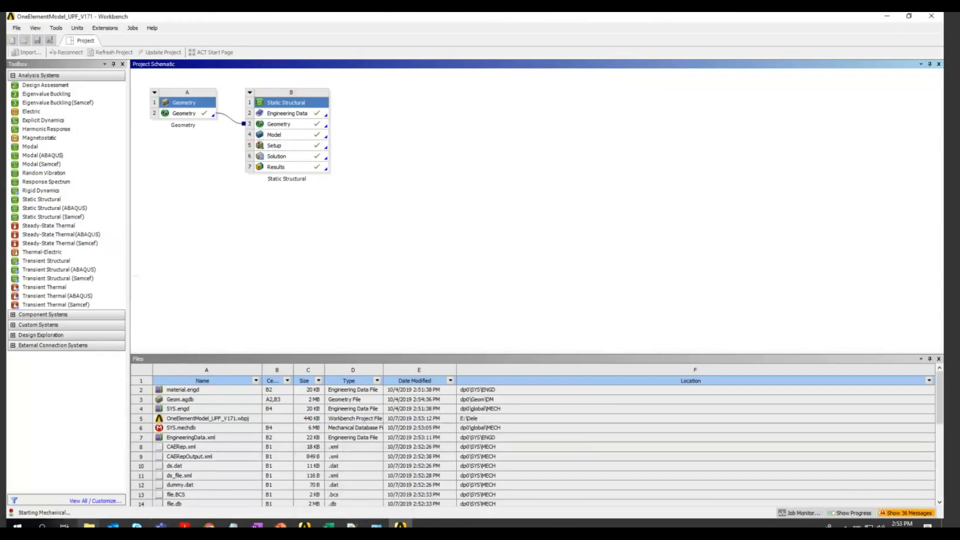
{"action": "left_click", "coordinate": [89, 525]}
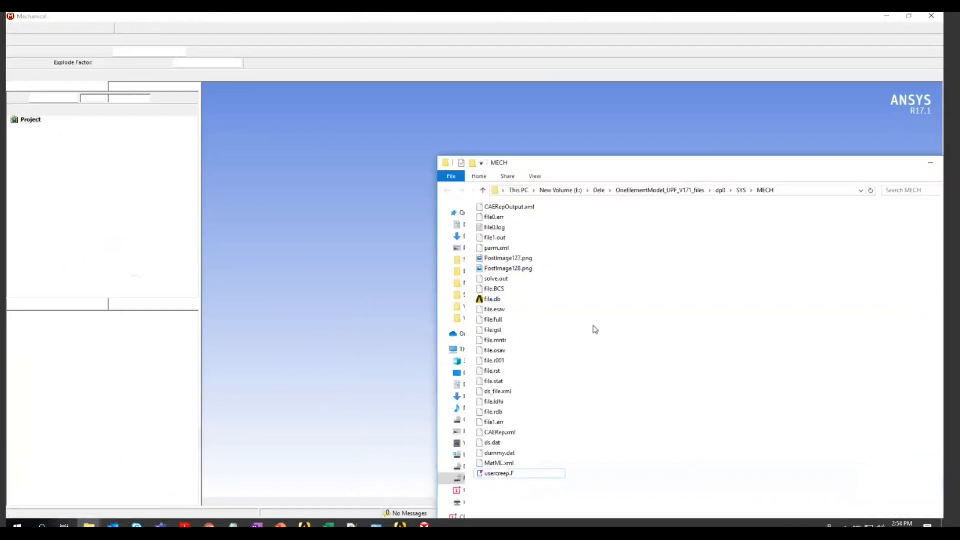
{"action": "left_click", "coordinate": [148, 195]}
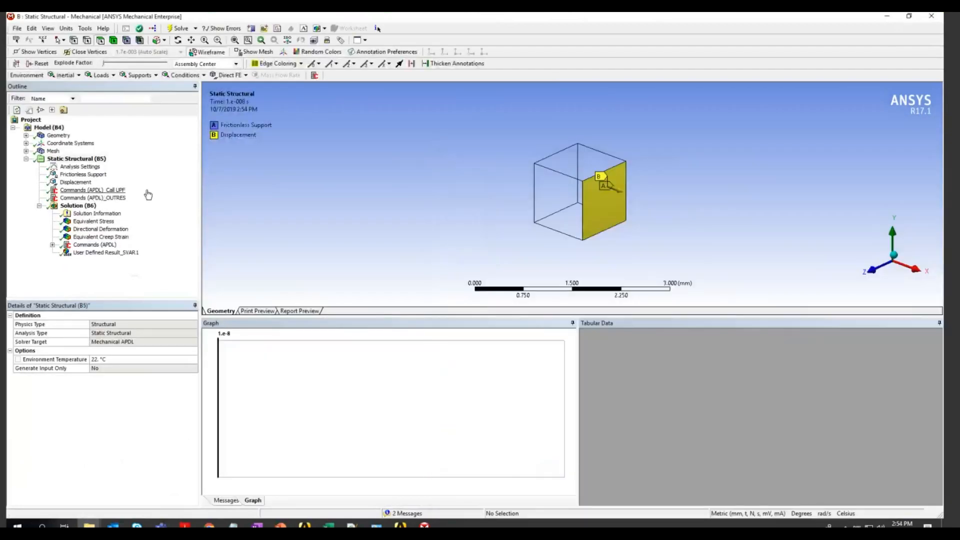
{"action": "left_click", "coordinate": [148, 194]}
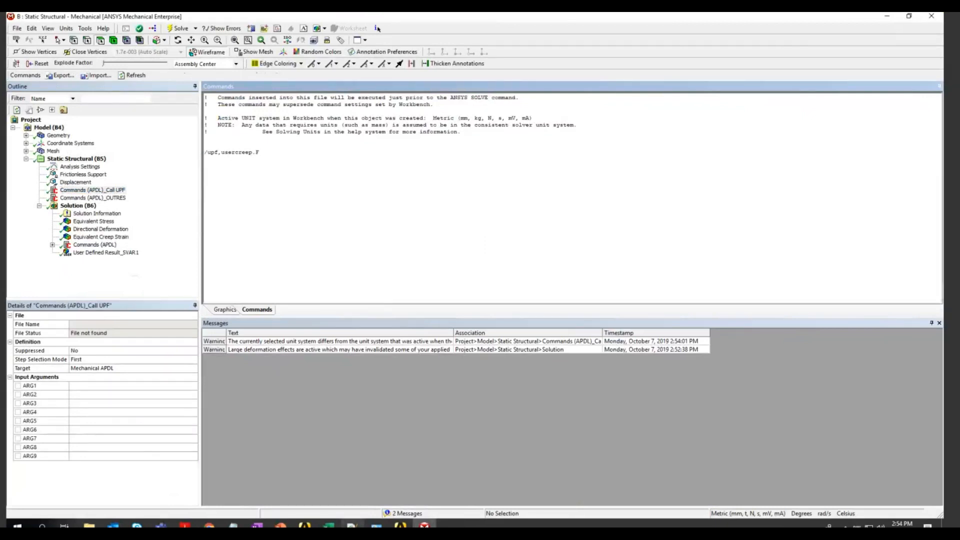
Review the creep equation in usercreep.F, highlighting its (c2+0.5) stress exponent
{"action": "left_click", "coordinate": [352, 525]}
{"action": "left_click", "coordinate": [464, 295]}
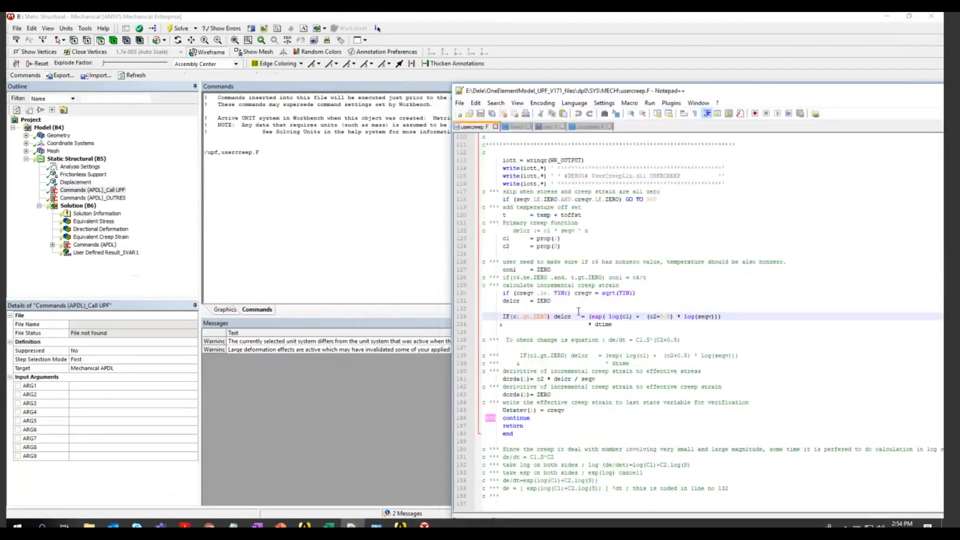
{"action": "left_click", "coordinate": [678, 316], "text": "shift"}
{"action": "left_click_drag", "start_coordinate": [569, 90], "coordinate": [177, 209]}
{"action": "left_click", "coordinate": [837, 212]}
Solve Solution (B6) with the MECH folder in view, and allow ansys.exe to run usercreeplib.dll
{"action": "left_click", "coordinate": [70, 205]}
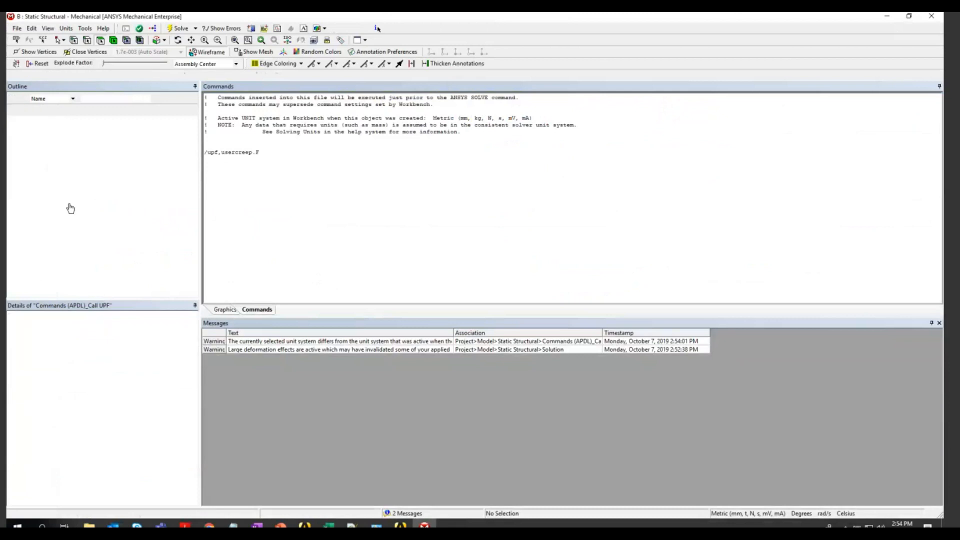
{"action": "right_click", "coordinate": [71, 208]}
{"action": "left_click", "coordinate": [99, 225]}
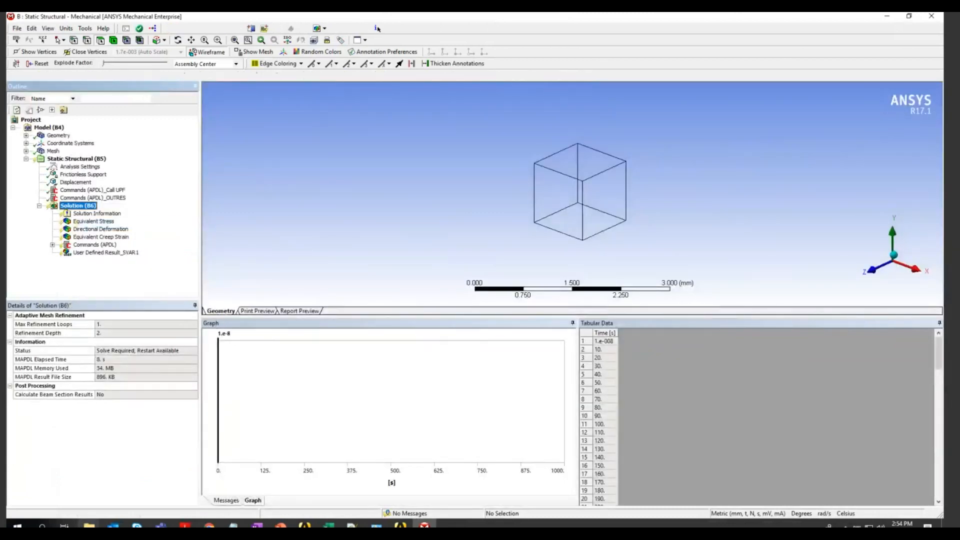
{"action": "left_click", "coordinate": [89, 524]}
{"action": "left_click", "coordinate": [499, 482]}
{"action": "left_click_drag", "start_coordinate": [604, 165], "coordinate": [609, 127]}
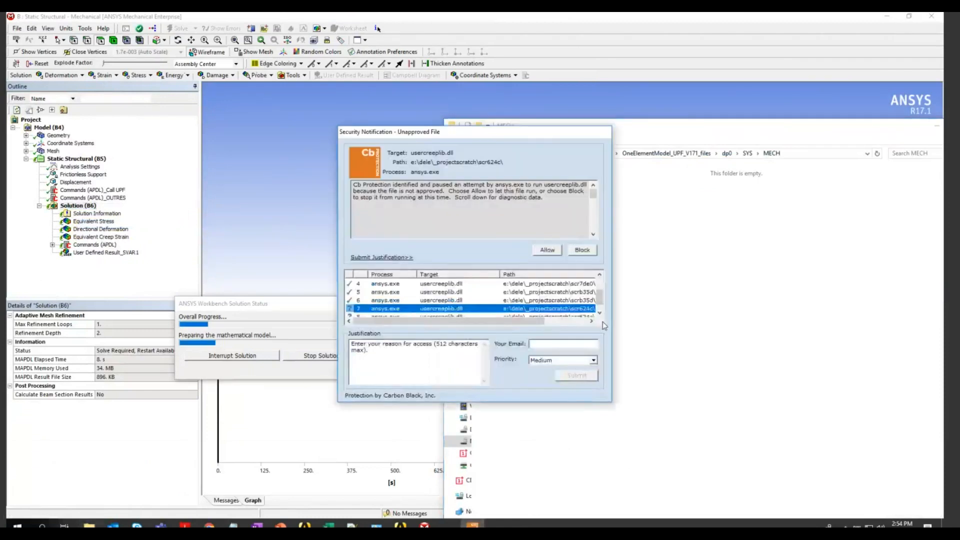
{"action": "left_click", "coordinate": [547, 250]}
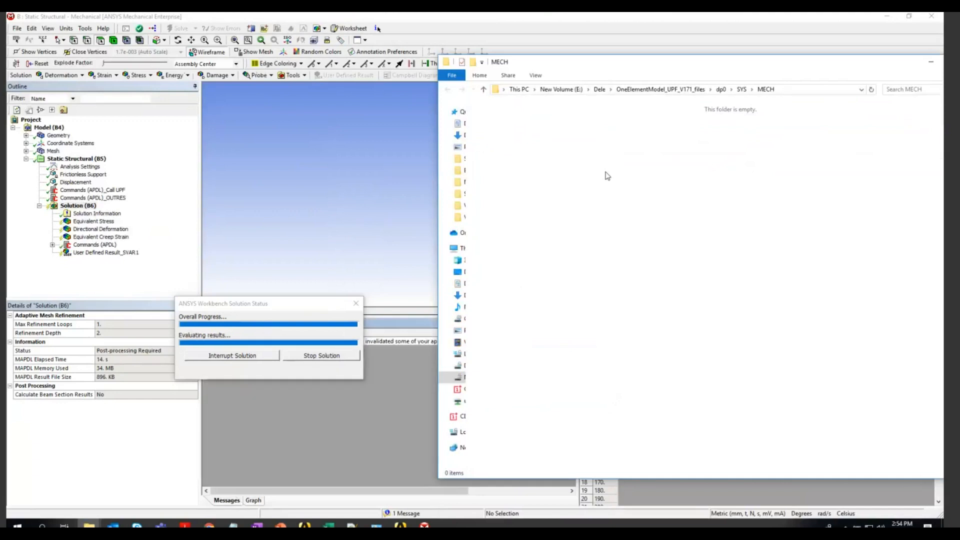
Check usercreepLib.dll and usercreep.F in the MECH folder against the /upf,usercreep.F line in Commands (APDL)_Call UPF
{"action": "left_click", "coordinate": [506, 352]}
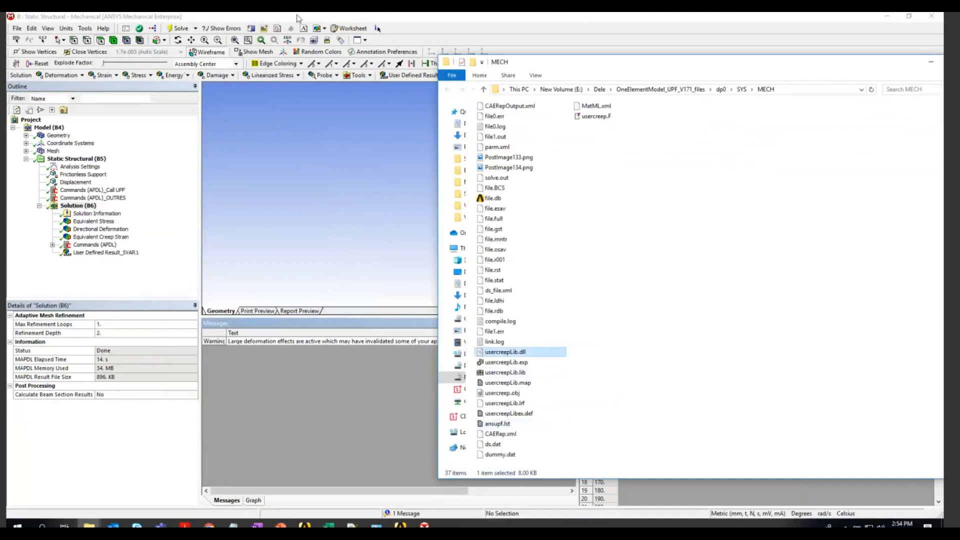
{"action": "left_click", "coordinate": [98, 193]}
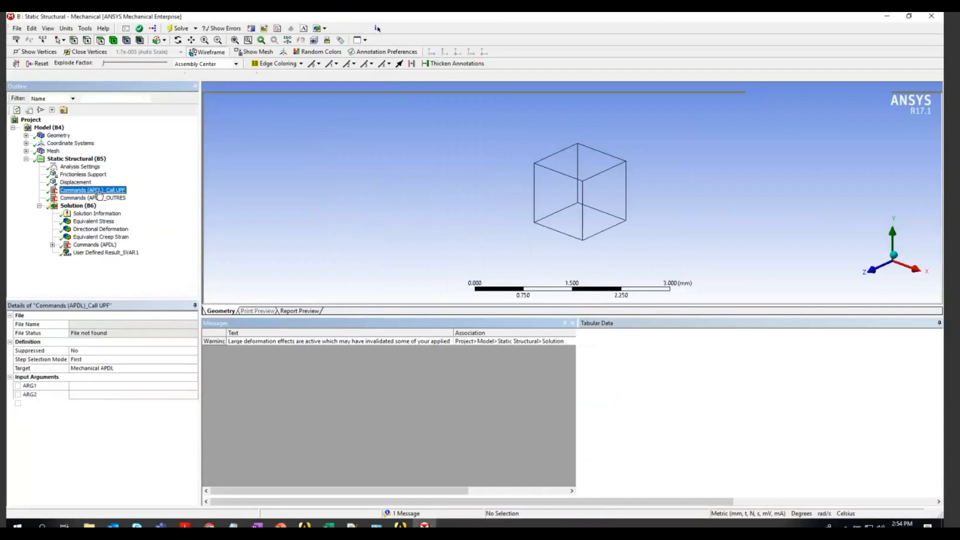
{"action": "left_click_drag", "start_coordinate": [260, 151], "coordinate": [205, 151]}
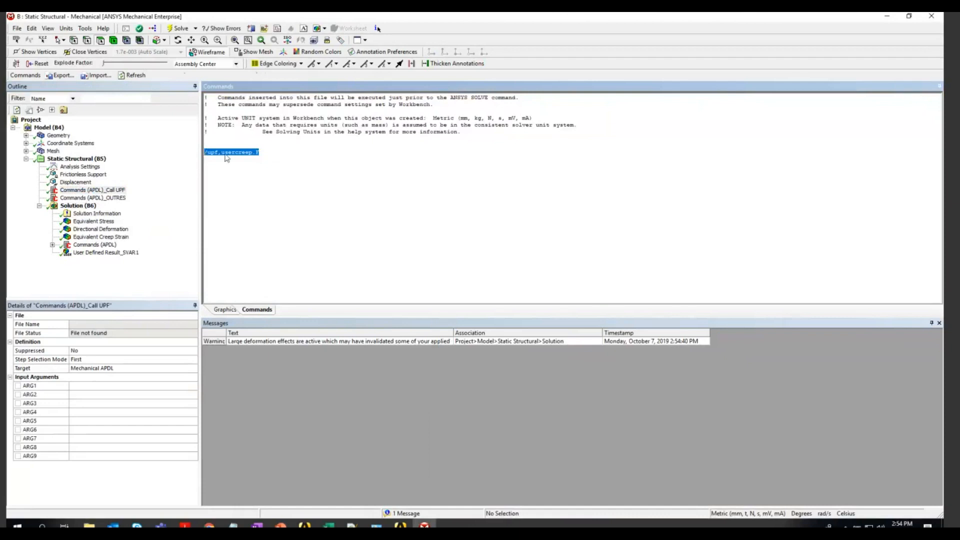
{"action": "left_click", "coordinate": [232, 162]}
{"action": "left_click", "coordinate": [89, 525]}
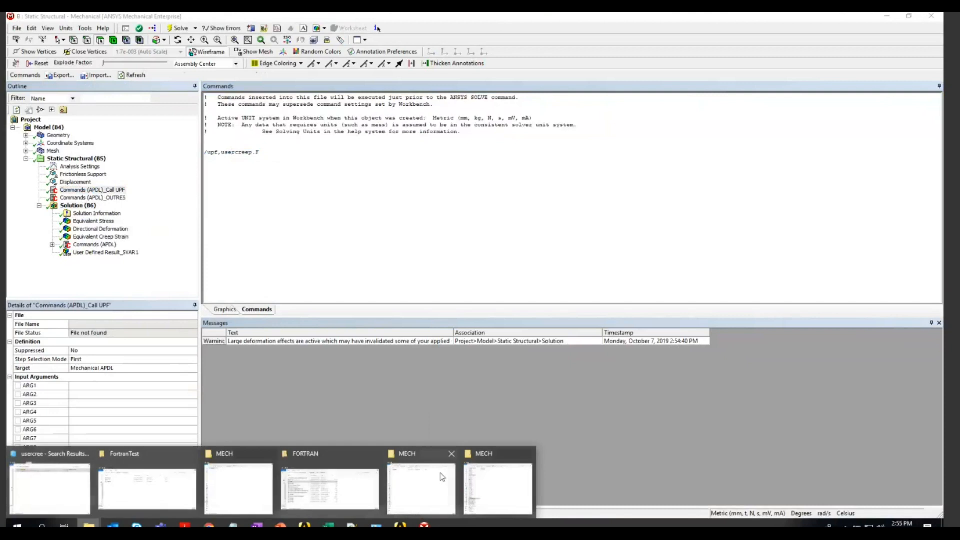
{"action": "left_click", "coordinate": [495, 484]}
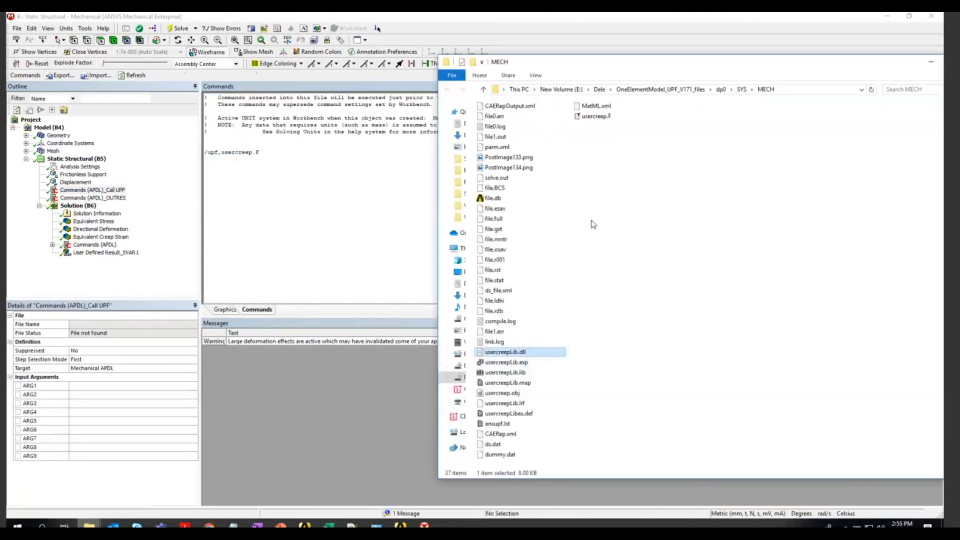
{"action": "left_click", "coordinate": [598, 118]}
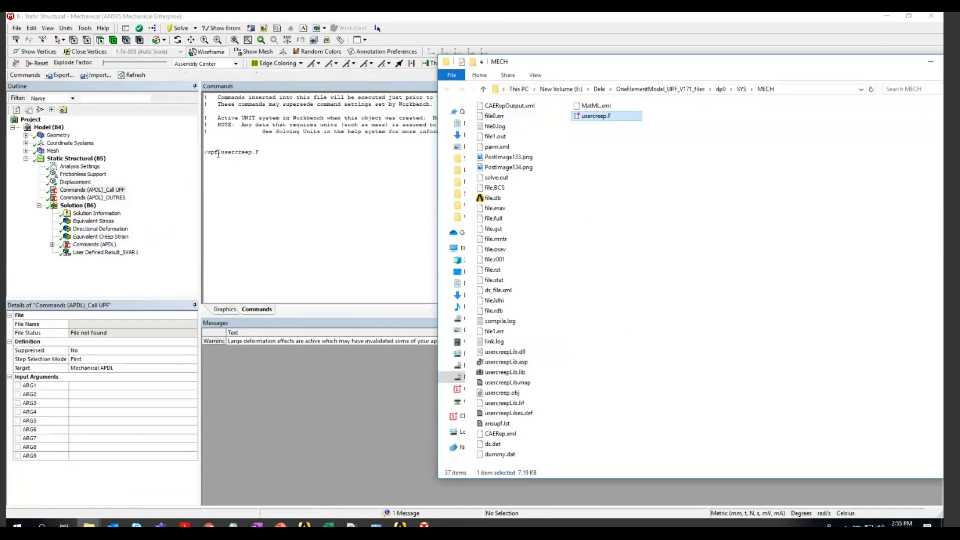
{"action": "left_click", "coordinate": [279, 155]}
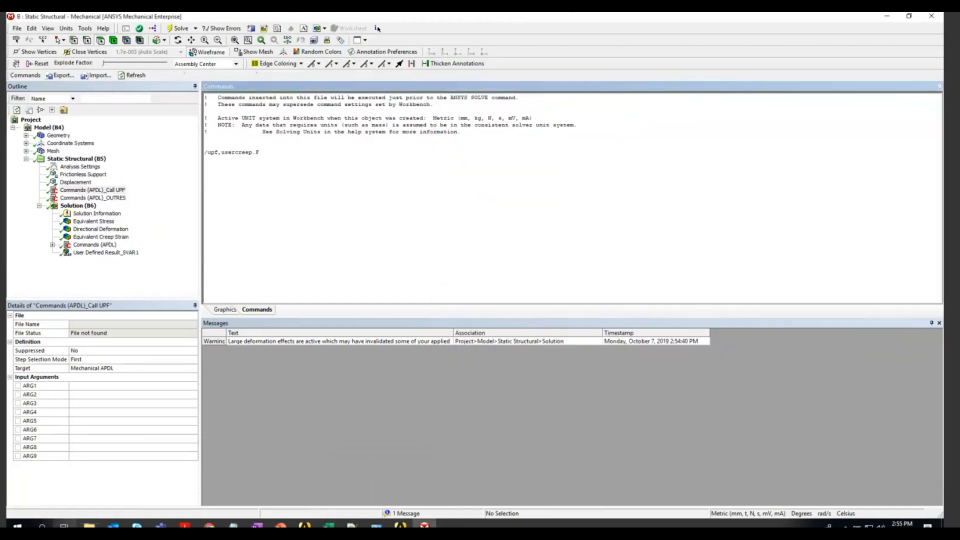
{"action": "left_click", "coordinate": [89, 524]}
{"action": "left_click", "coordinate": [500, 489]}
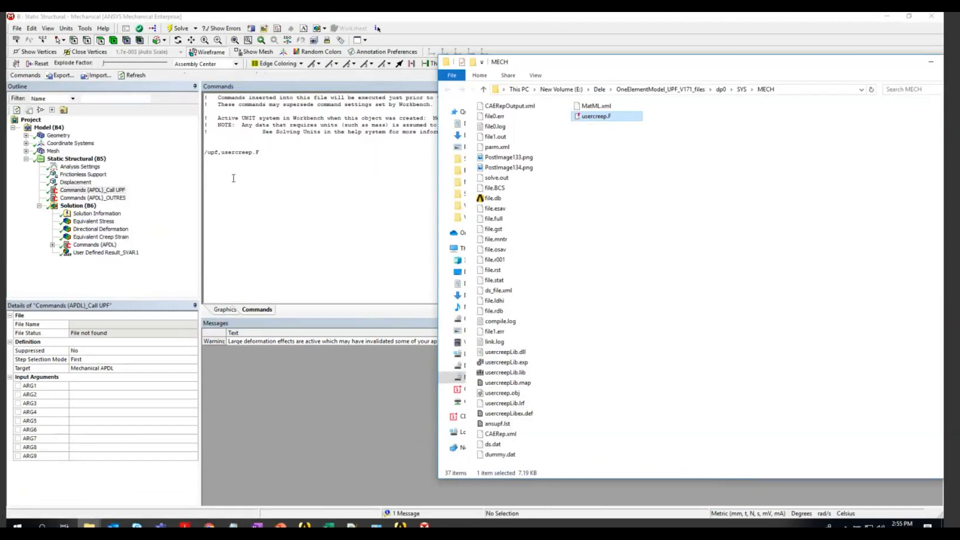
Examine the Ustatev(1) = creqv line in usercreep.F that writes the creep strain to a state variable
{"action": "left_click", "coordinate": [352, 524]}
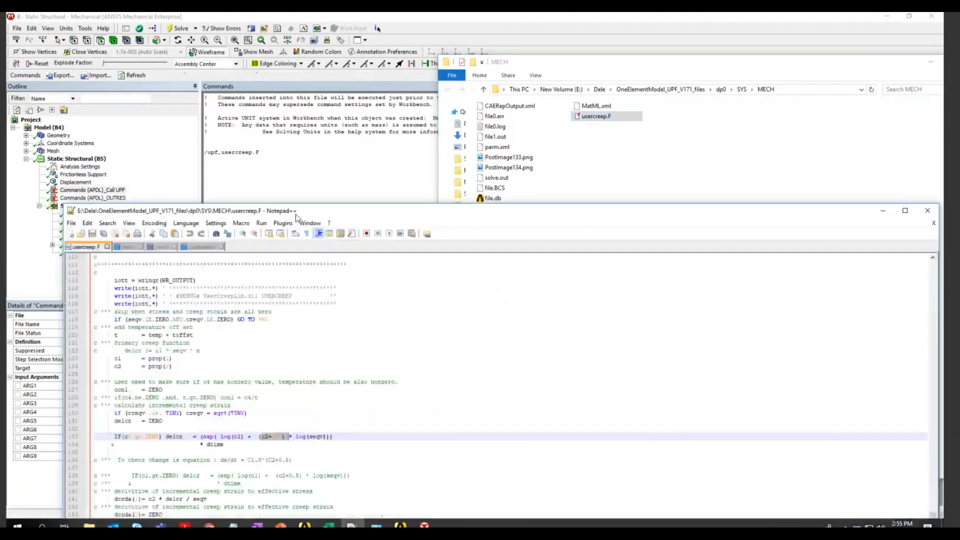
{"action": "left_click_drag", "start_coordinate": [297, 216], "coordinate": [417, 50]}
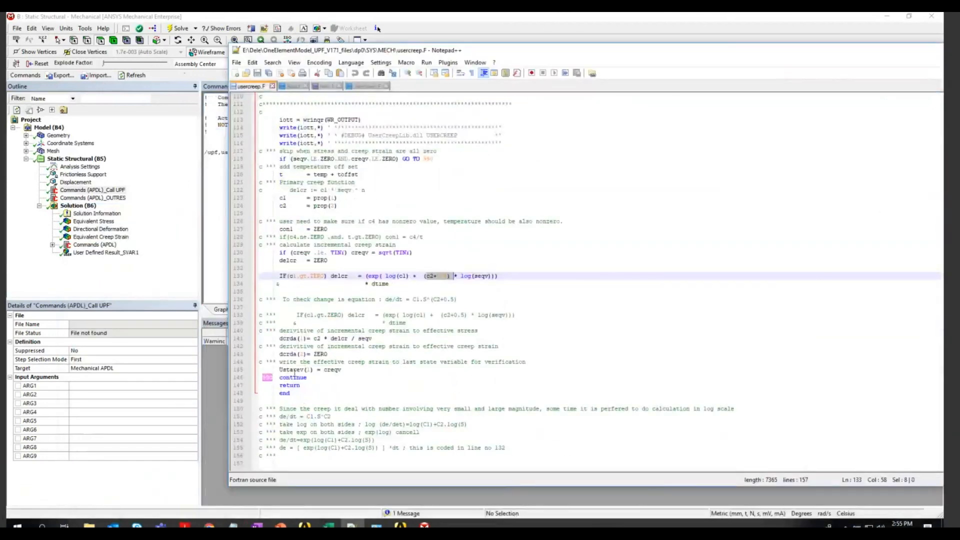
{"action": "left_click_drag", "start_coordinate": [294, 372], "coordinate": [341, 370]}
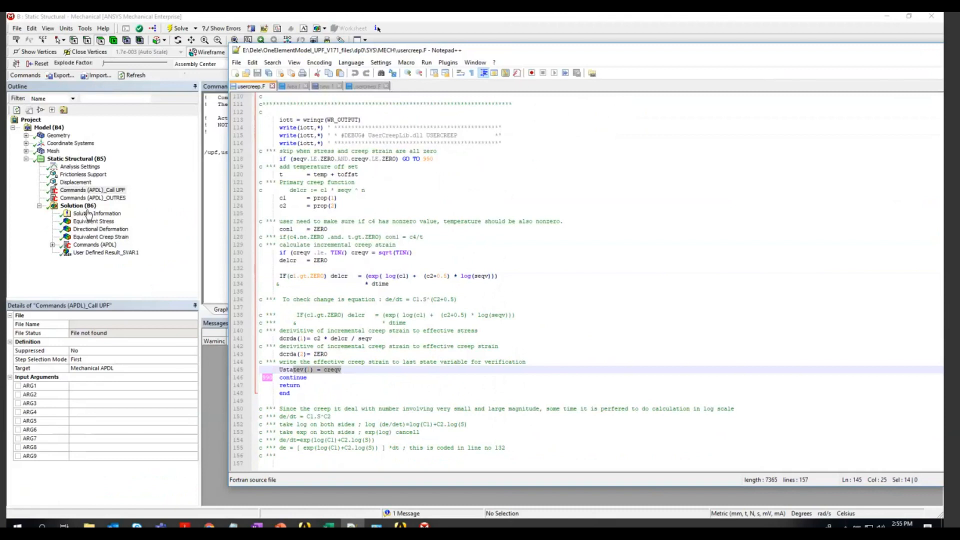
Insert a User Defined Result with the expression SVAR1 under Solution (B6) and evaluate it
{"action": "left_click", "coordinate": [89, 215]}
{"action": "right_click", "coordinate": [77, 206]}
{"action": "mouse_move", "coordinate": [135, 213]}
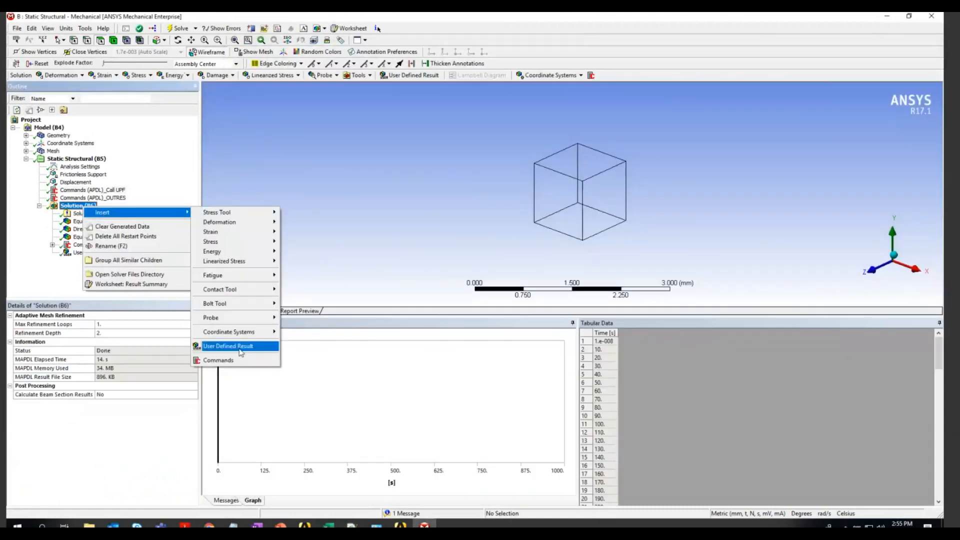
{"action": "left_click", "coordinate": [241, 347]}
{"action": "left_click", "coordinate": [154, 358]}
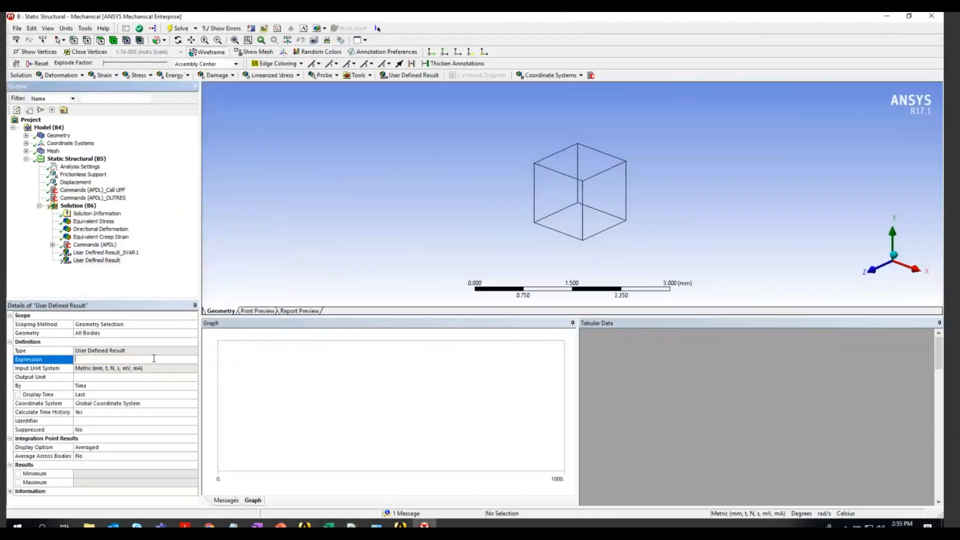
{"action": "type", "text": "SVAR"}
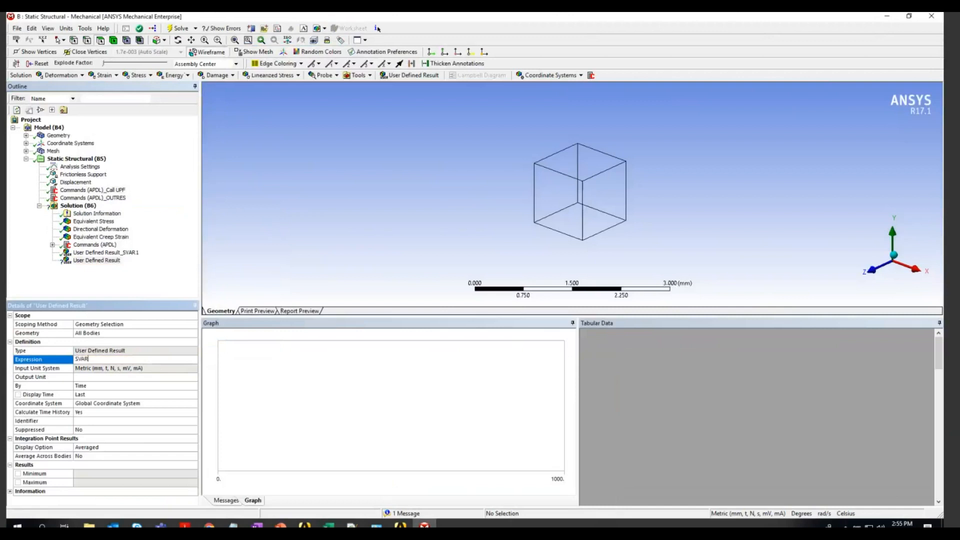
{"action": "type", "text": "1"}
{"action": "key", "text": "Return"}
{"action": "right_click", "coordinate": [94, 261]}
{"action": "left_click", "coordinate": [115, 282]}
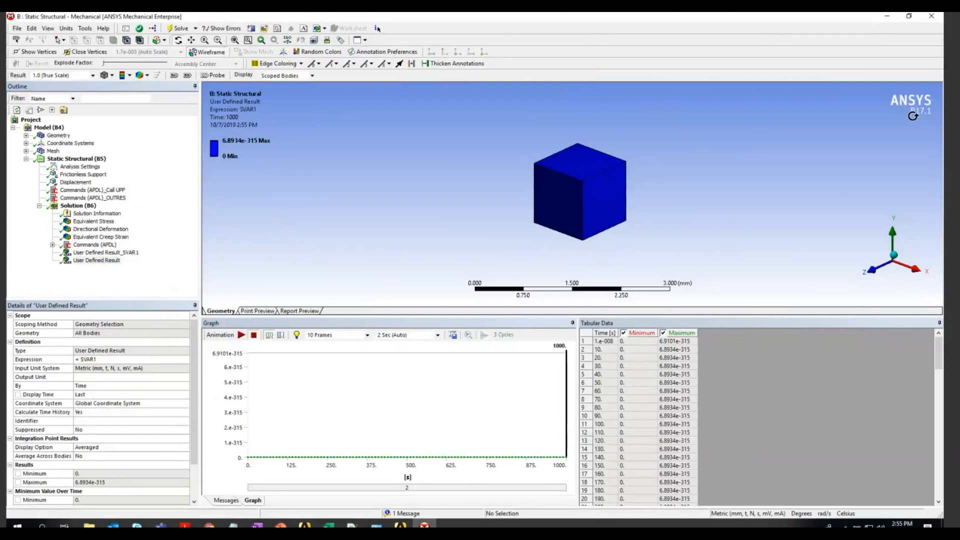
Launch the Mechanical APDL Product Launcher from the ANSYS 17.1 program group
{"action": "key", "text": "super"}
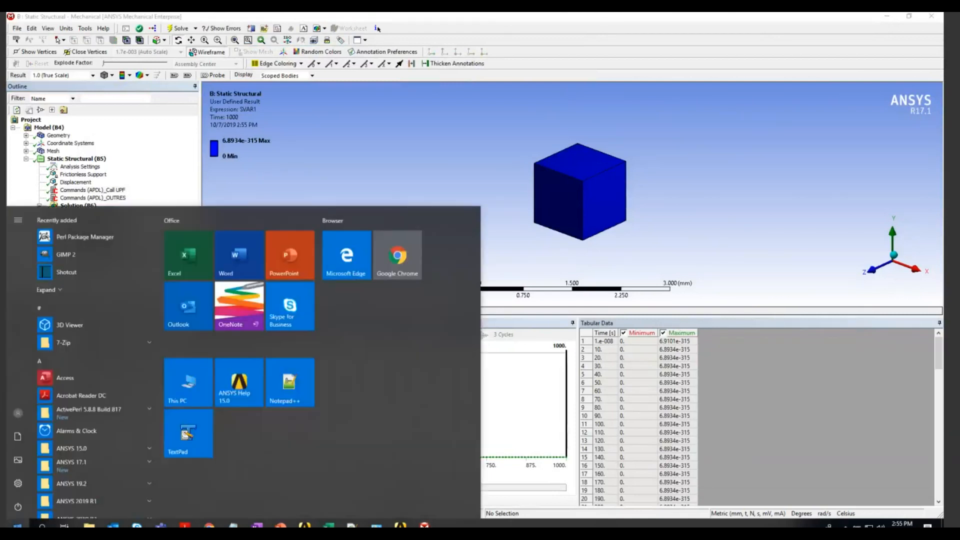
{"action": "scroll", "coordinate": [137, 457], "scroll_direction": "down", "scroll_amount": 2}
{"action": "left_click", "coordinate": [150, 418]}
{"action": "scroll", "coordinate": [136, 418], "scroll_direction": "down", "scroll_amount": 3}
{"action": "scroll", "coordinate": [136, 418], "scroll_direction": "down", "scroll_amount": 1}
{"action": "left_click", "coordinate": [130, 389]}
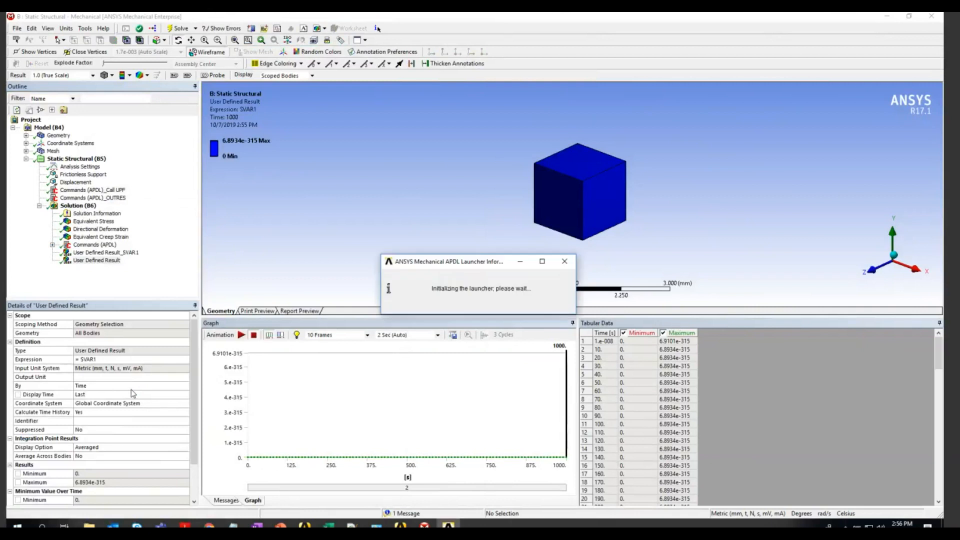
Copy the MECH folder path and start Mechanical APDL with that folder as working directory and file as job name
{"action": "left_click", "coordinate": [89, 525]}
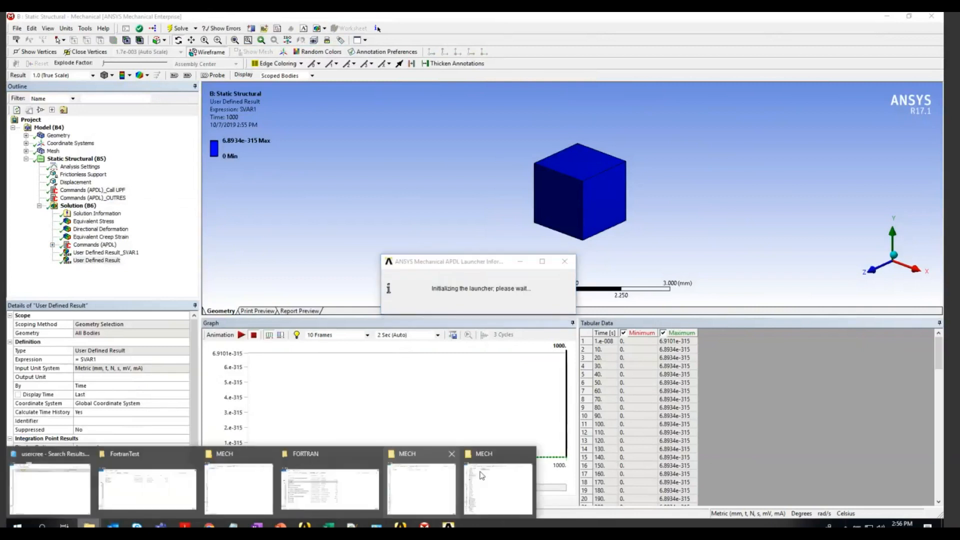
{"action": "left_click", "coordinate": [481, 473]}
{"action": "left_click_drag", "start_coordinate": [699, 66], "coordinate": [564, 163]}
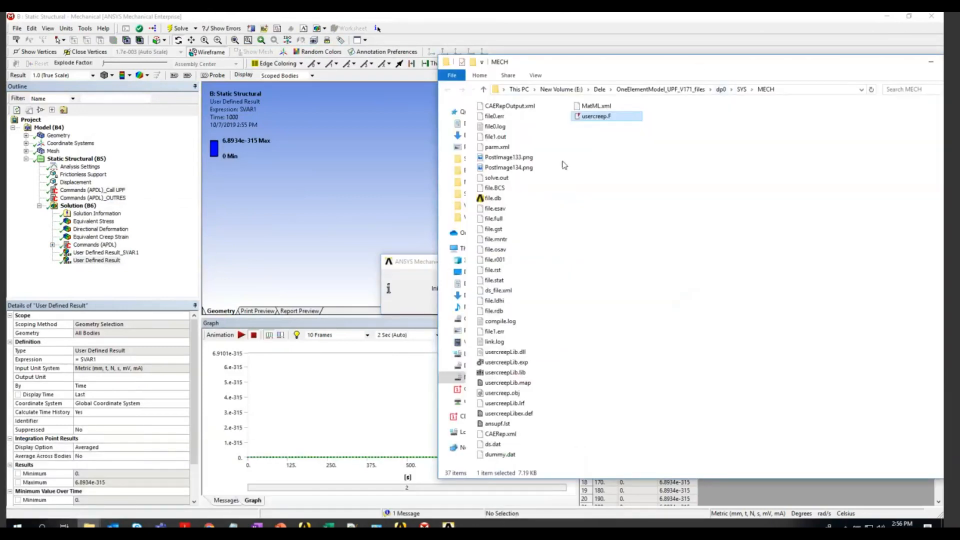
{"action": "left_click", "coordinate": [655, 185]}
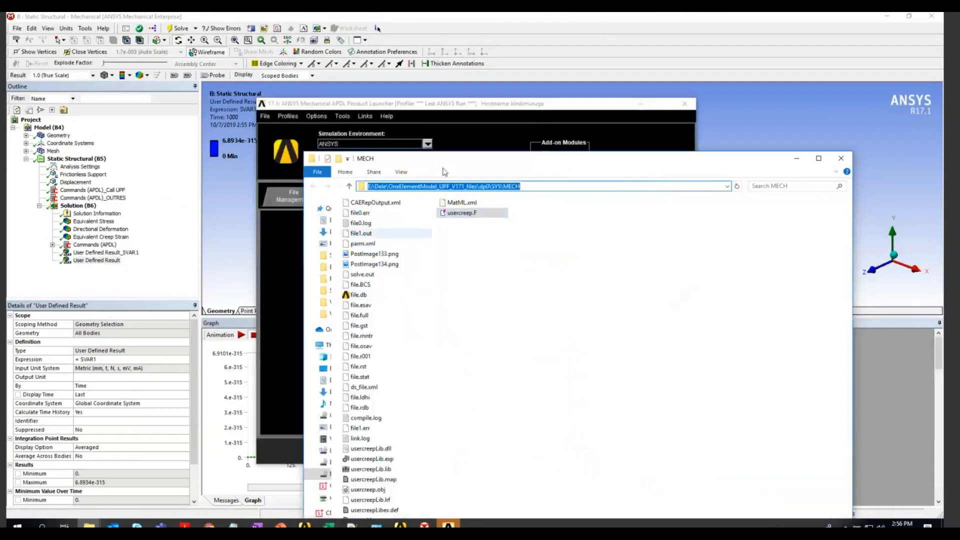
{"action": "left_click_drag", "start_coordinate": [480, 158], "coordinate": [664, 158]}
{"action": "right_click", "coordinate": [664, 187]}
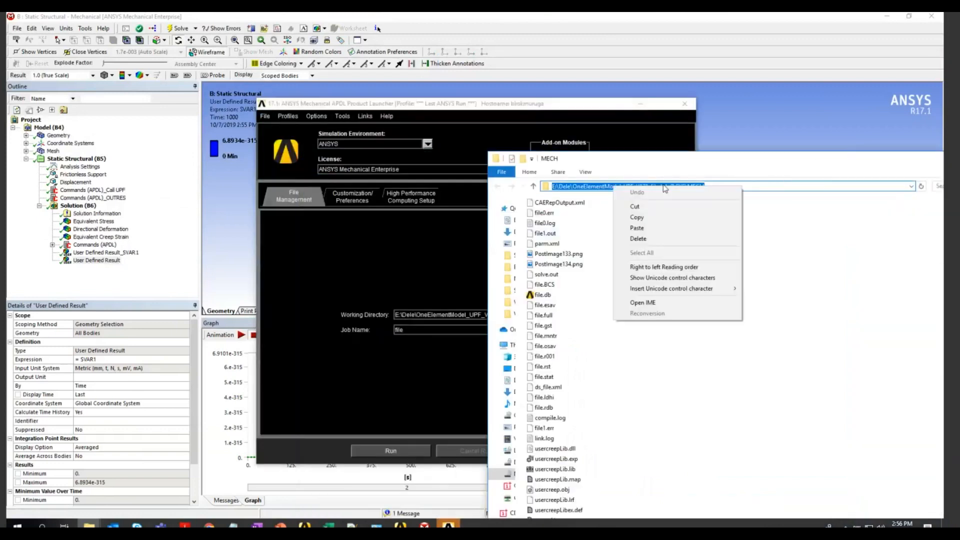
{"action": "left_click", "coordinate": [636, 217]}
{"action": "left_click", "coordinate": [408, 386]}
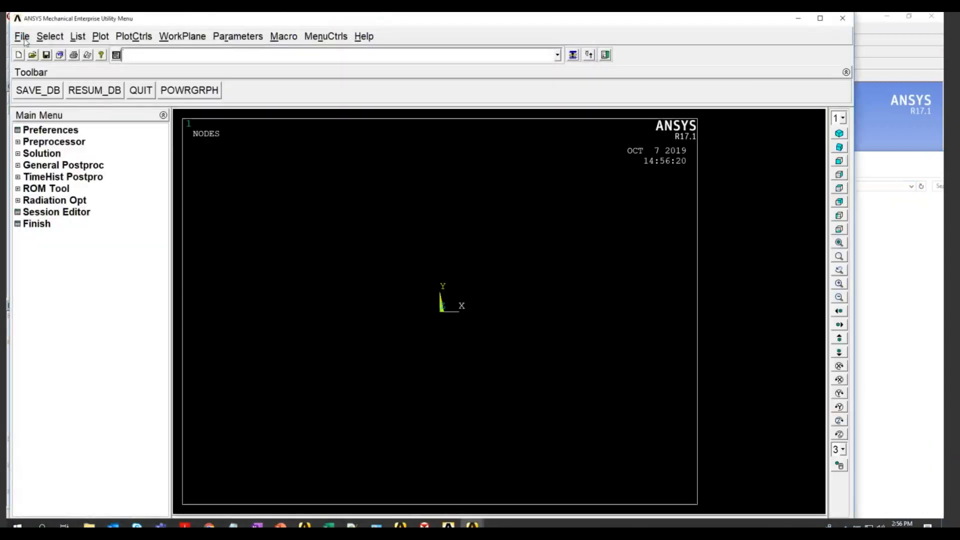
Open the database file.db and set file.rst as the single result file for General Postproc, reading all items
{"action": "left_click", "coordinate": [32, 55]}
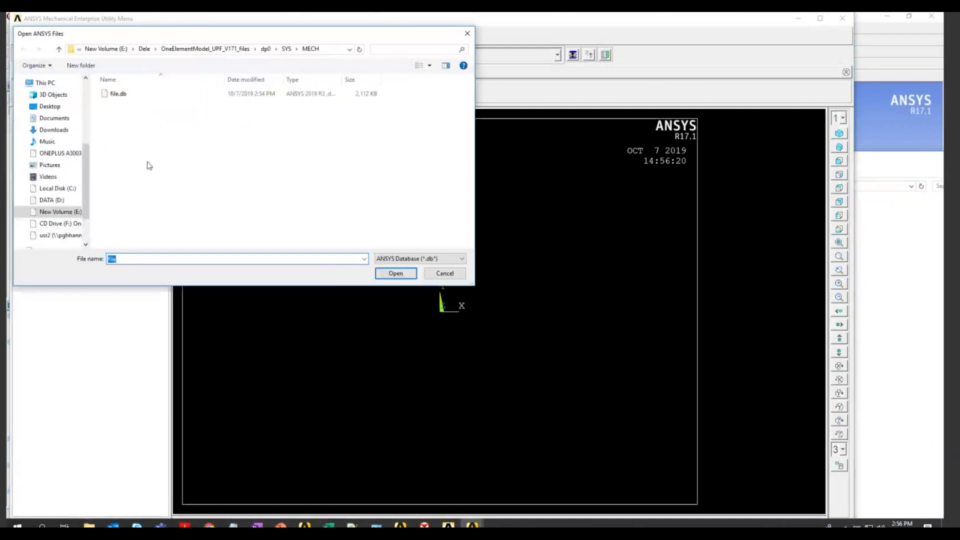
{"action": "double_click", "coordinate": [120, 94]}
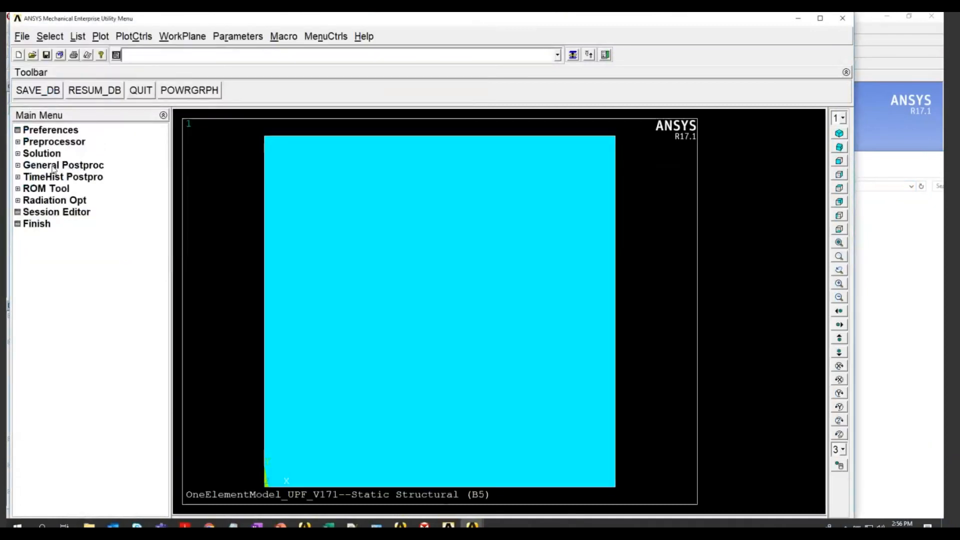
{"action": "left_click", "coordinate": [53, 166]}
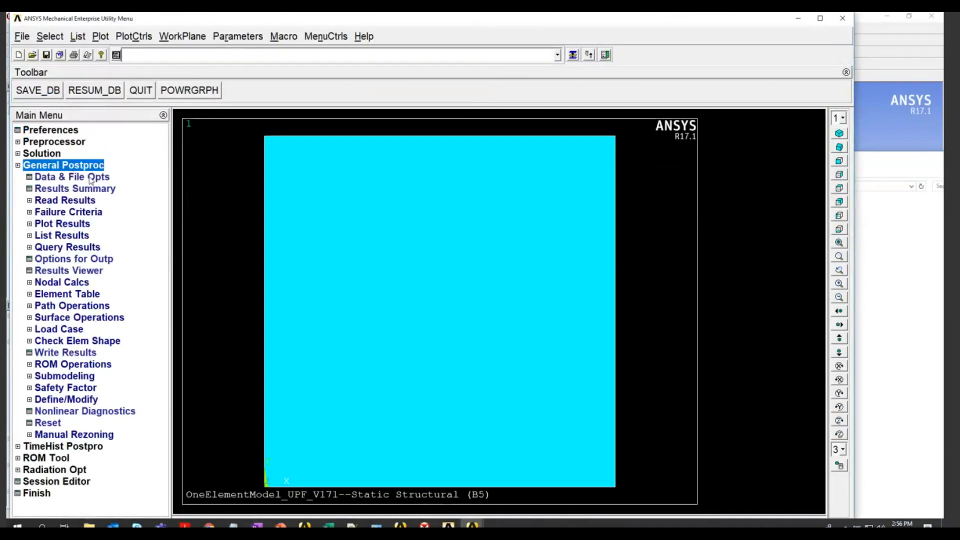
{"action": "left_click", "coordinate": [72, 177]}
{"action": "left_click", "coordinate": [859, 193]}
{"action": "left_click", "coordinate": [840, 188]}
{"action": "left_click", "coordinate": [404, 339]}
{"action": "left_click", "coordinate": [572, 333]}
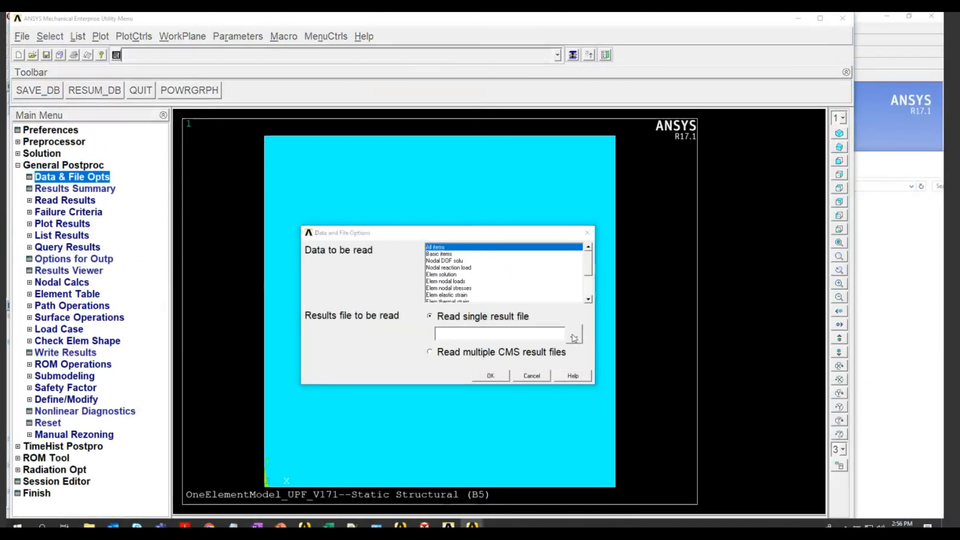
{"action": "left_click", "coordinate": [120, 94]}
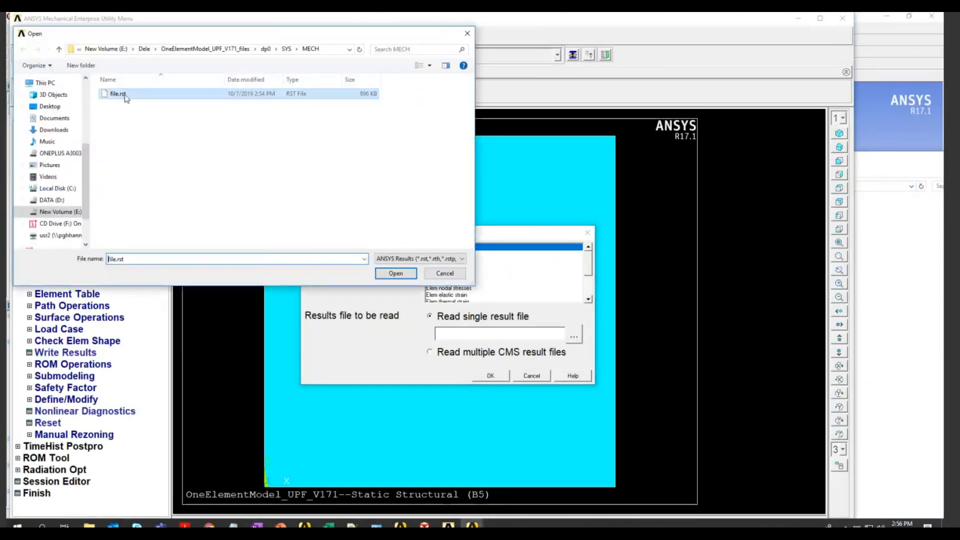
{"action": "left_click", "coordinate": [395, 273]}
{"action": "left_click", "coordinate": [490, 375]}
Read the last result set and show the cube in isometric view
{"action": "left_click", "coordinate": [78, 200]}
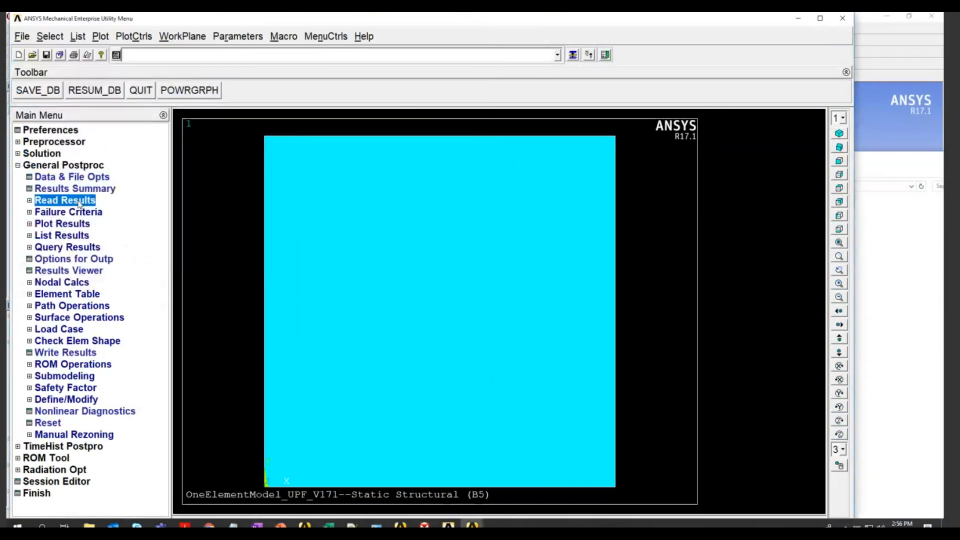
{"action": "left_click", "coordinate": [65, 247]}
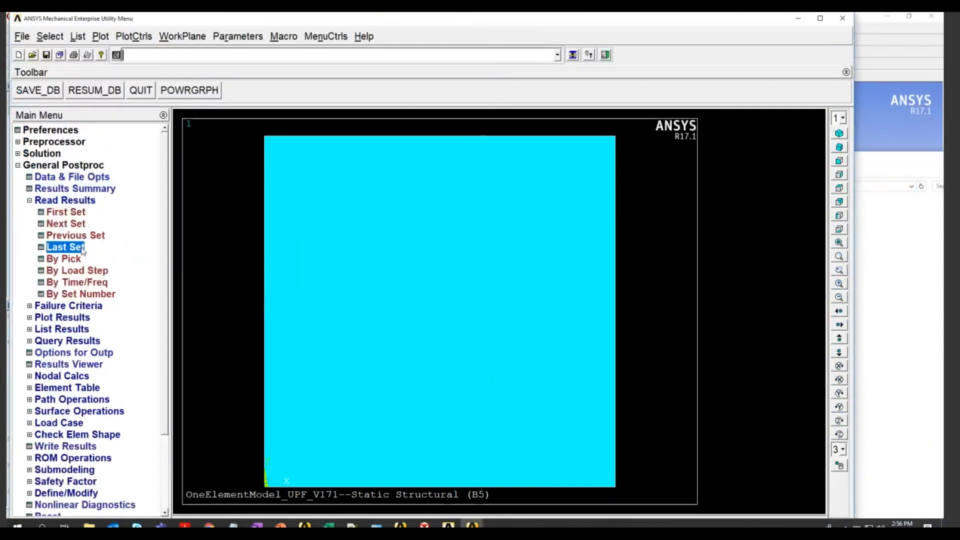
{"action": "left_click", "coordinate": [839, 134]}
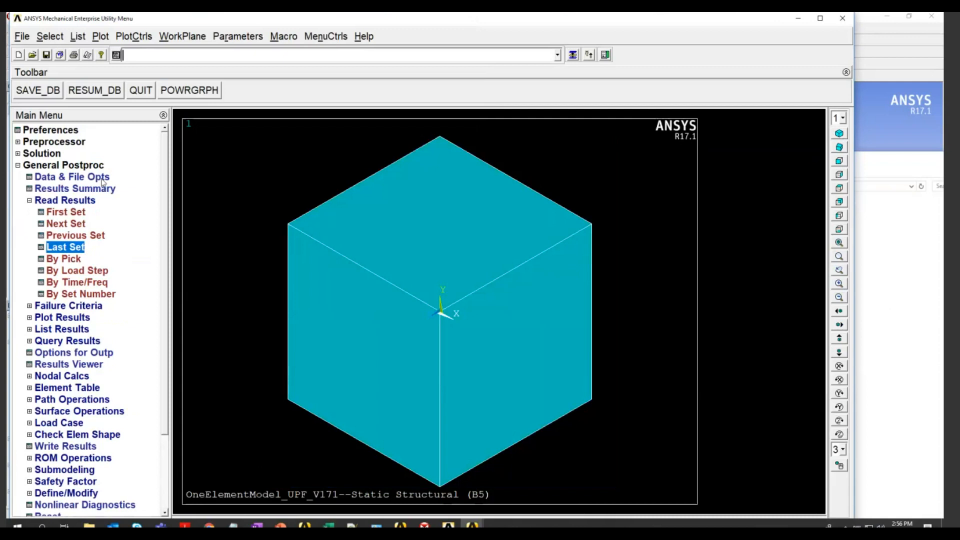
Plot the nodal displacement vector sum with the command plnsol,u,sum
{"action": "type", "text": "pln"}
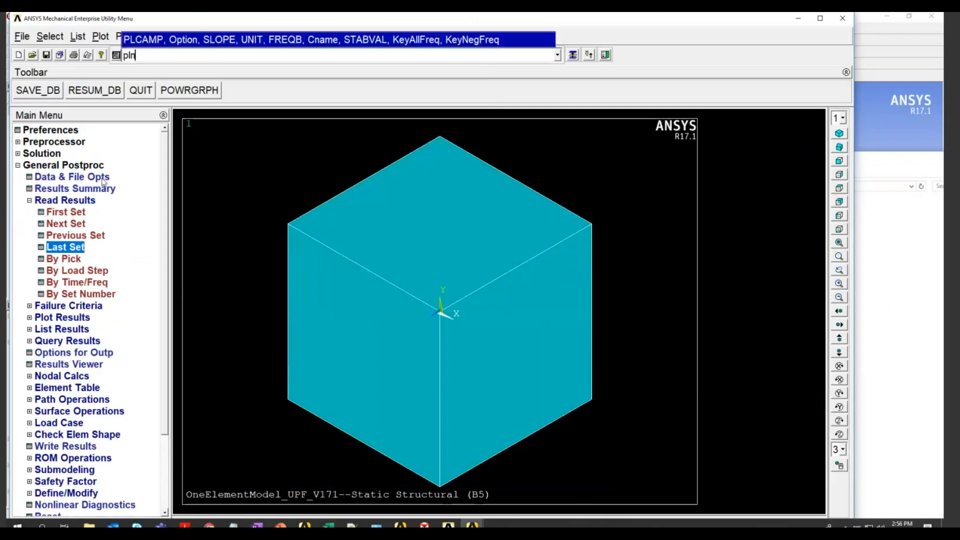
{"action": "type", "text": "sol,u,sum"}
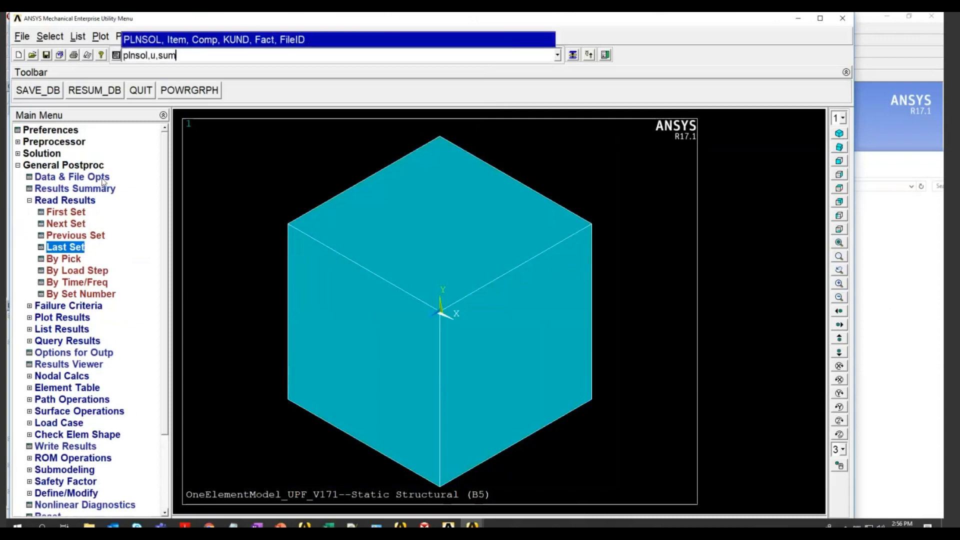
{"action": "key", "text": "Return"}
Try to plot the first state variable with the command plvar,svar,1
{"action": "type", "text": "pl"}
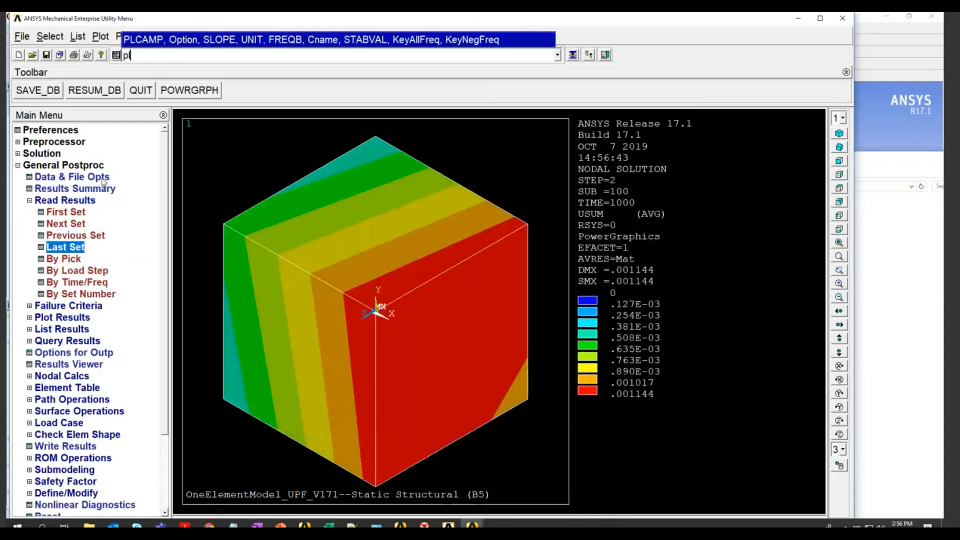
{"action": "type", "text": "var"}
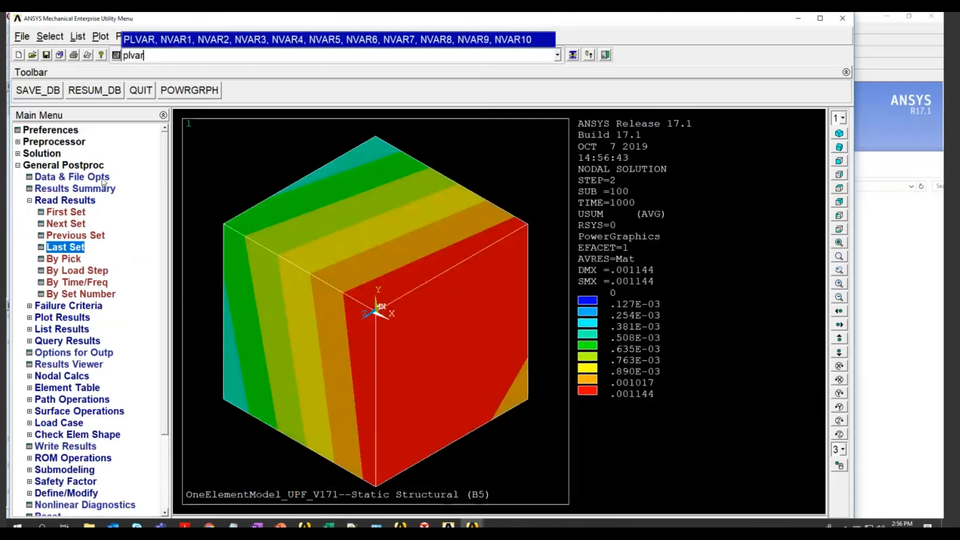
{"action": "type", "text": ",svar,1"}
{"action": "key", "text": "Return"}
{"action": "left_click", "coordinate": [159, 97]}
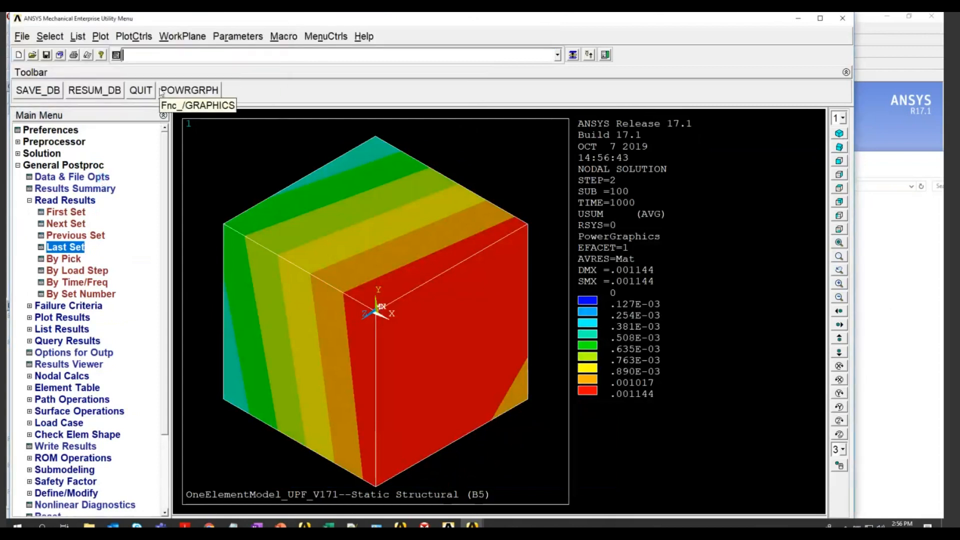
Plot the first state variable as a nodal contour with the command plnsol,svar,1
{"action": "type", "text": "plnsolo"}
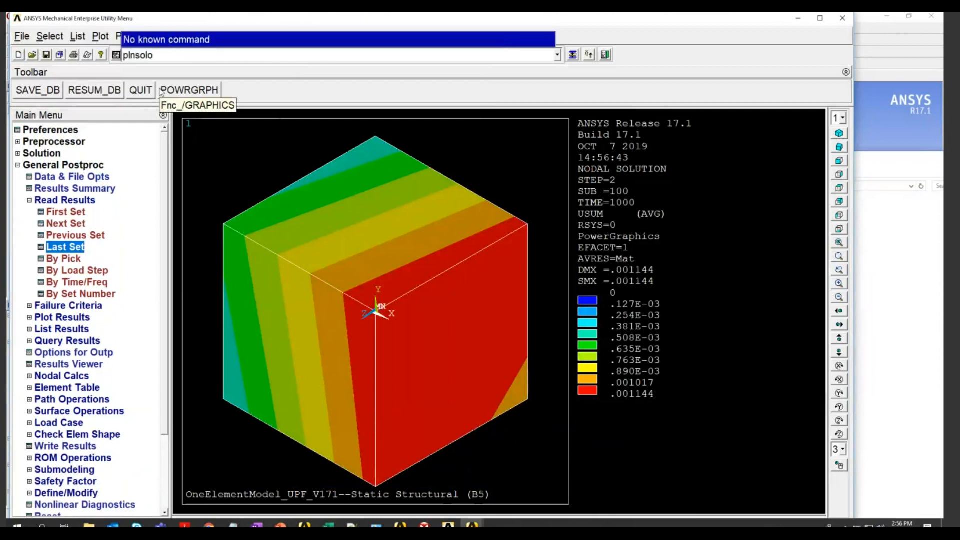
{"action": "key", "text": "BackSpace"}
{"action": "key", "text": "BackSpace"}
{"action": "key", "text": "BackSpace"}
{"action": "key", "text": "BackSpace"}
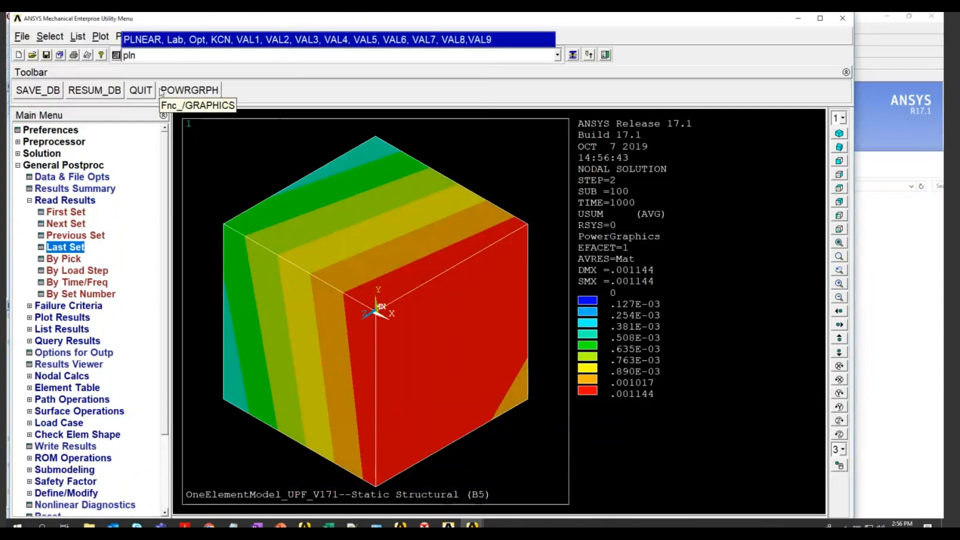
{"action": "type", "text": "sol,sv"}
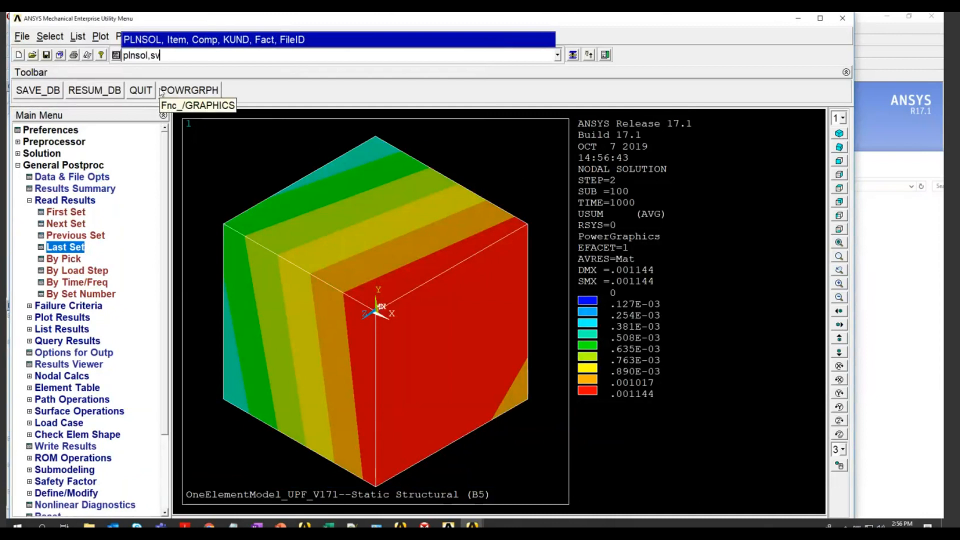
{"action": "type", "text": "ar,"}
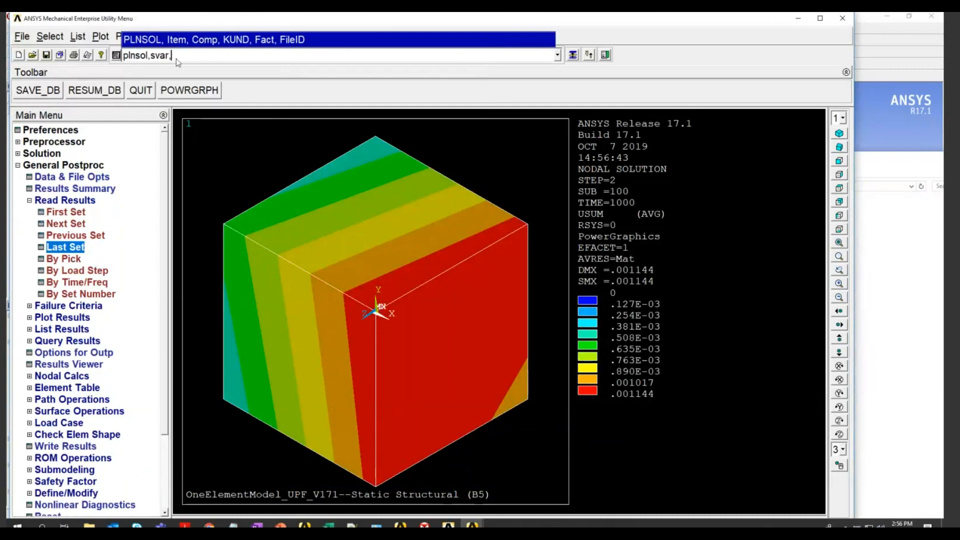
{"action": "type", "text": "1"}
{"action": "key", "text": "Return"}
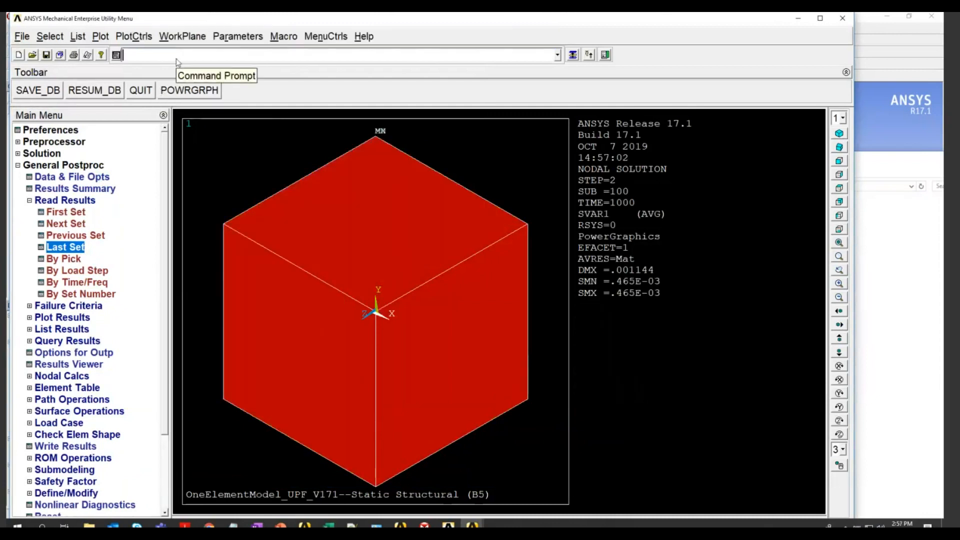
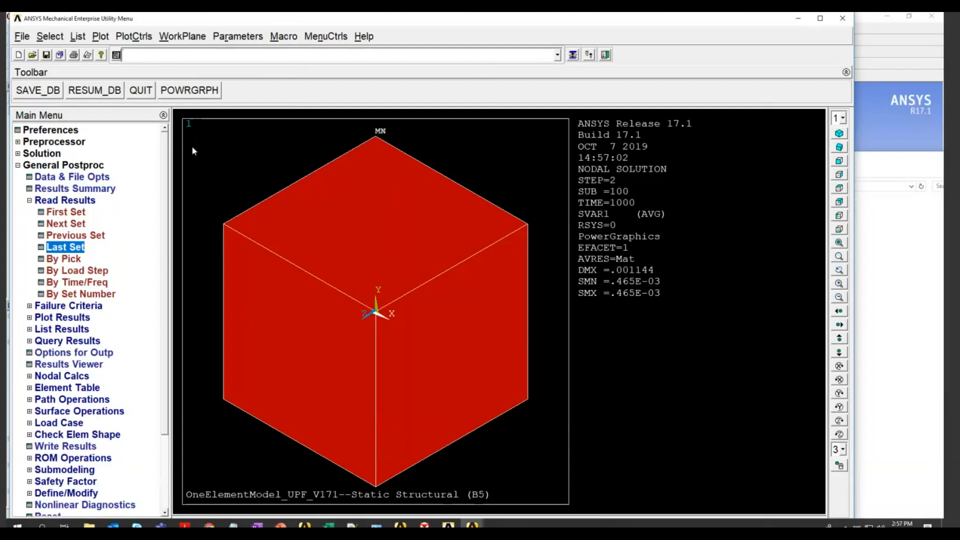
Return to Mechanical and examine the /post1 lines in Commands (APDL) under Solution (B6) that write the SVAR plot to PNG
{"action": "left_click", "coordinate": [796, 24]}
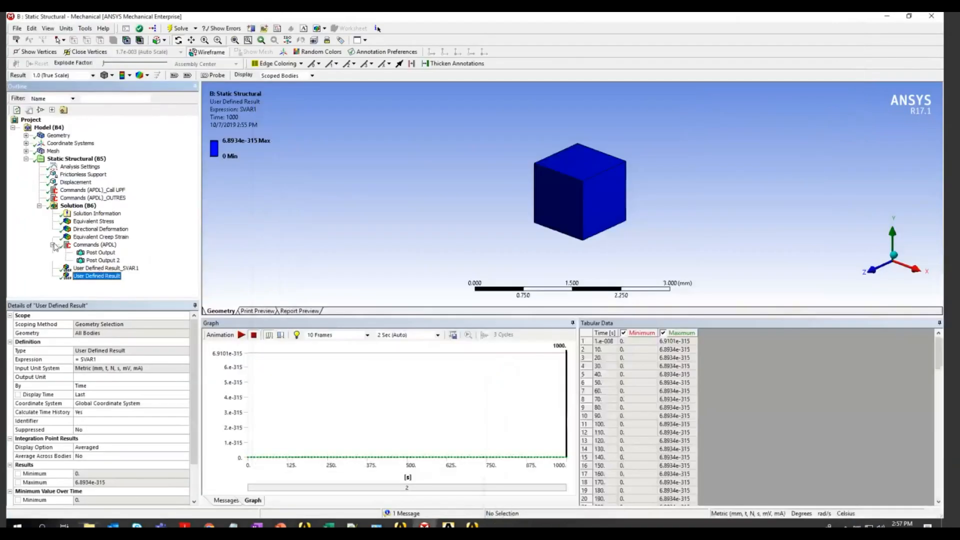
{"action": "left_click", "coordinate": [94, 244]}
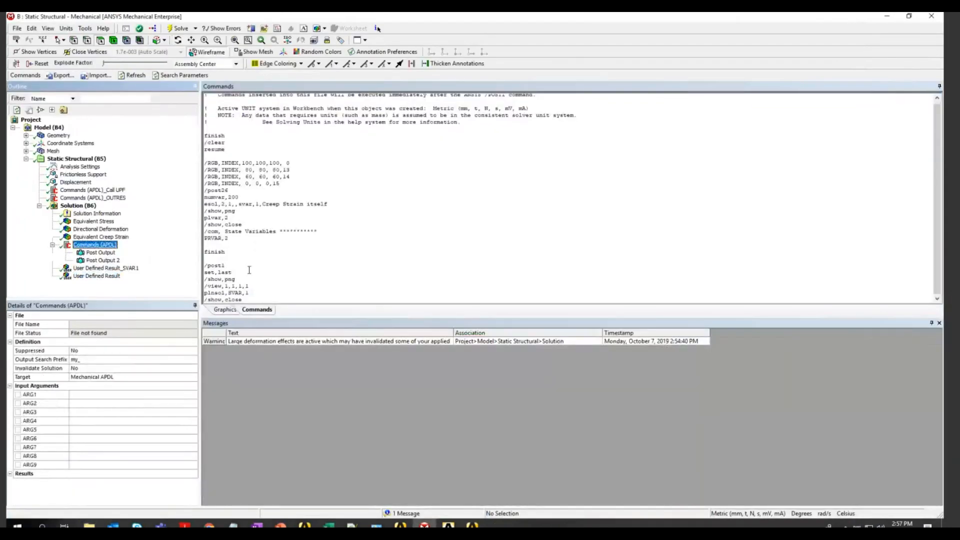
{"action": "left_click_drag", "start_coordinate": [245, 317], "coordinate": [244, 377]}
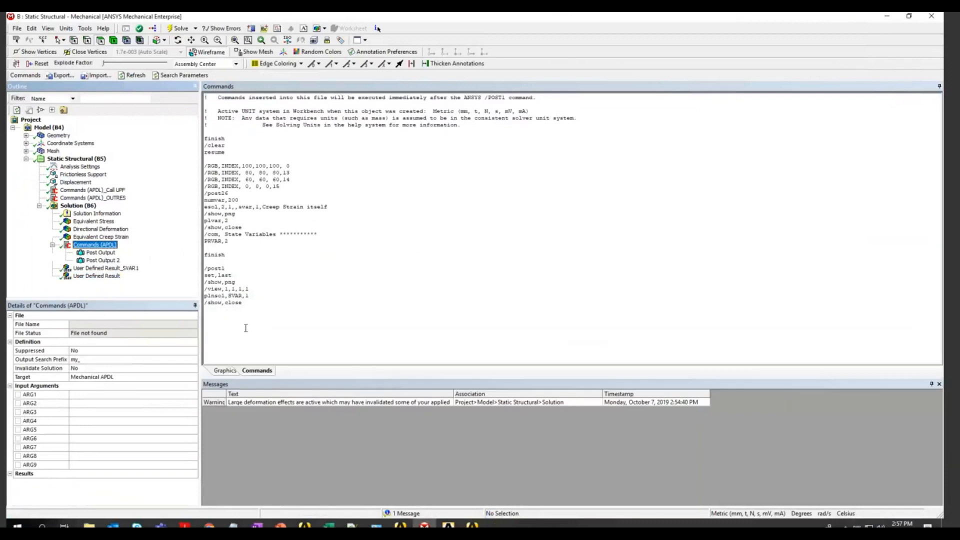
{"action": "left_click", "coordinate": [232, 302]}
{"action": "left_click_drag", "start_coordinate": [232, 302], "coordinate": [197, 266]}
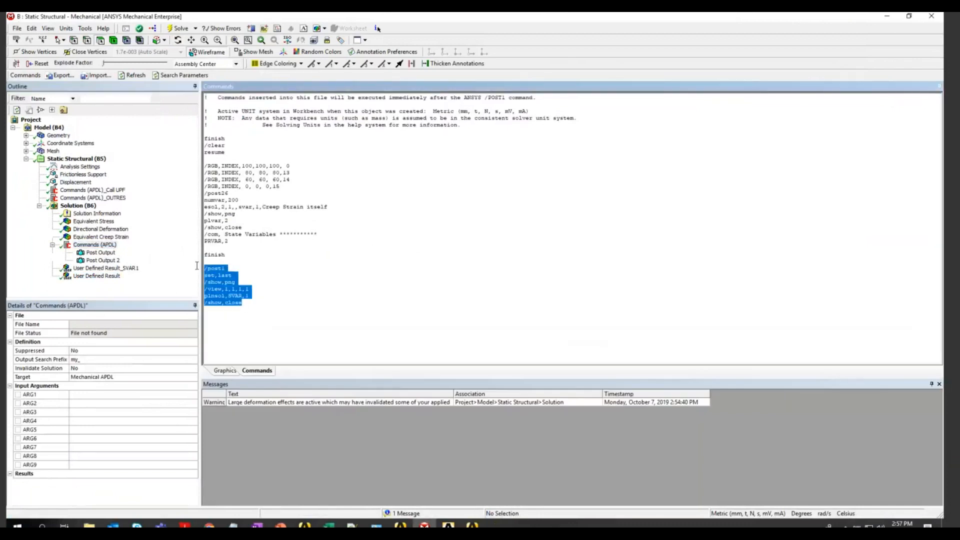
{"action": "left_click", "coordinate": [258, 296]}
{"action": "left_click_drag", "start_coordinate": [259, 297], "coordinate": [195, 298]}
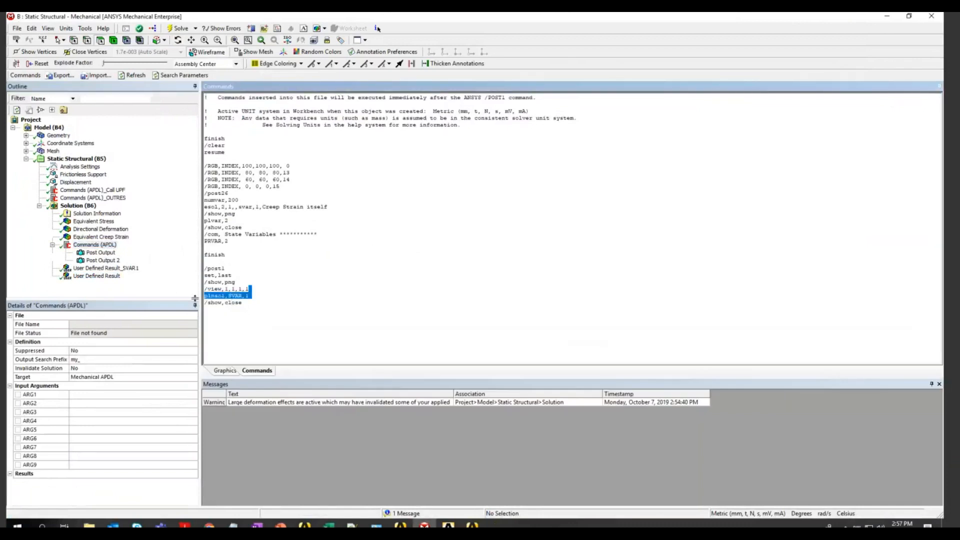
{"action": "left_click_drag", "start_coordinate": [234, 275], "coordinate": [205, 276]}
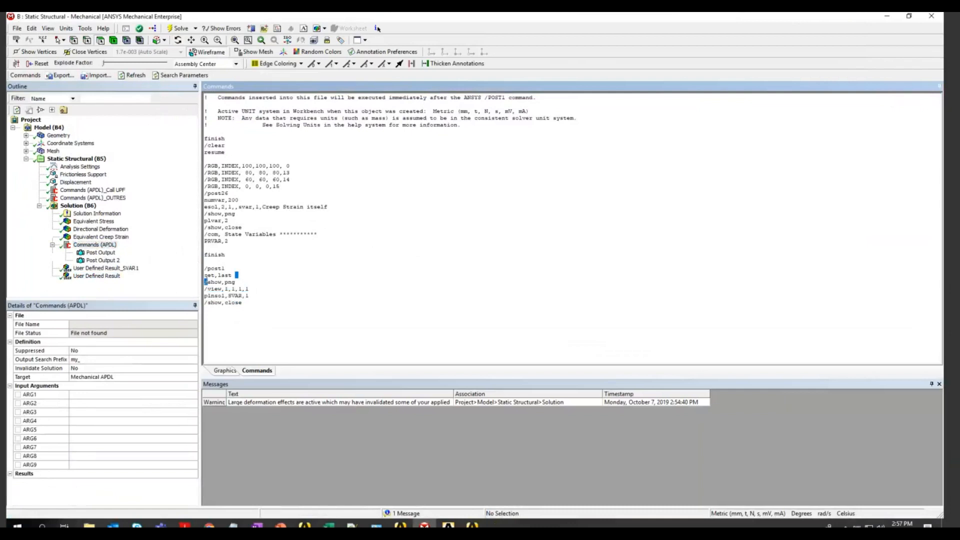
{"action": "left_click", "coordinate": [207, 282]}
{"action": "left_click_drag", "start_coordinate": [207, 282], "coordinate": [241, 282]}
{"action": "left_click_drag", "start_coordinate": [245, 303], "coordinate": [204, 274]}
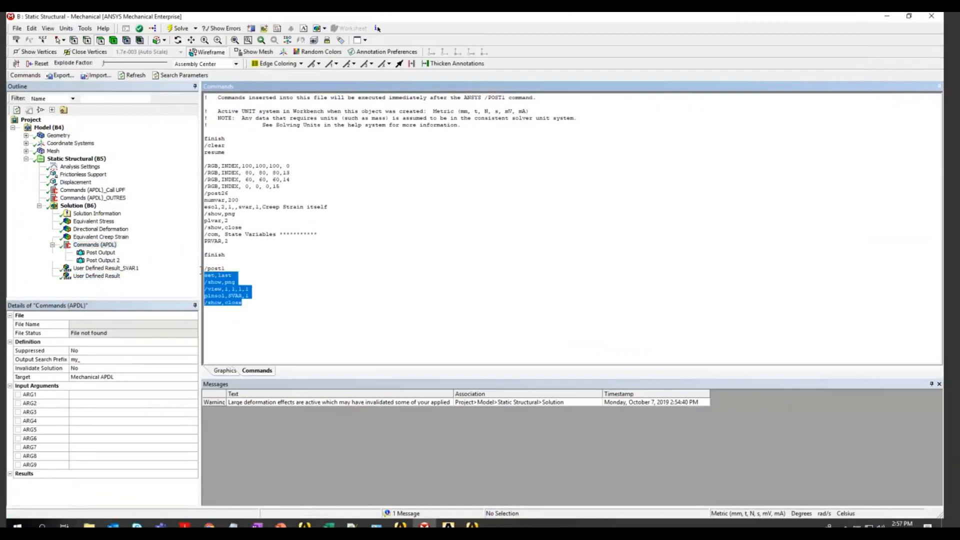
{"action": "left_click", "coordinate": [251, 295]}
{"action": "left_click_drag", "start_coordinate": [211, 282], "coordinate": [235, 281]}
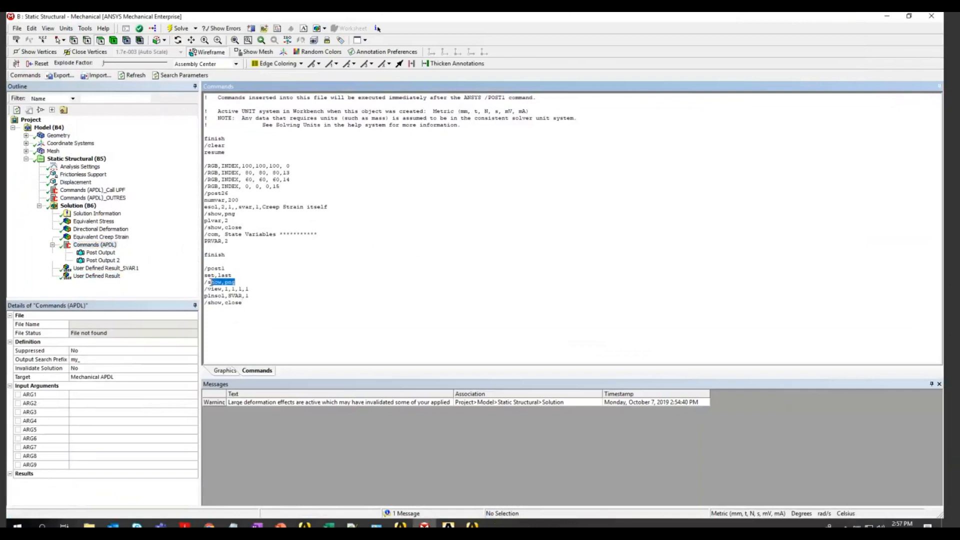
View the SVAR1 contour plot and its legend in Post Output 2 under Commands (APDL)
{"action": "left_click", "coordinate": [103, 260]}
{"action": "scroll", "coordinate": [376, 227], "scroll_direction": "down", "scroll_amount": 5}
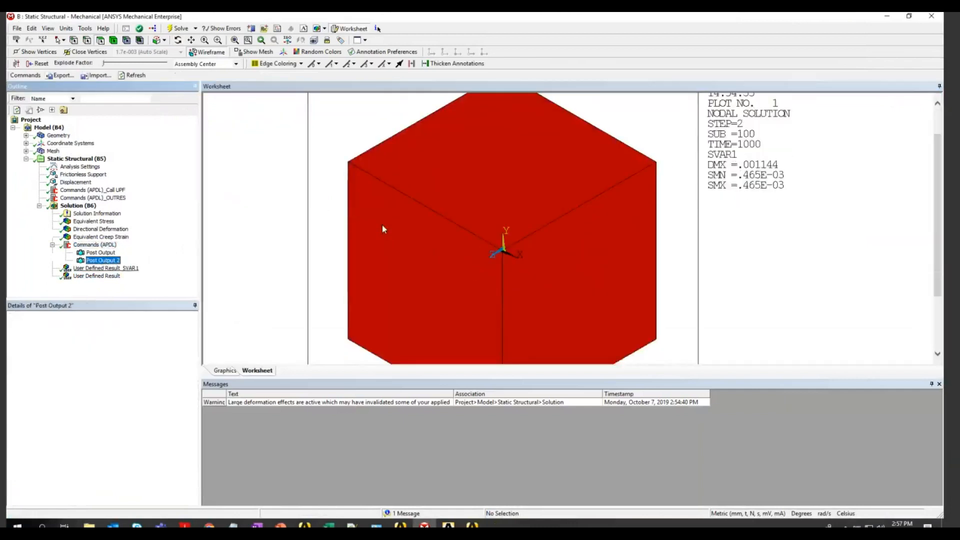
Compare the SVAR1 contour in Post Output 2 with the creep strain history curve in Post Output
{"action": "scroll", "coordinate": [383, 230], "scroll_direction": "up", "scroll_amount": 5}
{"action": "scroll", "coordinate": [384, 230], "scroll_direction": "down", "scroll_amount": 2}
{"action": "scroll", "coordinate": [809, 158], "scroll_direction": "up", "scroll_amount": 2}
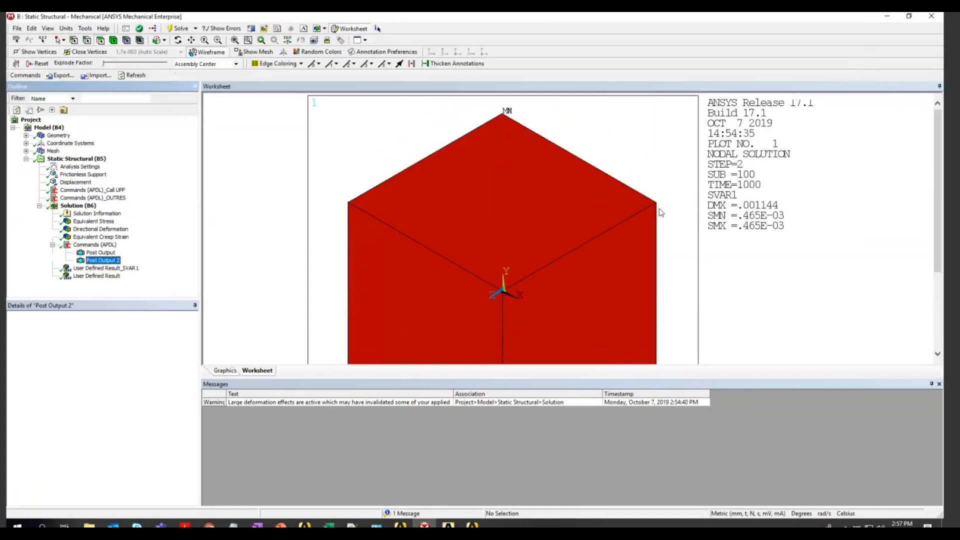
{"action": "left_click", "coordinate": [100, 252]}
{"action": "scroll", "coordinate": [428, 280], "scroll_direction": "down", "scroll_amount": 2}
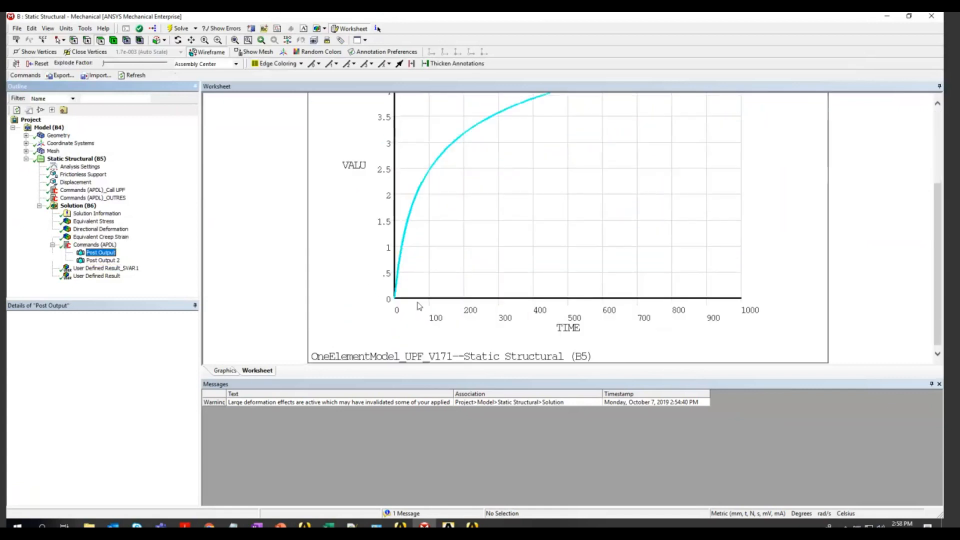
{"action": "scroll", "coordinate": [420, 296], "scroll_direction": "up", "scroll_amount": 3}
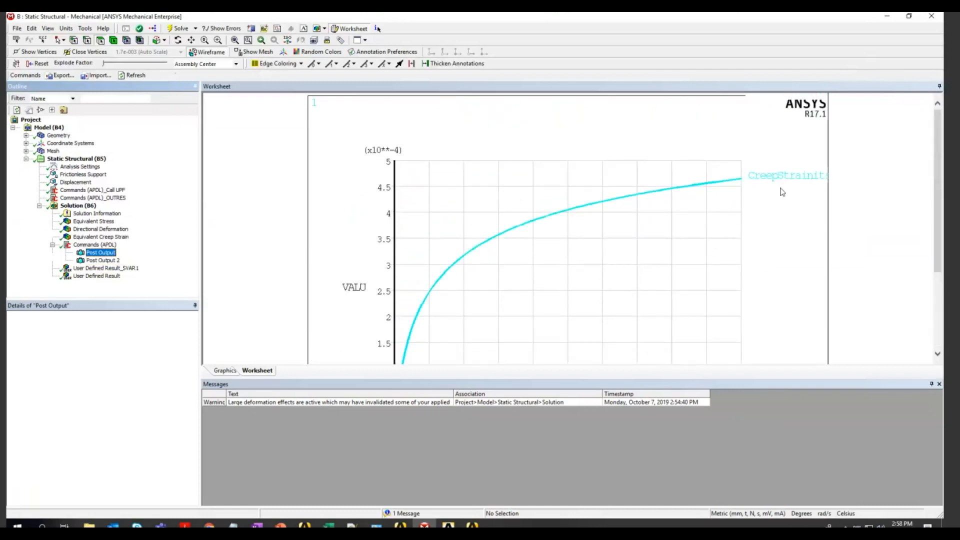
{"action": "scroll", "coordinate": [580, 238], "scroll_direction": "down", "scroll_amount": 1}
Examine the finish, /clear and resume lines and the /post26 block in Commands (APDL) under Solution (B6)
{"action": "left_click", "coordinate": [122, 244]}
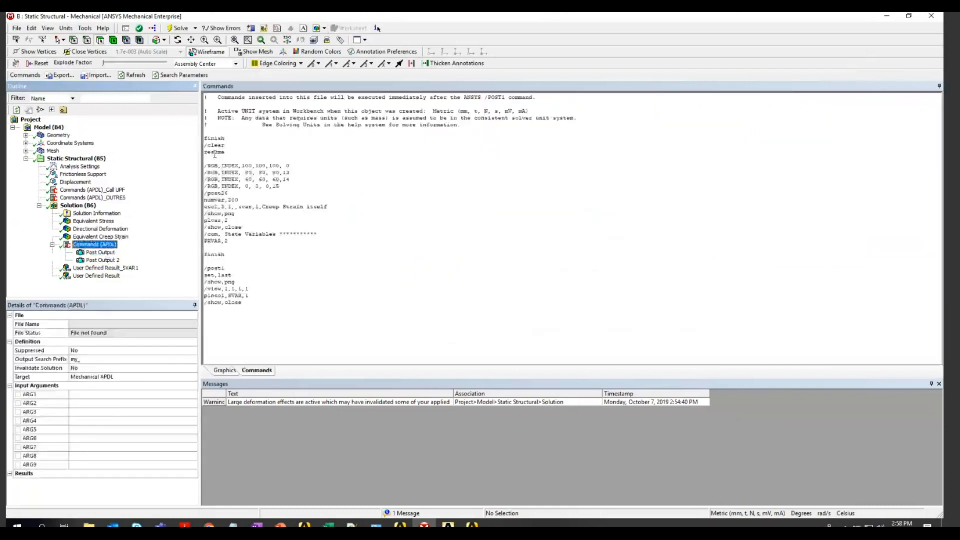
{"action": "left_click_drag", "start_coordinate": [206, 166], "coordinate": [238, 250]}
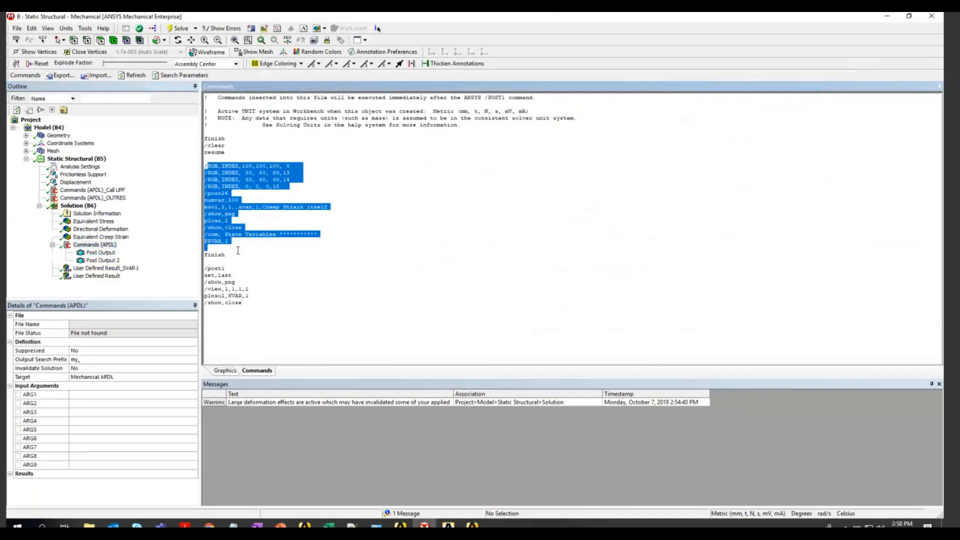
{"action": "left_click", "coordinate": [237, 154]}
{"action": "left_click_drag", "start_coordinate": [237, 153], "coordinate": [188, 146]}
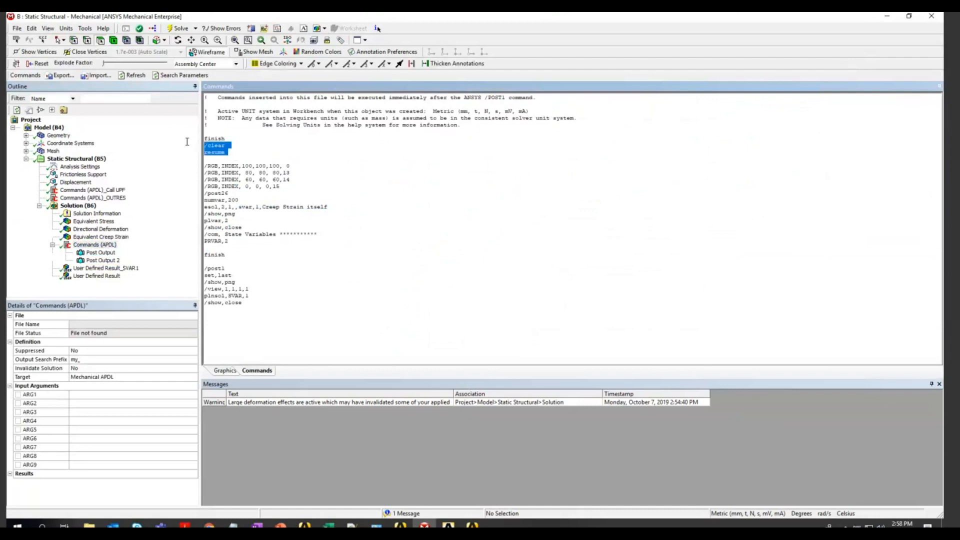
{"action": "left_click_drag", "start_coordinate": [187, 142], "coordinate": [189, 136]}
{"action": "left_click_drag", "start_coordinate": [242, 255], "coordinate": [203, 159]}
{"action": "left_click", "coordinate": [270, 234]}
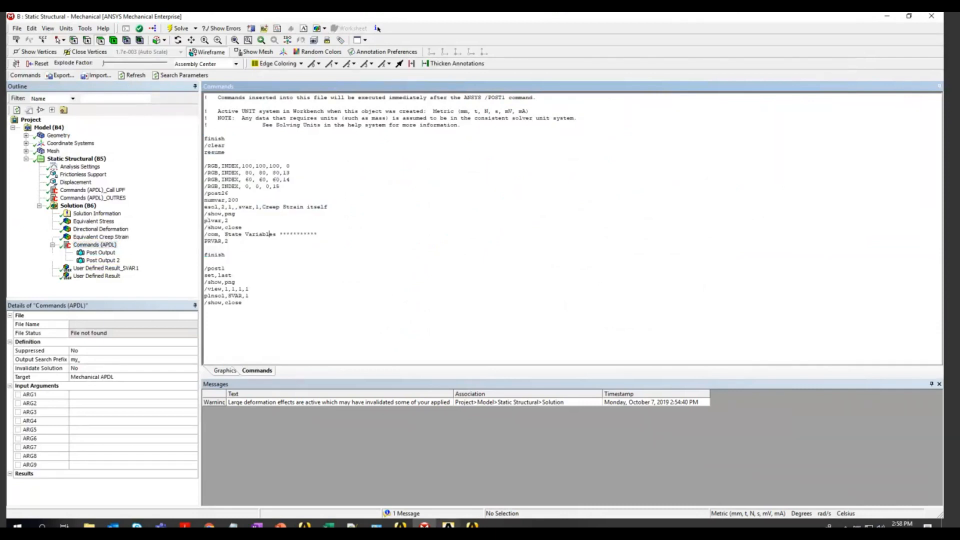
Check the SVAR1 contour in the Mechanical APDL window, and return to the /show,png line of the post-processing snippet in Mechanical
{"action": "mouse_move", "coordinate": [472, 525]}
{"action": "left_click", "coordinate": [484, 486]}
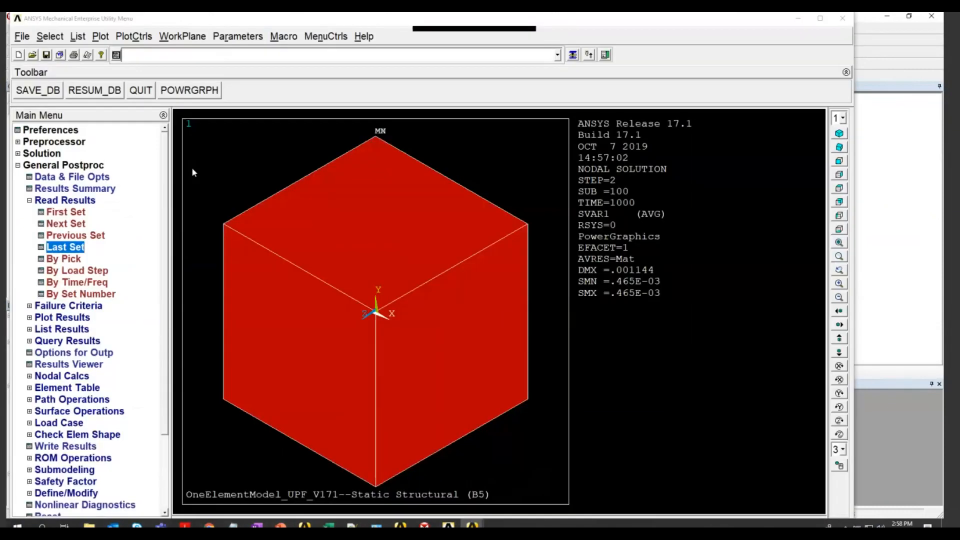
{"action": "left_click", "coordinate": [799, 20]}
{"action": "left_click_drag", "start_coordinate": [236, 213], "coordinate": [181, 218]}
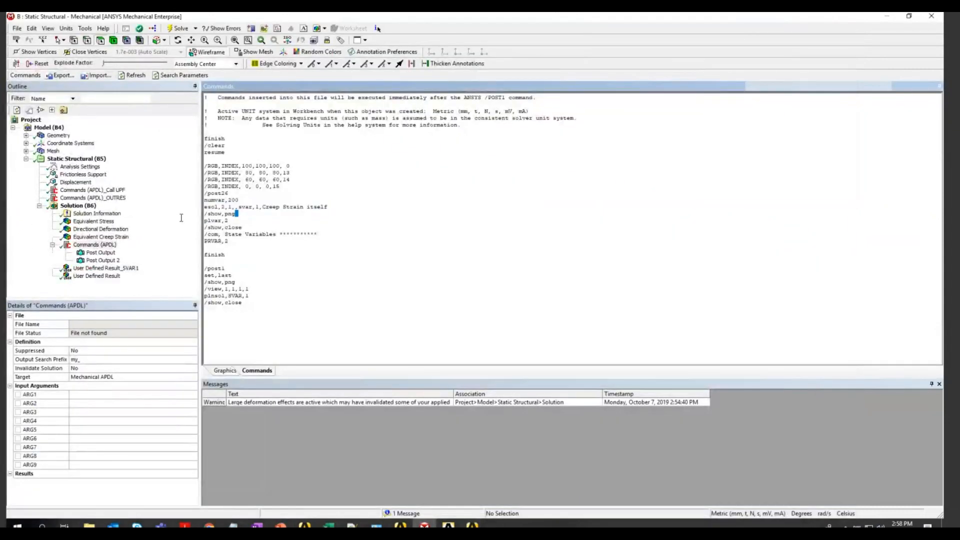
View the whole creep strain versus time curve in Post Output, from its origin to the end of the time axis
{"action": "left_click", "coordinate": [105, 254]}
{"action": "scroll", "coordinate": [335, 265], "scroll_direction": "down", "scroll_amount": 3}
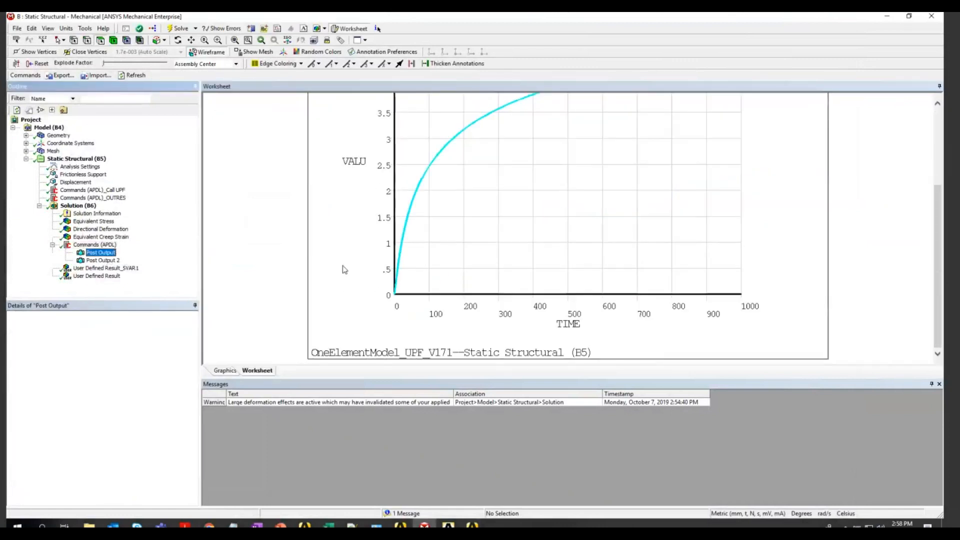
{"action": "scroll", "coordinate": [344, 270], "scroll_direction": "up", "scroll_amount": 3}
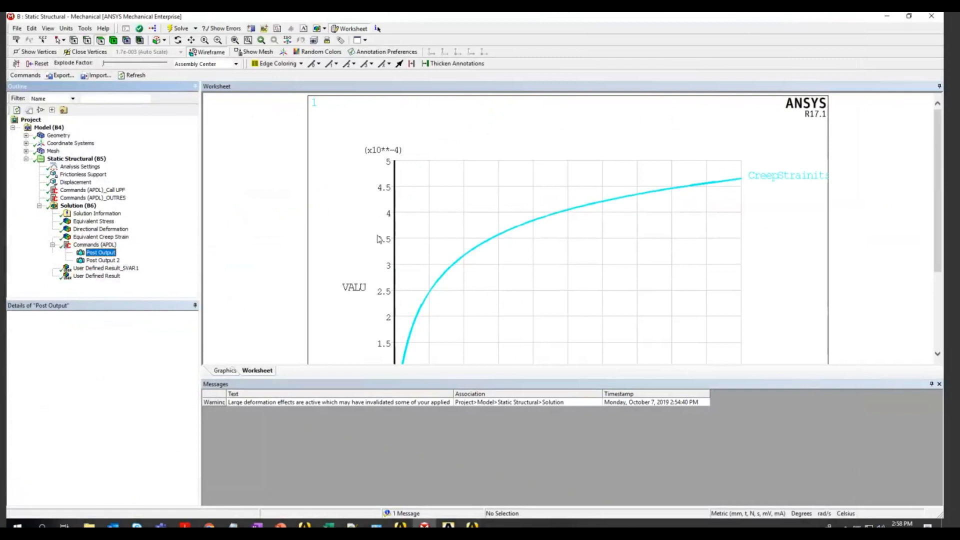
{"action": "scroll", "coordinate": [447, 250], "scroll_direction": "down", "scroll_amount": 3}
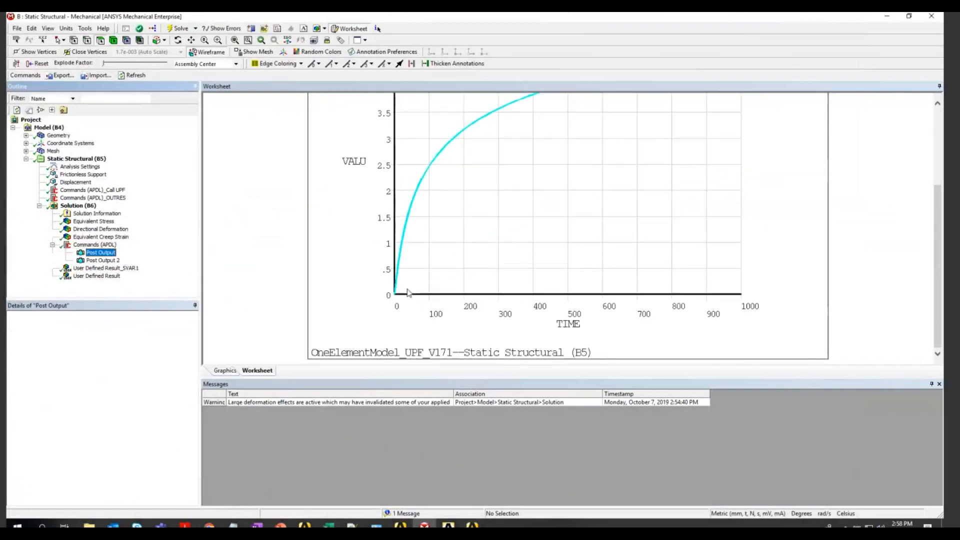
{"action": "scroll", "coordinate": [405, 292], "scroll_direction": "up", "scroll_amount": 1}
{"action": "scroll", "coordinate": [406, 294], "scroll_direction": "up", "scroll_amount": 1}
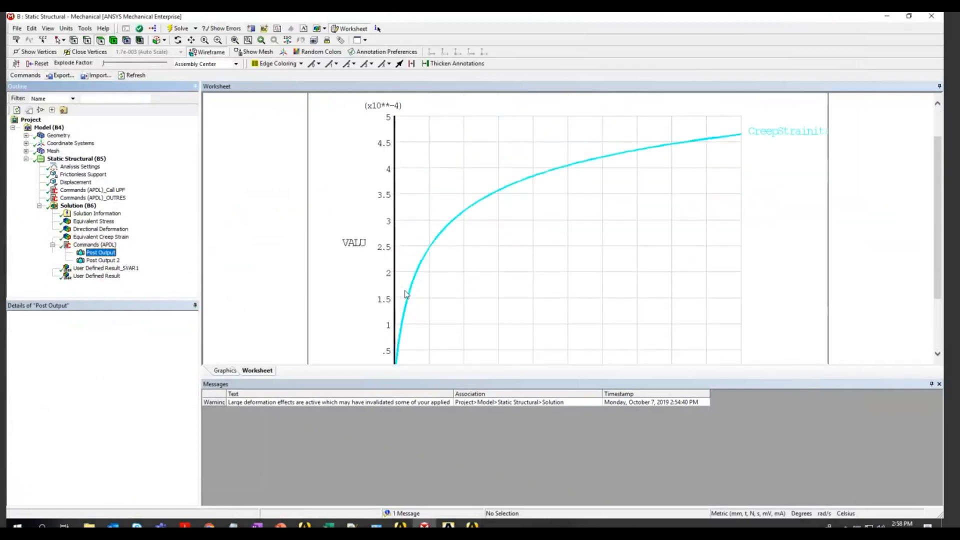
{"action": "scroll", "coordinate": [563, 280], "scroll_direction": "down", "scroll_amount": 2}
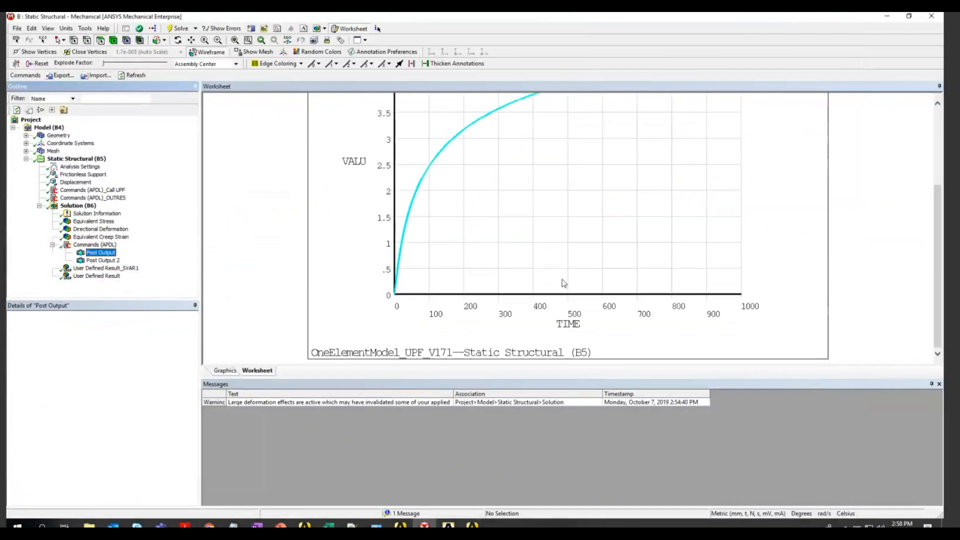
View the SVAR1 contour in Post Output 2 and locate the set,last line in Commands (APDL) under Solution (B6)
{"action": "left_click", "coordinate": [91, 260]}
{"action": "scroll", "coordinate": [495, 268], "scroll_direction": "down", "scroll_amount": 1}
{"action": "scroll", "coordinate": [581, 254], "scroll_direction": "up", "scroll_amount": 2}
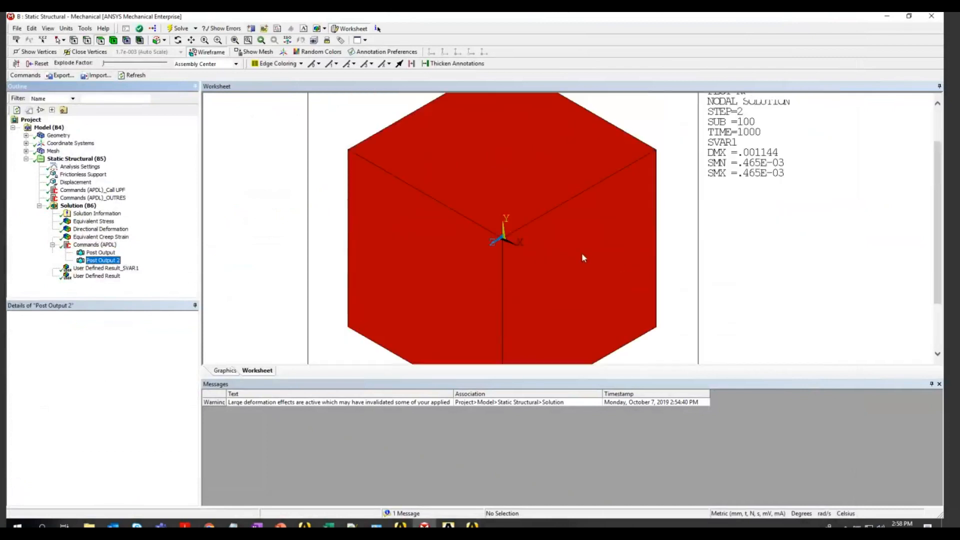
{"action": "scroll", "coordinate": [582, 258], "scroll_direction": "up", "scroll_amount": 1}
{"action": "left_click", "coordinate": [96, 245]}
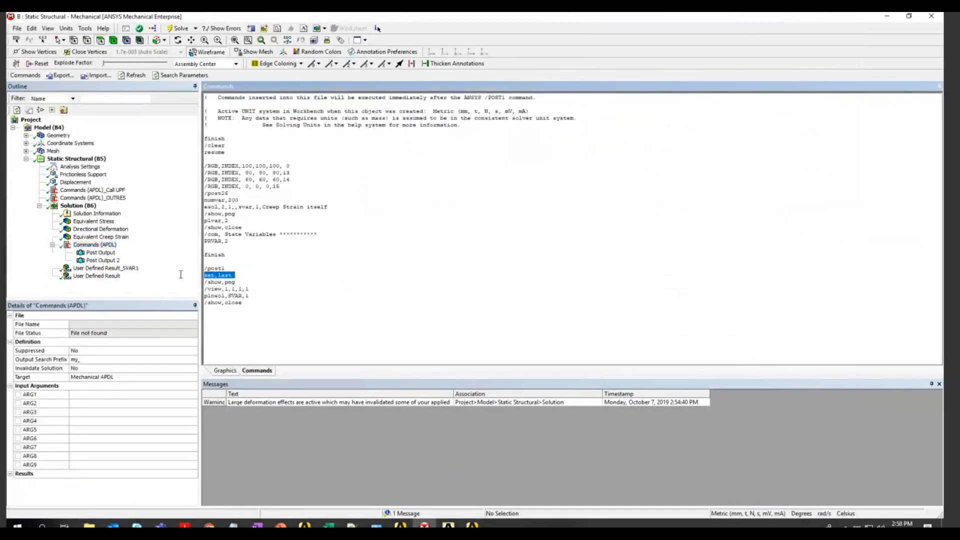
View the SVAR1 User Defined Result, and review the usercreep.F source in Notepad++
{"action": "left_click", "coordinate": [110, 278]}
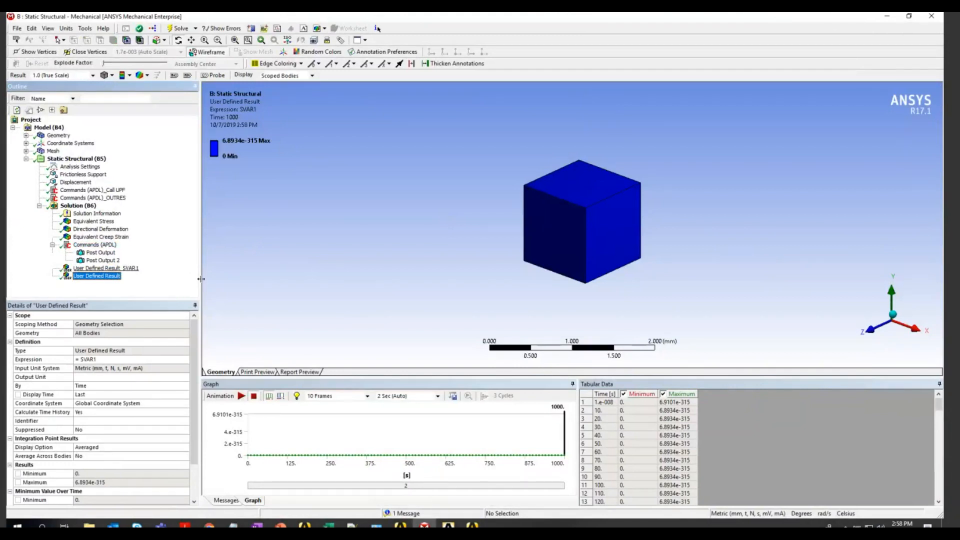
{"action": "mouse_move", "coordinate": [352, 525]}
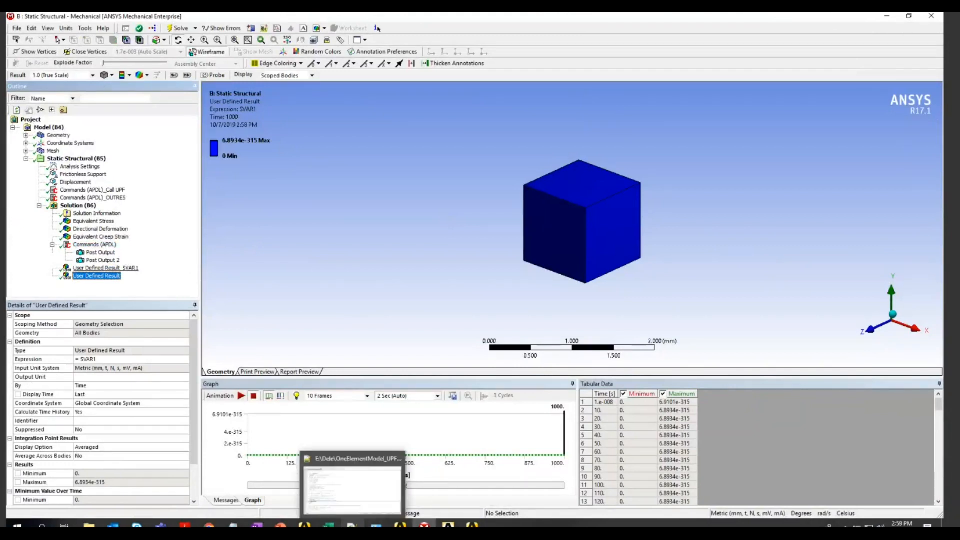
{"action": "left_click", "coordinate": [347, 490]}
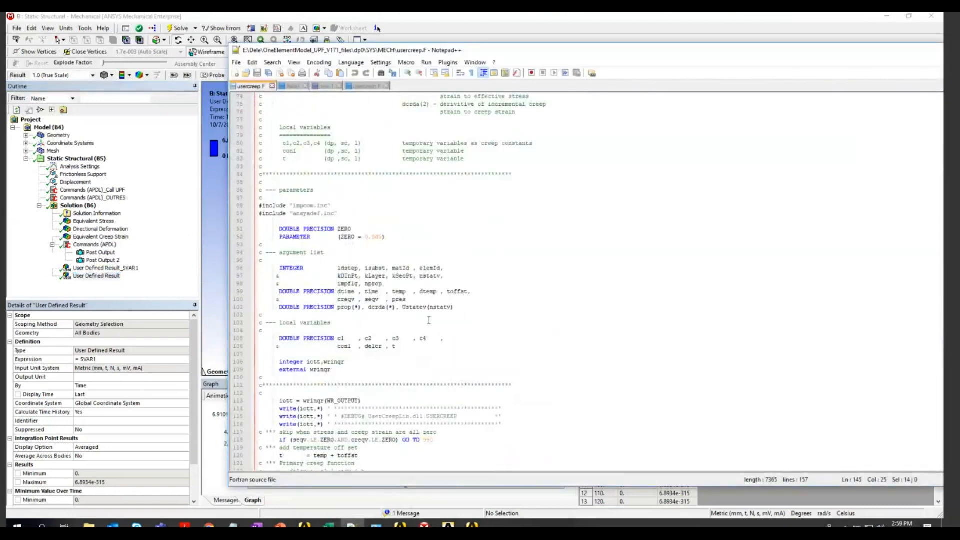
{"action": "scroll", "coordinate": [429, 320], "scroll_direction": "up", "scroll_amount": 5}
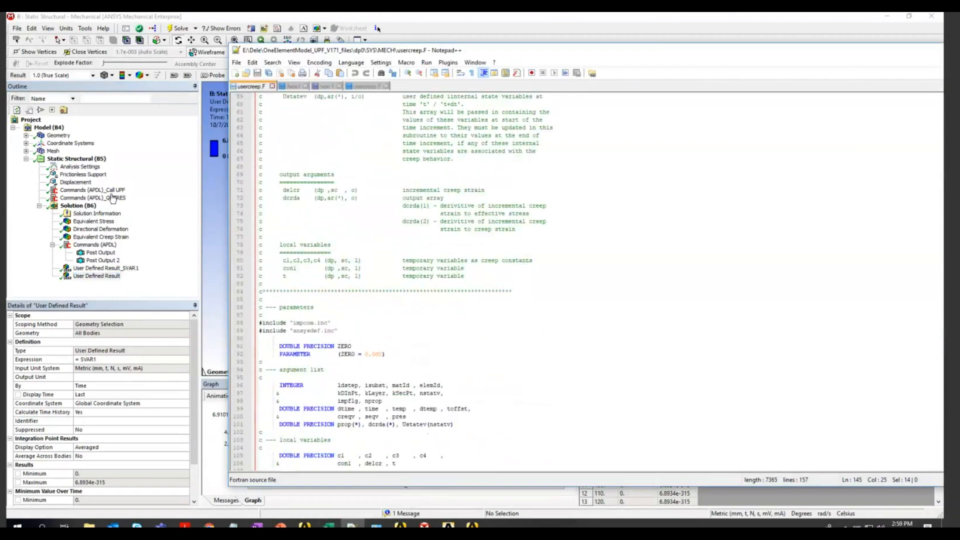
Return to Mechanical and examine the /upf,usercreep.F line in Commands (APDL)_Call UPF
{"action": "left_click", "coordinate": [111, 195]}
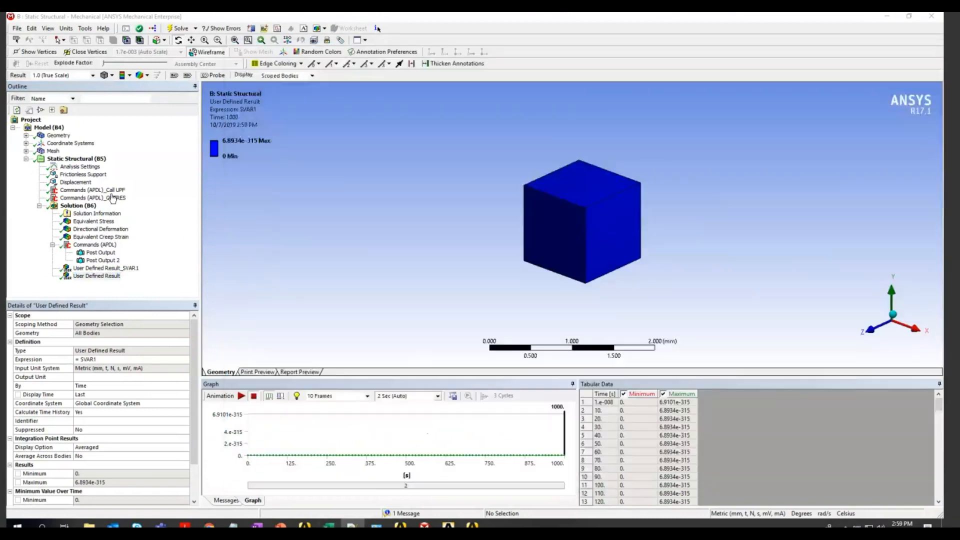
{"action": "left_click", "coordinate": [111, 190]}
{"action": "left_click_drag", "start_coordinate": [284, 156], "coordinate": [170, 156]}
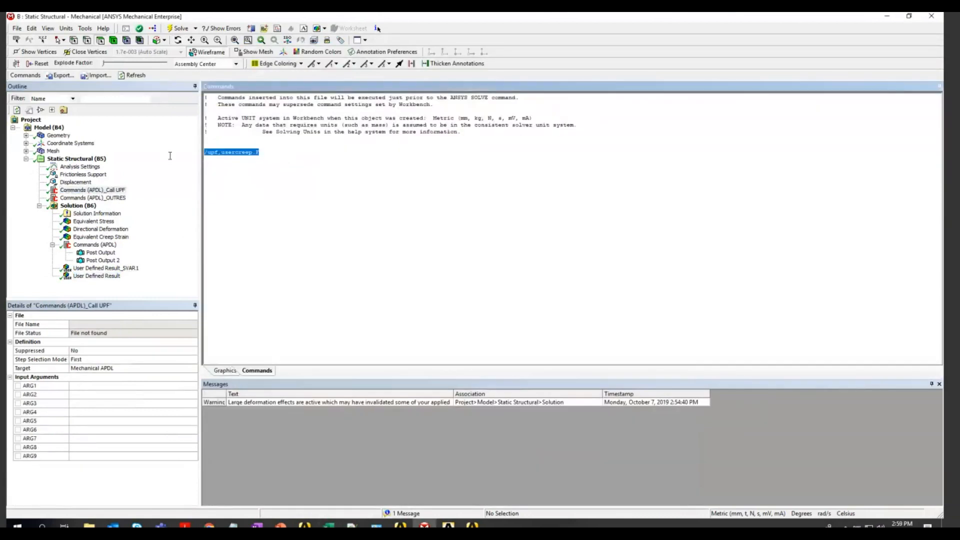
{"action": "left_click", "coordinate": [273, 155]}
{"action": "left_click_drag", "start_coordinate": [273, 154], "coordinate": [200, 154]}
Open the project's dp0\SYS\MECH folder and, alongside it, the v171\ansys\custom\user\winx64 folder of the ANSYS installation
{"action": "left_click", "coordinate": [89, 525]}
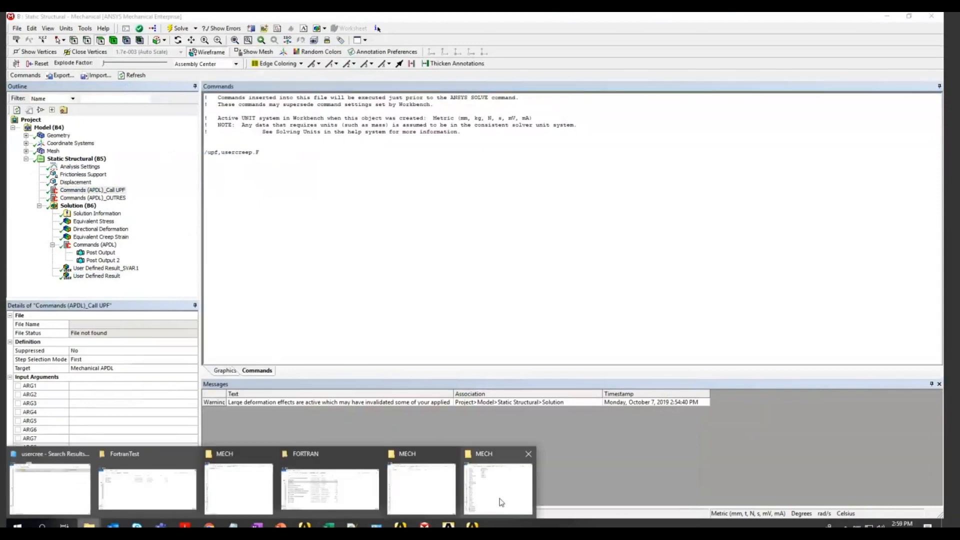
{"action": "left_click", "coordinate": [501, 502]}
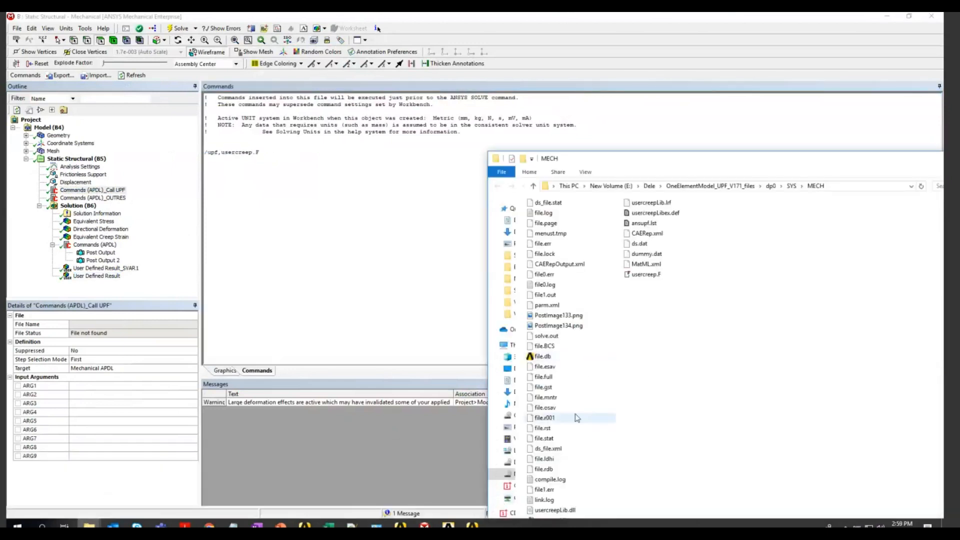
{"action": "left_click", "coordinate": [88, 525]}
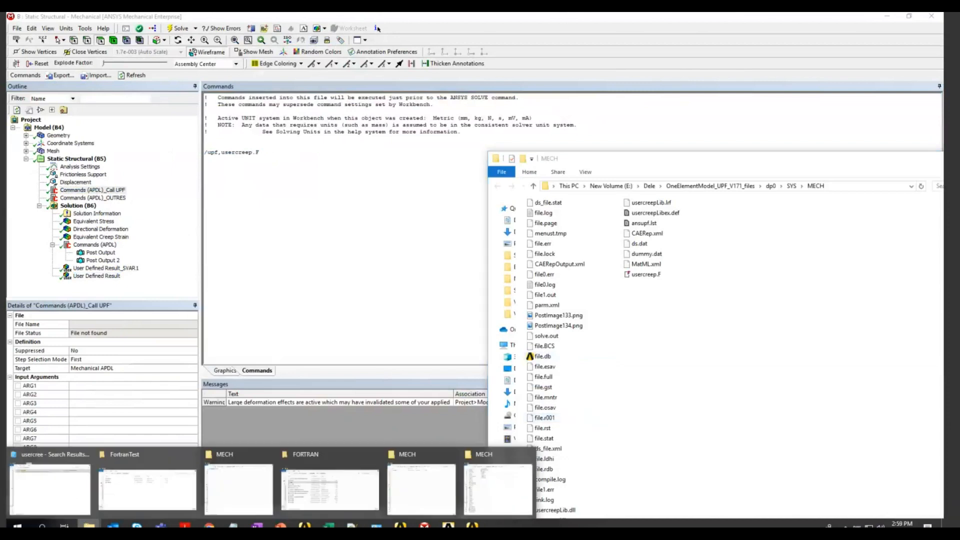
{"action": "left_click", "coordinate": [57, 507]}
{"action": "left_click", "coordinate": [262, 233]}
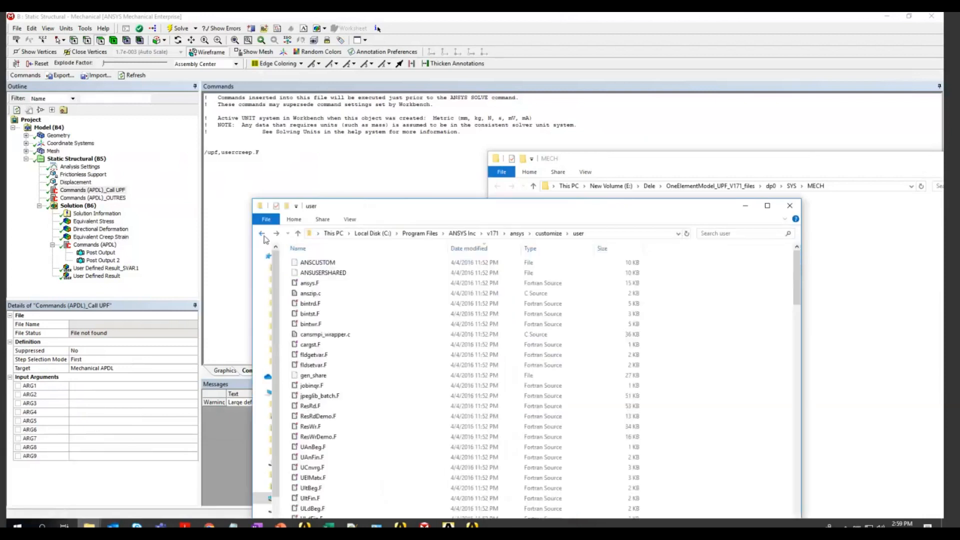
{"action": "left_click", "coordinate": [262, 234]}
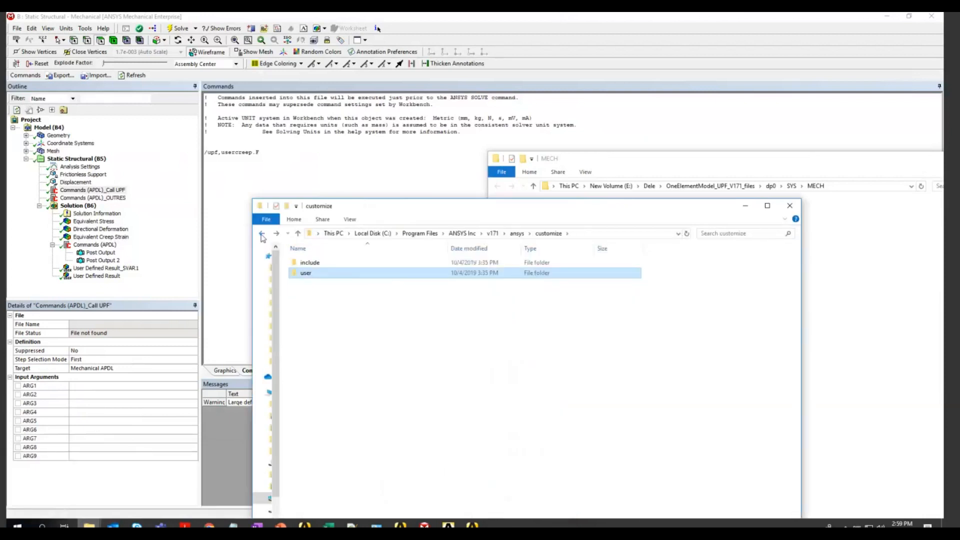
{"action": "left_click", "coordinate": [261, 234]}
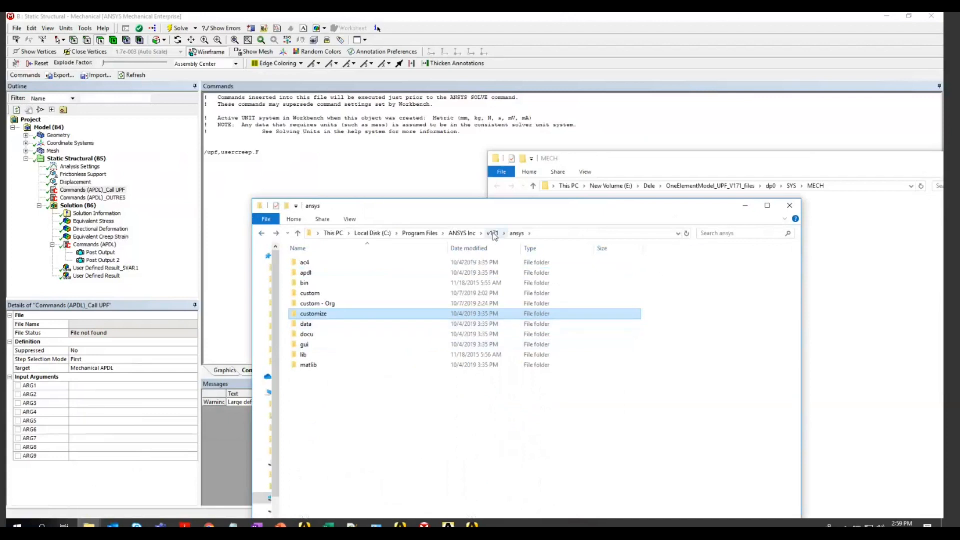
{"action": "double_click", "coordinate": [307, 296]}
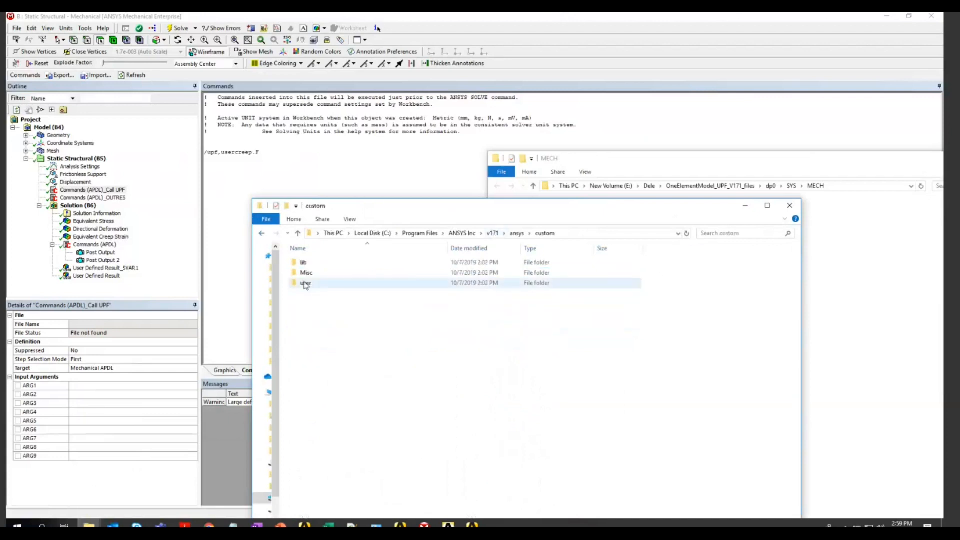
{"action": "double_click", "coordinate": [305, 283]}
{"action": "double_click", "coordinate": [307, 264]}
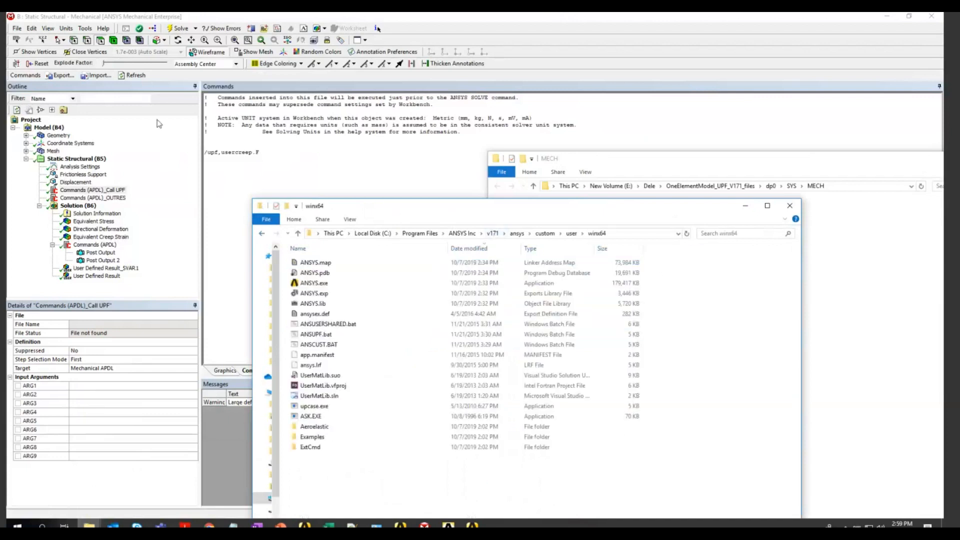
{"action": "left_click_drag", "start_coordinate": [392, 210], "coordinate": [157, 121]}
Copy usercreep.F from the project's MECH folder into the custom\user\winx64 folder
{"action": "left_click", "coordinate": [648, 277]}
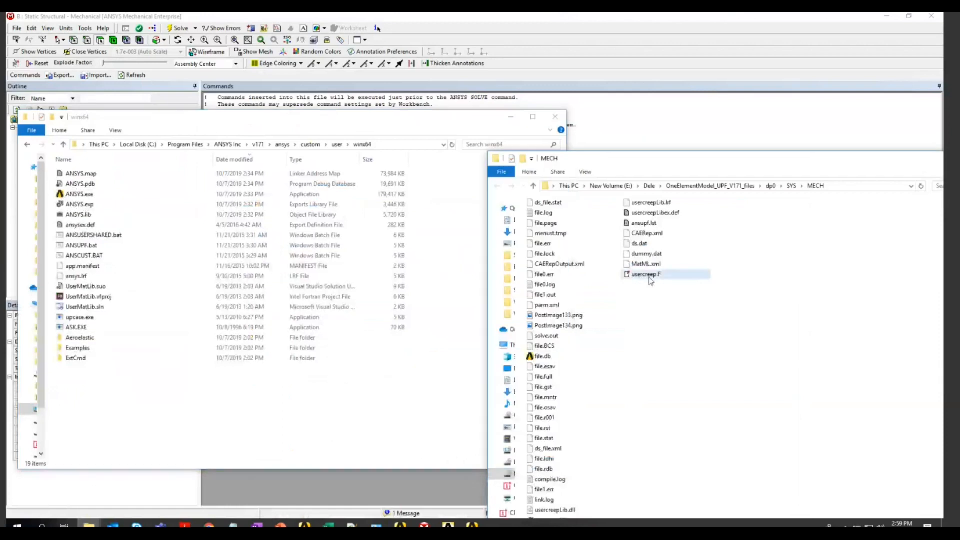
{"action": "right_click", "coordinate": [132, 437]}
{"action": "left_click", "coordinate": [195, 353]}
{"action": "left_click", "coordinate": [448, 204]}
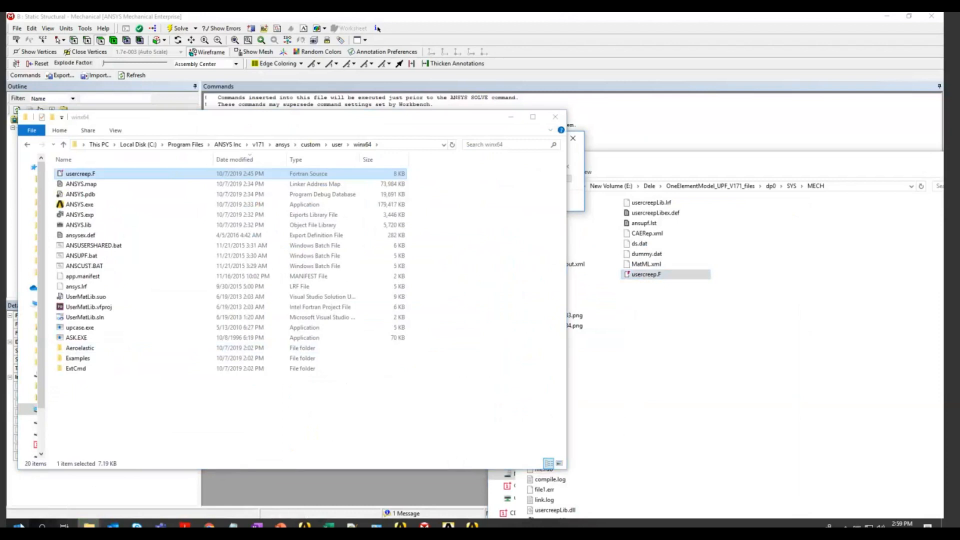
Start the Intel Parallel Studio XE 2015 command prompt in Intel 64 Visual Studio 2010 mode as administrator
{"action": "key", "text": "super"}
{"action": "scroll", "coordinate": [119, 364], "scroll_direction": "down", "scroll_amount": 5}
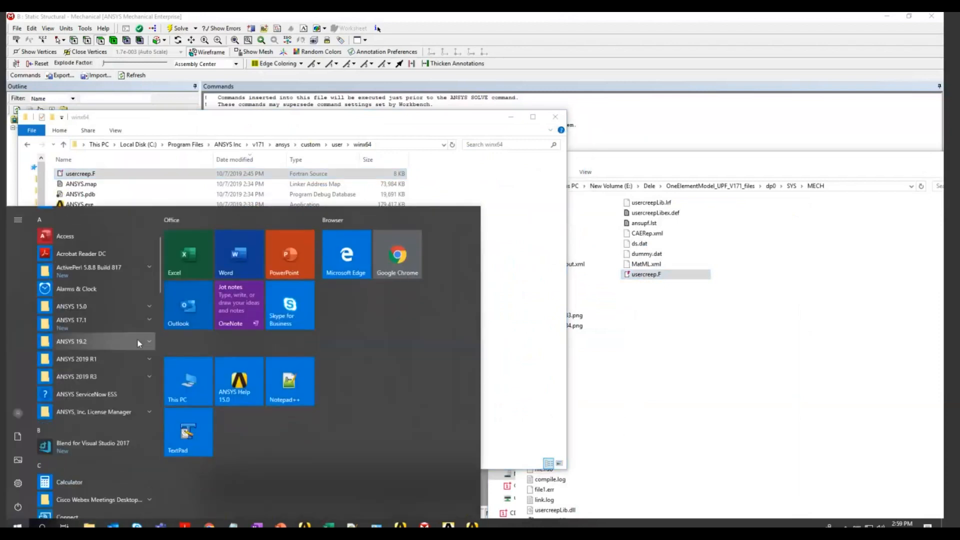
{"action": "scroll", "coordinate": [137, 338], "scroll_direction": "down", "scroll_amount": 10}
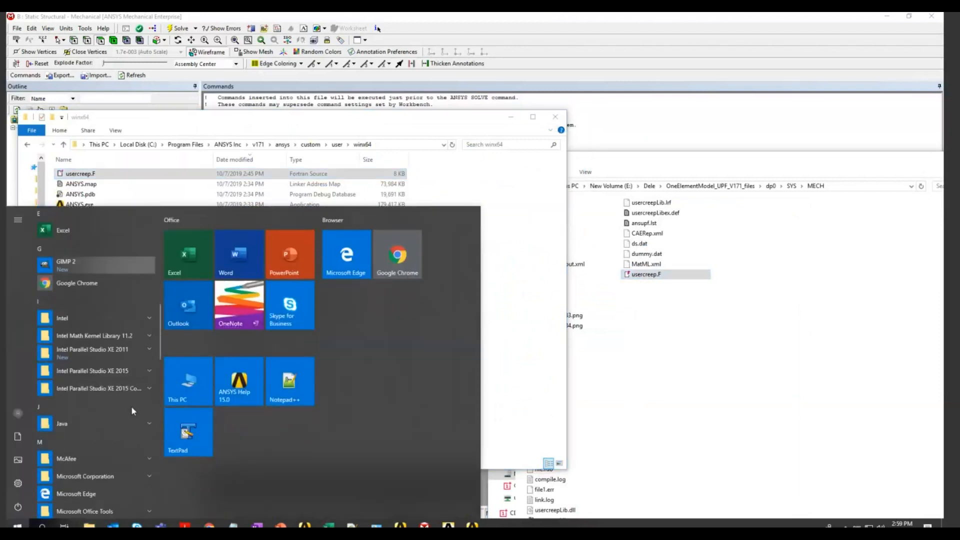
{"action": "scroll", "coordinate": [149, 340], "scroll_direction": "down", "scroll_amount": 5}
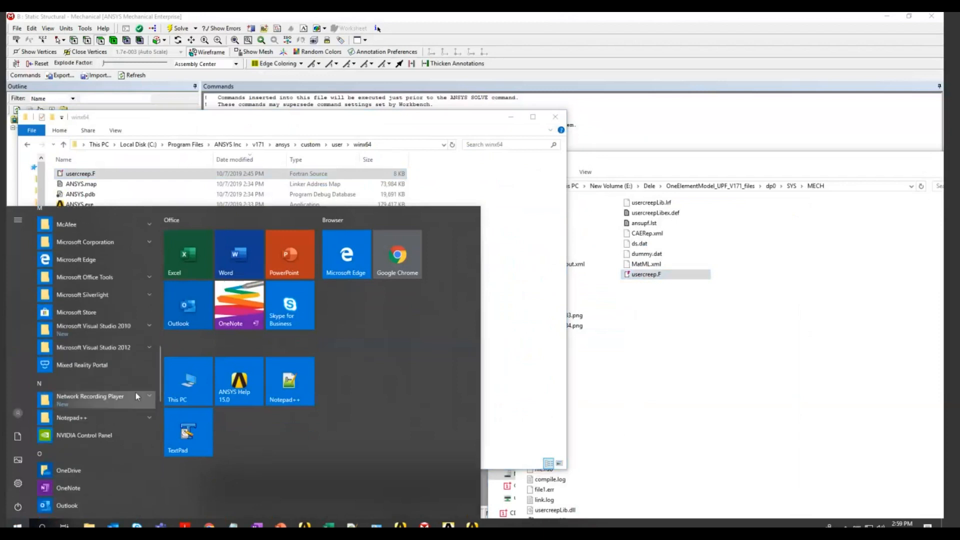
{"action": "scroll", "coordinate": [137, 354], "scroll_direction": "up", "scroll_amount": 3}
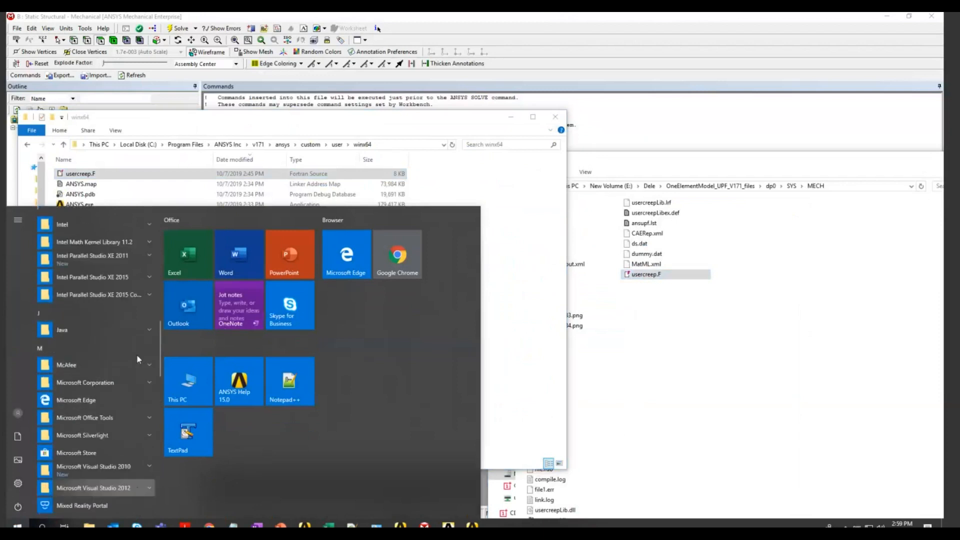
{"action": "left_click", "coordinate": [149, 278]}
{"action": "right_click", "coordinate": [117, 333]}
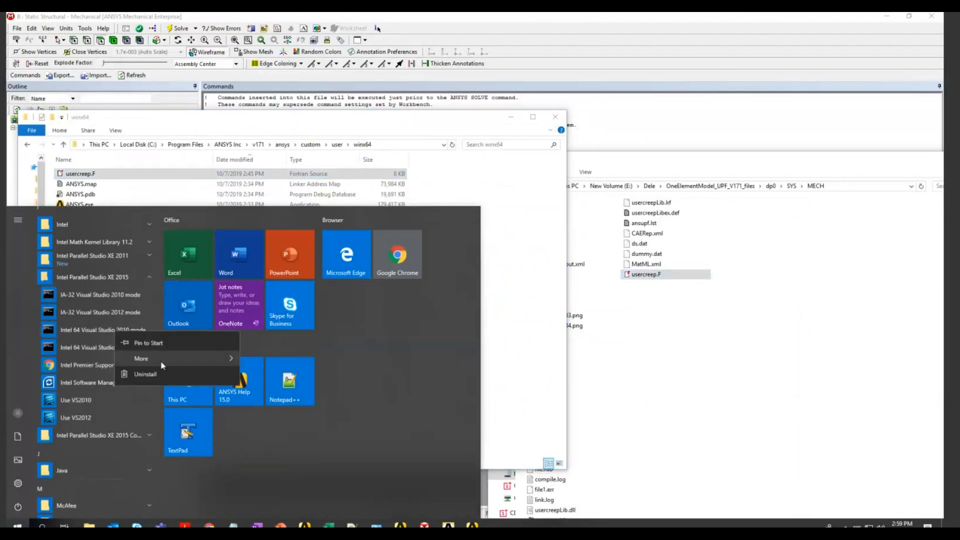
{"action": "mouse_move", "coordinate": [163, 366]}
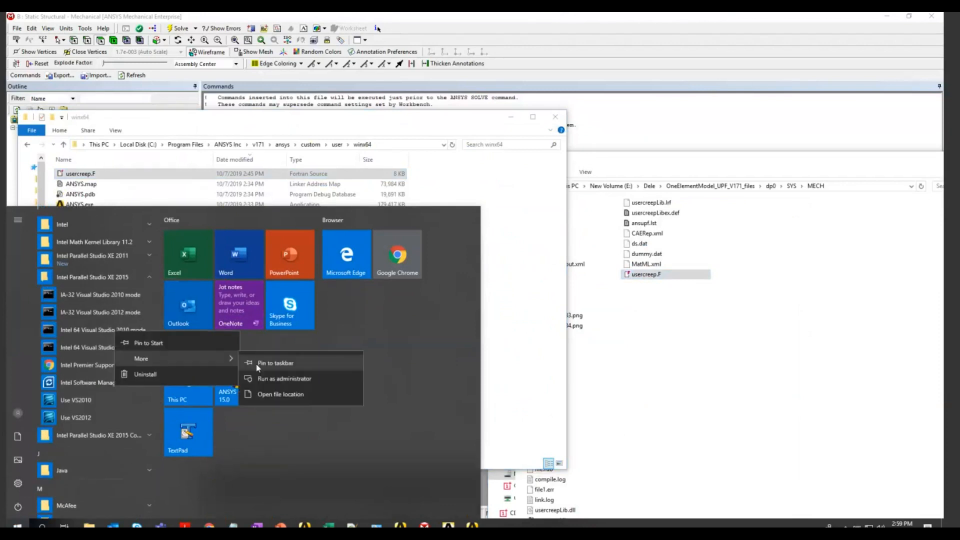
{"action": "left_click", "coordinate": [302, 380]}
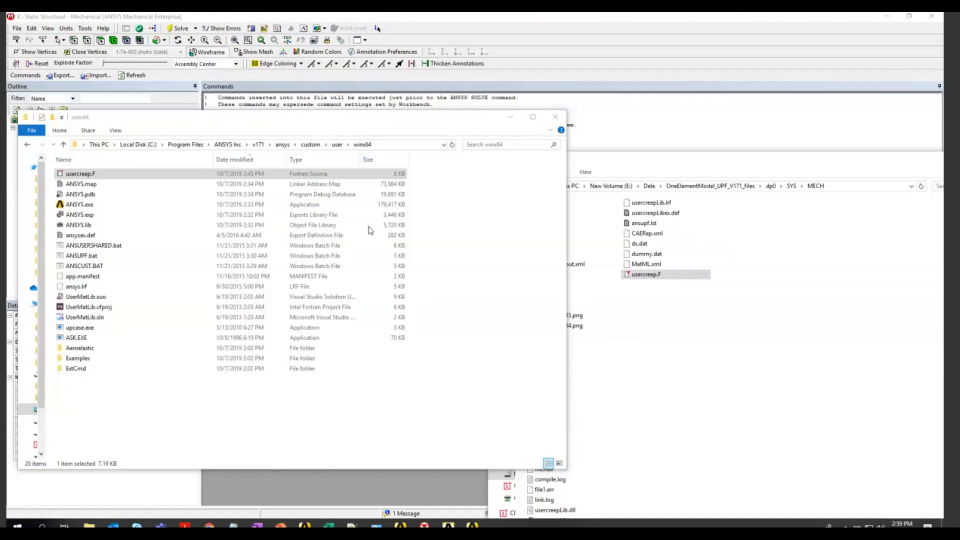
{"action": "left_click_drag", "start_coordinate": [161, 33], "coordinate": [448, 163]}
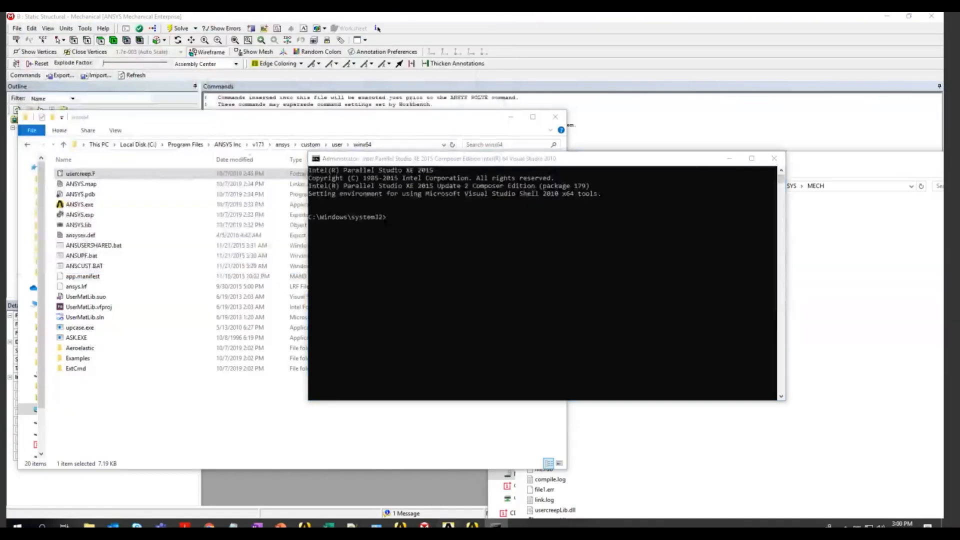
Exit the running Mechanical APDL session and minimize the 17.1 product launcher
{"action": "left_click", "coordinate": [448, 525]}
{"action": "mouse_move", "coordinate": [472, 525]}
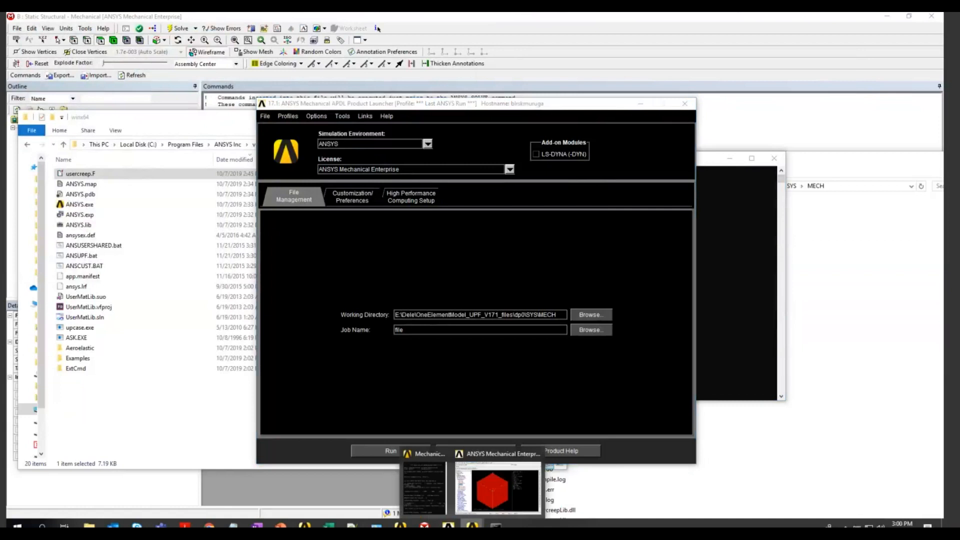
{"action": "left_click", "coordinate": [497, 487]}
{"action": "left_click", "coordinate": [842, 18]}
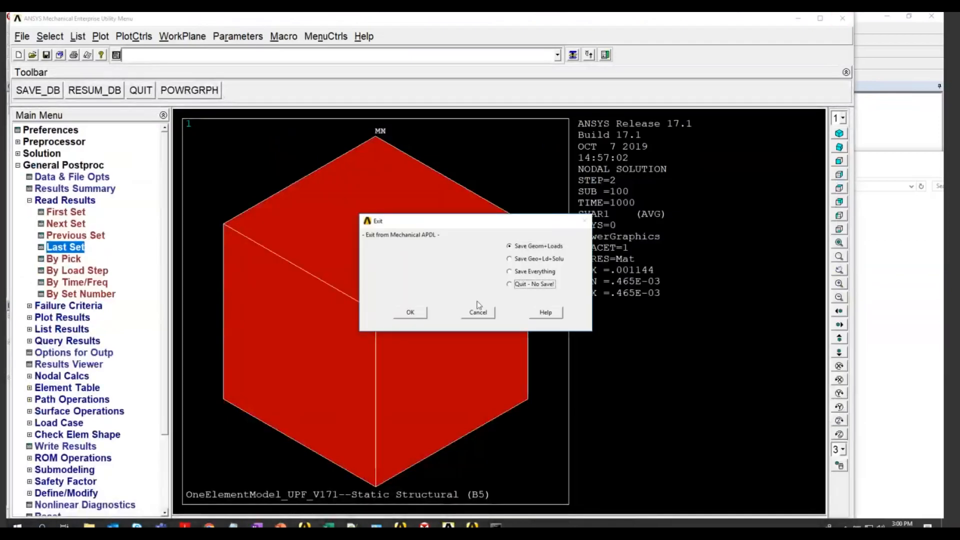
{"action": "left_click", "coordinate": [413, 315]}
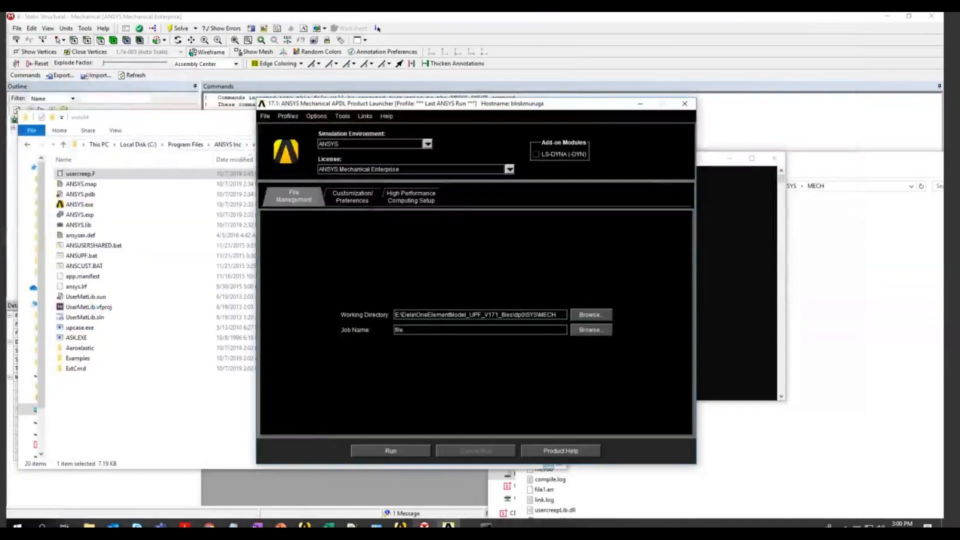
{"action": "left_click", "coordinate": [640, 103]}
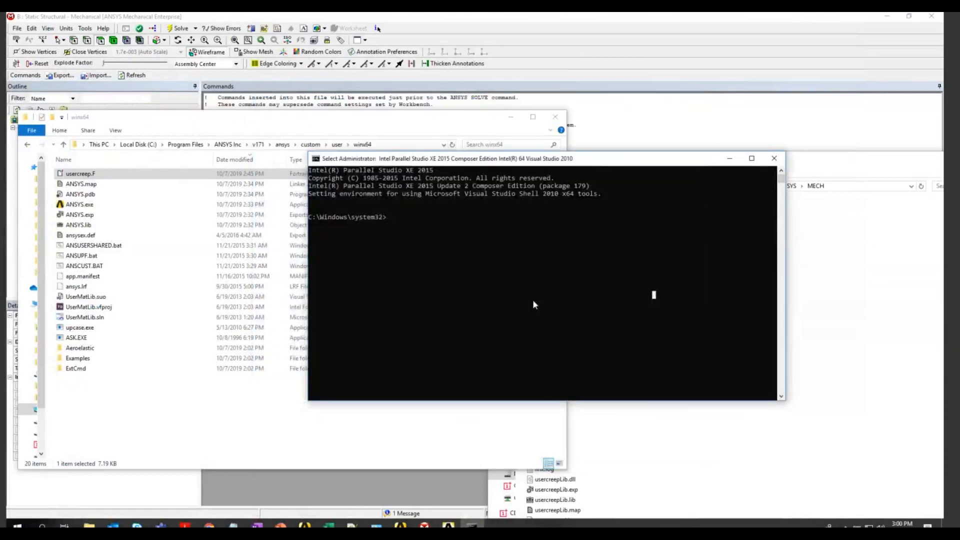
Change the command prompt's directory to C:\Program Files\ANSYS Inc\v171\ansys\custom\user\winx64, copying the path from the open folder
{"action": "type", "text": "cd"}
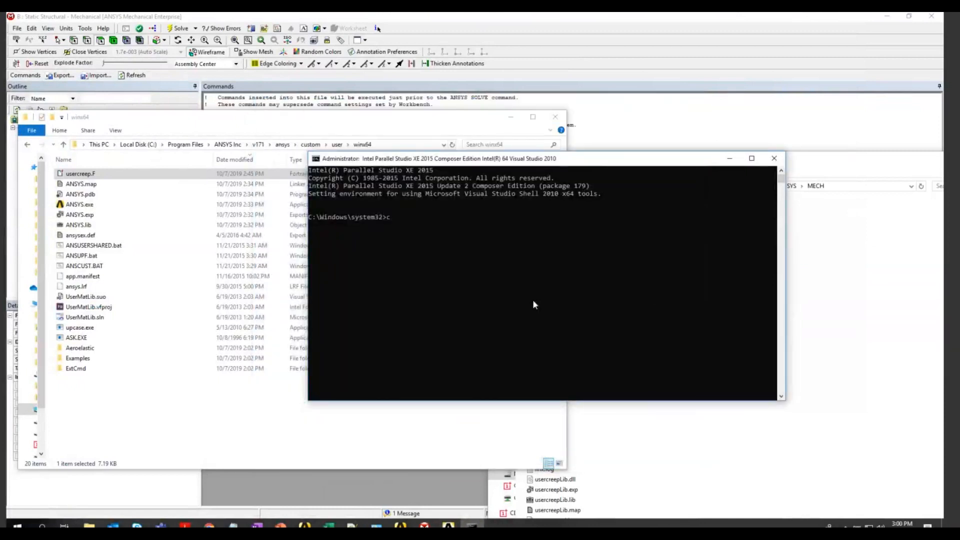
{"action": "left_click", "coordinate": [386, 144]}
{"action": "key", "text": "ctrl+c"}
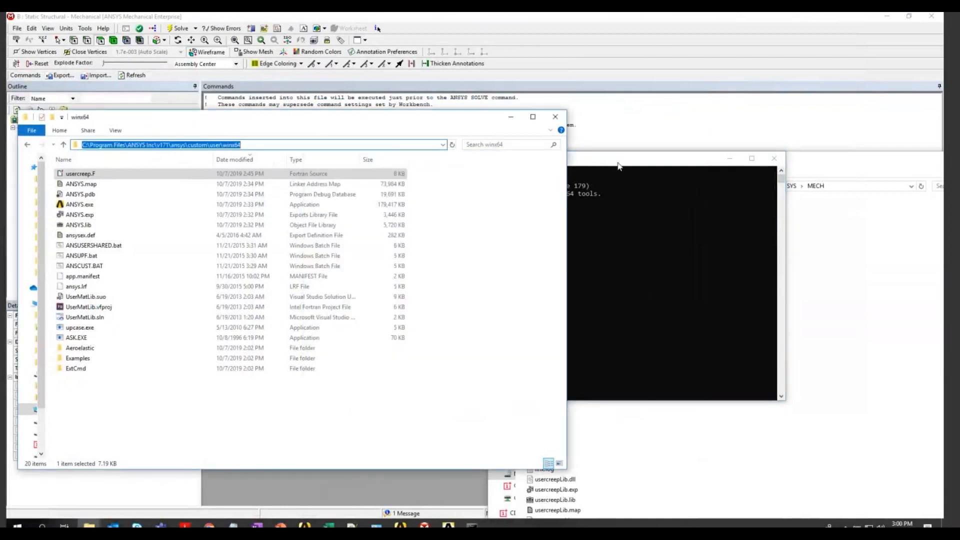
{"action": "left_click", "coordinate": [606, 239]}
{"action": "key", "text": "ctrl+v"}
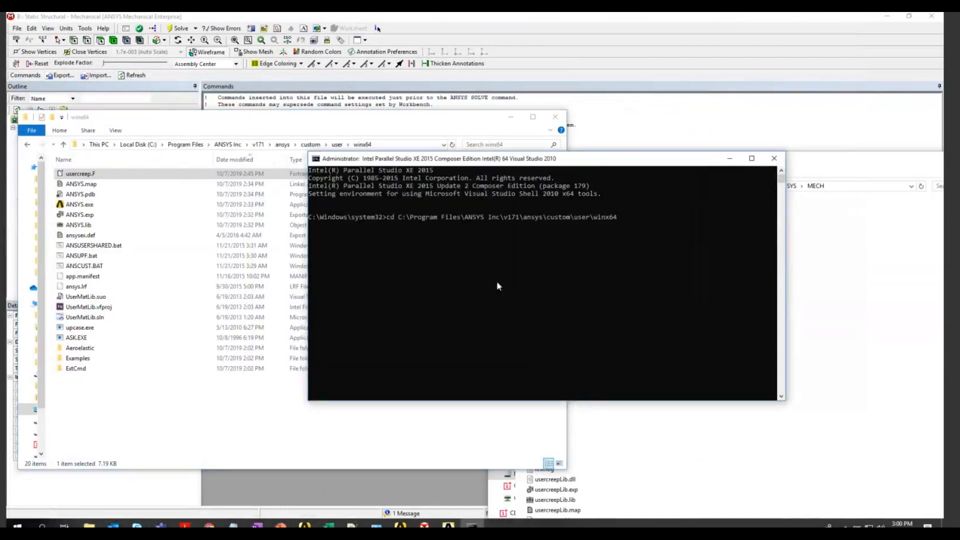
{"action": "key", "text": "Return"}
Run ANSCUST.BAT and answer n to linking the Wind Turbine Aeroelastic library
{"action": "type", "text": "ANSCUST.BAT"}
{"action": "key", "text": "Return"}
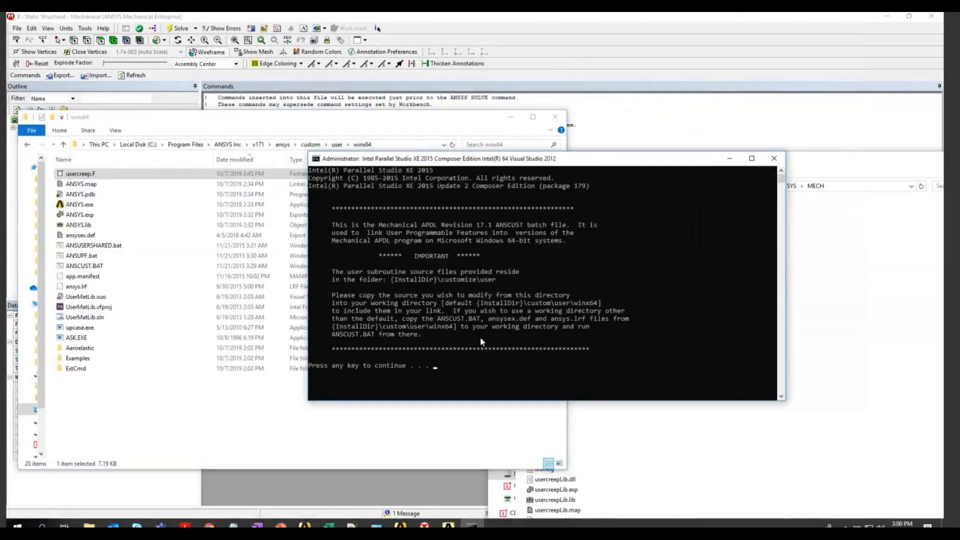
{"action": "key", "text": "Return"}
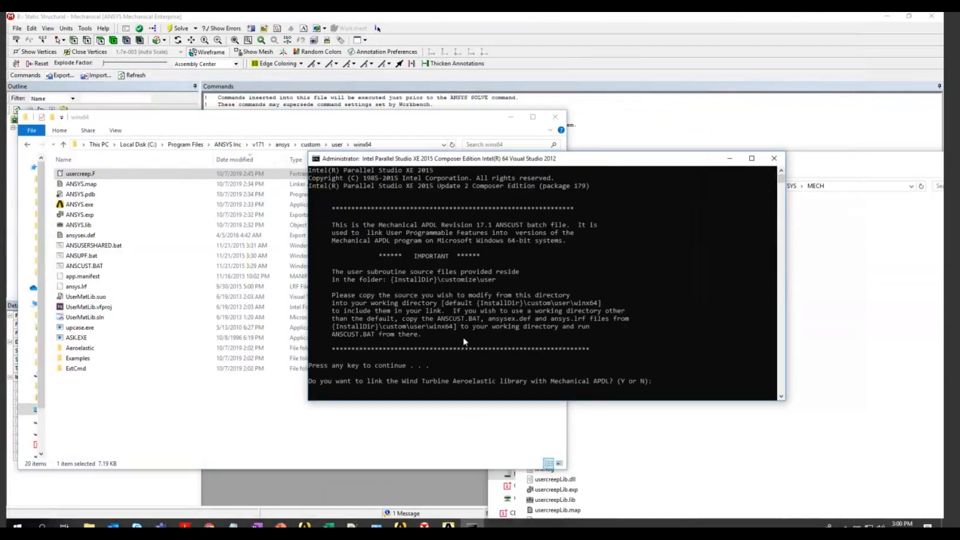
{"action": "type", "text": "n"}
{"action": "key", "text": "Return"}
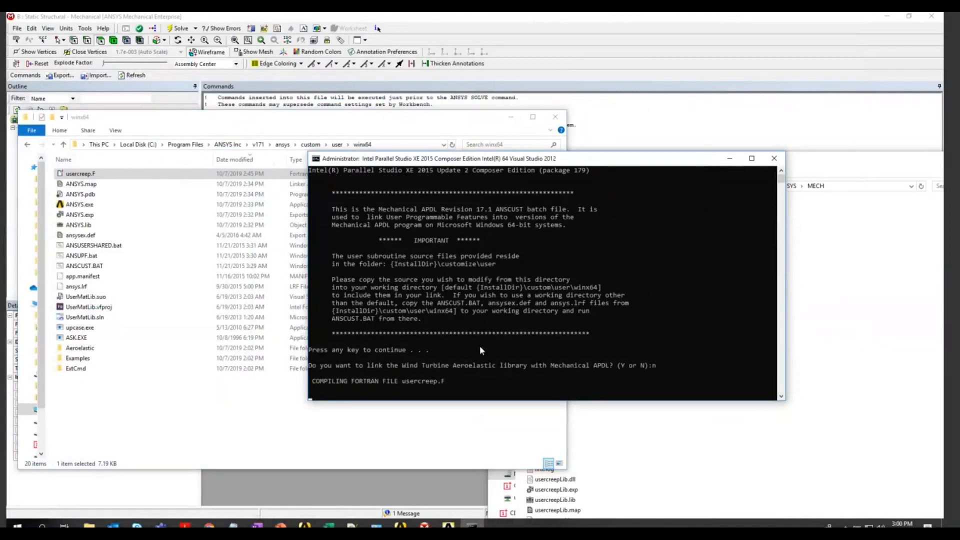
Check the ANSCUST build output, the compile.log file and the rebuilt ANSYS.exe in the winx64 folder
{"action": "left_click_drag", "start_coordinate": [781, 186], "coordinate": [780, 178]}
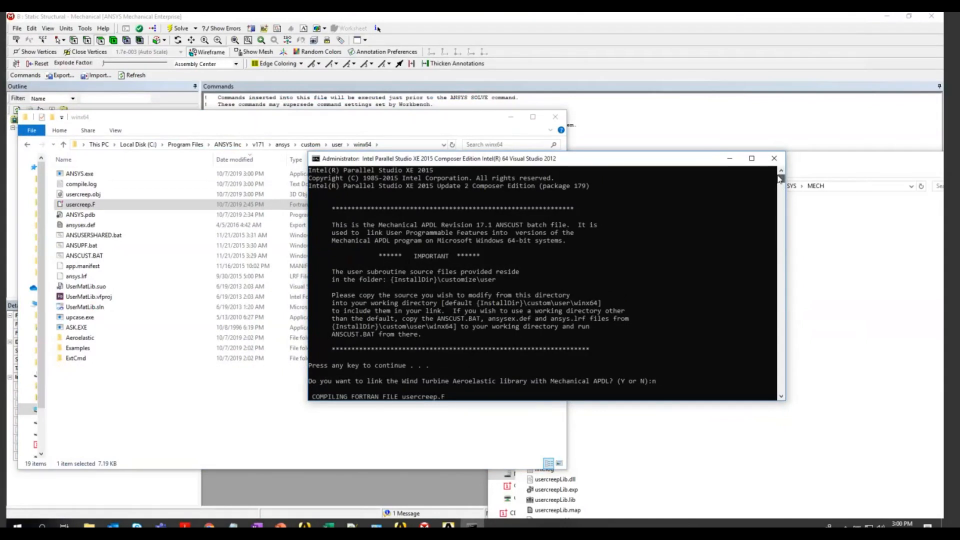
{"action": "mouse_move", "coordinate": [778, 175]}
{"action": "left_mouse_down"}
{"action": "mouse_move", "coordinate": [779, 196]}
{"action": "mouse_move", "coordinate": [776, 175]}
{"action": "left_mouse_up"}
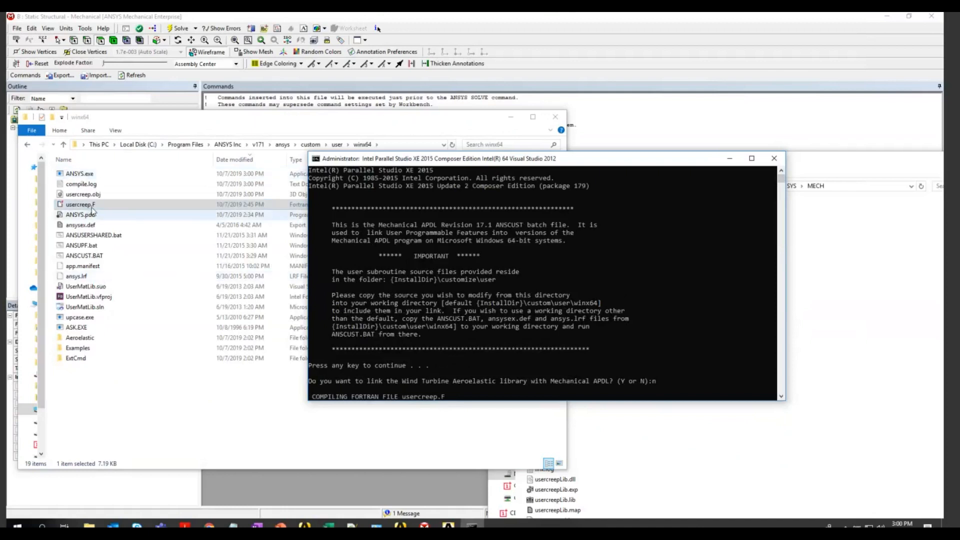
{"action": "left_click", "coordinate": [81, 184]}
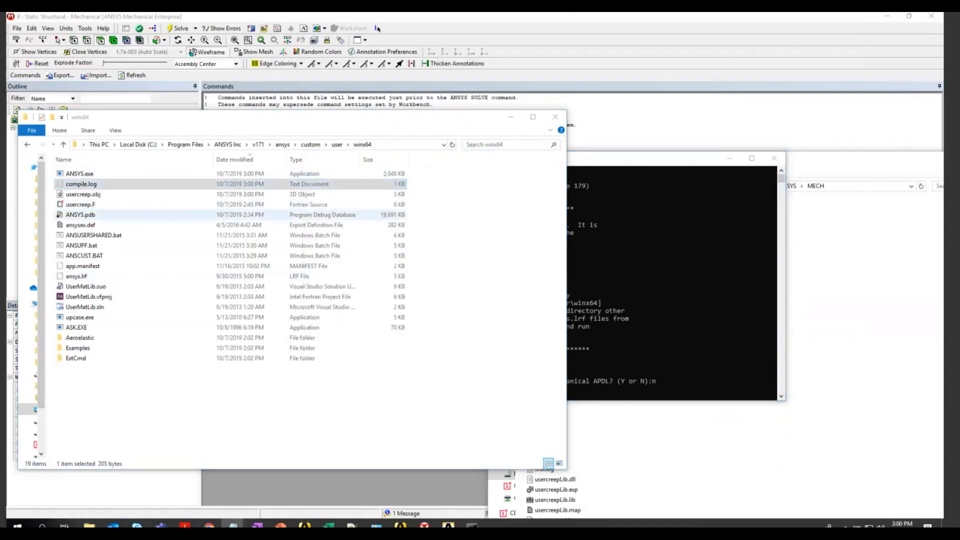
{"action": "left_click", "coordinate": [866, 314]}
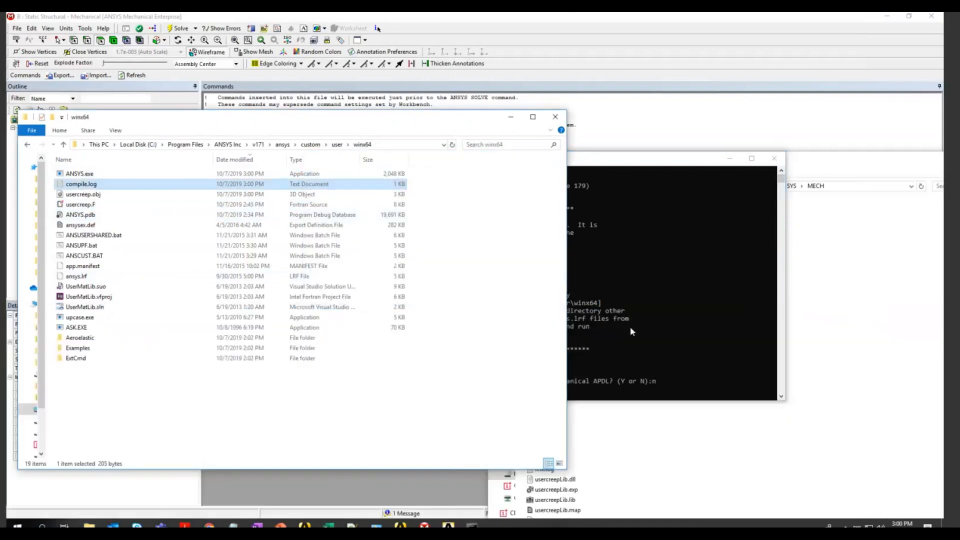
{"action": "left_click", "coordinate": [629, 331]}
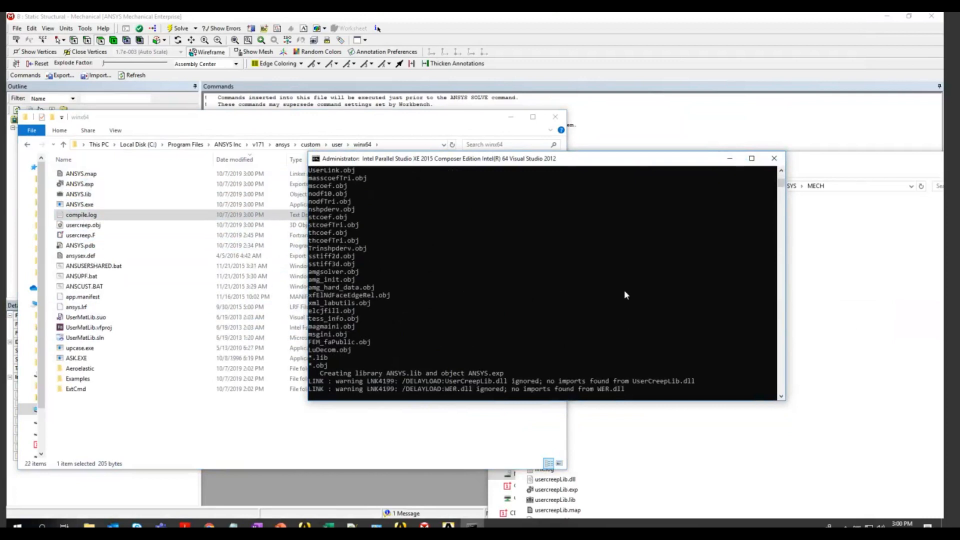
{"action": "left_click", "coordinate": [729, 159]}
{"action": "left_click", "coordinate": [83, 204]}
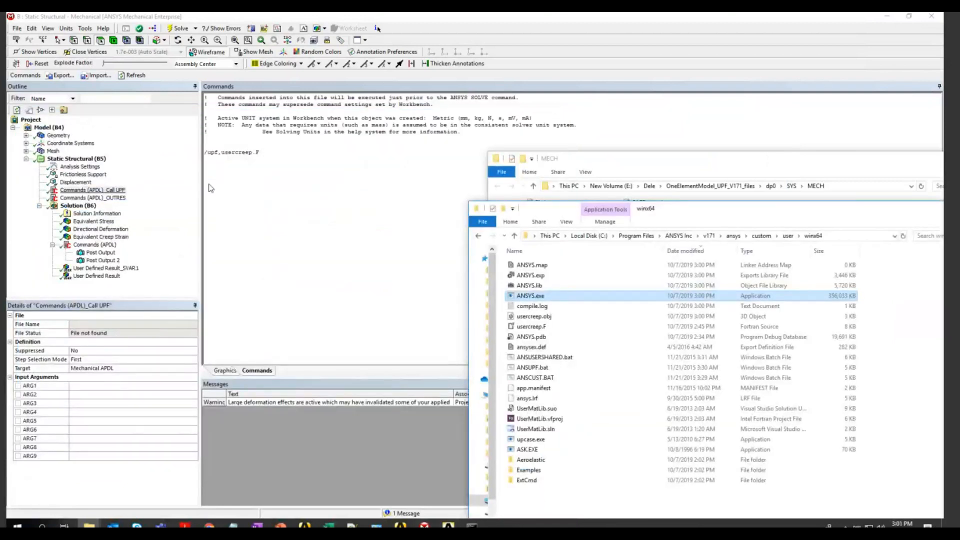
Suppress Commands (APDL)_Call UPF in Mechanical and open the Solve Process Settings
{"action": "right_click", "coordinate": [110, 192]}
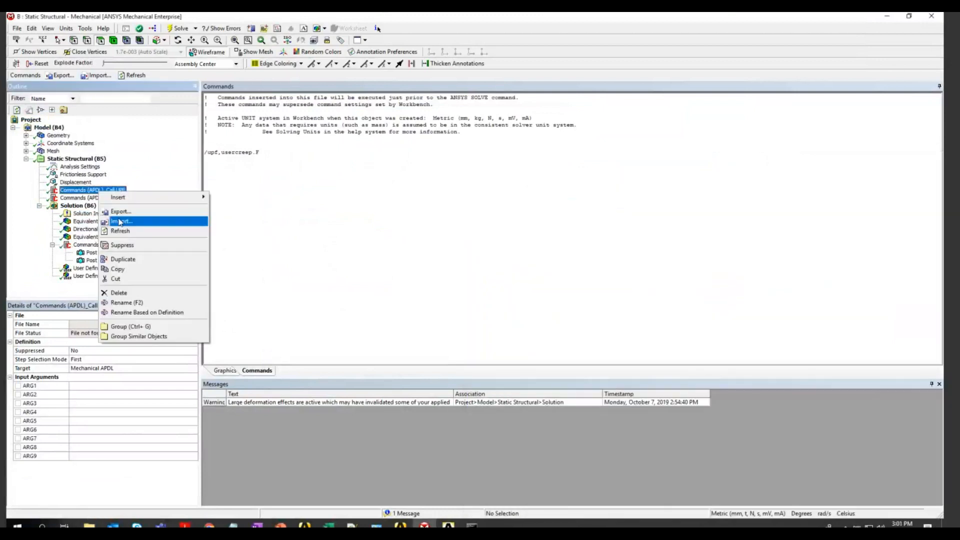
{"action": "left_click", "coordinate": [122, 245]}
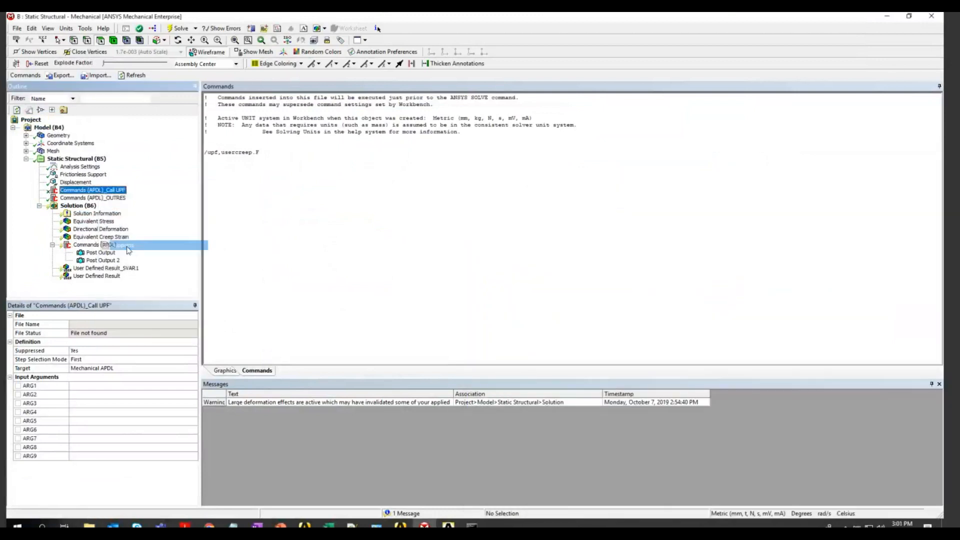
{"action": "left_click", "coordinate": [85, 29]}
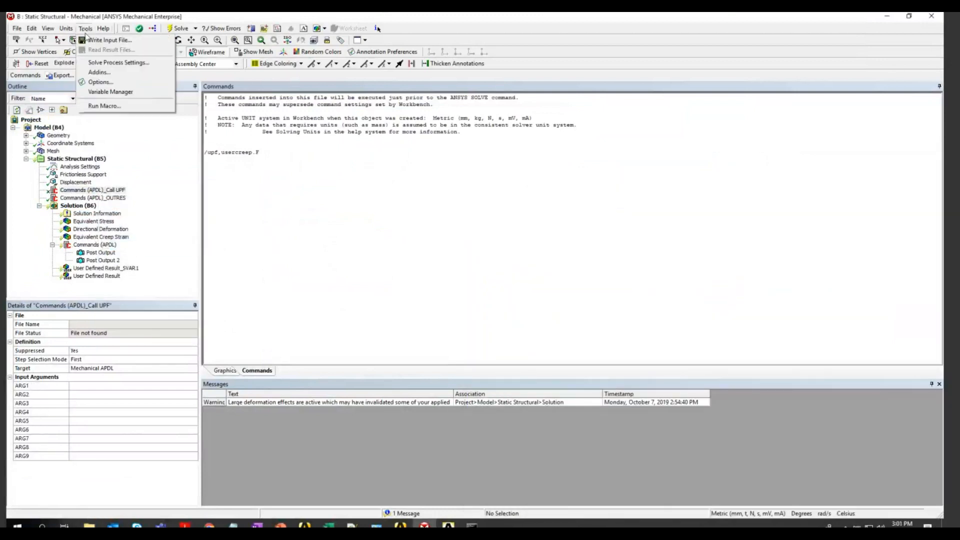
{"action": "left_click", "coordinate": [105, 64]}
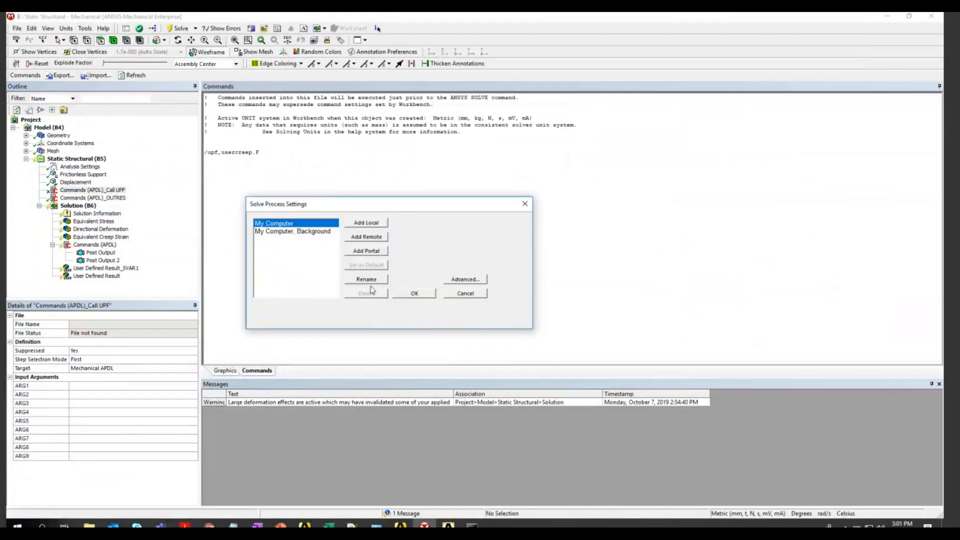
{"action": "left_click", "coordinate": [464, 279]}
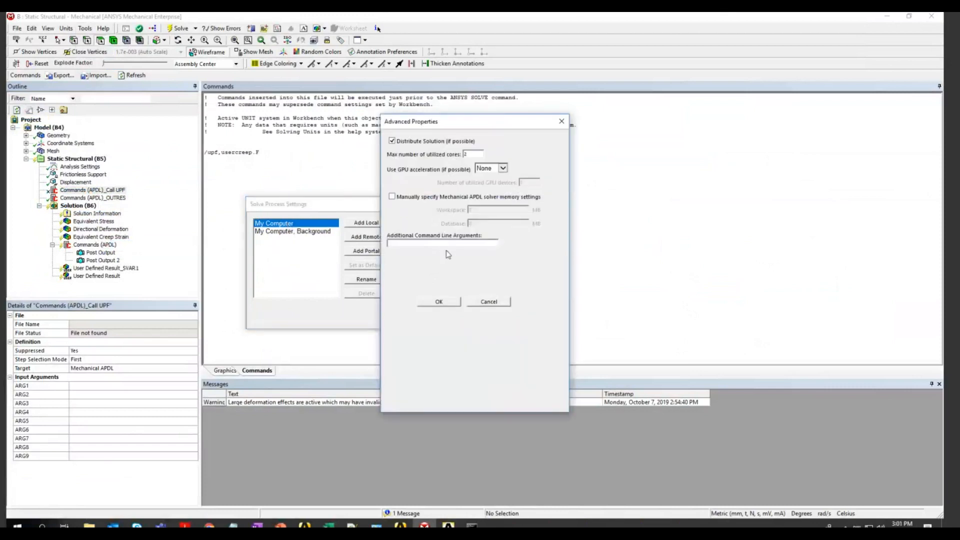
{"action": "left_click", "coordinate": [478, 304]}
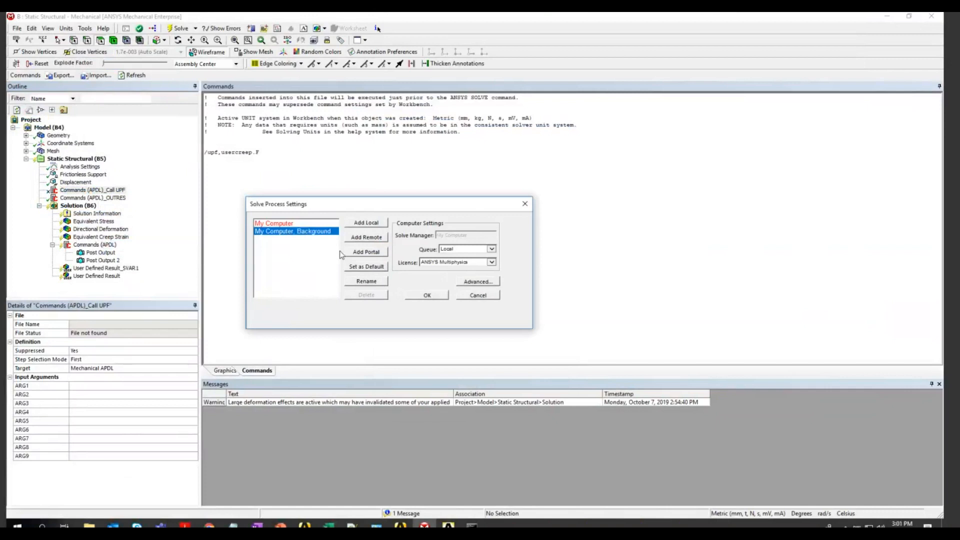
{"action": "left_click", "coordinate": [293, 231]}
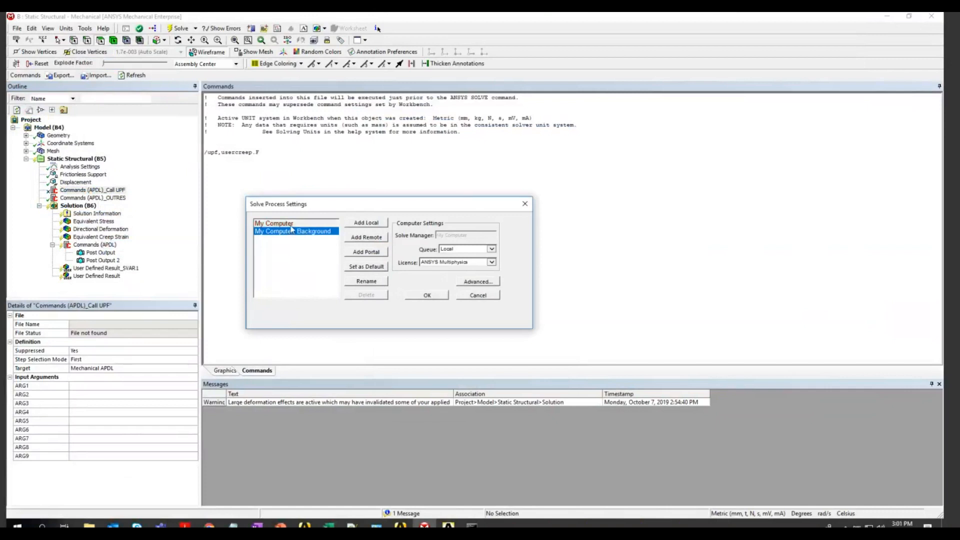
{"action": "left_click", "coordinate": [282, 224]}
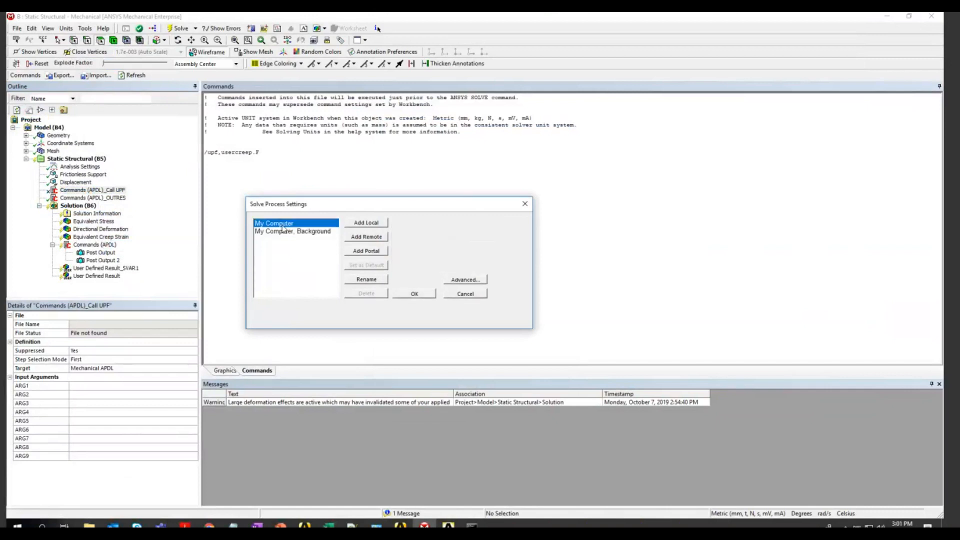
Open the advanced properties of My Computer and start the additional command line arguments with -custom and an opening quotation mark
{"action": "left_click", "coordinate": [465, 281]}
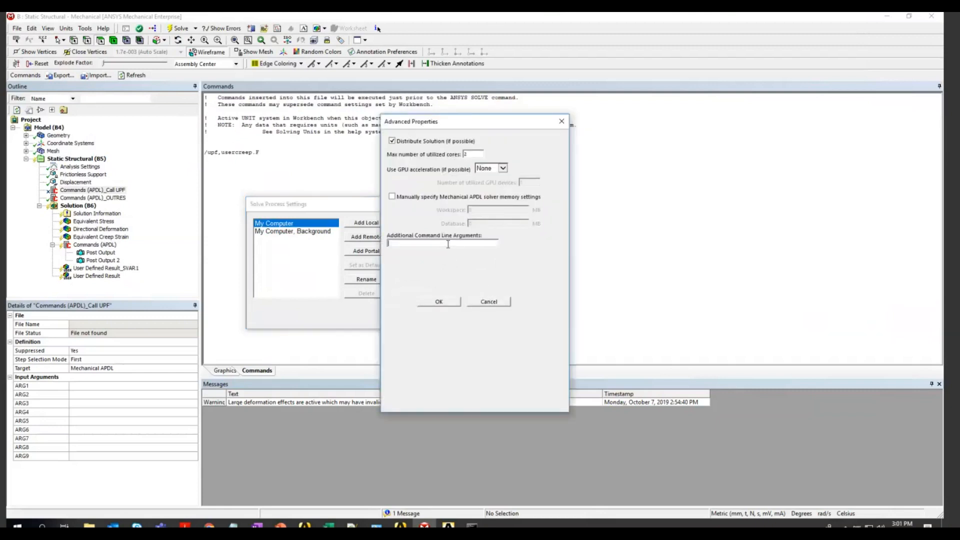
{"action": "left_click", "coordinate": [448, 244]}
{"action": "type", "text": "-custom"}
Switch to the winx64 folder window, append \ANSYS.exe to its address path and copy the full path
{"action": "left_click", "coordinate": [89, 524]}
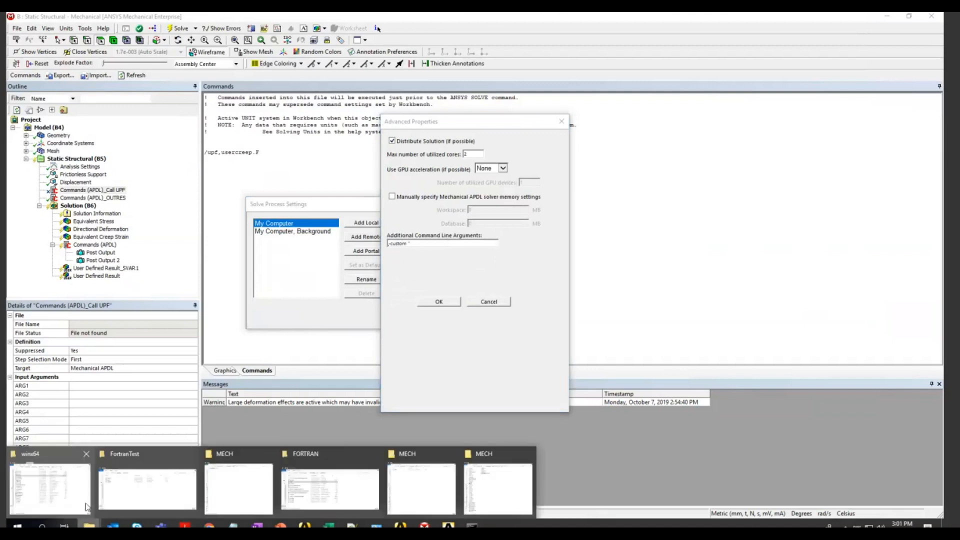
{"action": "left_click", "coordinate": [59, 496]}
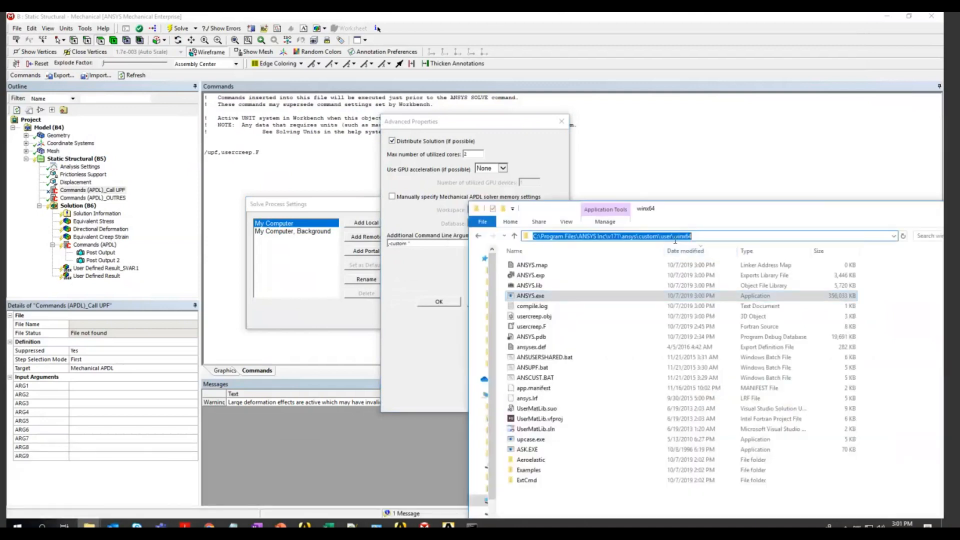
{"action": "left_click", "coordinate": [544, 298]}
{"action": "right_click", "coordinate": [545, 299]}
{"action": "left_click", "coordinate": [574, 278]}
{"action": "left_click", "coordinate": [842, 239]}
{"action": "left_click", "coordinate": [827, 238]}
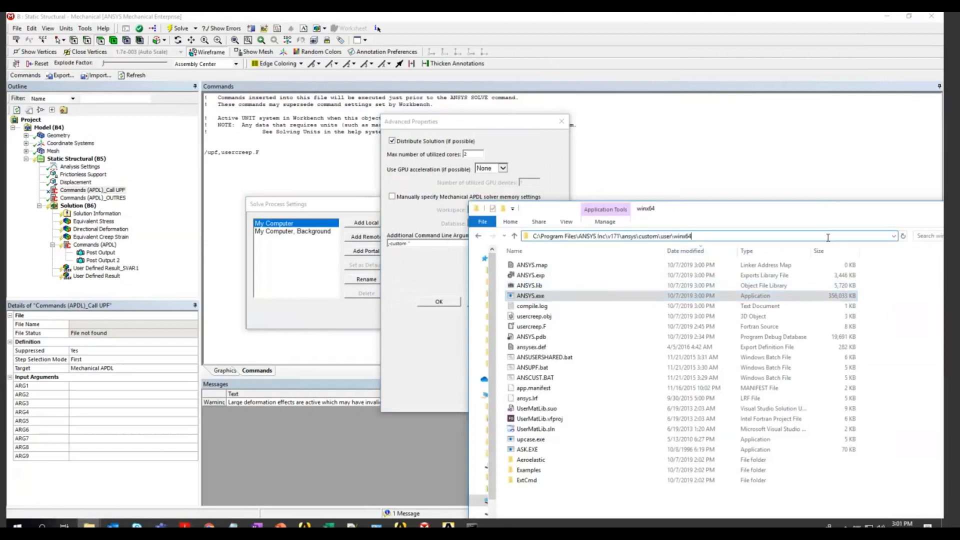
{"action": "type", "text": "\\ANSYS.exe"}
{"action": "key", "text": "ctrl+a"}
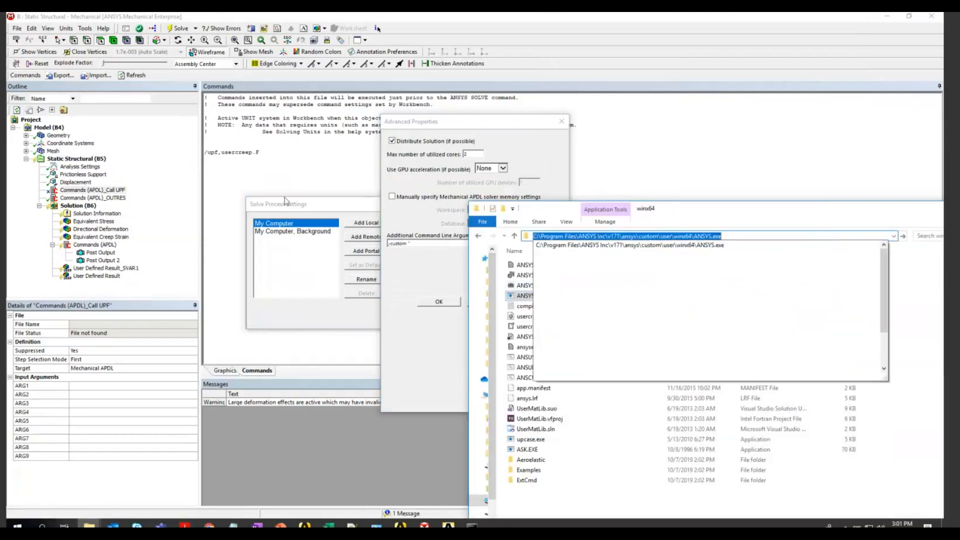
Complete the -custom argument with the copied path C:\Program Files\ANSYS Inc\v171\ansys\custom\user\winx64\ANSYS.exe and a closing quotation mark
{"action": "left_click", "coordinate": [433, 255]}
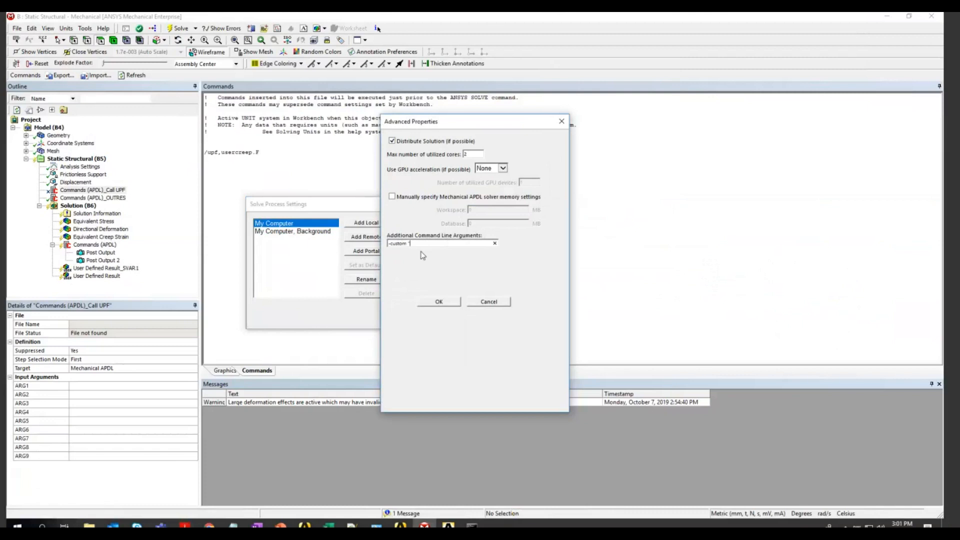
{"action": "right_click", "coordinate": [418, 245]}
{"action": "left_click", "coordinate": [439, 289]}
{"action": "type", "text": "\""}
Check the whole -custom argument through to the ANSYS.exe file name and close My Computer's advanced properties
{"action": "left_click_drag", "start_coordinate": [493, 243], "coordinate": [349, 248]}
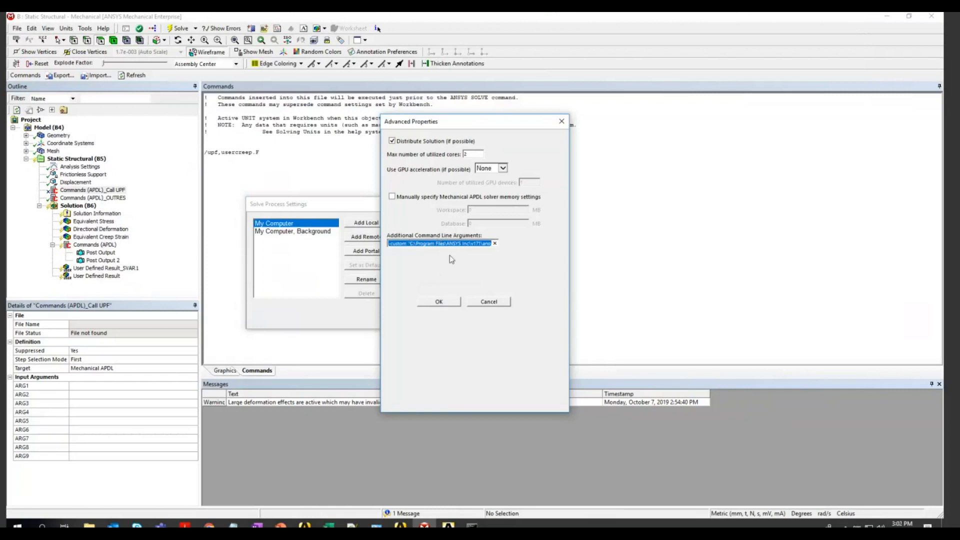
{"action": "left_click", "coordinate": [443, 243]}
{"action": "left_click_drag", "start_coordinate": [442, 244], "coordinate": [530, 251]}
{"action": "key", "text": "super+c"}
{"action": "left_click", "coordinate": [466, 244]}
{"action": "left_click_drag", "start_coordinate": [466, 244], "coordinate": [488, 245]}
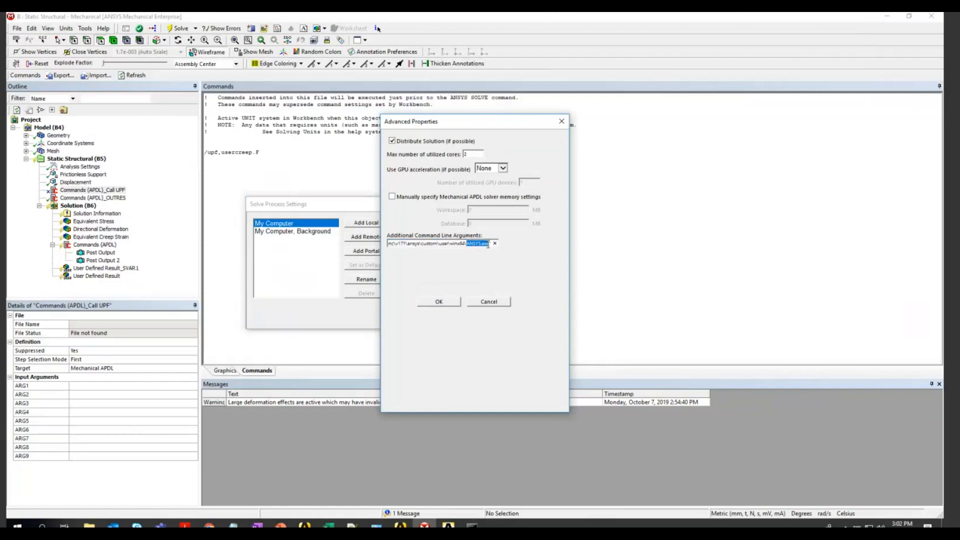
{"action": "left_click", "coordinate": [439, 302]}
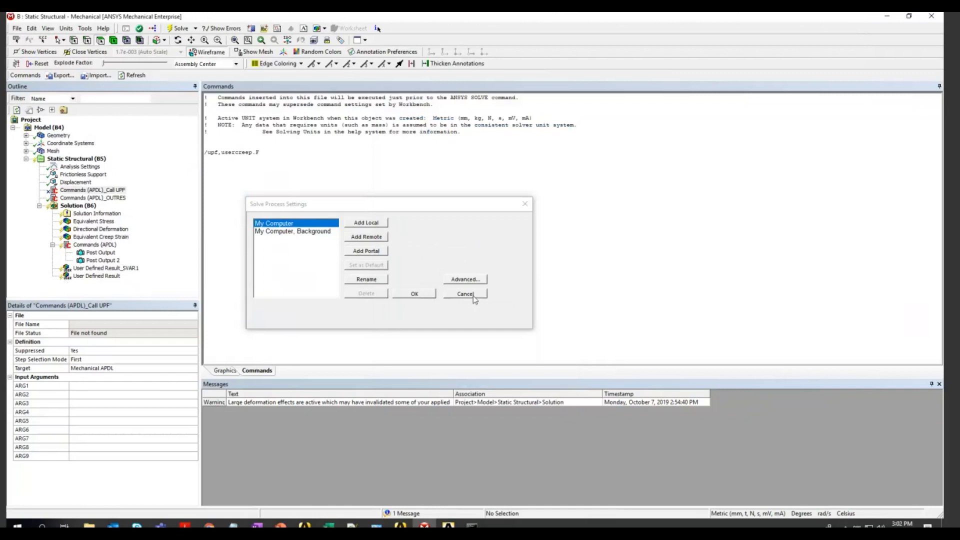
{"action": "left_click", "coordinate": [426, 298]}
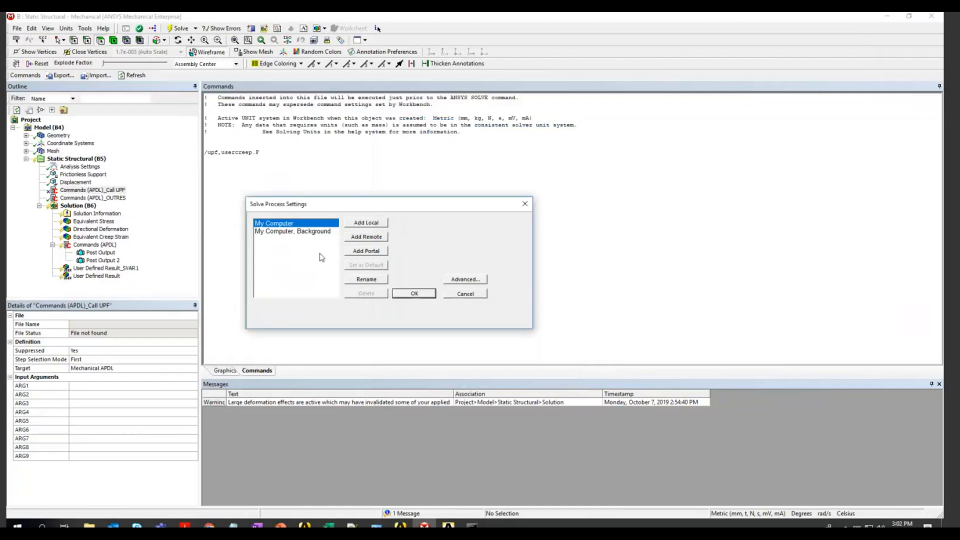
Try the copied ANSYS.exe path as the custom executable name of My Computer, Background, and cancel the Solve Process Settings
{"action": "left_click", "coordinate": [320, 231]}
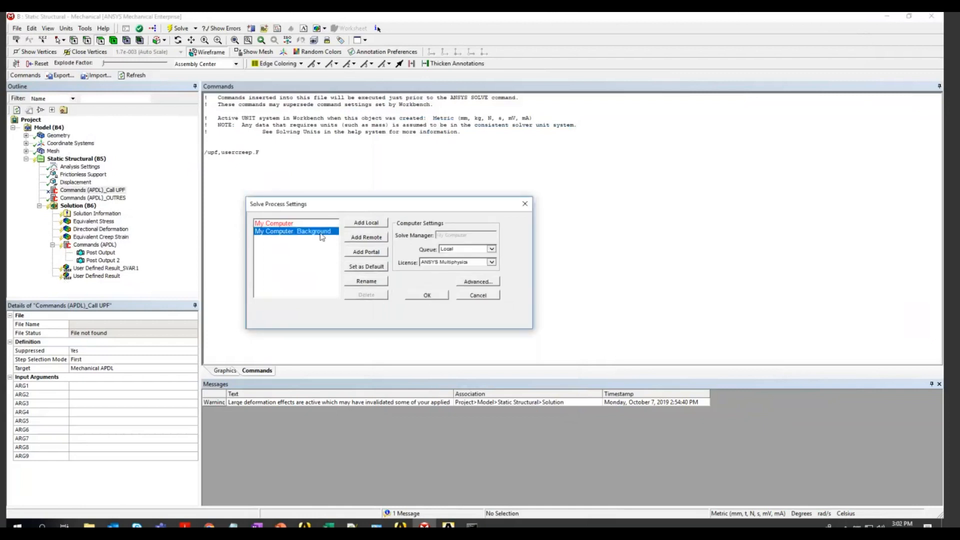
{"action": "left_click", "coordinate": [480, 281]}
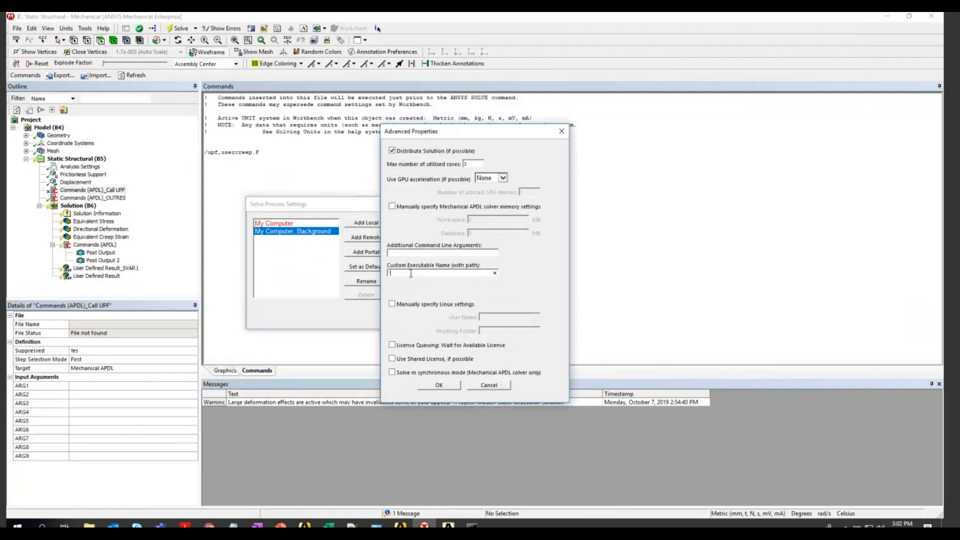
{"action": "right_click", "coordinate": [411, 273]}
{"action": "left_click", "coordinate": [420, 318]}
{"action": "left_click_drag", "start_coordinate": [490, 273], "coordinate": [335, 272]}
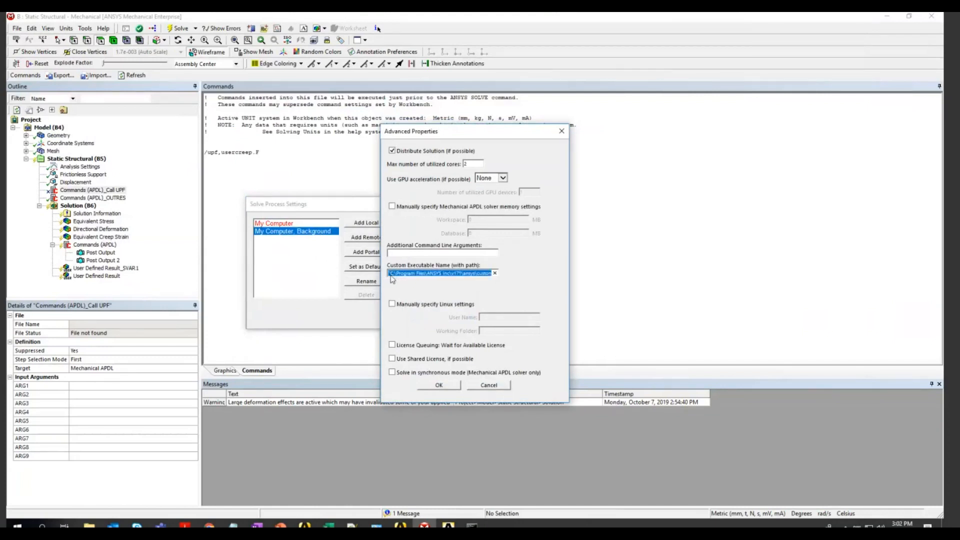
{"action": "left_click", "coordinate": [493, 386]}
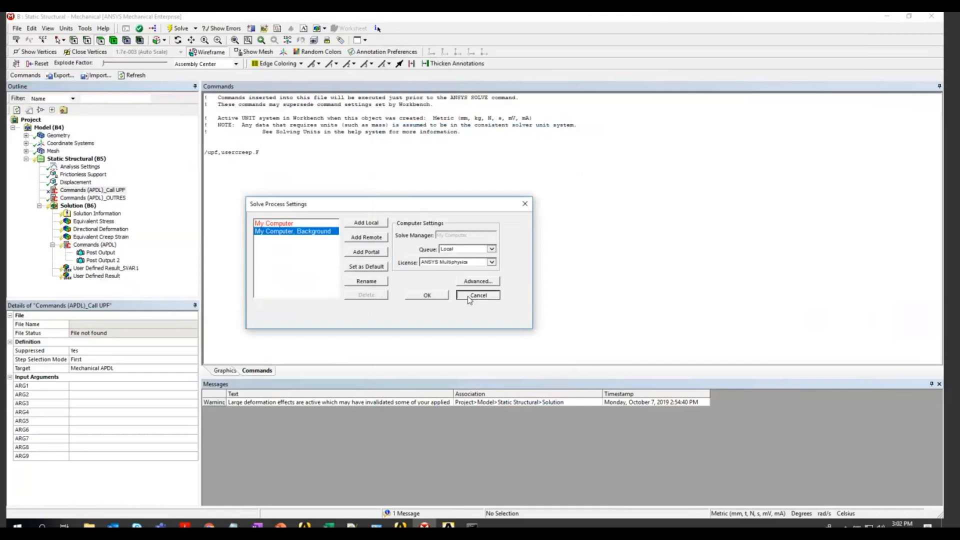
{"action": "left_click", "coordinate": [477, 295]}
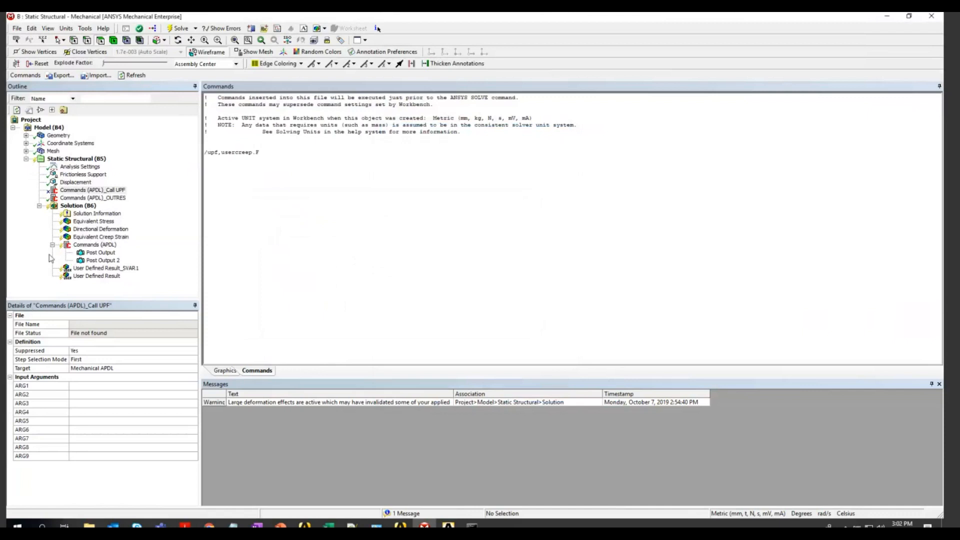
Expand Geometry and its Solid body, unsuppress Commands (APDL)_Call UPF and highlight its /upf,usercreep.F line
{"action": "left_click", "coordinate": [26, 135]}
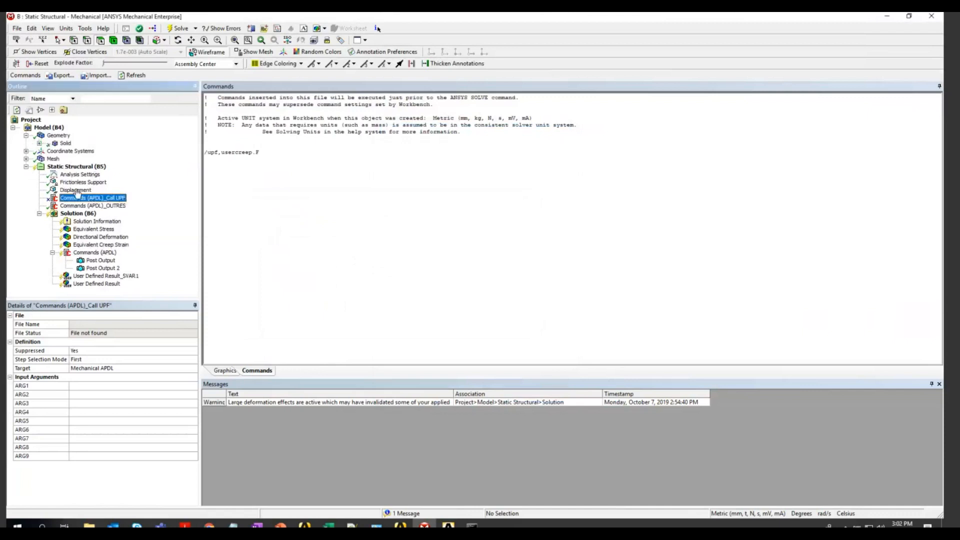
{"action": "left_click", "coordinate": [39, 142]}
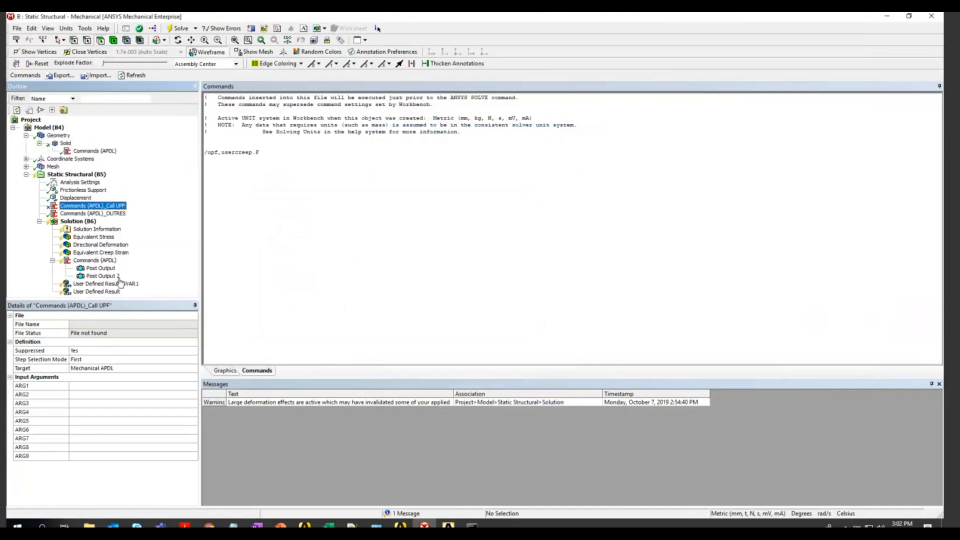
{"action": "right_click", "coordinate": [92, 207]}
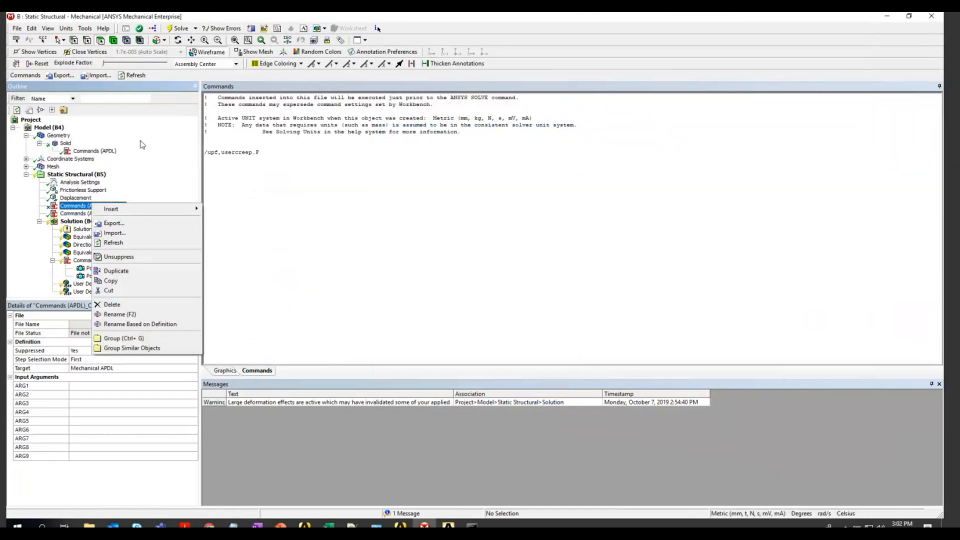
{"action": "left_click", "coordinate": [152, 257]}
{"action": "left_click_drag", "start_coordinate": [278, 150], "coordinate": [197, 153]}
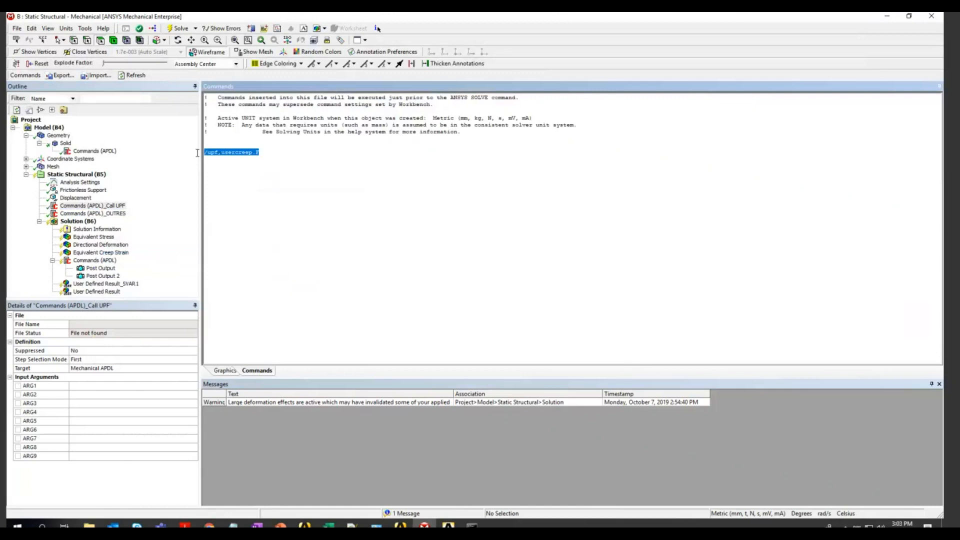
{"action": "left_click_drag", "start_coordinate": [264, 150], "coordinate": [204, 150]}
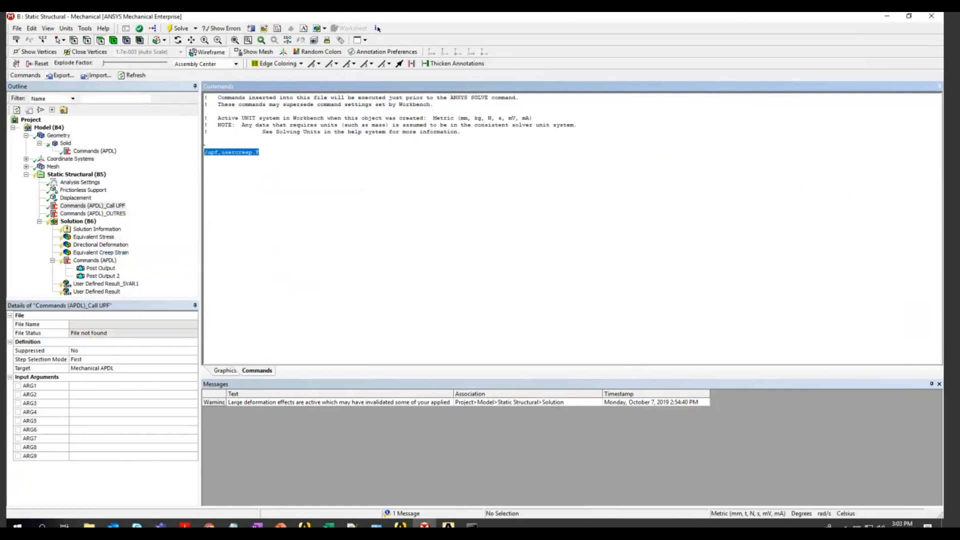